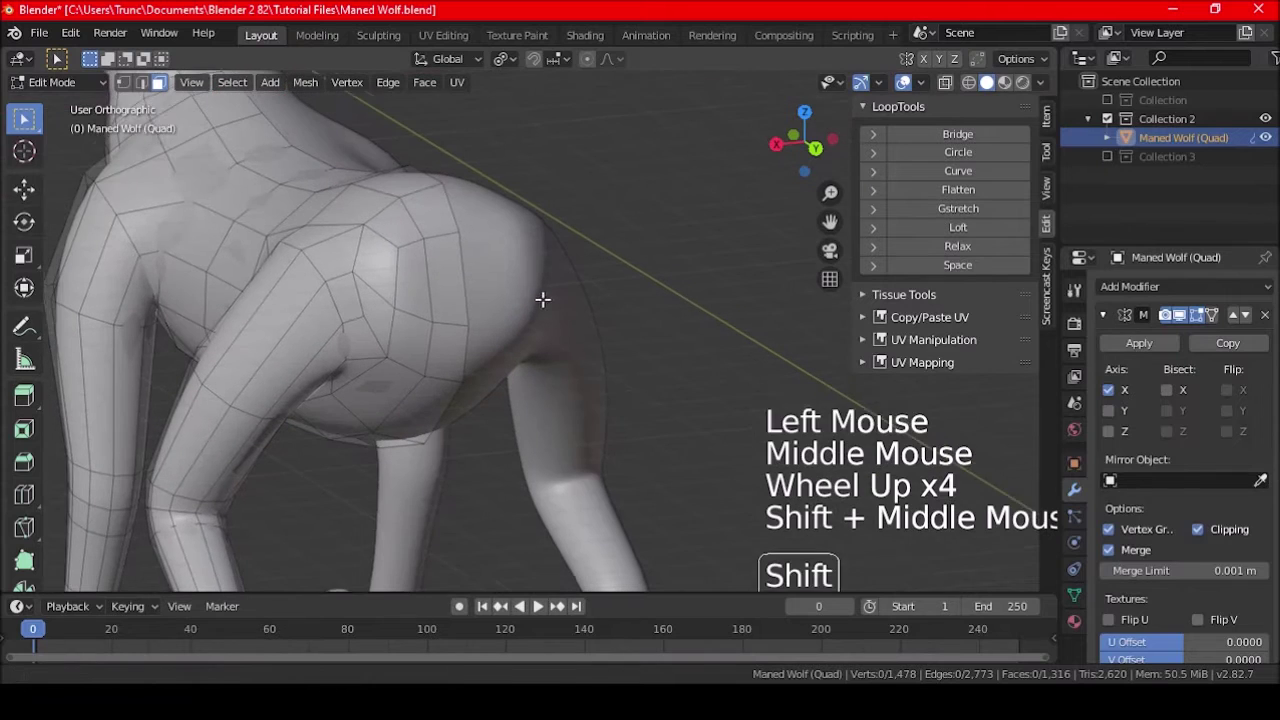
# Step: Select the four faces at the centre of the wolf's rump where the tail starts
pyautogui.click(430, 215)
pyautogui.keyDown('shift'); pyautogui.click(443, 270); pyautogui.keyUp('shift')
pyautogui.keyDown('shift'); pyautogui.click(423, 273); pyautogui.keyUp('shift')
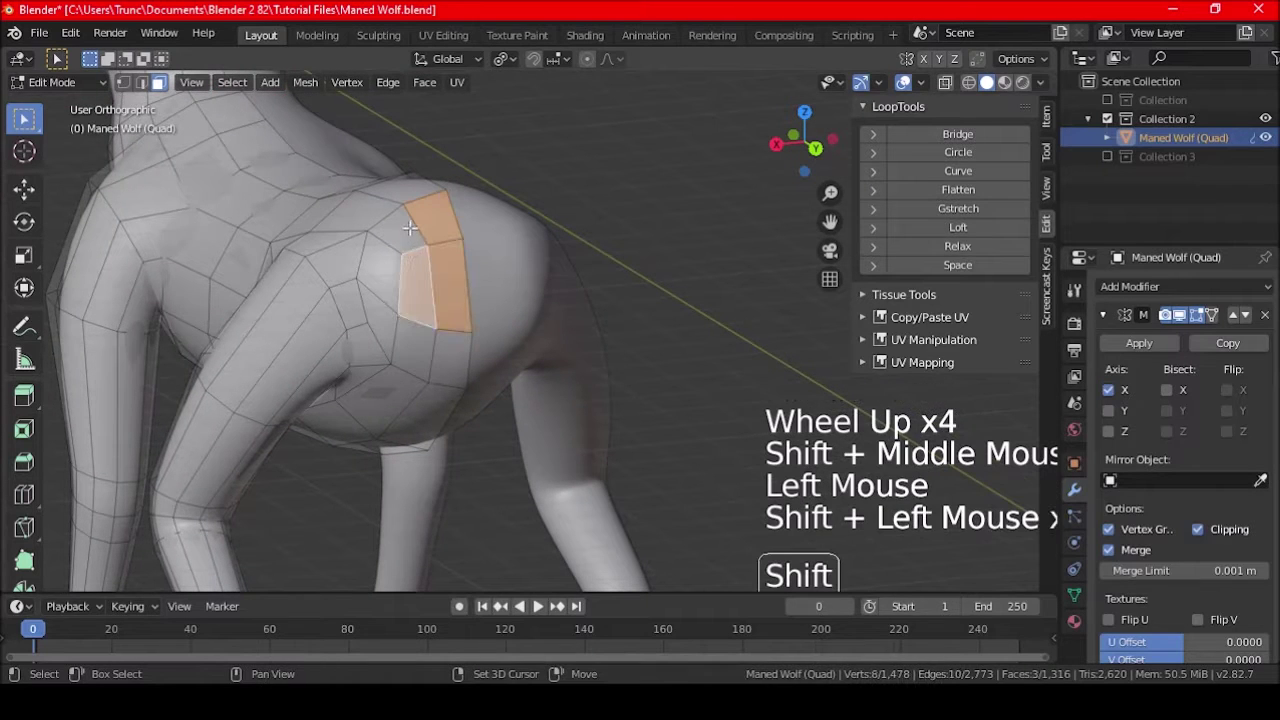
pyautogui.keyDown('shift'); pyautogui.click(412, 230); pyautogui.keyUp('shift')
pyautogui.moveTo(412, 230); pyautogui.dragTo(443, 312, button='middle')
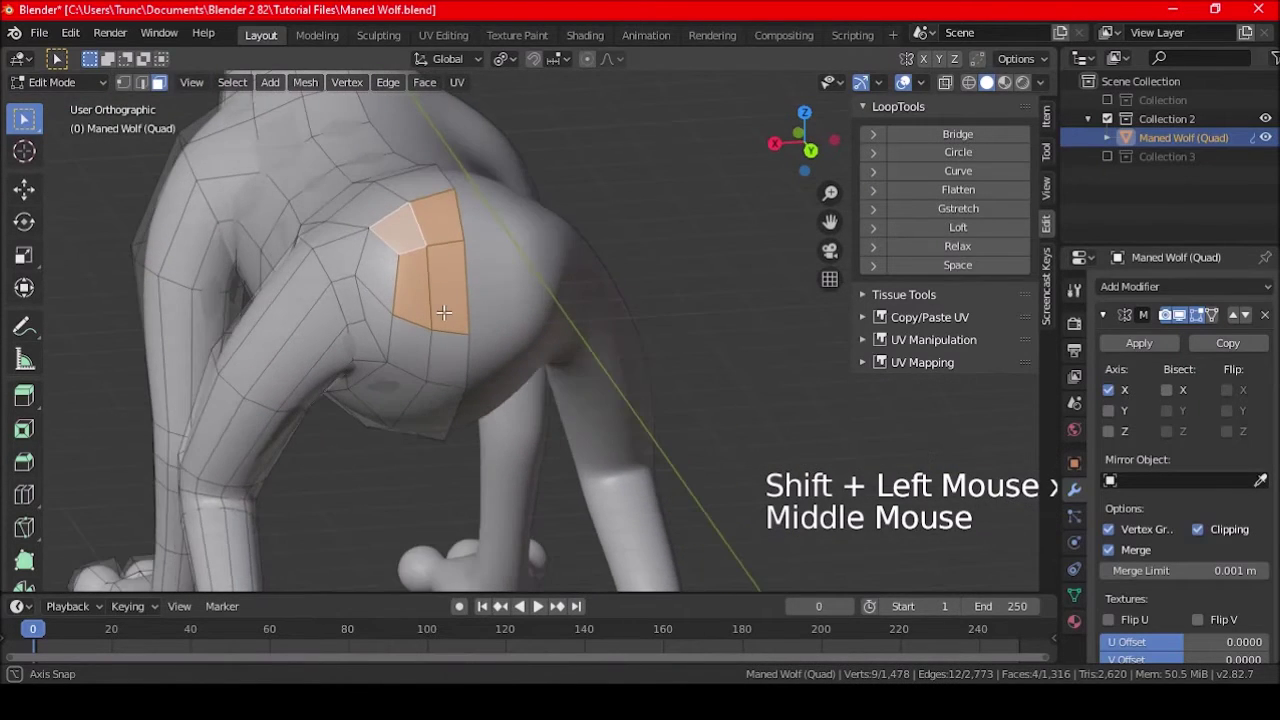
pyautogui.scroll(2, 443, 312)
# Step: Slide the two edges crossing the middle of the tail-base faces downward by a factor of about 0.149
pyautogui.click(141, 82)
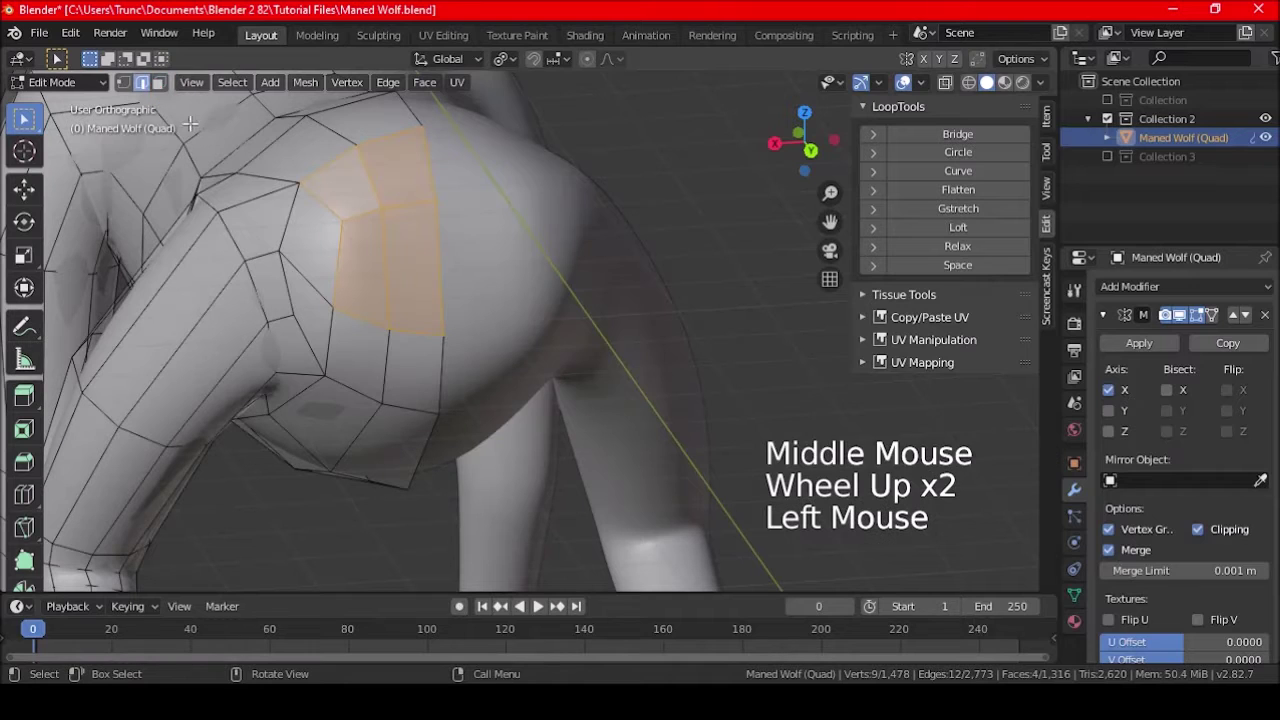
pyautogui.click(354, 212)
pyautogui.keyDown('shift'); pyautogui.click(412, 207); pyautogui.keyUp('shift')
pyautogui.press('g')
pyautogui.press('g')
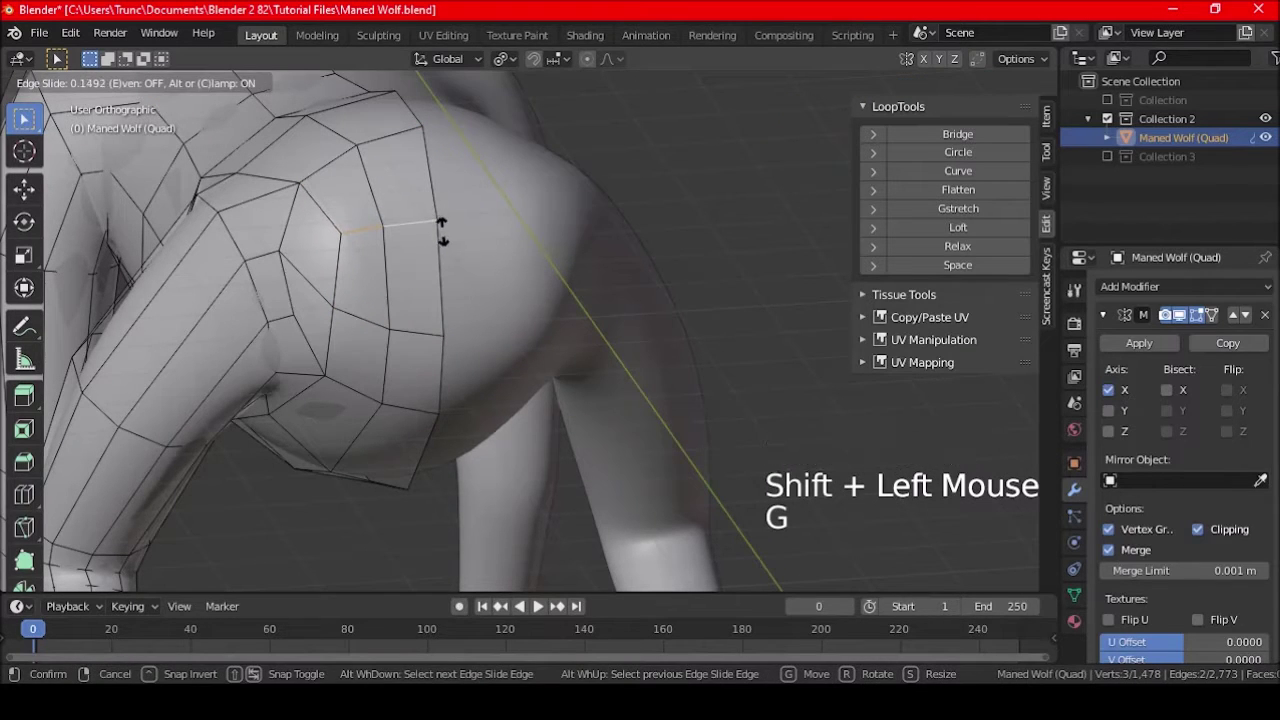
pyautogui.click(442, 232)
# Step: Select the four tail-base faces on the rump and extrude them backward by about 0.68 m
pyautogui.click(160, 83)
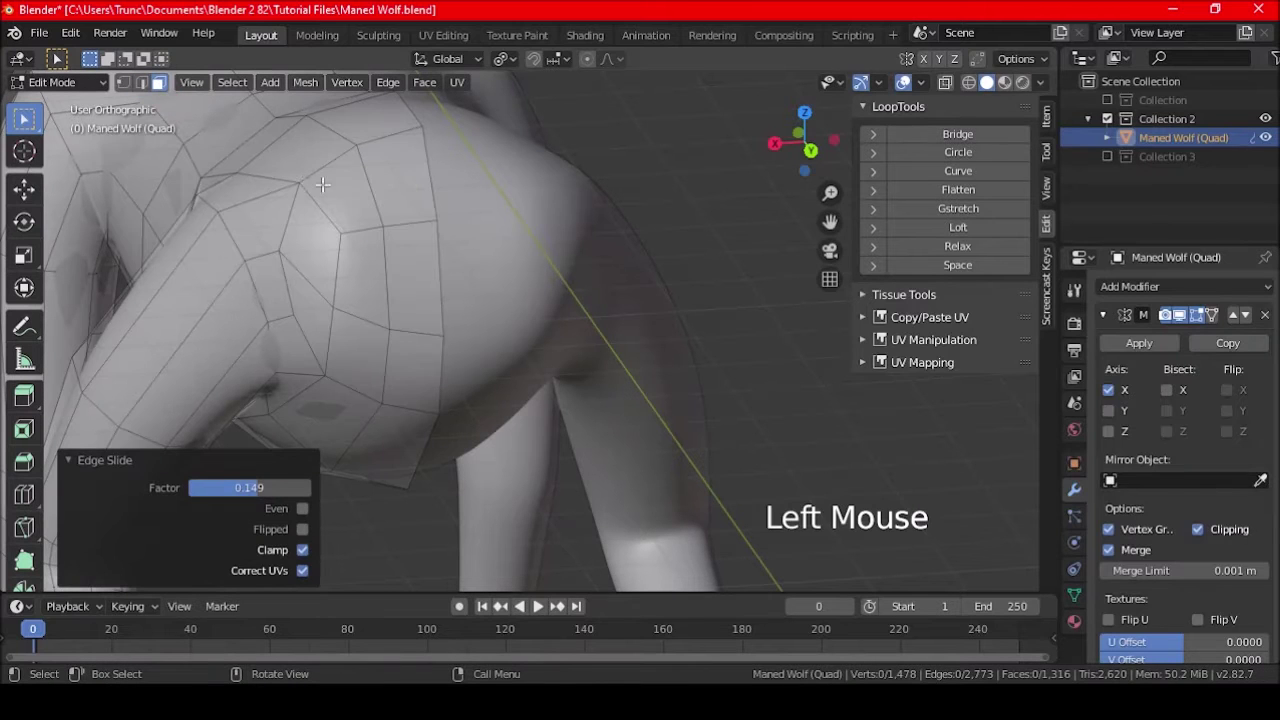
pyautogui.click(342, 188)
pyautogui.keyDown('shift'); pyautogui.click(400, 175); pyautogui.keyUp('shift')
pyautogui.keyDown('shift'); pyautogui.click(412, 275); pyautogui.keyUp('shift')
pyautogui.keyDown('shift'); pyautogui.click(384, 298); pyautogui.keyUp('shift')
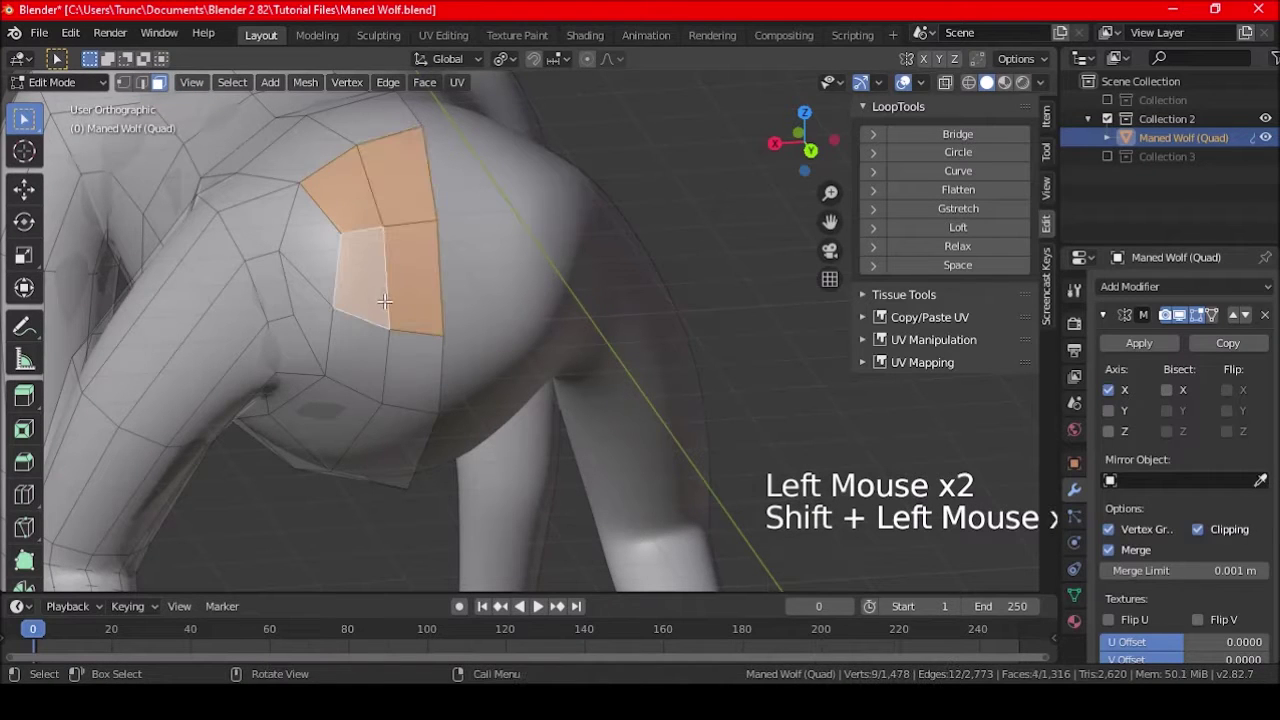
pyautogui.press('KP_3')
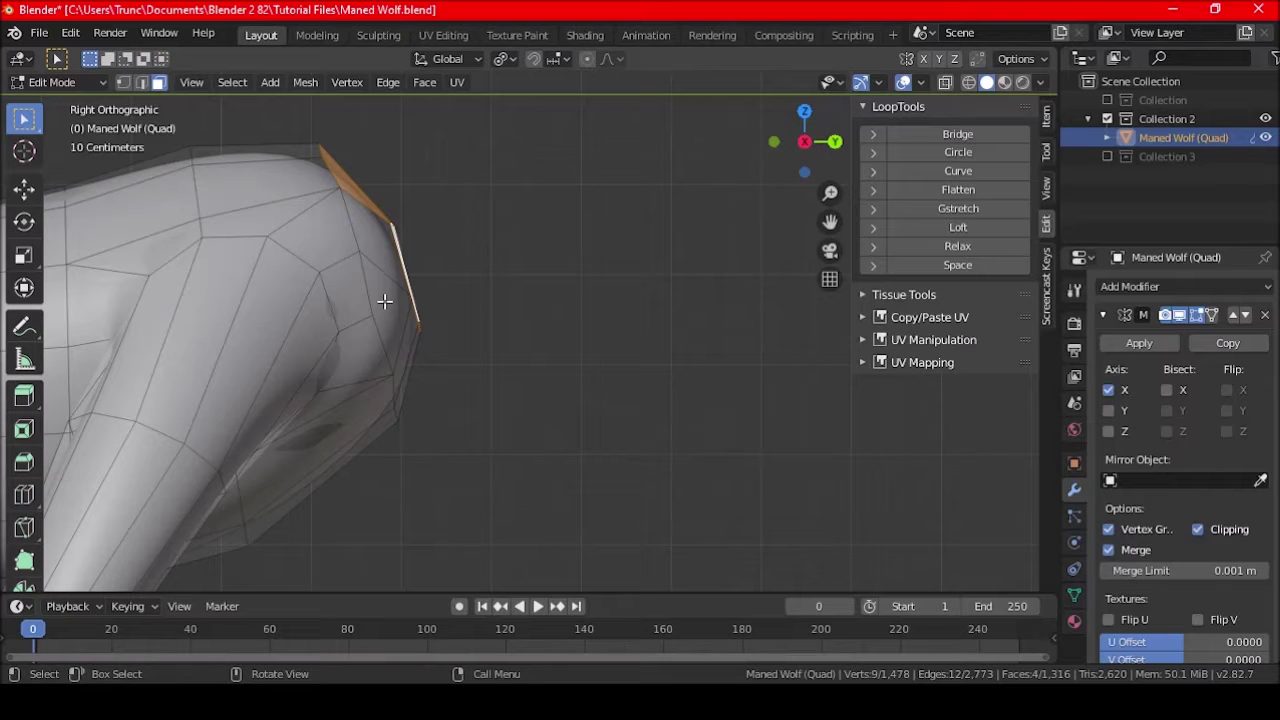
pyautogui.keyDown('shift'); pyautogui.moveTo(500, 293); pyautogui.dragTo(524, 411, button='middle'); pyautogui.keyUp('shift')
pyautogui.press('e')
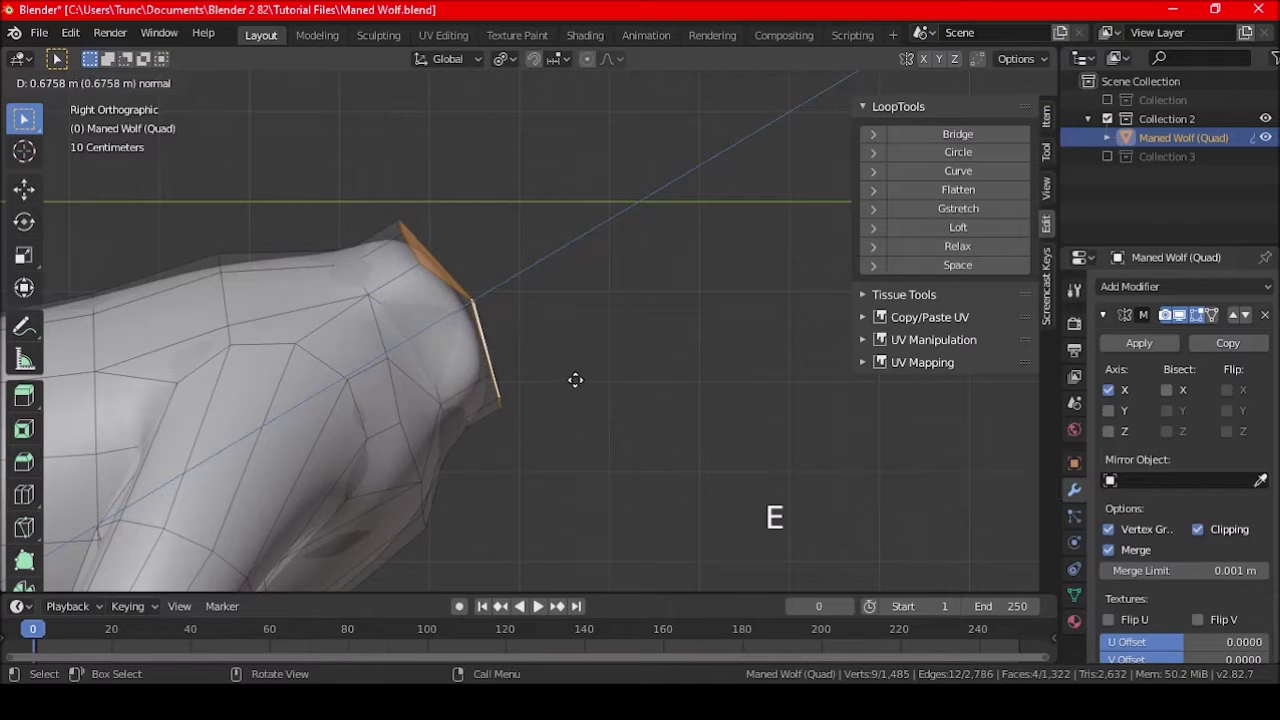
pyautogui.click(575, 380)
# Step: Hide the Mirror modifier's effect in the viewport and duplicate the four extruded faces in place
pyautogui.moveTo(600, 349); pyautogui.dragTo(582, 370, button='middle')
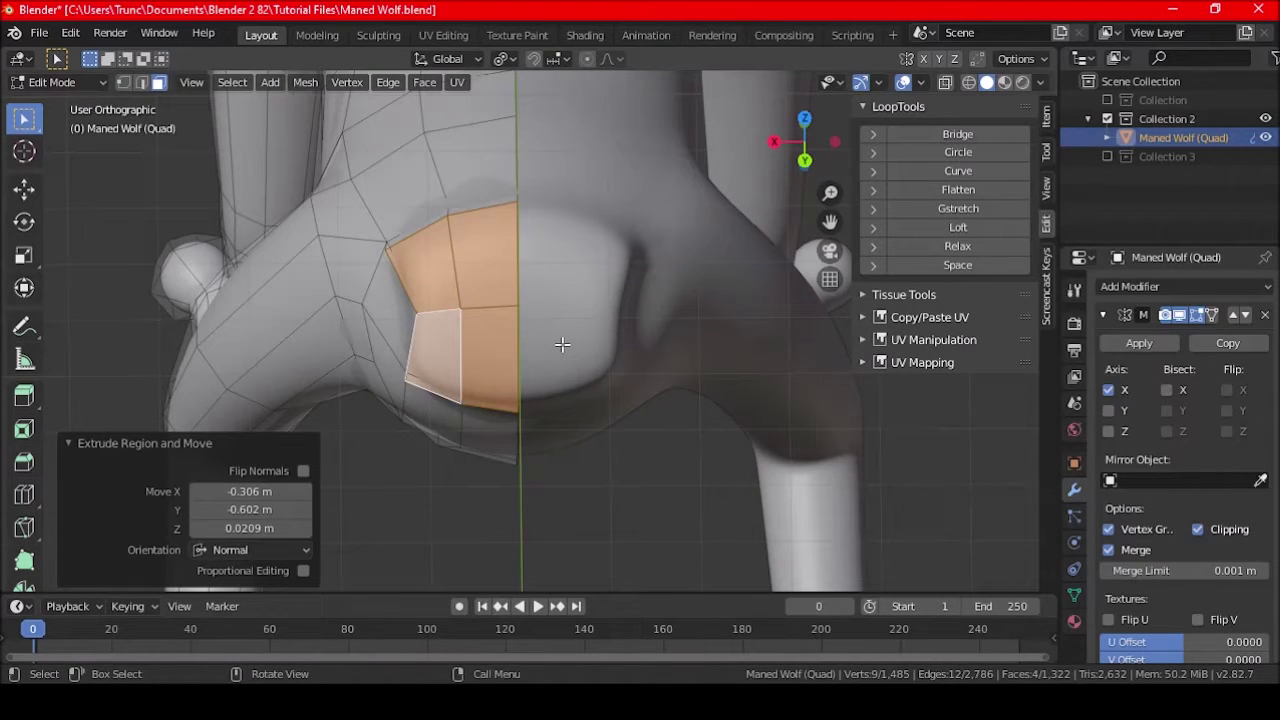
pyautogui.scroll(-7, 540, 330)
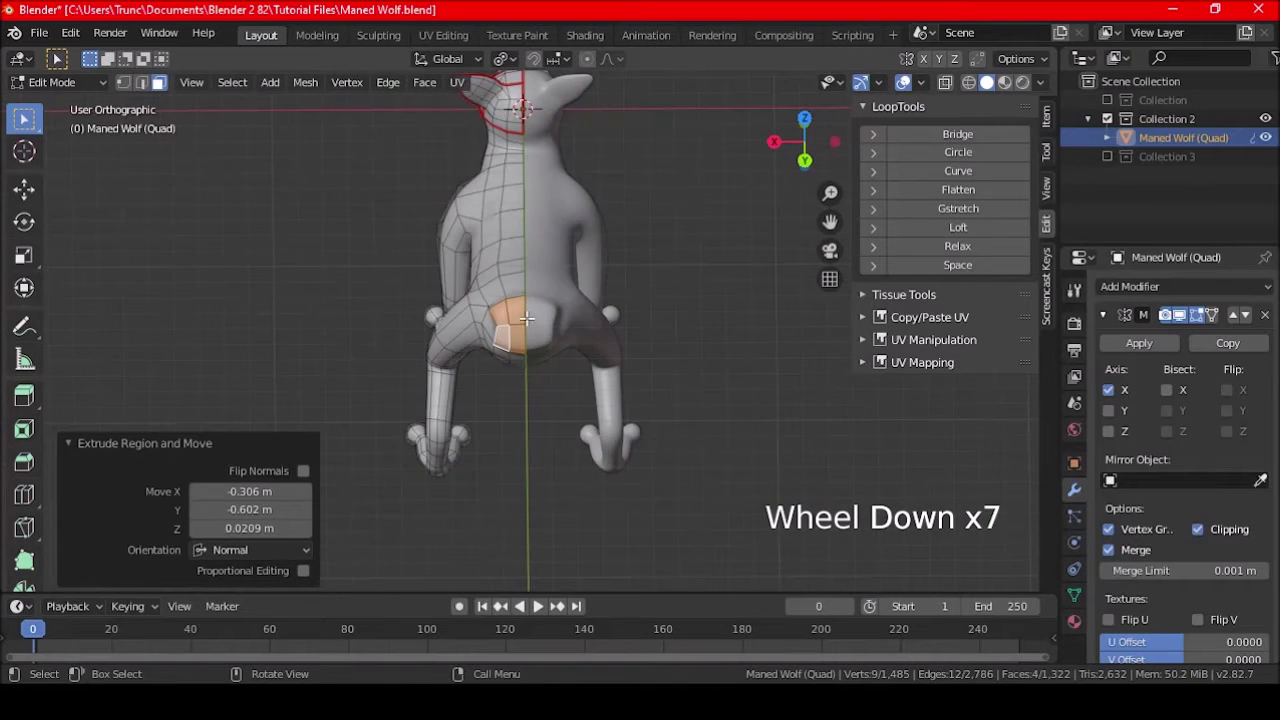
pyautogui.scroll(8, 527, 318)
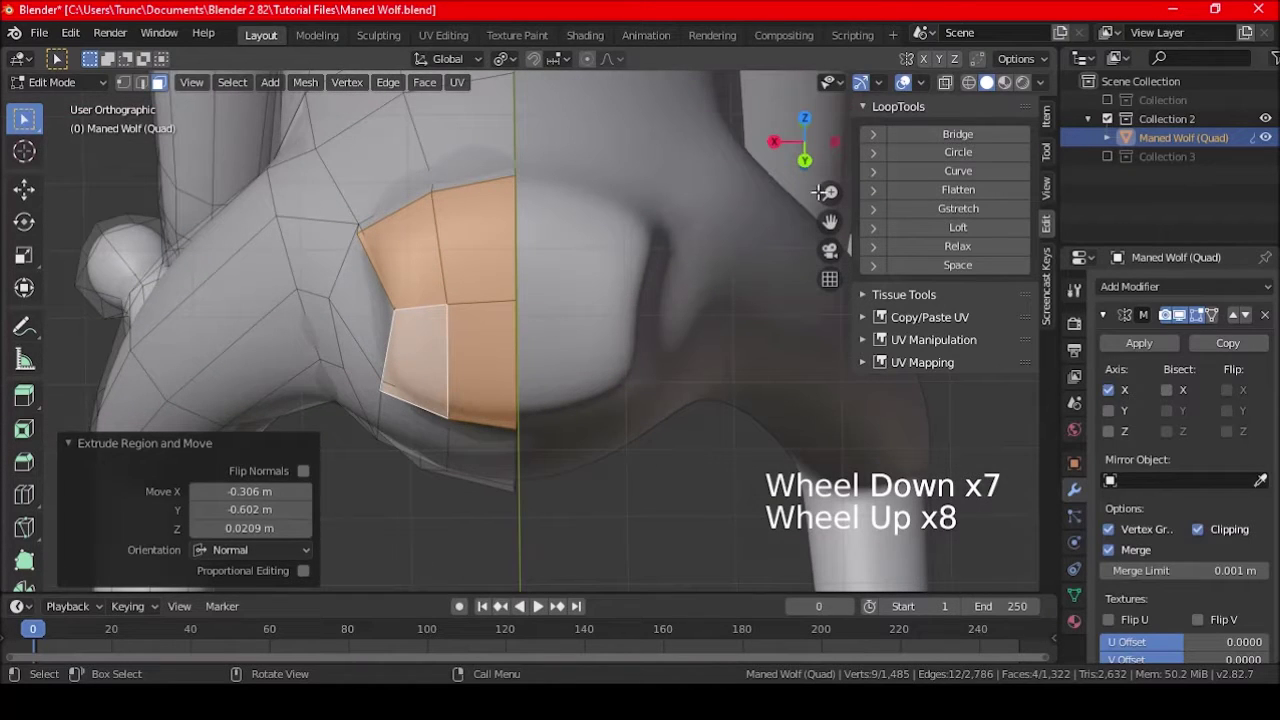
pyautogui.click(1046, 116)
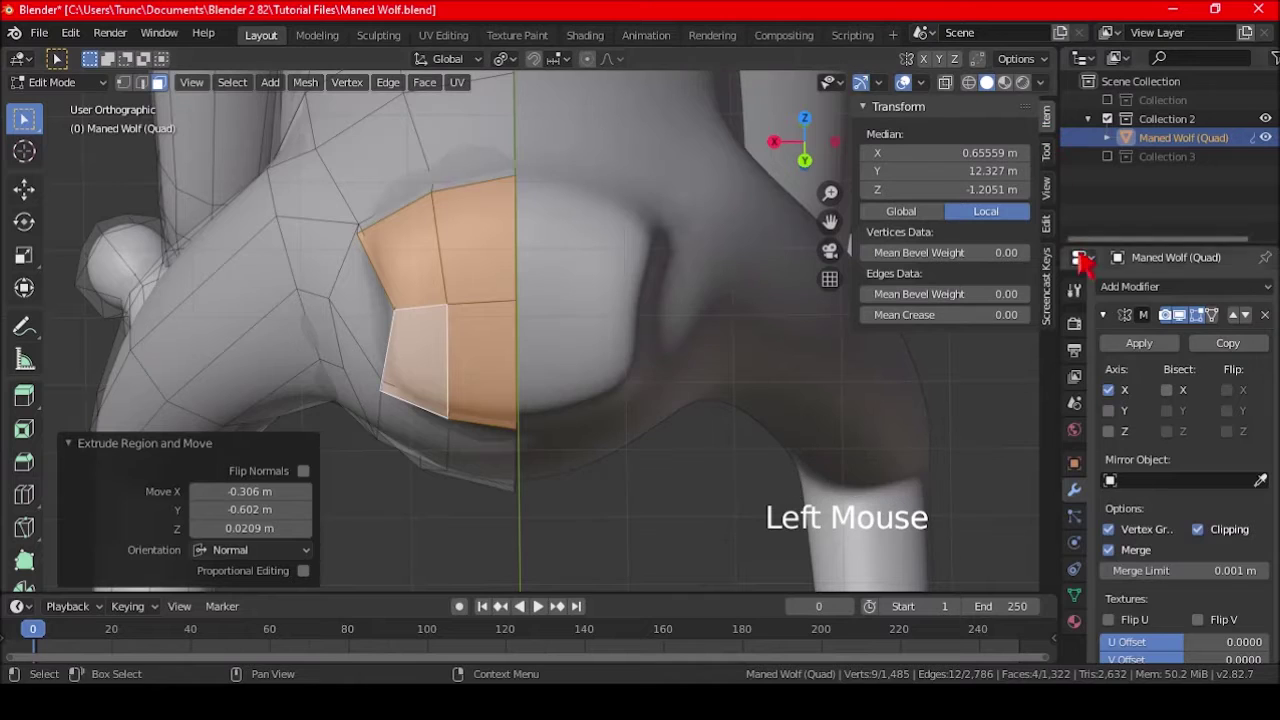
pyautogui.click(1181, 316)
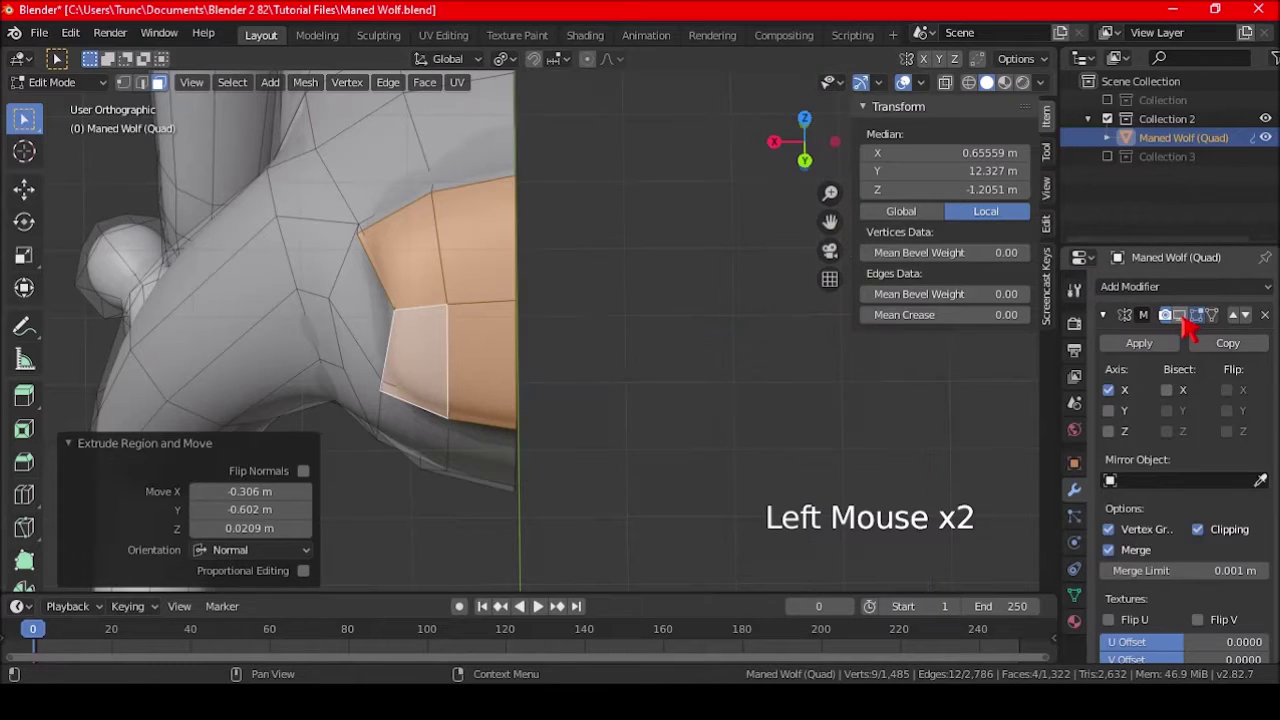
pyautogui.hotkey('shift', 'd')
pyautogui.rightClick(567, 402)
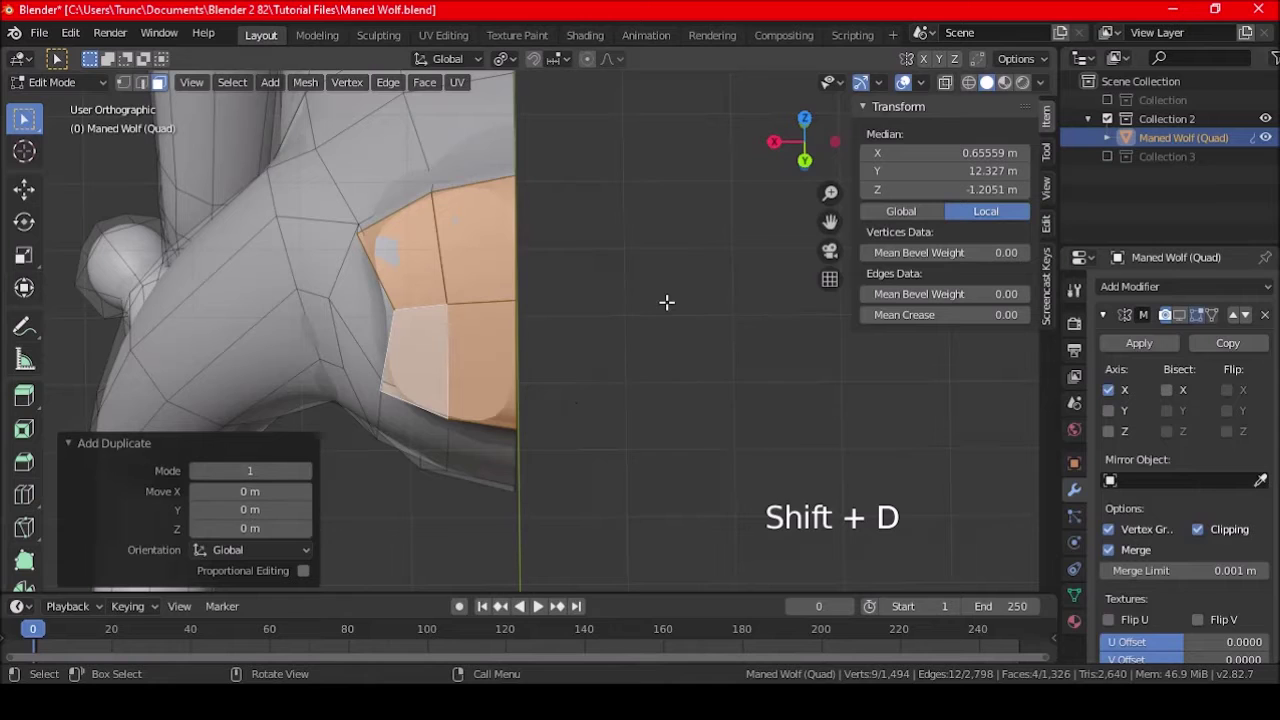
# Step: Mirror the duplicated faces by scaling them -1 along X and setting their median X to -0.637833 m
pyautogui.press('s')
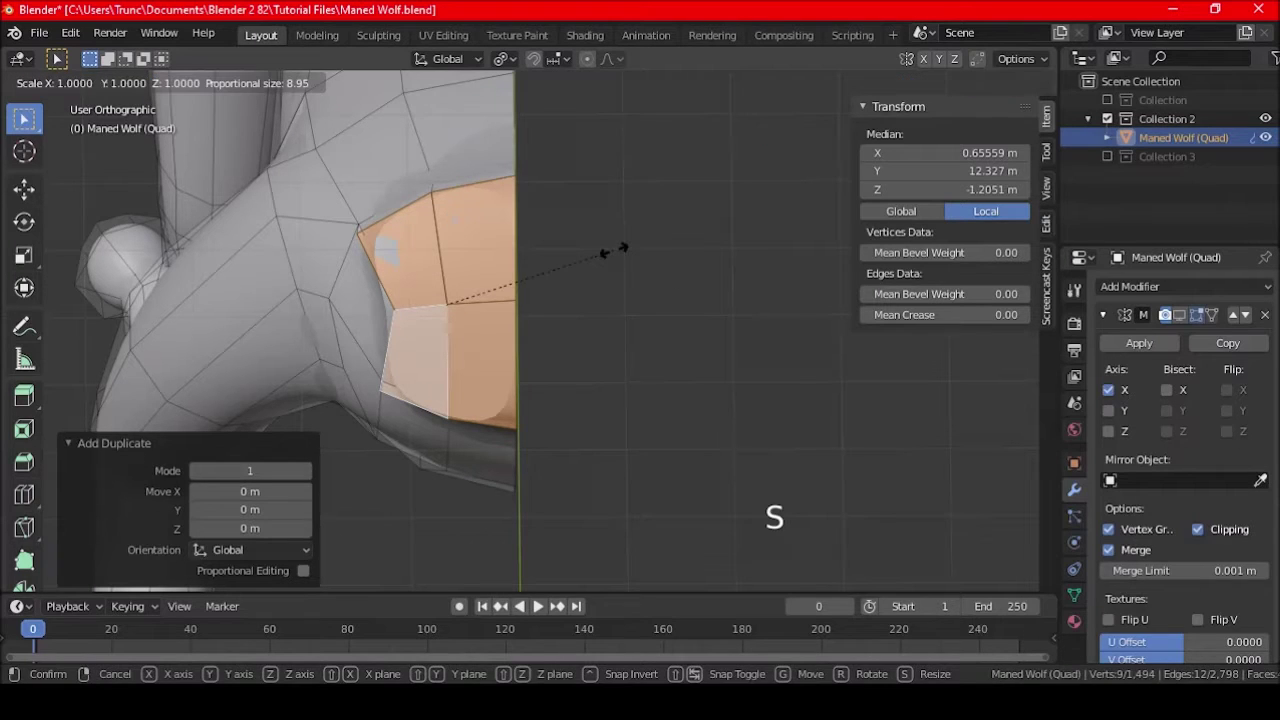
pyautogui.press('x')
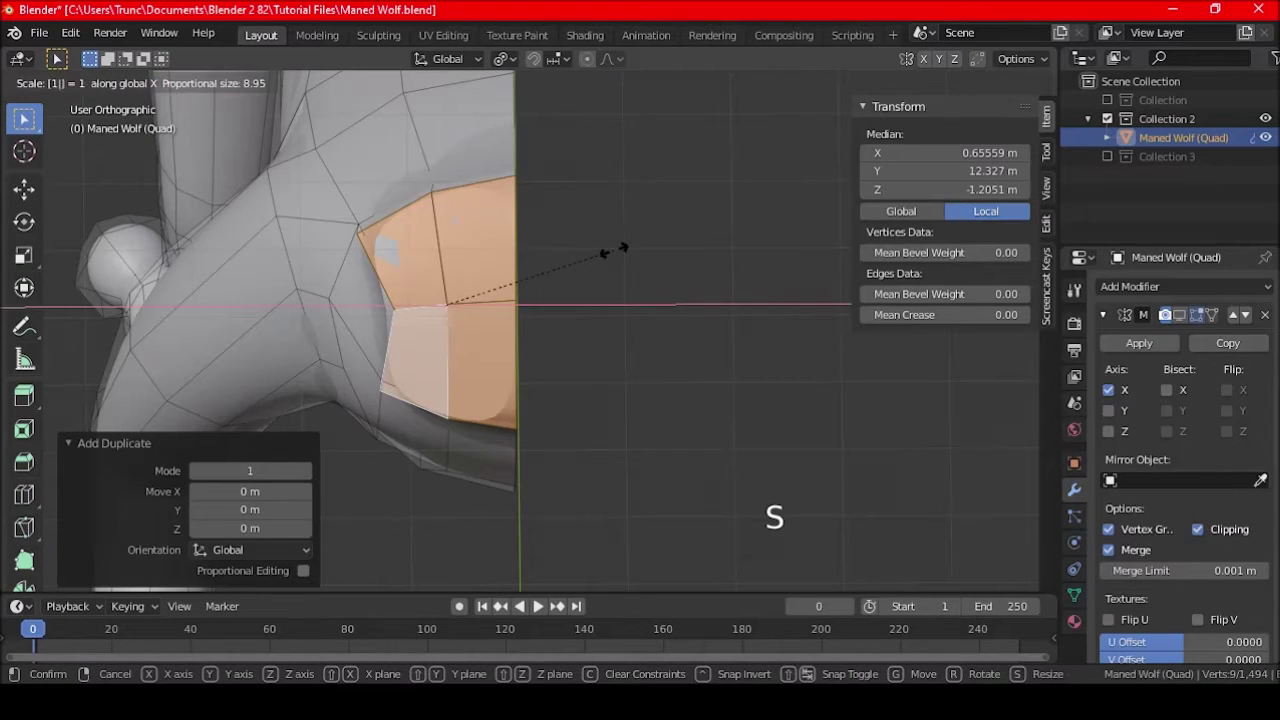
pyautogui.press('-')
pyautogui.press('Return')
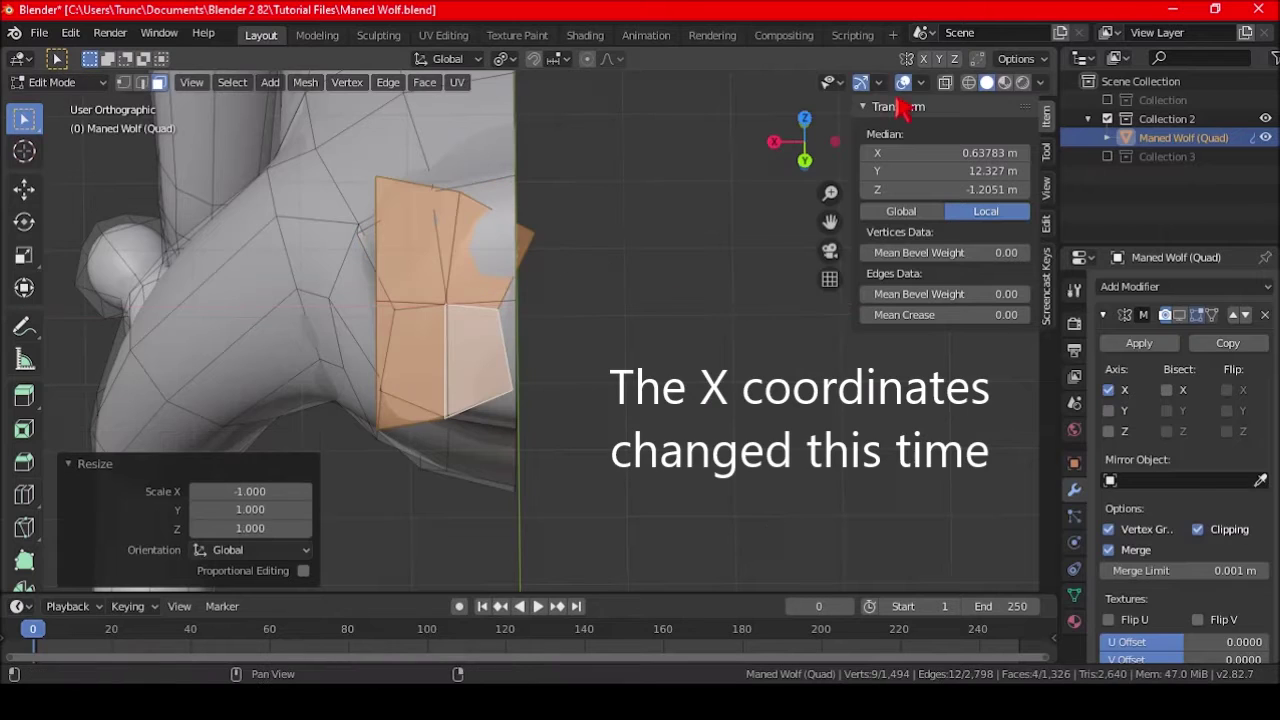
pyautogui.click(947, 152)
pyautogui.press('Left')
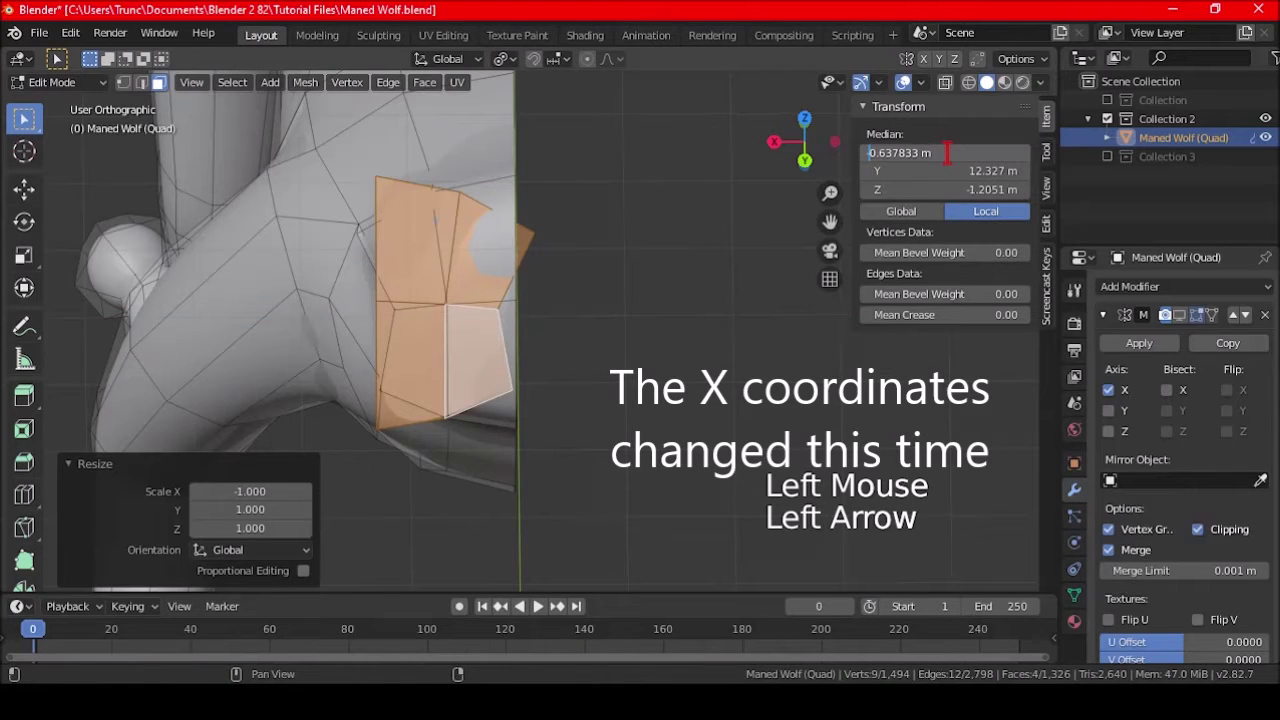
pyautogui.write('-')
pyautogui.press('Return')
pyautogui.moveTo(560, 330); pyautogui.dragTo(608, 327, button='middle')
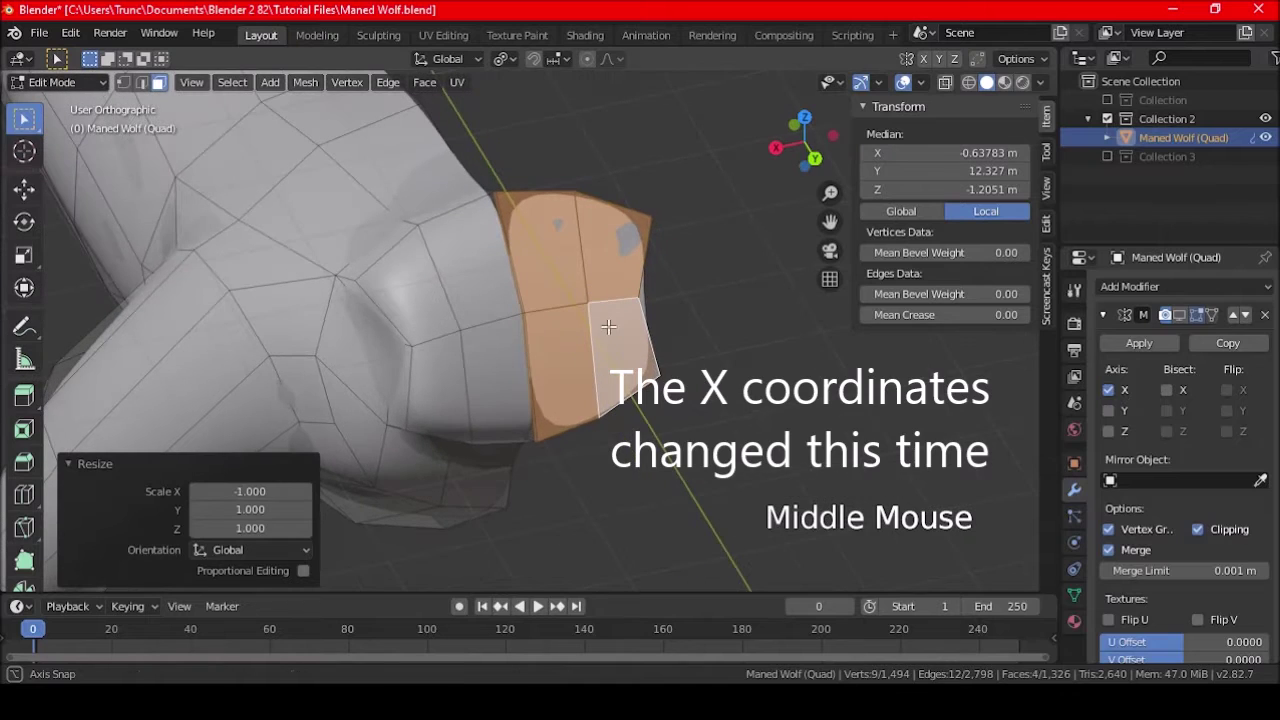
# Step: Turn on the Face Orientation overlay for the viewport
pyautogui.click(880, 83)
pyautogui.click(921, 83)
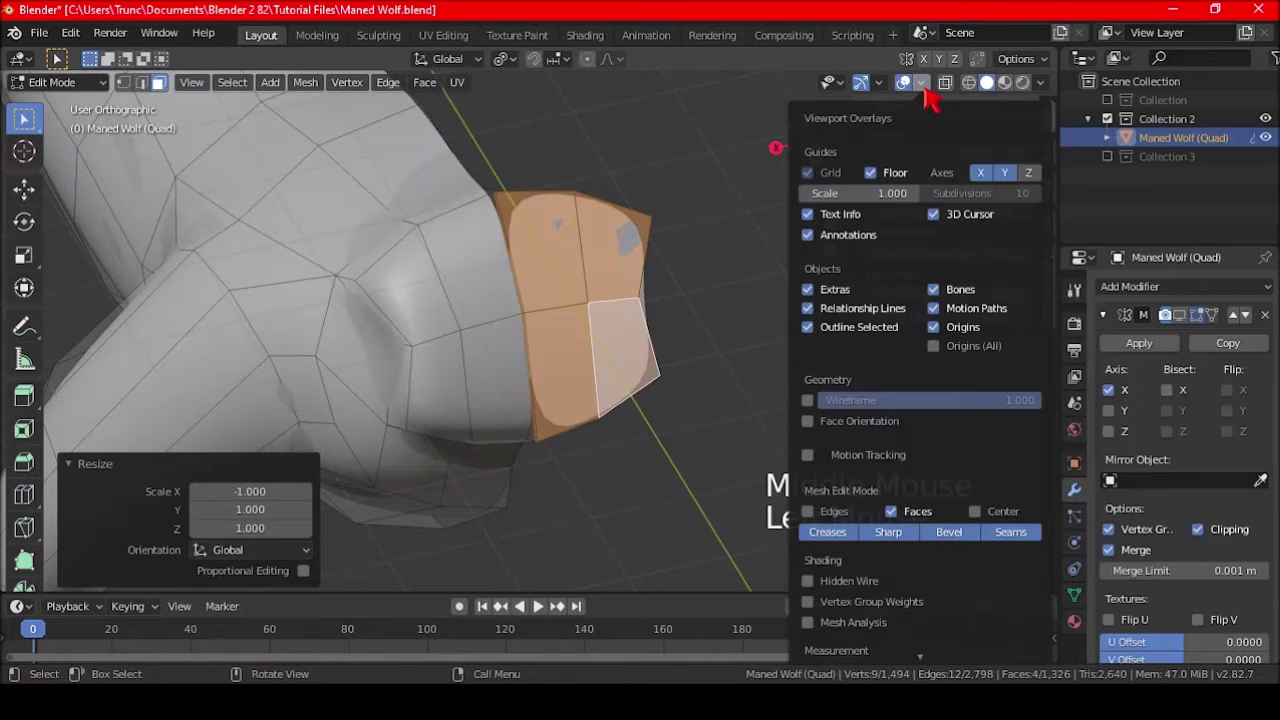
pyautogui.click(888, 423)
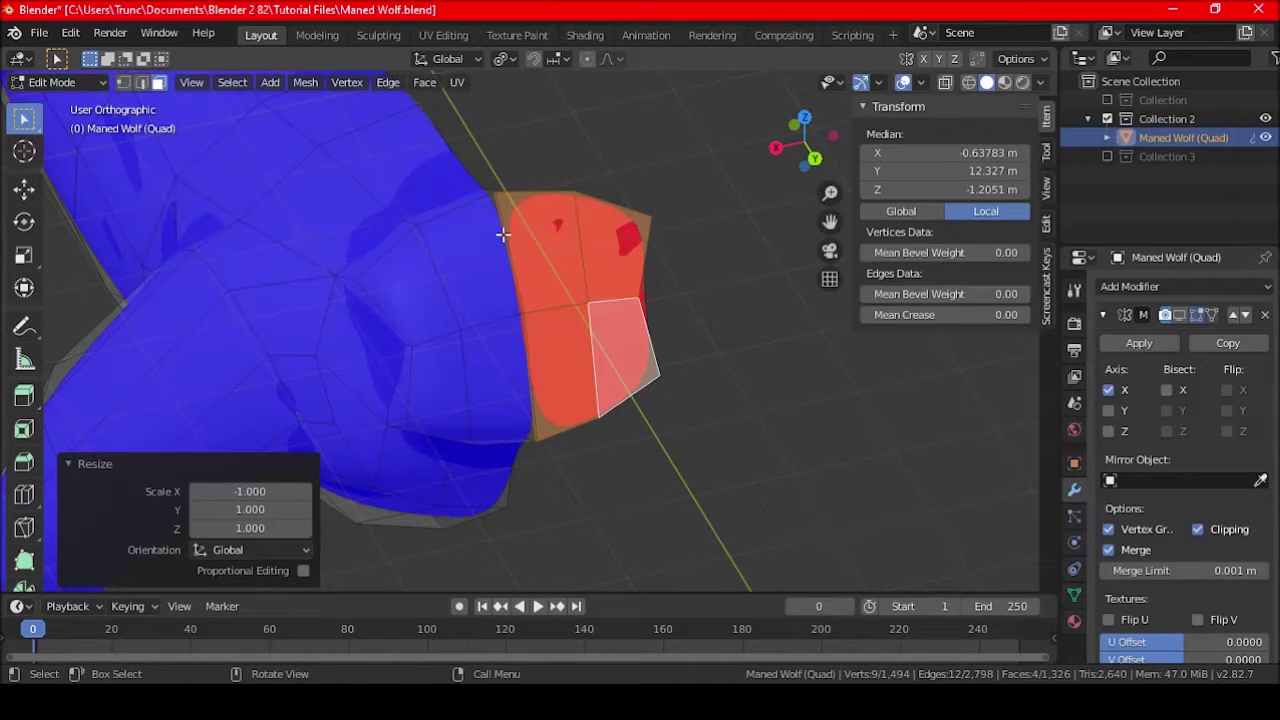
# Step: Try scaling the mirrored tail faces by -1 along X again
pyautogui.press('s')
pyautogui.press('x')
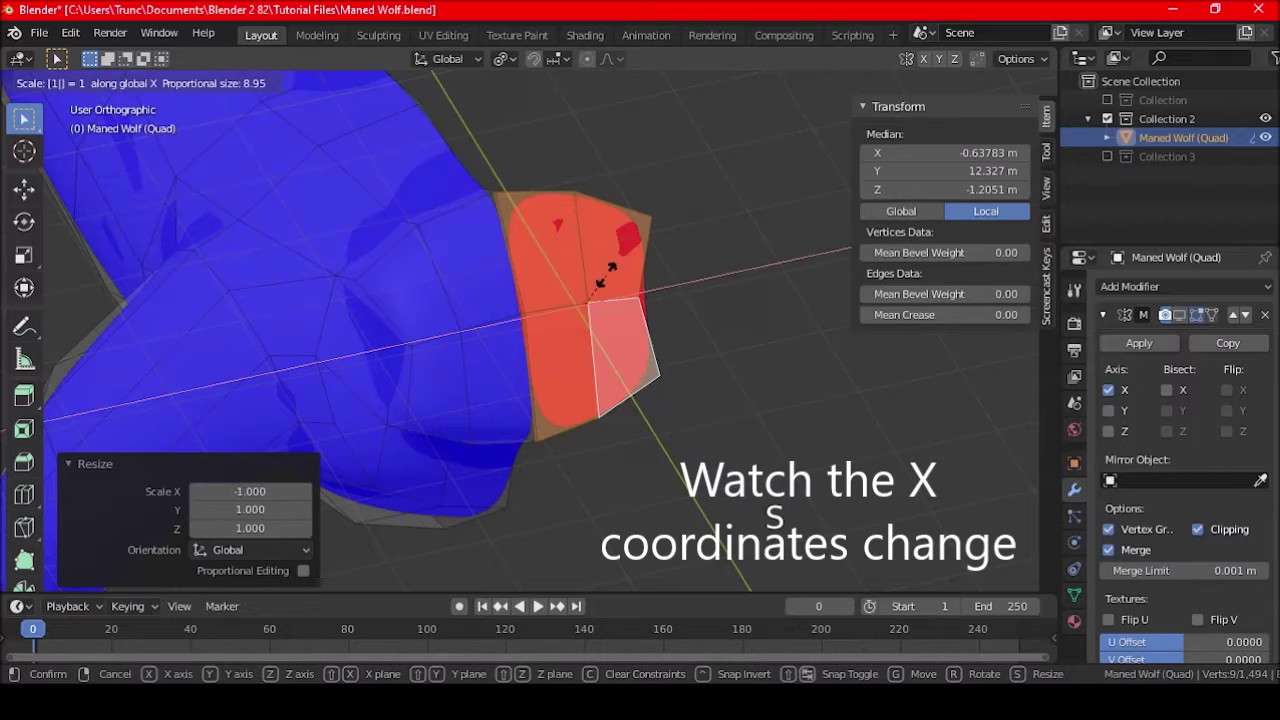
pyautogui.press('-')
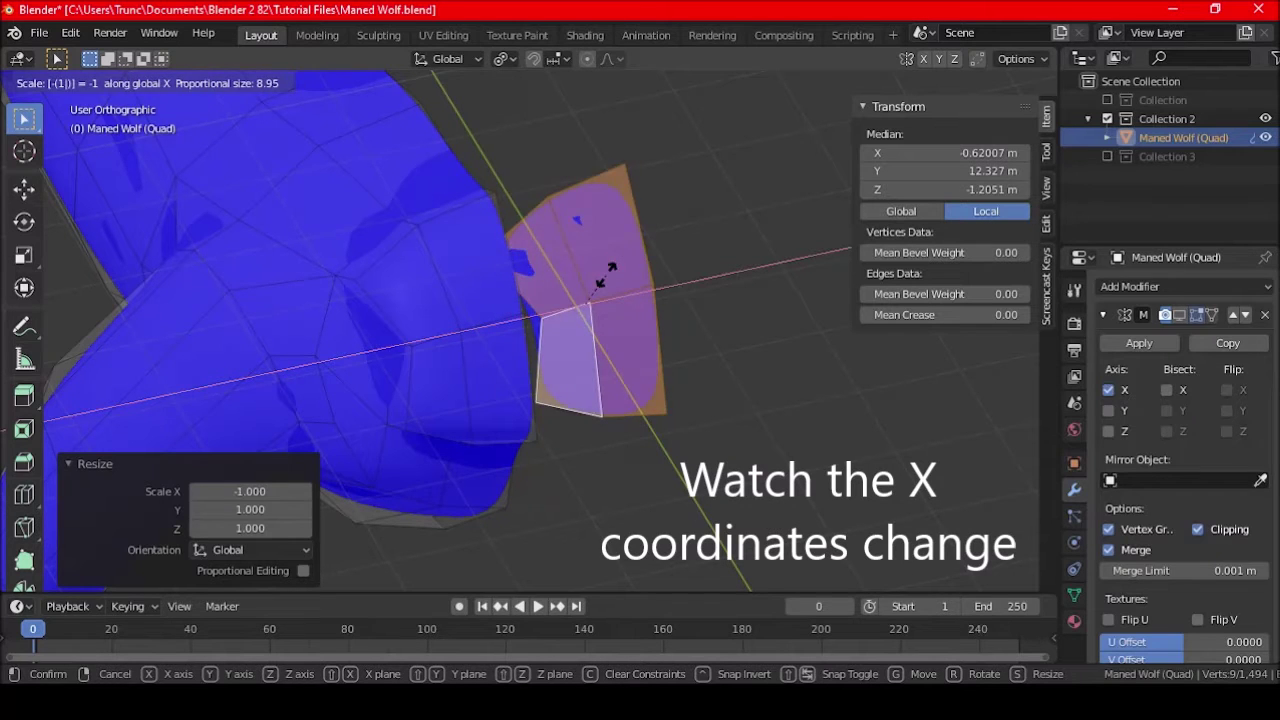
pyautogui.press('Return')
# Step: Turn the normals of the mirrored tail faces outward
pyautogui.click(305, 82)
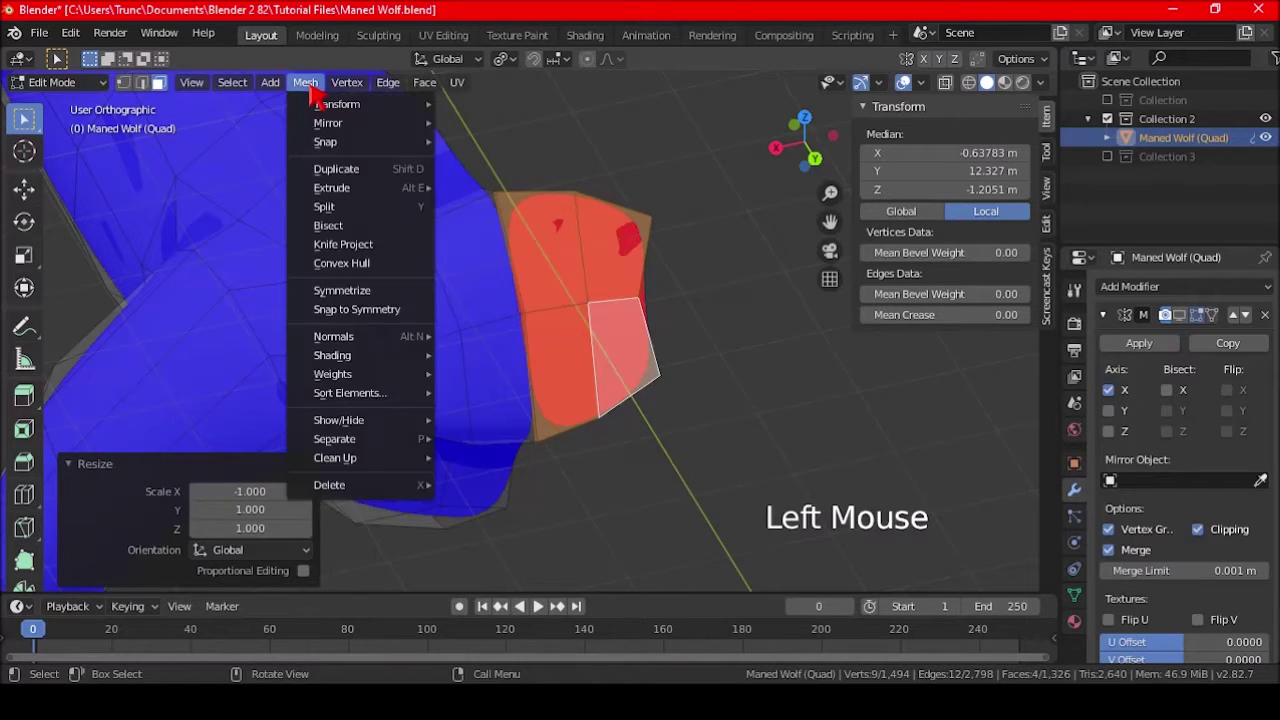
pyautogui.moveTo(326, 106)
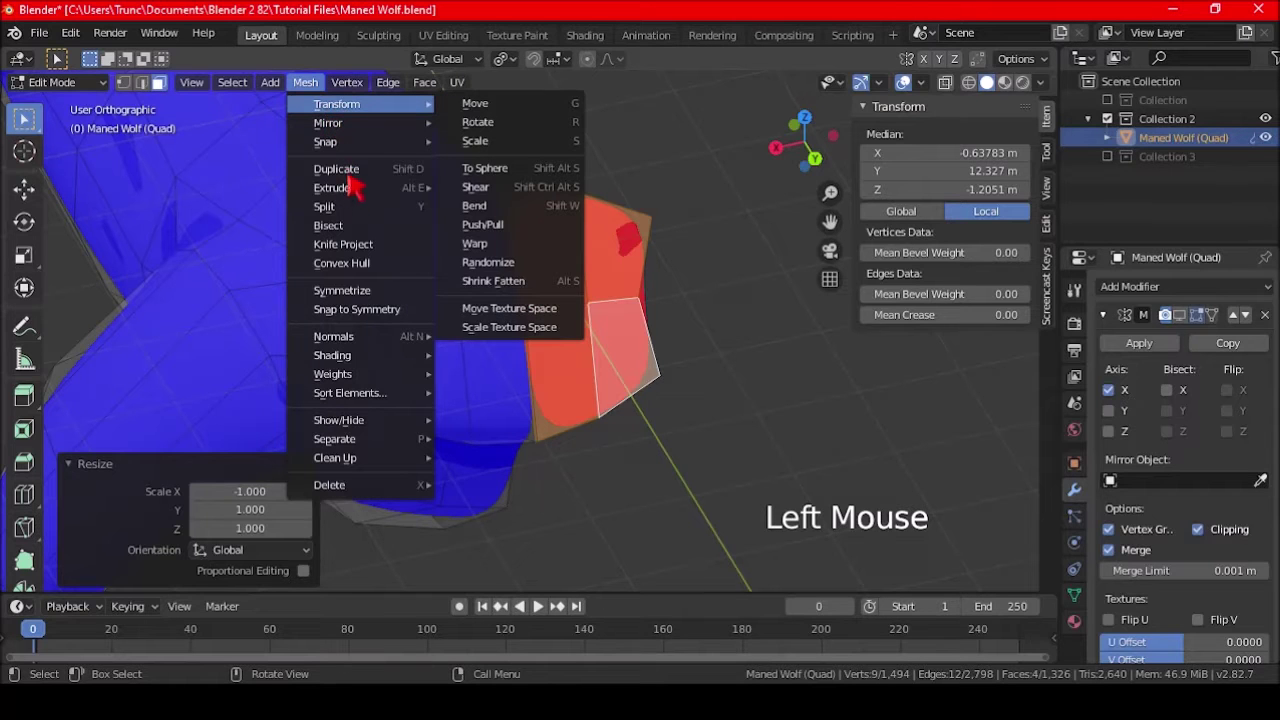
pyautogui.moveTo(343, 337)
pyautogui.click(478, 352)
# Step: Try to merge both halves of the tail faces by distance at 0.0001 m, and undo the merge
pyautogui.moveTo(594, 311); pyautogui.dragTo(552, 292, button='middle')
pyautogui.press('c')
pyautogui.click(451, 286)
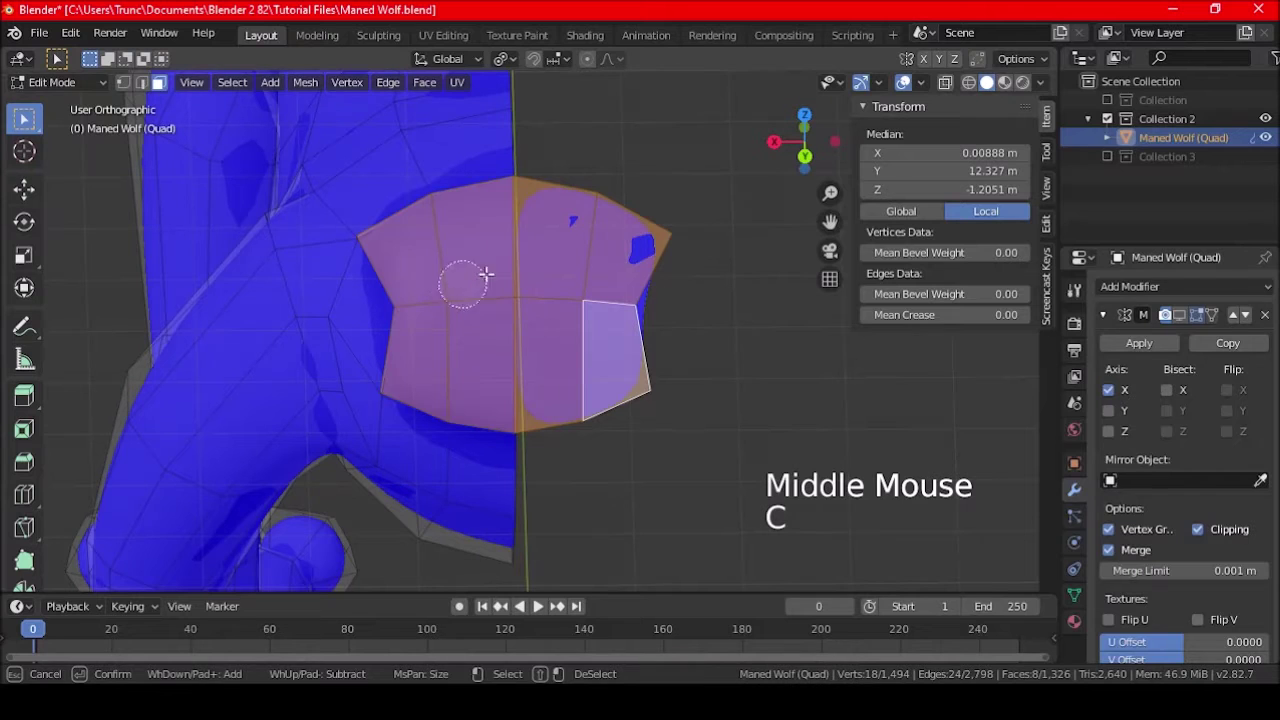
pyautogui.rightClick(466, 284)
pyautogui.hotkey('alt', 'm')
pyautogui.click(584, 262)
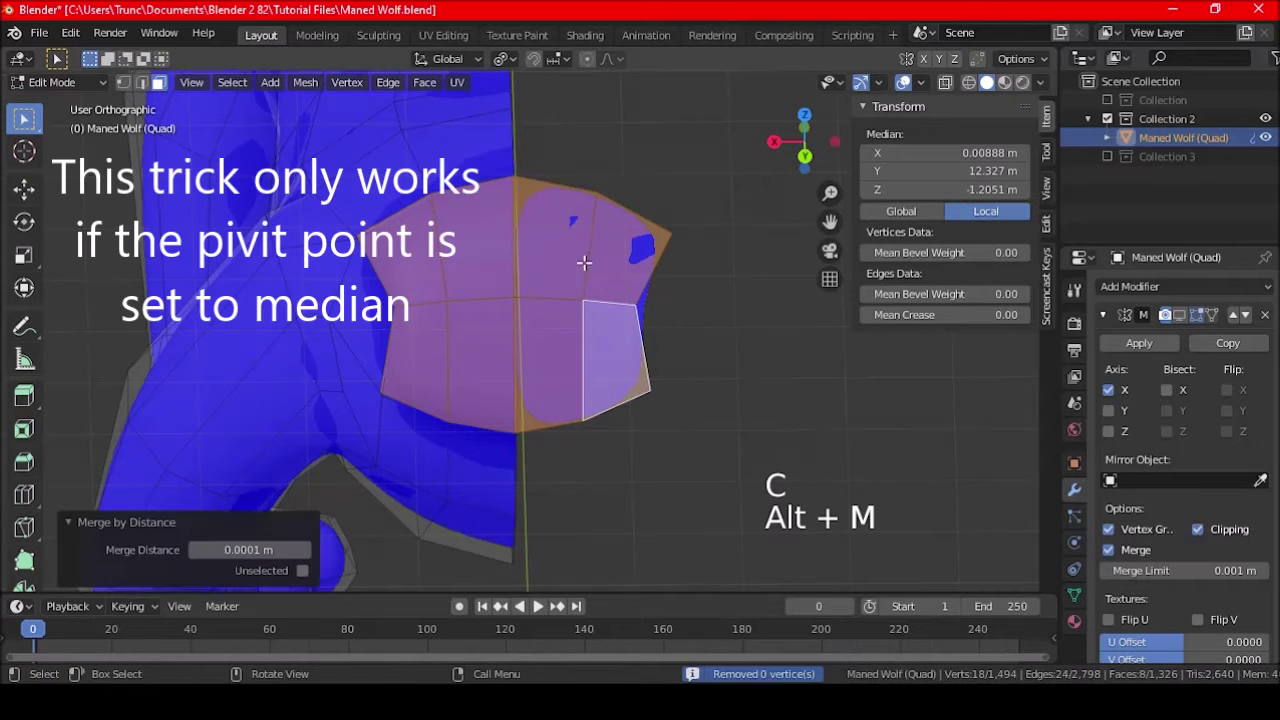
pyautogui.moveTo(563, 273); pyautogui.dragTo(514, 249, button='middle')
pyautogui.hotkey('ctrl', 'z')
# Step: Try to move the upper inner face of the mirrored half in the back view
pyautogui.click(586, 295)
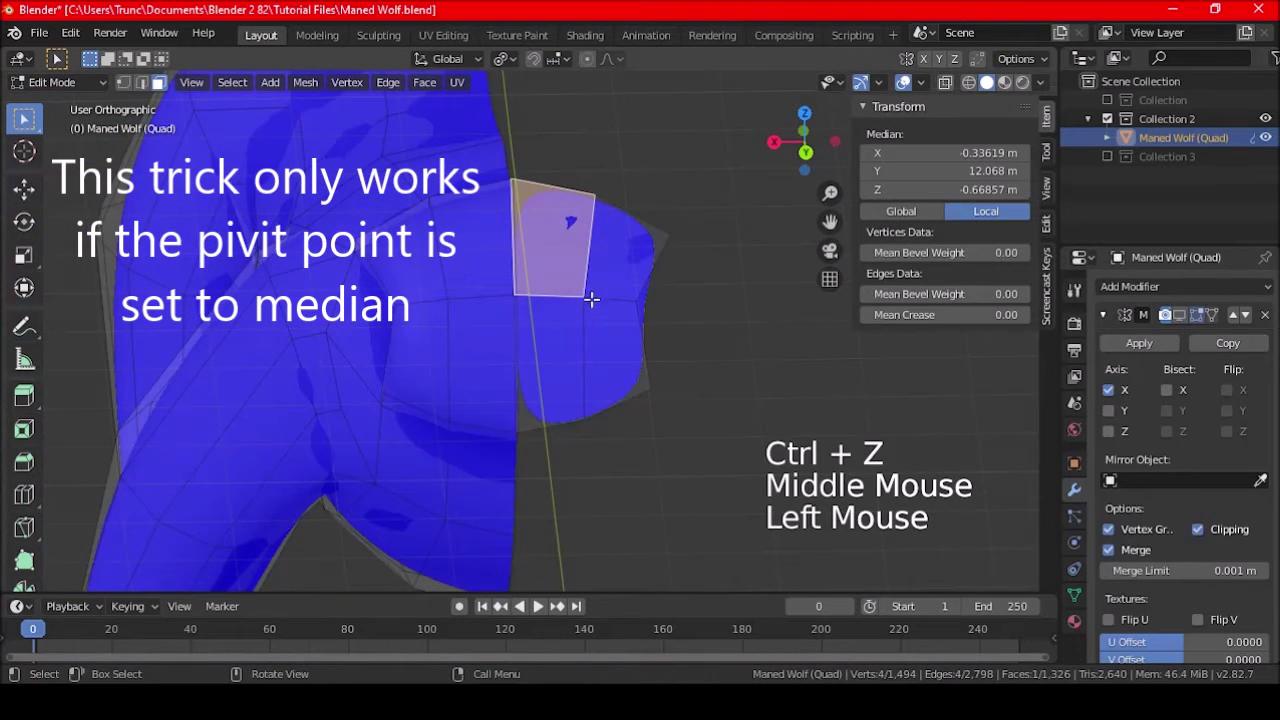
pyautogui.press('KP_1')
pyautogui.press('ctrl+KP_1')
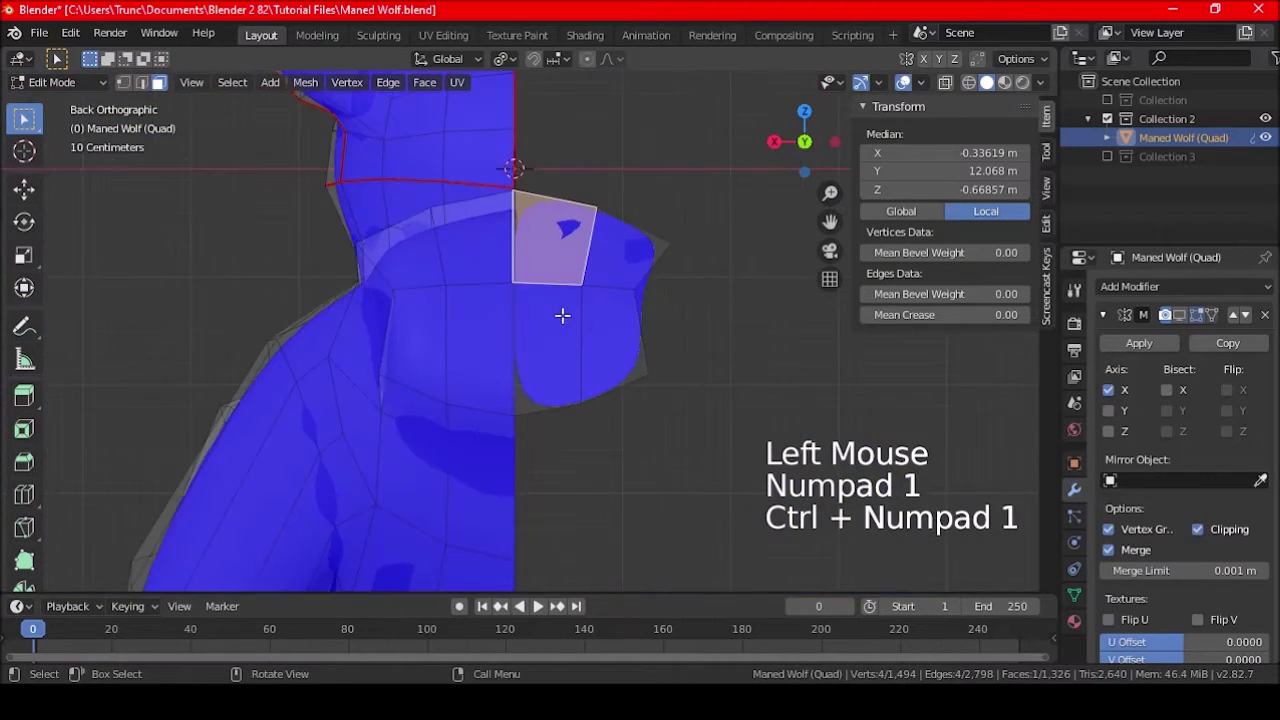
pyautogui.scroll(3, 566, 310)
pyautogui.press('g')
pyautogui.click(574, 312)
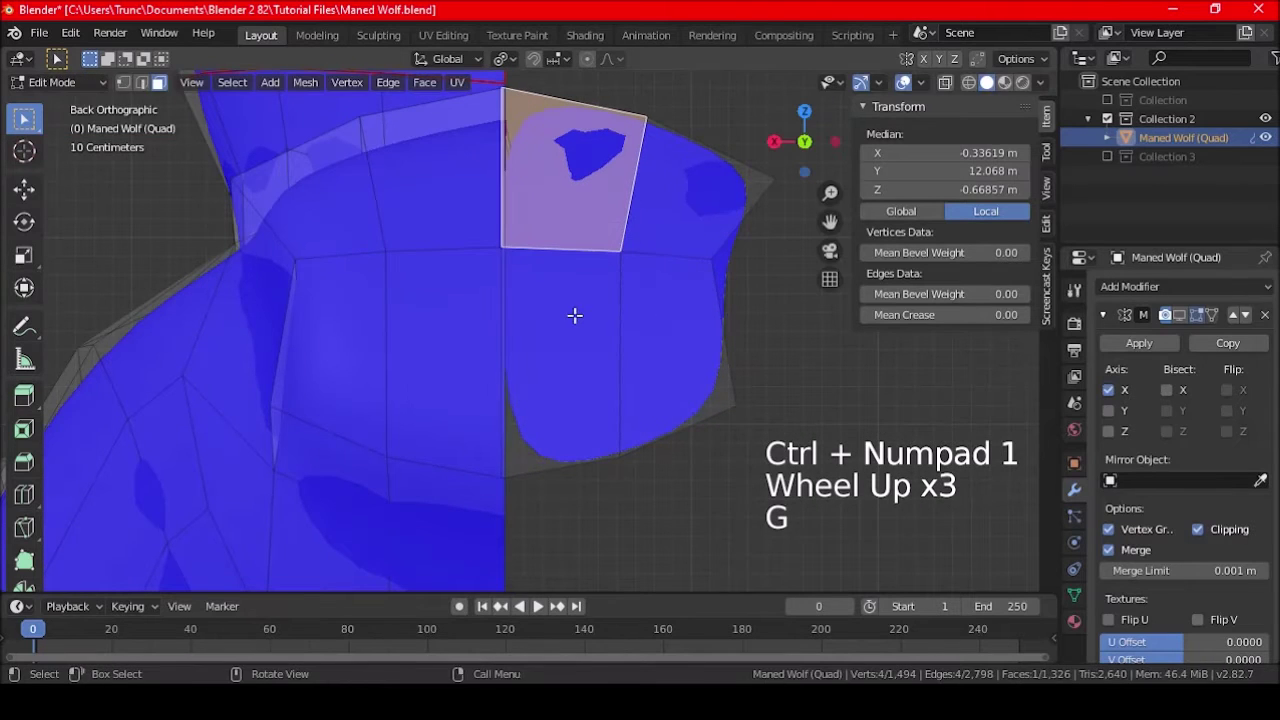
# Step: Undo the normal and mirroring changes back to the duplicated faces in their original place
pyautogui.hotkey('ctrl', 'z')
pyautogui.hotkey('ctrl', 'z')
pyautogui.hotkey('ctrl', 'z')
pyautogui.hotkey('ctrl', 'z')
pyautogui.hotkey('ctrl', 'z')
pyautogui.hotkey('ctrl', 'z')
pyautogui.hotkey('ctrl', 'z')
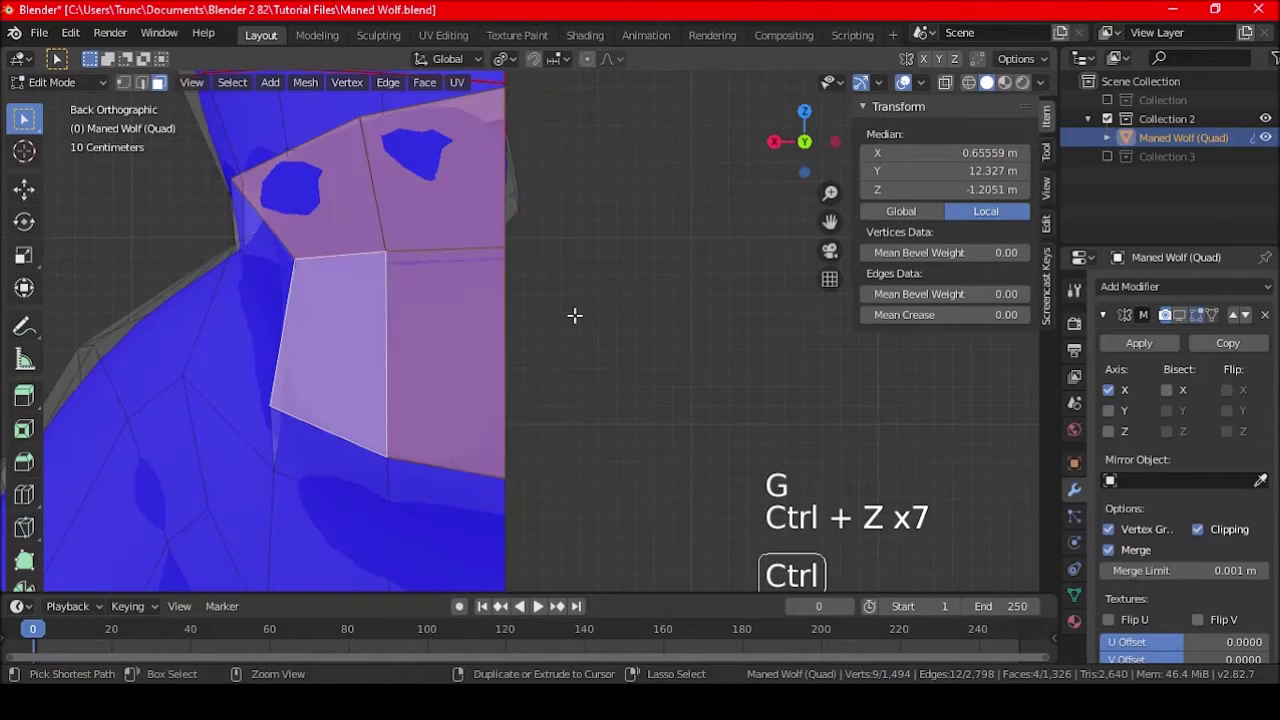
# Step: Show the Mirror modifier's effect in the viewport again
pyautogui.click(1180, 316)
pyautogui.scroll(-2, 585, 330)
pyautogui.scroll(1, 580, 331)
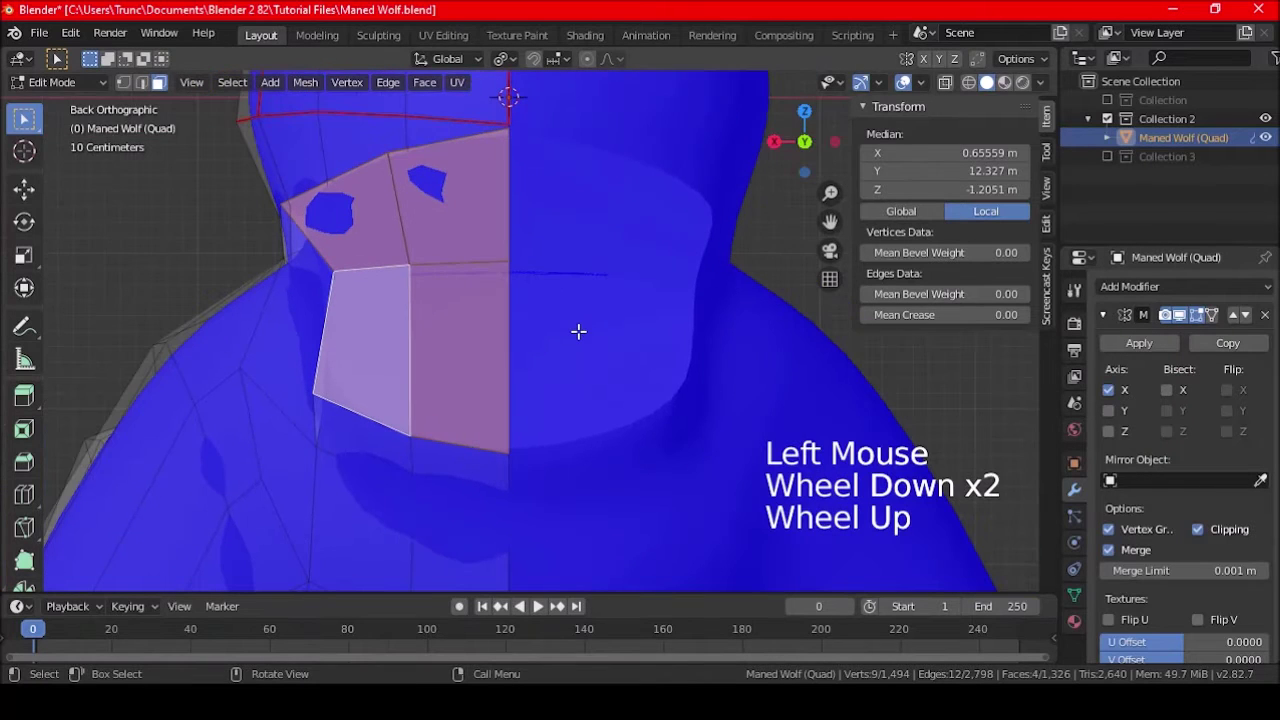
# Step: Duplicate the four tail faces in place and turn off Clipping in the Mirror modifier
pyautogui.hotkey('shift', 'd')
pyautogui.rightClick(607, 331)
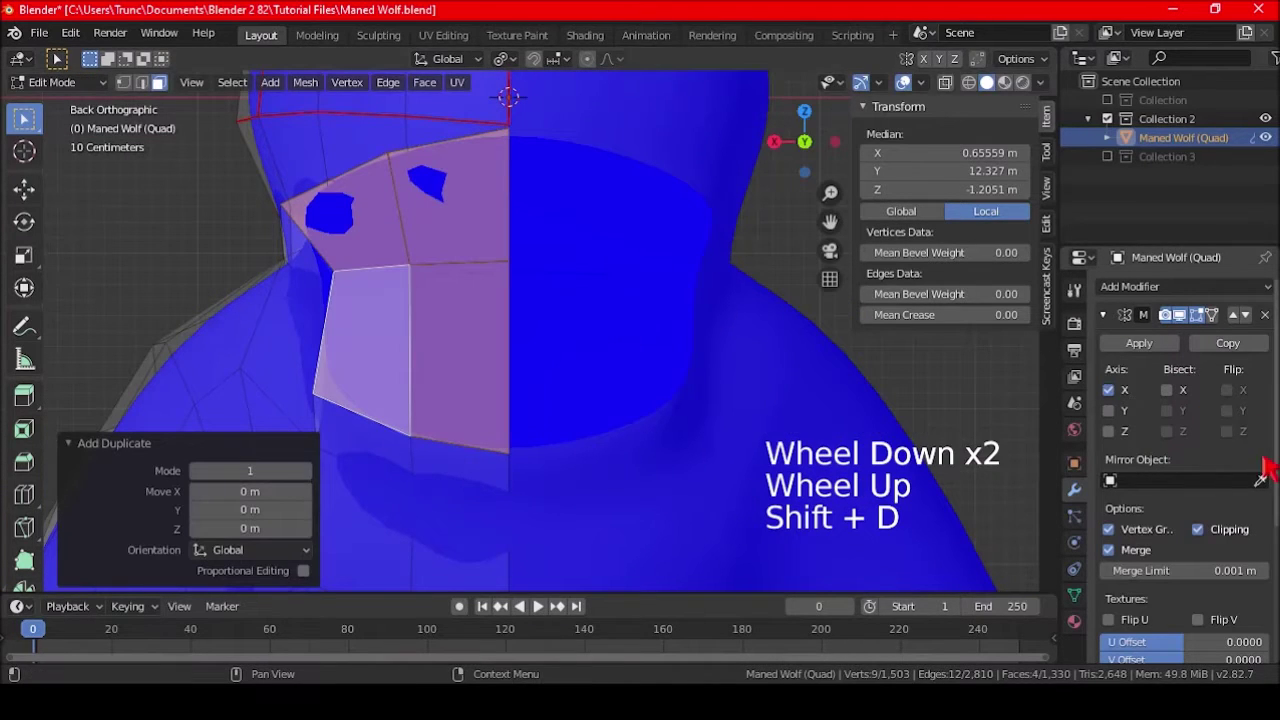
pyautogui.click(1198, 529)
# Step: Mirror the duplicate across the centre by scaling it -1 along X and setting its median X to -0.63783 m
pyautogui.write('sx1-')
pyautogui.press('Return')
pyautogui.click(962, 152)
pyautogui.write('-')
pyautogui.press('Return')
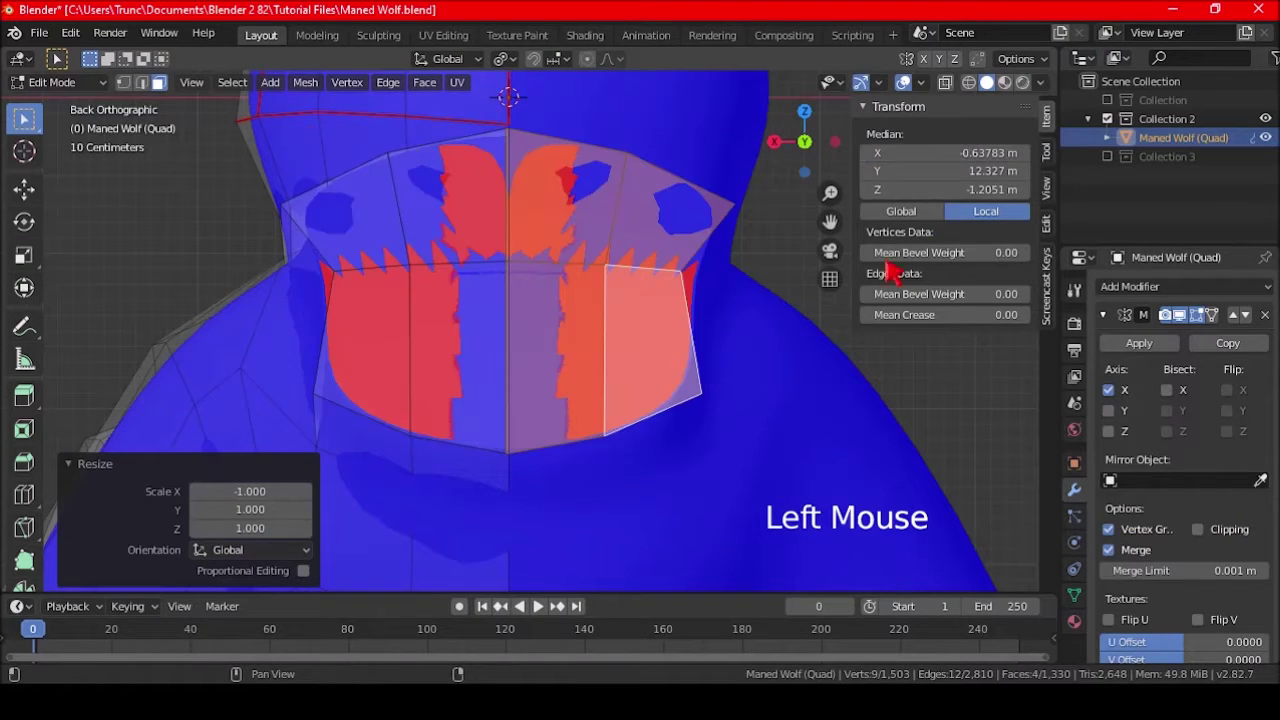
# Step: Turn on Clipping in the Mirror modifier and move the mirrored tail faces about -0.0253 m along X toward the centreline
pyautogui.scroll(3, 540, 387)
pyautogui.keyDown('shift'); pyautogui.moveTo(549, 366); pyautogui.dragTo(577, 423, button='middle'); pyautogui.keyUp('shift')
pyautogui.scroll(-2, 571, 337)
pyautogui.scroll(7, 566, 340)
pyautogui.keyDown('shift'); pyautogui.moveTo(566, 340); pyautogui.dragTo(623, 443, button='middle'); pyautogui.keyUp('shift')
pyautogui.press('g')
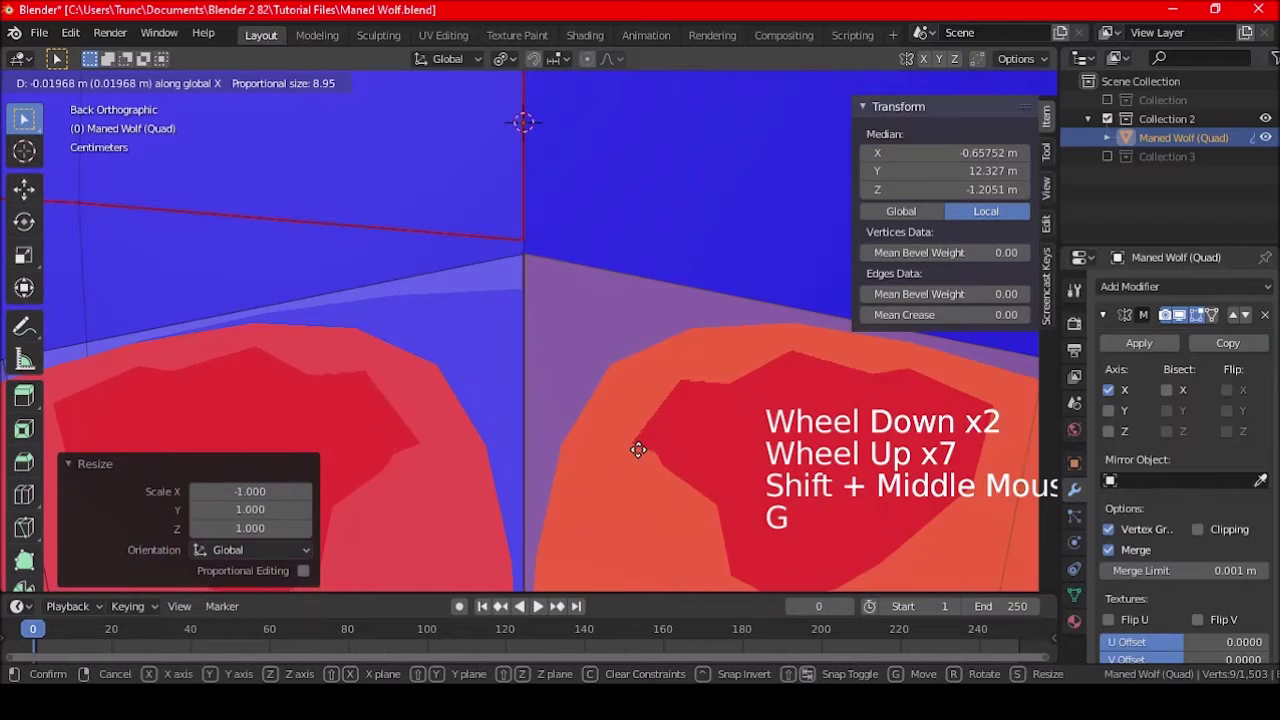
pyautogui.rightClick(638, 450)
pyautogui.click(1198, 529)
pyautogui.press('g')
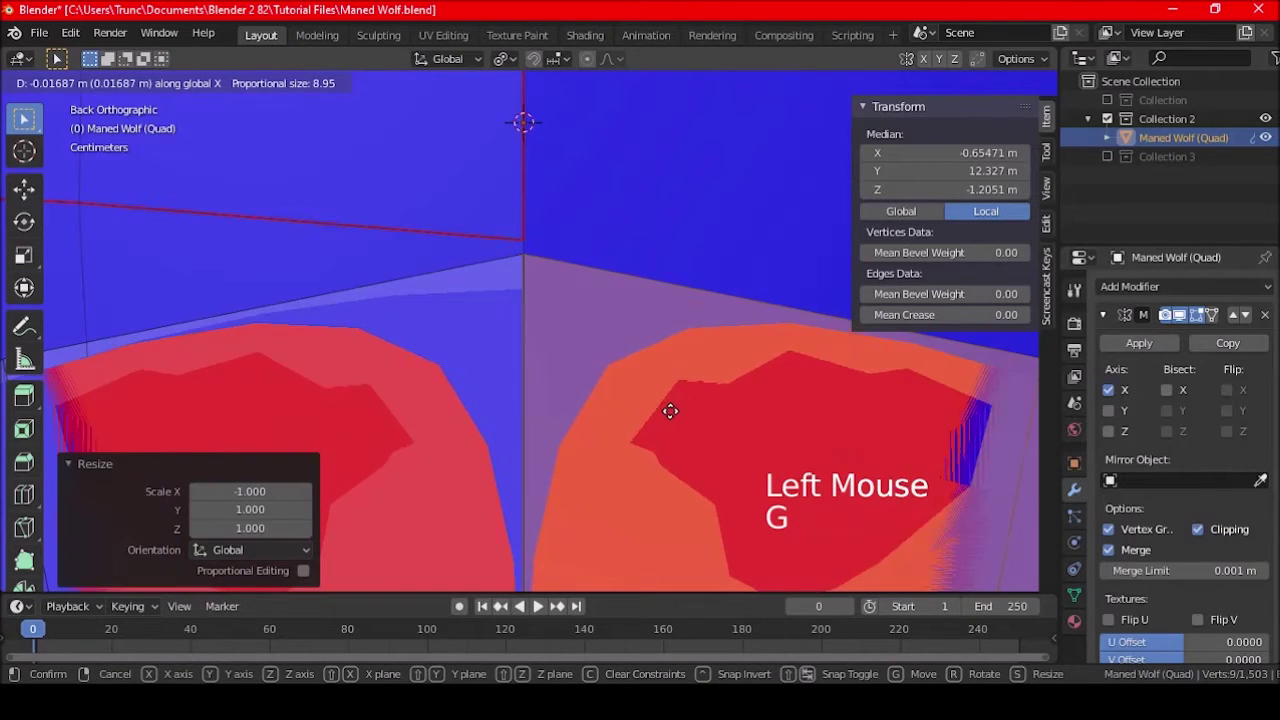
pyautogui.click(674, 409)
# Step: Delete the mirrored copy of the four tail faces
pyautogui.scroll(-11, 663, 317)
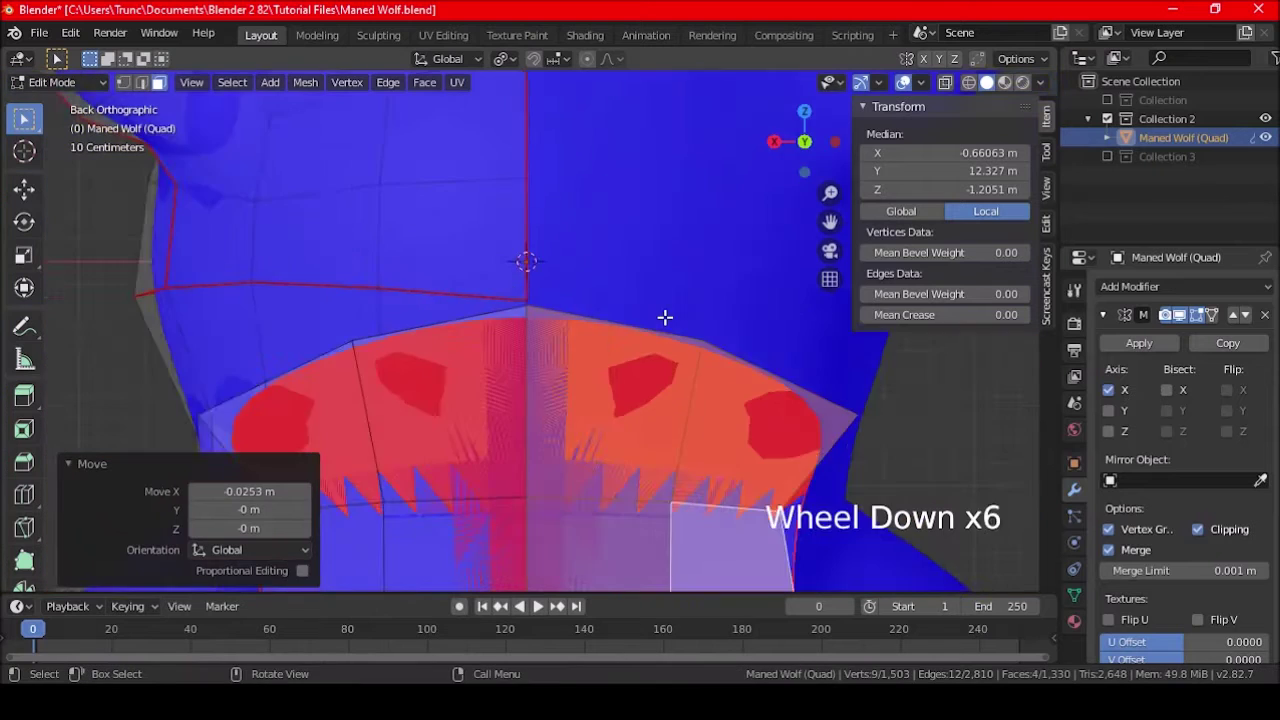
pyautogui.keyDown('shift'); pyautogui.moveTo(648, 388); pyautogui.dragTo(620, 372, button='middle'); pyautogui.keyUp('shift')
pyautogui.press('Delete')
pyautogui.click(622, 376)
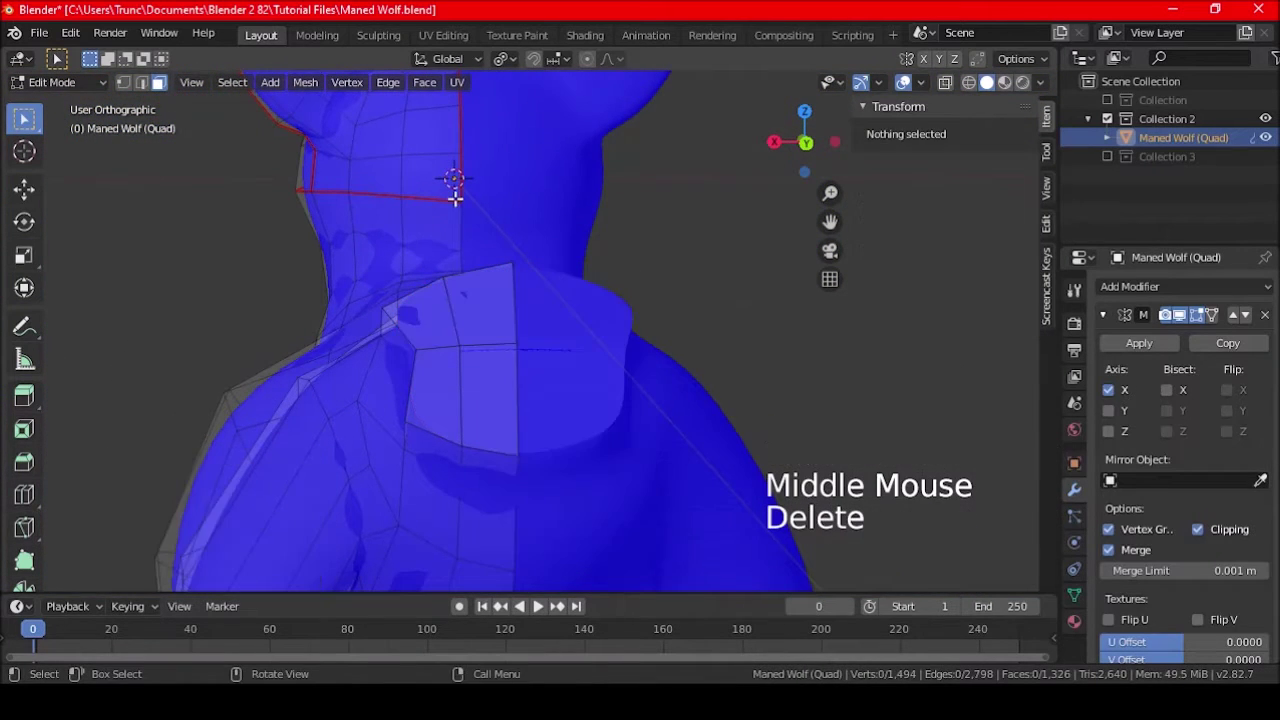
pyautogui.click(514, 36)
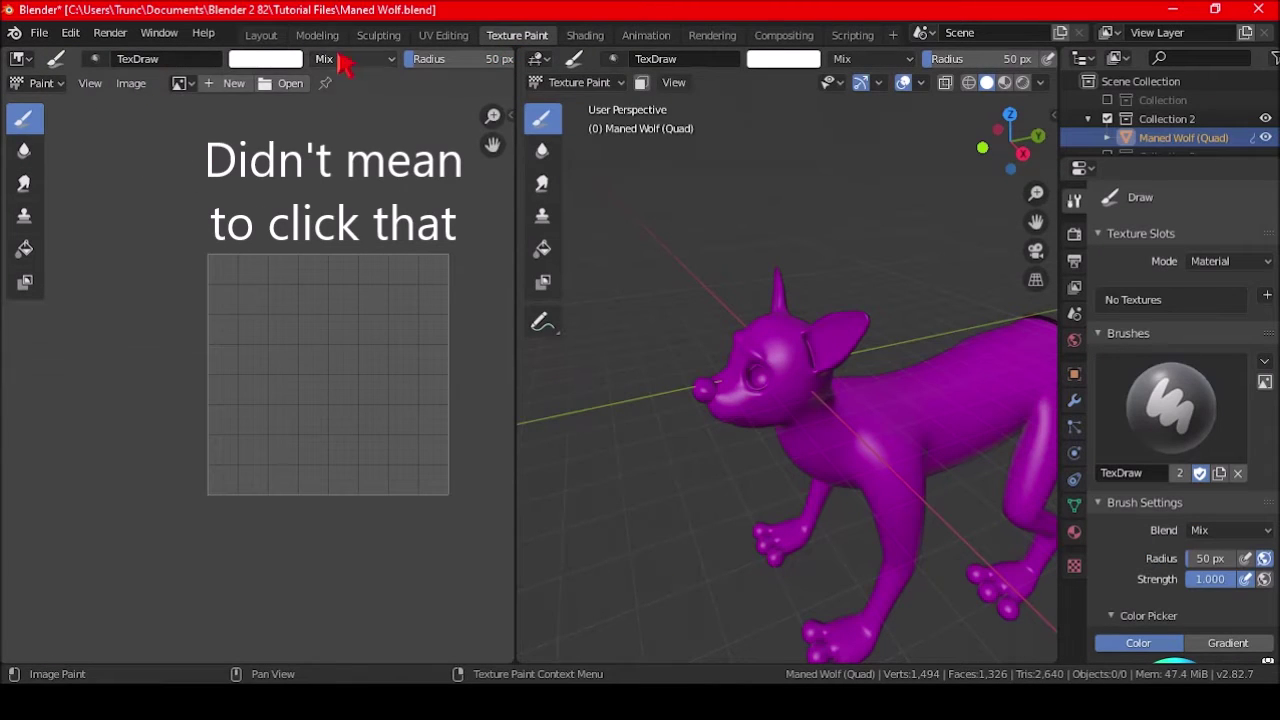
pyautogui.click(266, 36)
pyautogui.scroll(-4, 409, 330)
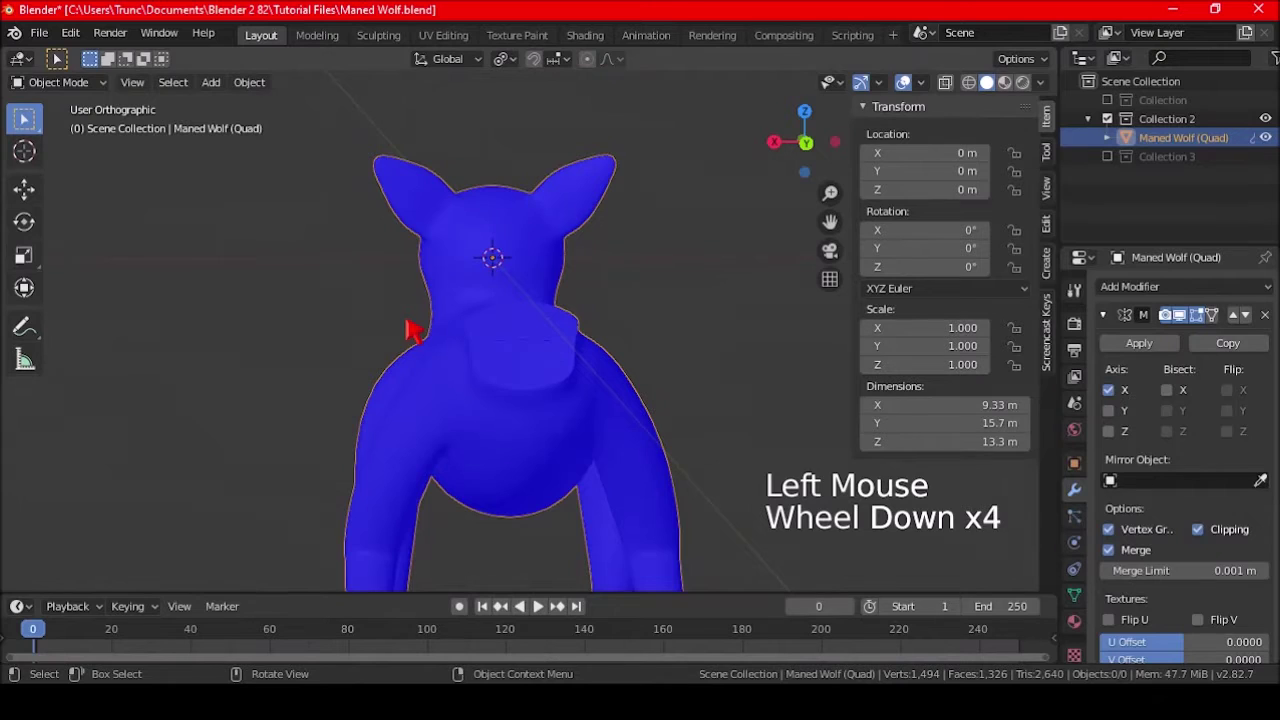
pyautogui.scroll(3, 409, 330)
pyautogui.keyDown('shift'); pyautogui.moveTo(623, 357); pyautogui.dragTo(594, 291, button='middle'); pyautogui.keyUp('shift')
pyautogui.press('Tab')
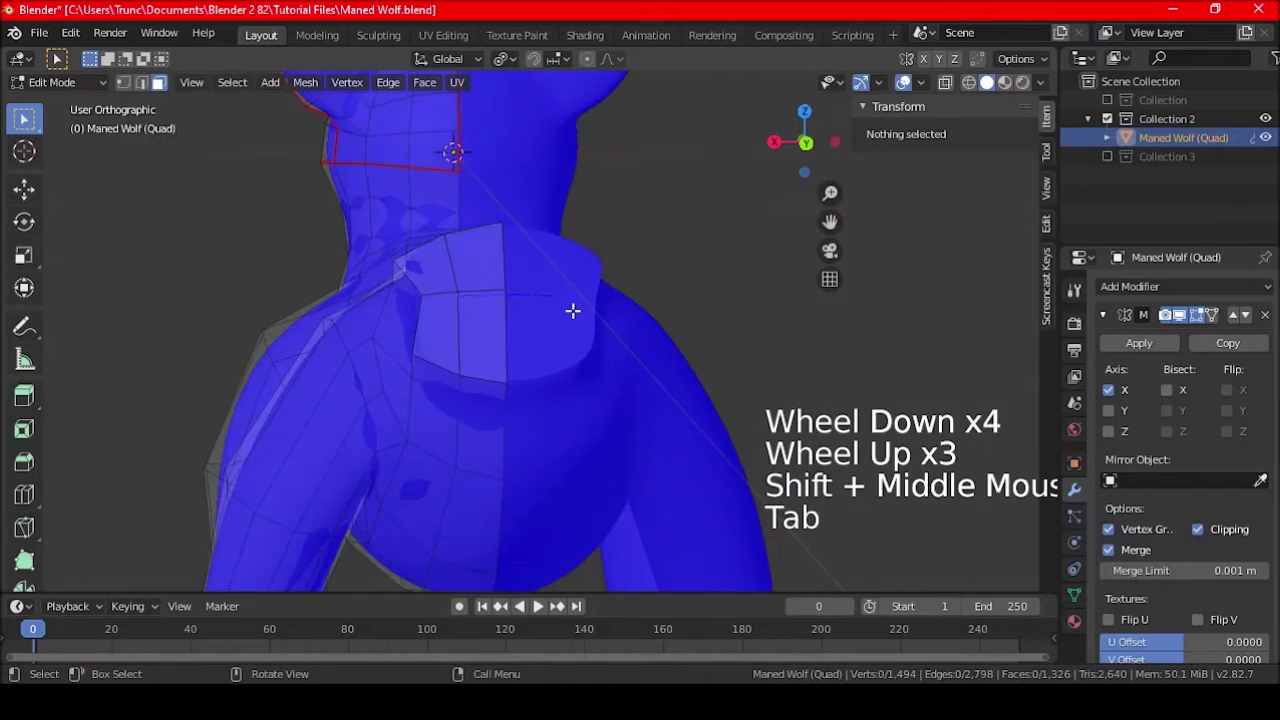
# Step: Delete the leftover duplicate of the four tail-end faces lying on top of the originals
pyautogui.scroll(3, 572, 311)
pyautogui.click(443, 217)
pyautogui.keyDown('shift'); pyautogui.click(383, 214); pyautogui.keyUp('shift')
pyautogui.keyDown('shift'); pyautogui.click(385, 335); pyautogui.keyUp('shift')
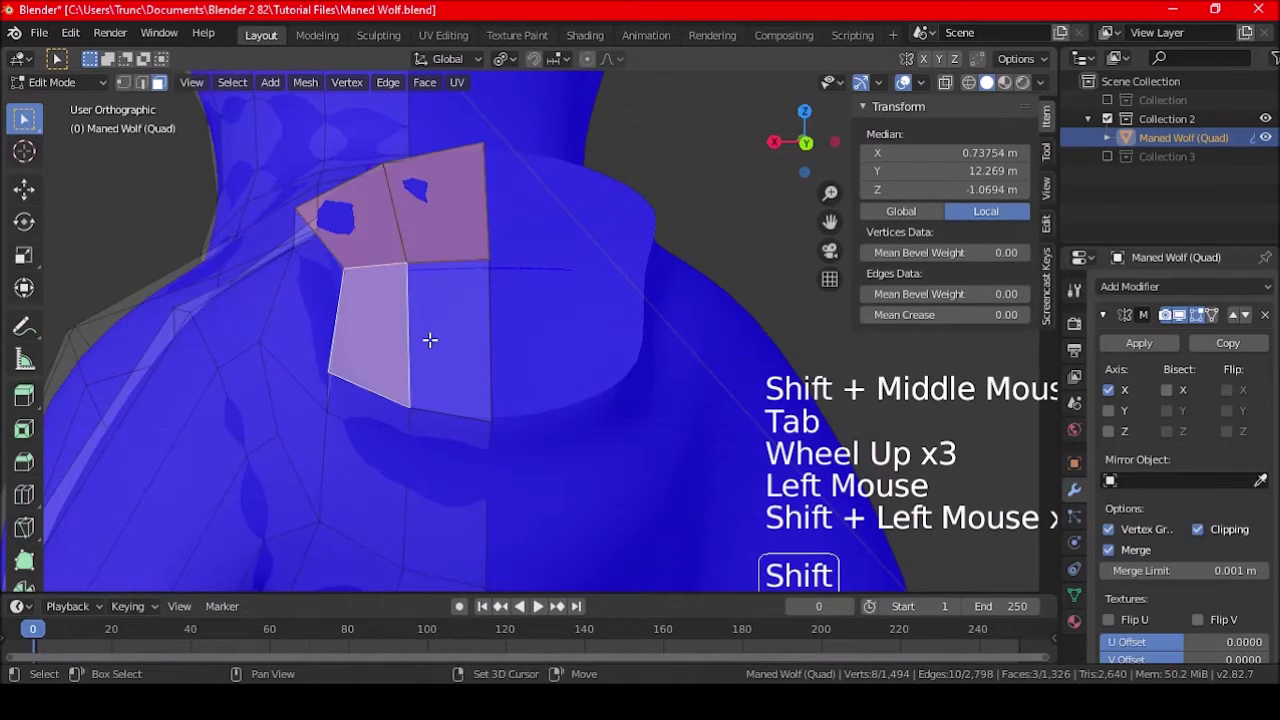
pyautogui.keyDown('shift'); pyautogui.click(430, 340); pyautogui.keyUp('shift')
pyautogui.moveTo(380, 349)
pyautogui.mouseDown(button='middle')
pyautogui.moveTo(557, 354)
pyautogui.moveTo(450, 379)
pyautogui.moveTo(380, 354)
pyautogui.mouseUp(button='middle')
pyautogui.press('ctrl+KP_1')
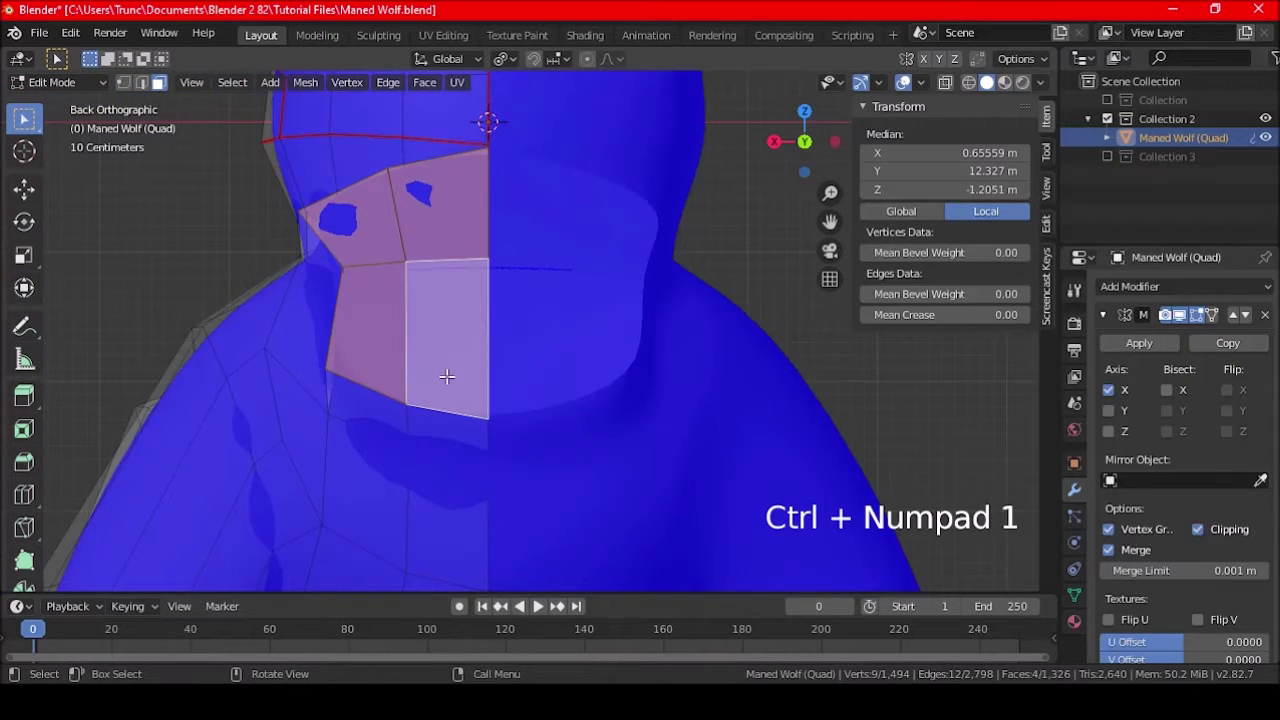
pyautogui.press('g')
pyautogui.click(490, 374)
pyautogui.press('Delete')
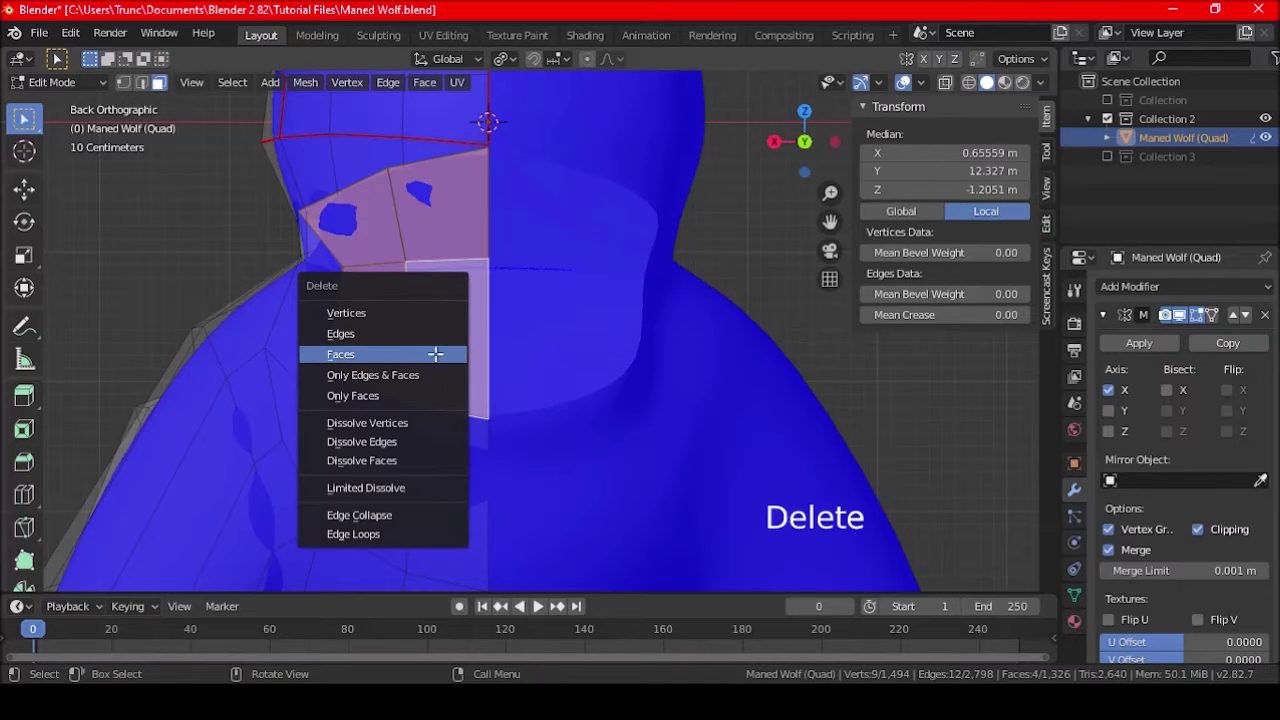
pyautogui.click(440, 354)
# Step: Select the four original tail-end faces and hide the Mirror modifier's effect in the viewport
pyautogui.moveTo(403, 351); pyautogui.dragTo(526, 371, button='middle')
pyautogui.click(392, 316)
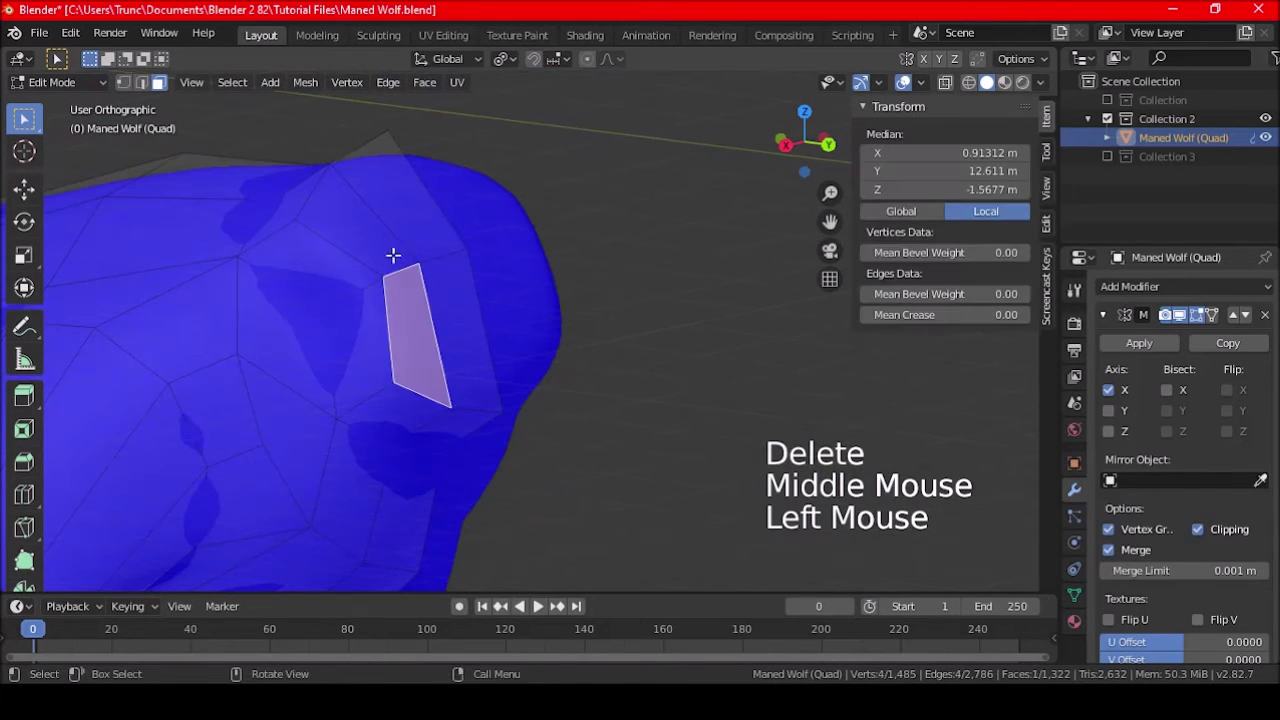
pyautogui.keyDown('shift'); pyautogui.click(343, 234); pyautogui.keyUp('shift')
pyautogui.keyDown('shift'); pyautogui.click(366, 168); pyautogui.keyUp('shift')
pyautogui.moveTo(463, 297); pyautogui.dragTo(1112, 338, button='middle')
pyautogui.click(1180, 315)
# Step: Duplicate the four faces in place and mirror the copy by scaling it -1 along X around the 3D Cursor
pyautogui.press('KP_1')
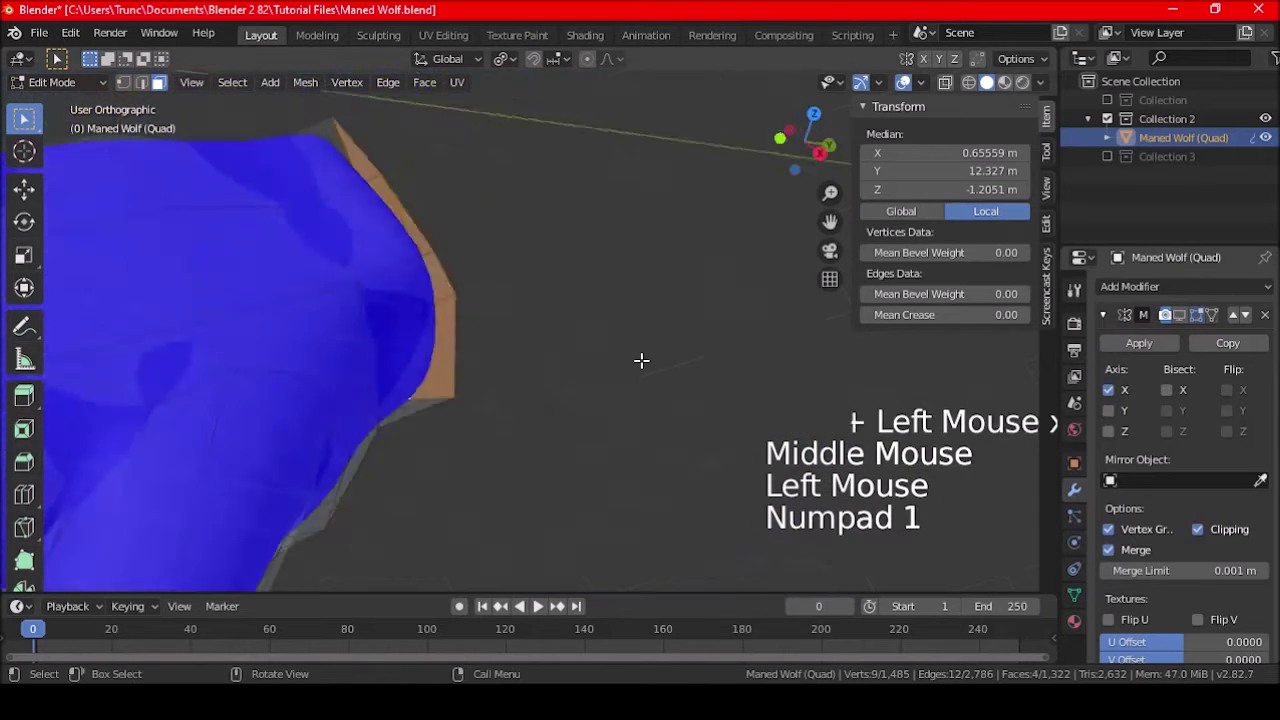
pyautogui.press('ctrl+KP_1')
pyautogui.keyDown('shift'); pyautogui.moveTo(600, 260); pyautogui.dragTo(569, 309, button='middle'); pyautogui.keyUp('shift')
pyautogui.hotkey('shift', 'd')
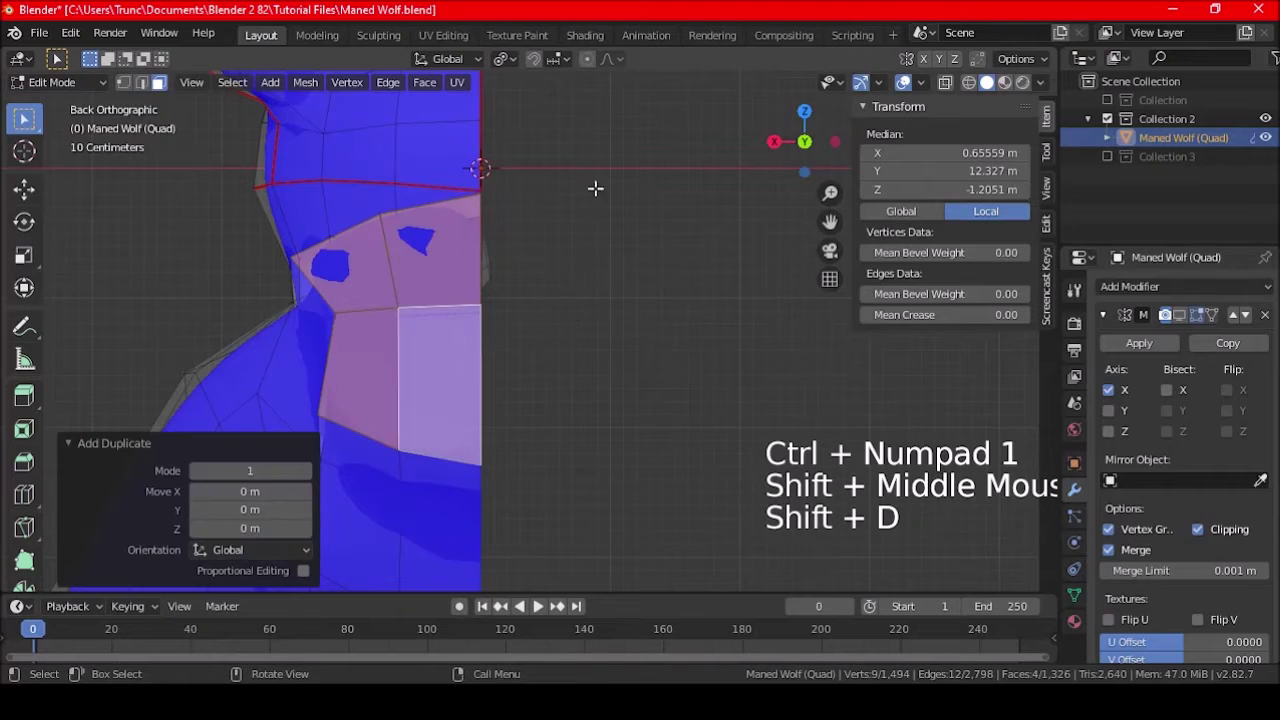
pyautogui.click(504, 59)
pyautogui.click(545, 103)
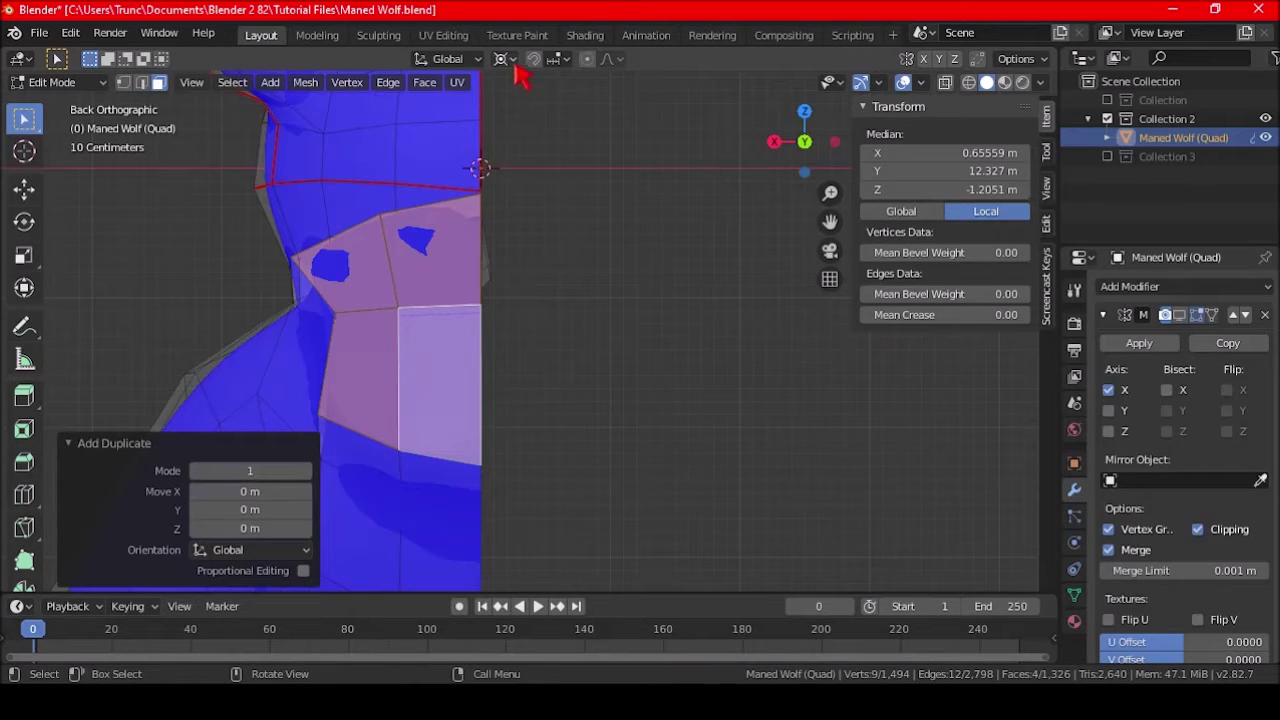
pyautogui.write('sx')
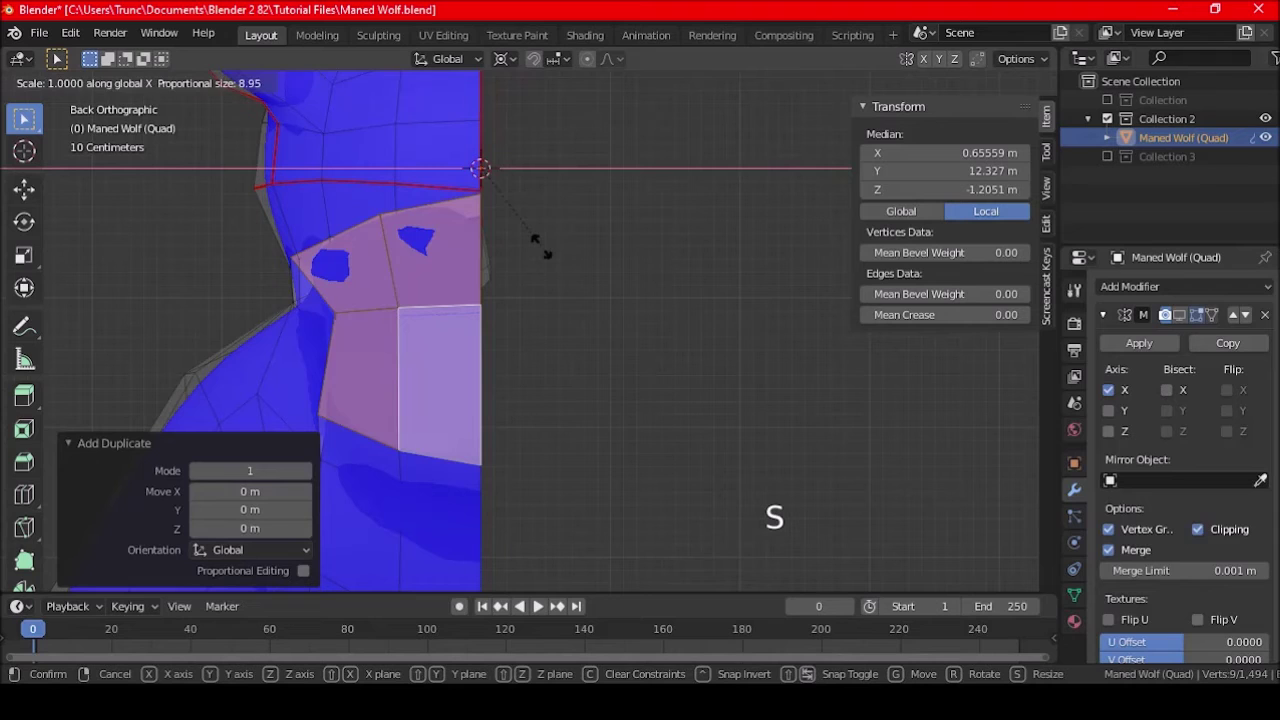
pyautogui.write('-1')
pyautogui.press('Return')
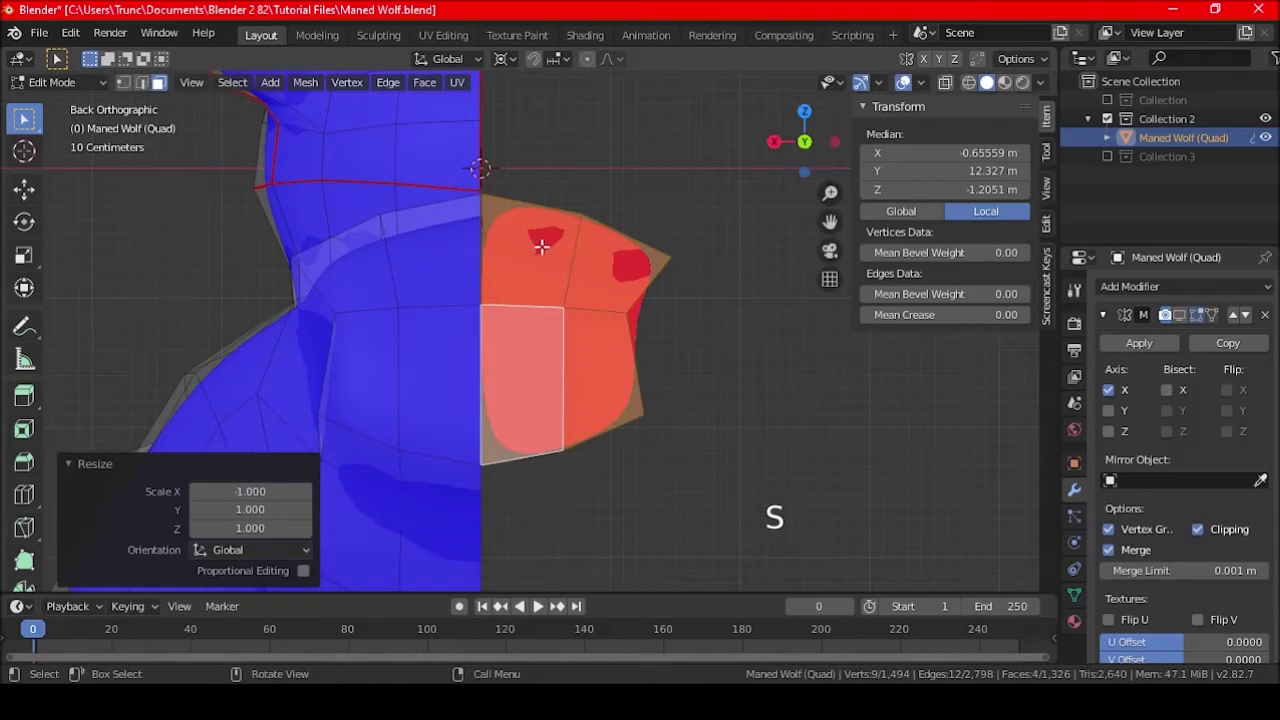
# Step: Flip the normals of the mirrored tail faces
pyautogui.click(306, 83)
pyautogui.moveTo(400, 337)
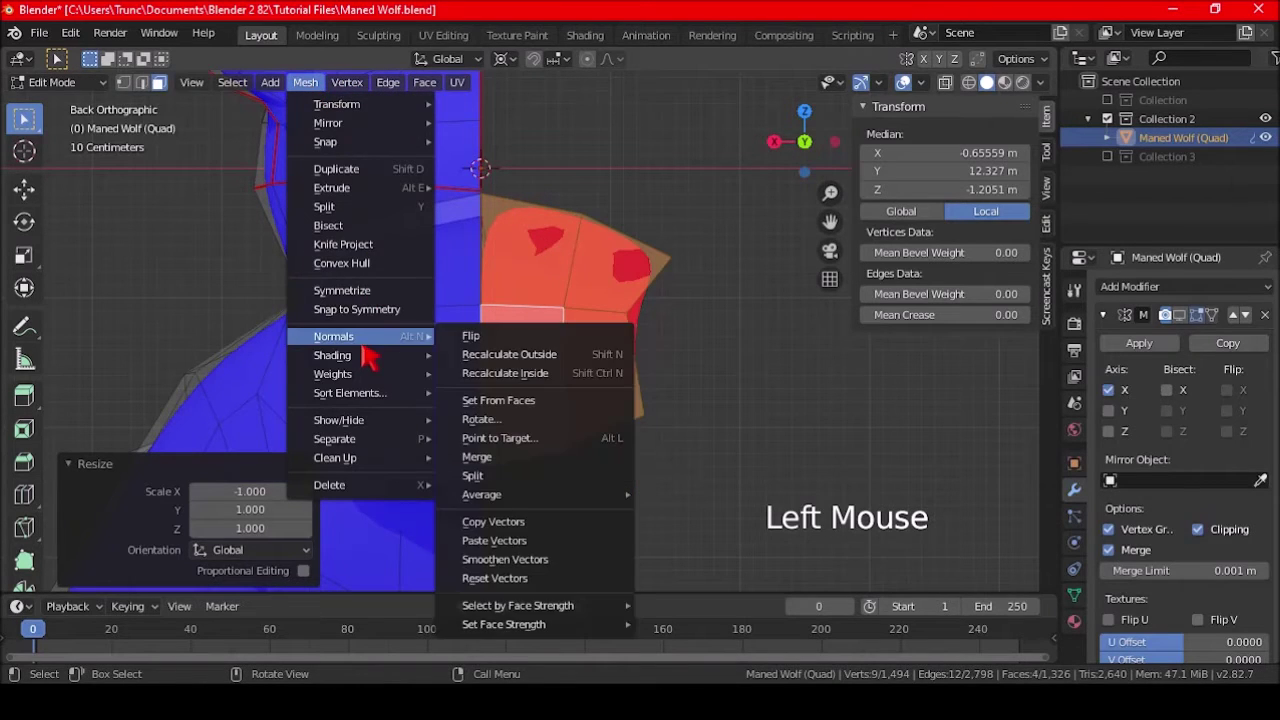
pyautogui.click(452, 340)
# Step: Select all eight tail-end faces, merge their vertices by distance at 0.0001 m, and clear the selection
pyautogui.moveTo(450, 340); pyautogui.dragTo(498, 355, button='middle')
pyautogui.press('c')
pyautogui.moveTo(414, 283); pyautogui.dragTo(429, 334)
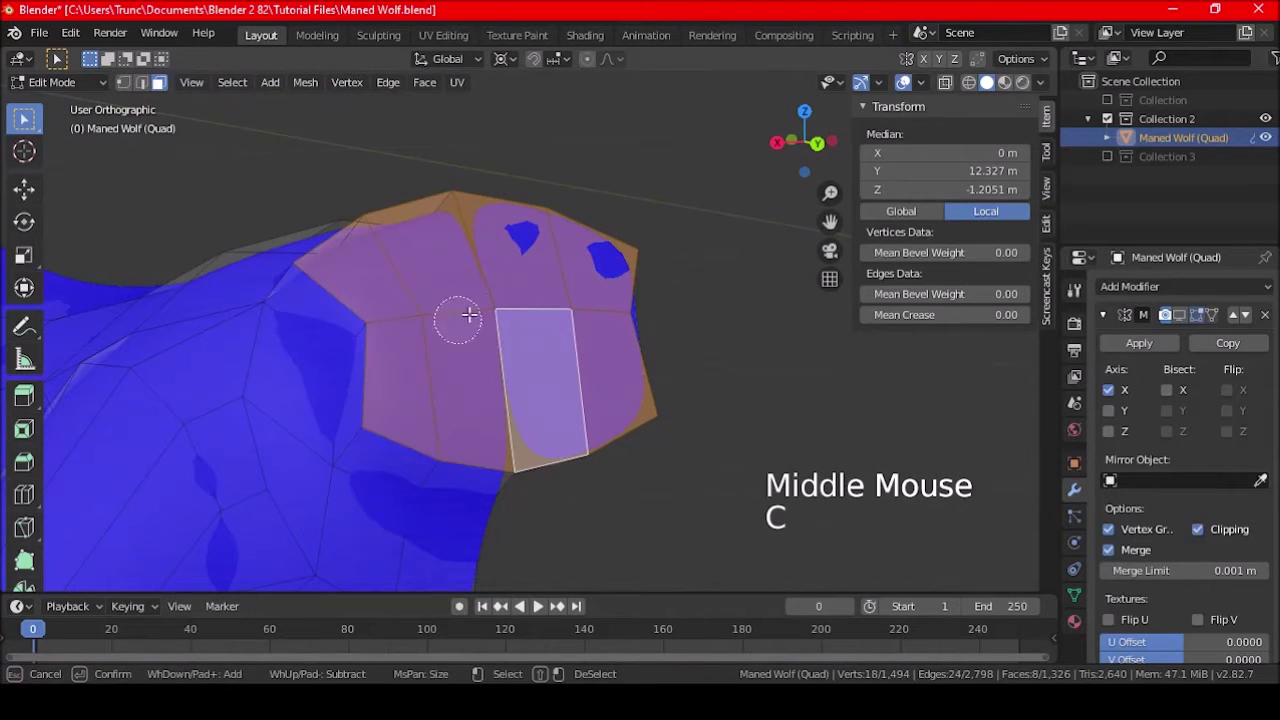
pyautogui.hotkey('alt', 'm')
pyautogui.click(517, 297)
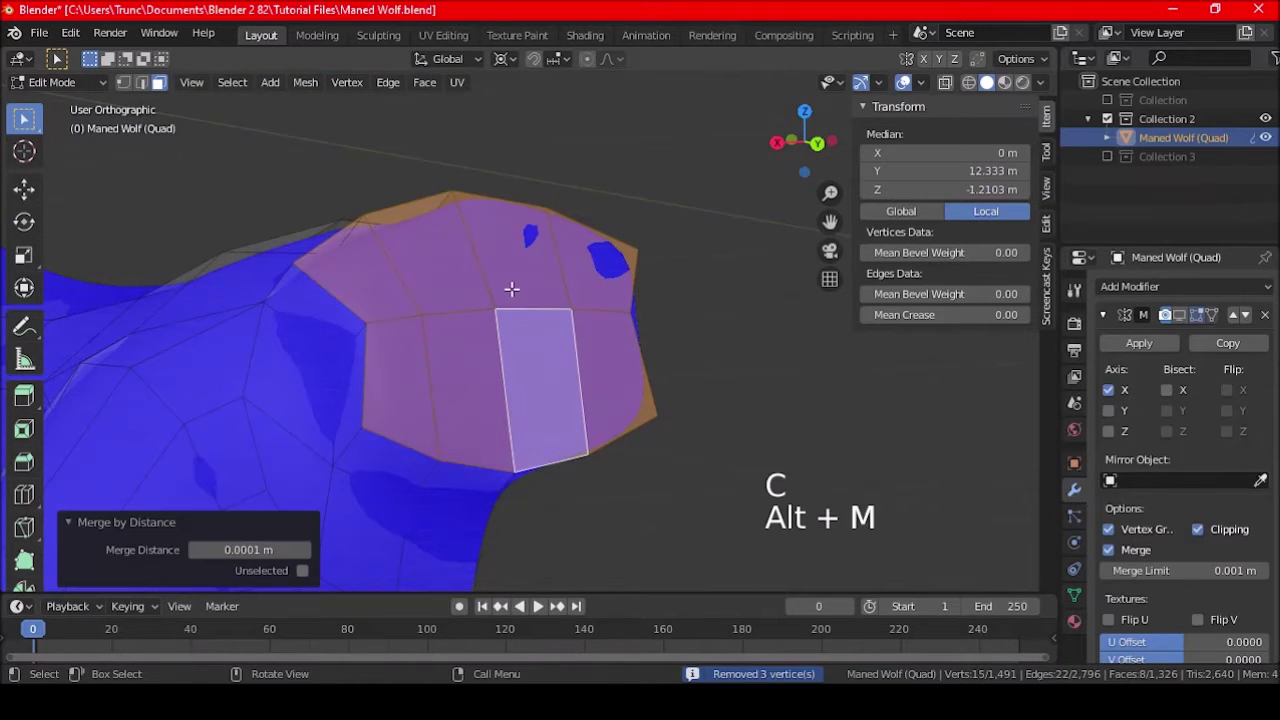
pyautogui.press('a')
pyautogui.press('a')
pyautogui.press('a')
pyautogui.moveTo(515, 287); pyautogui.dragTo(548, 333, button='middle')
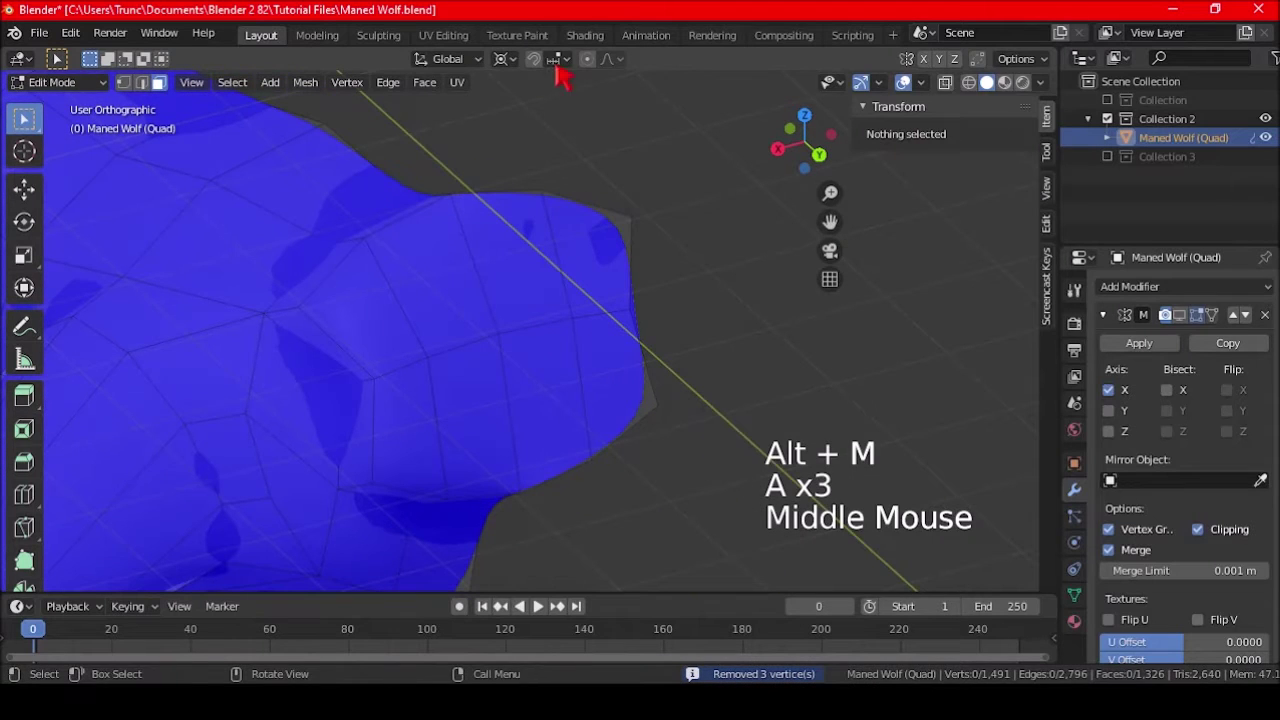
# Step: Set the transform pivot back to Median Point and turn off the Face Orientation overlay
pyautogui.click(505, 58)
pyautogui.click(529, 157)
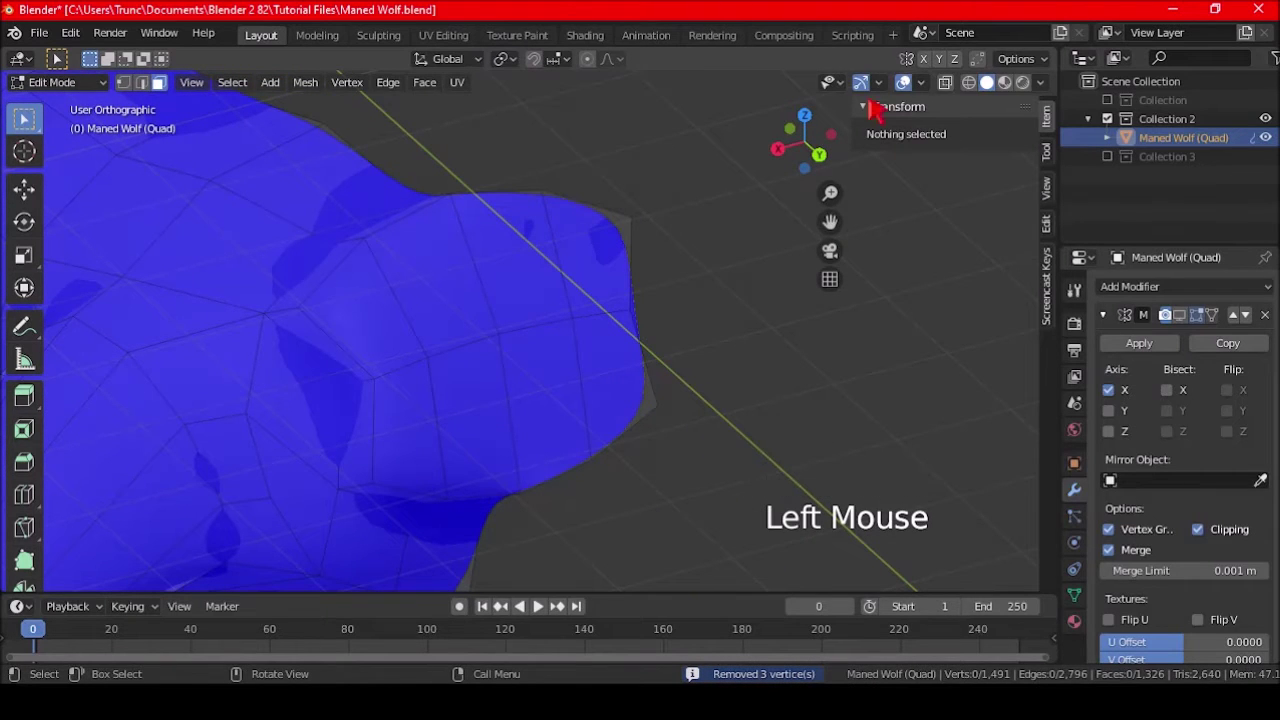
pyautogui.click(921, 82)
pyautogui.click(862, 423)
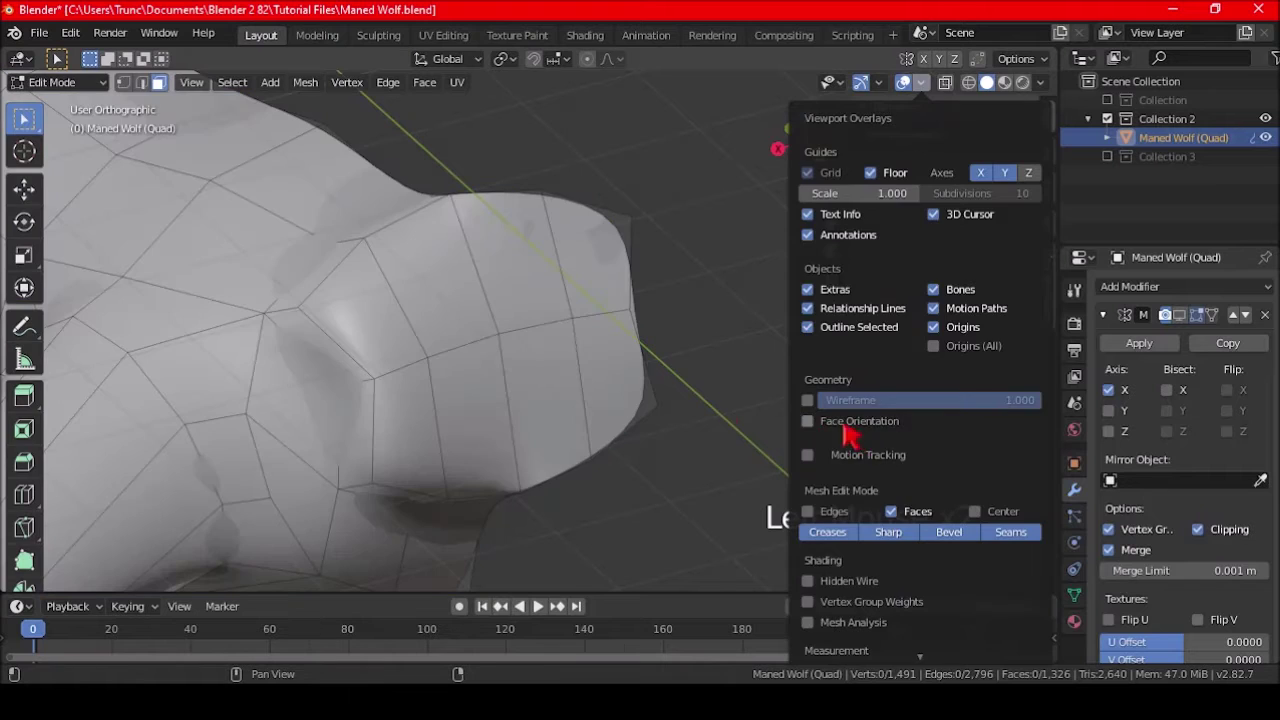
# Step: Select the eight tail-end faces and round their outline with the LoopTools Circle operation
pyautogui.scroll(-2, 455, 275)
pyautogui.press('c')
pyautogui.moveTo(462, 286)
pyautogui.mouseDown()
pyautogui.moveTo(523, 297)
pyautogui.moveTo(560, 363)
pyautogui.moveTo(455, 395)
pyautogui.moveTo(534, 323)
pyautogui.mouseUp()
pyautogui.moveTo(534, 323); pyautogui.dragTo(843, 329, button='middle')
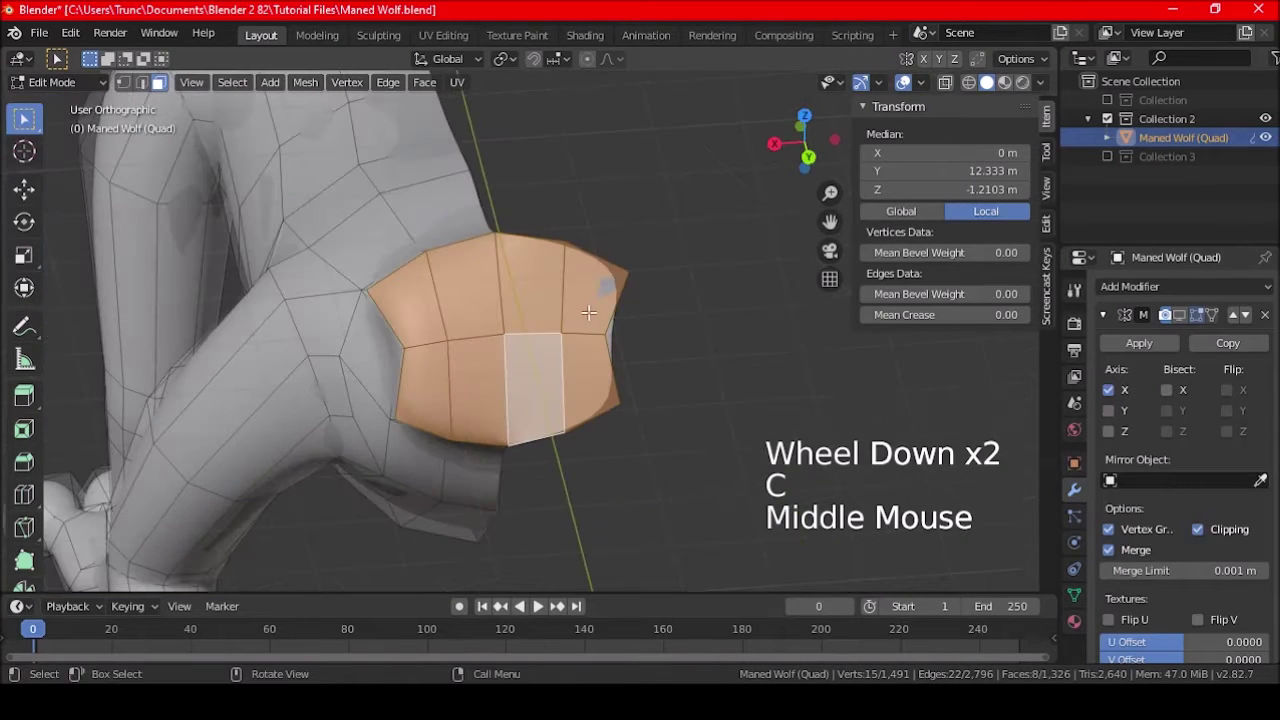
pyautogui.click(1046, 222)
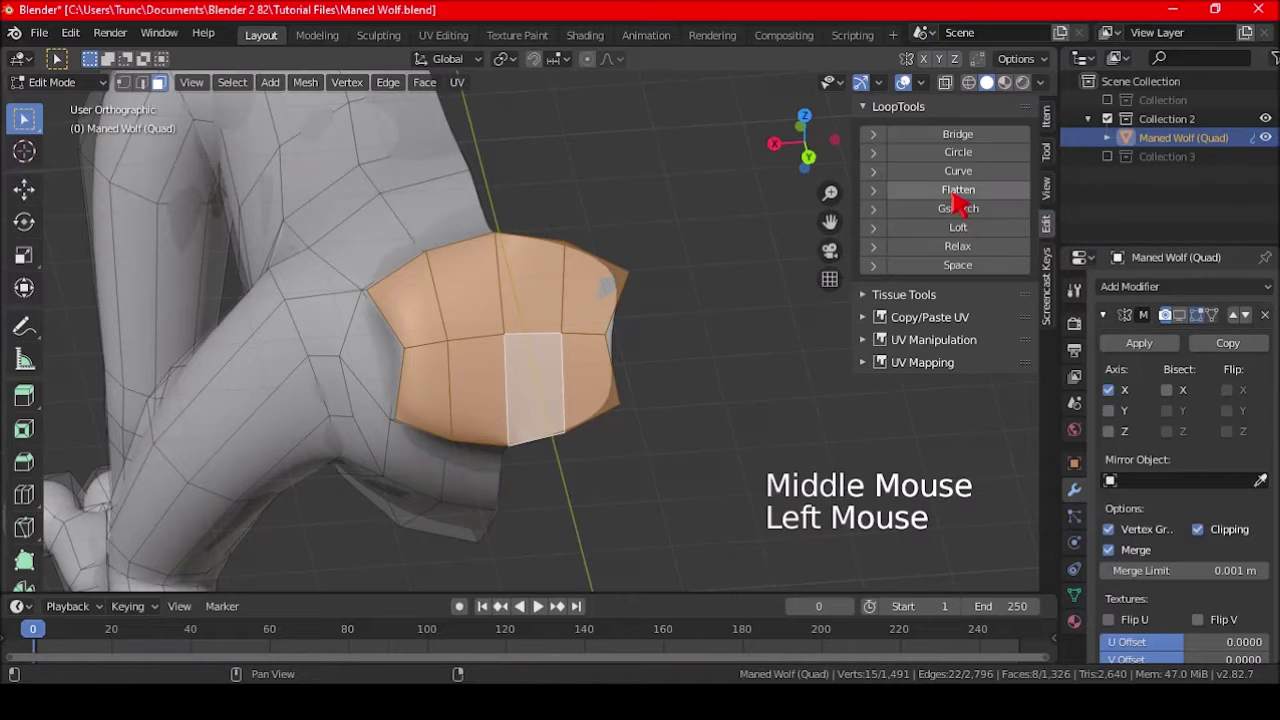
pyautogui.click(958, 152)
# Step: Scale the rounded tail-end faces down to about 0.744 in the right side view
pyautogui.moveTo(600, 320); pyautogui.dragTo(617, 342, button='middle')
pyautogui.press('KP_3')
pyautogui.scroll(-4, 583, 334)
pyautogui.scroll(2, 640, 390)
pyautogui.press('s')
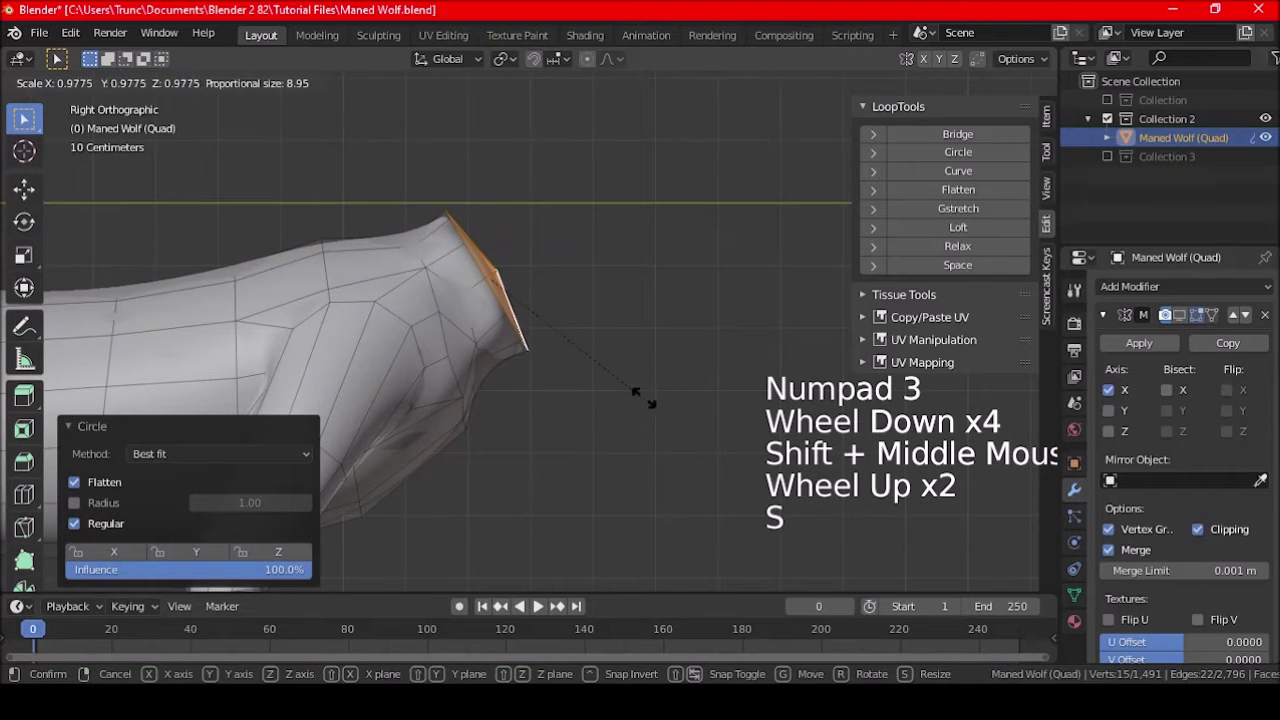
pyautogui.click(605, 368)
pyautogui.keyDown('shift'); pyautogui.moveTo(600, 369); pyautogui.dragTo(636, 368, button='middle'); pyautogui.keyUp('shift')
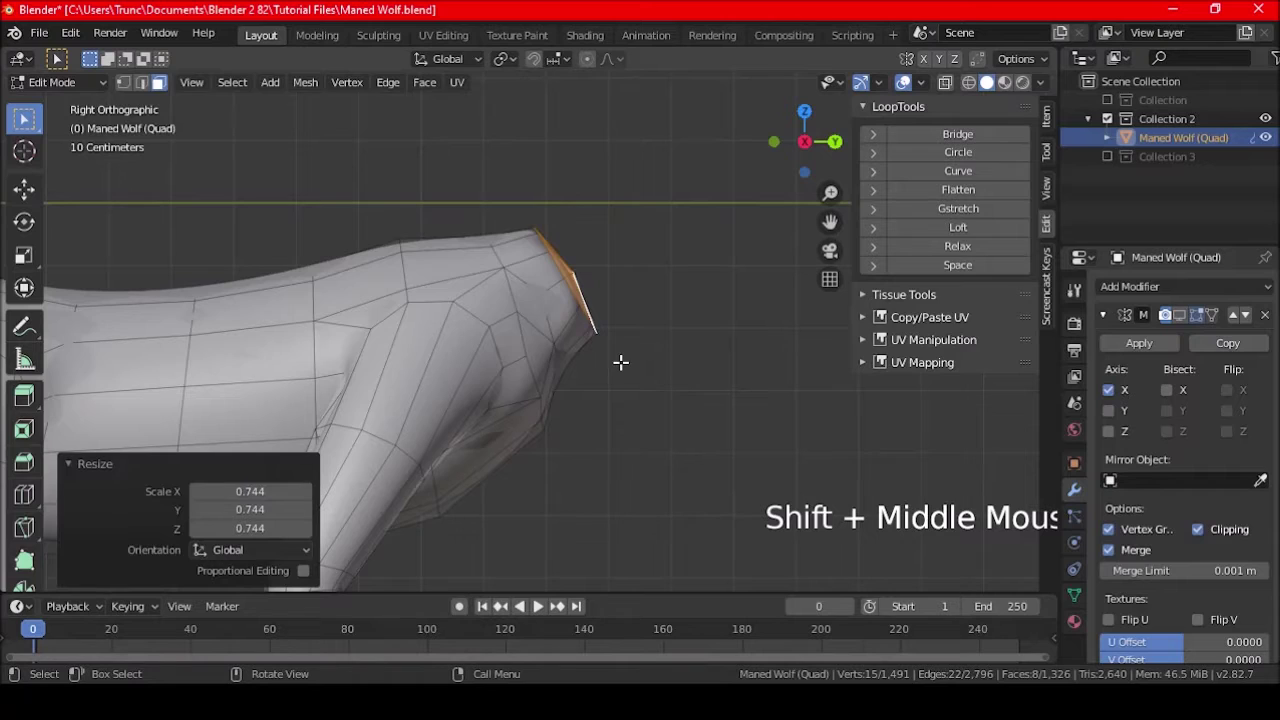
# Step: Save the file from Object Mode and return to editing the mesh
pyautogui.press('Tab')
pyautogui.hotkey('ctrl', 's')
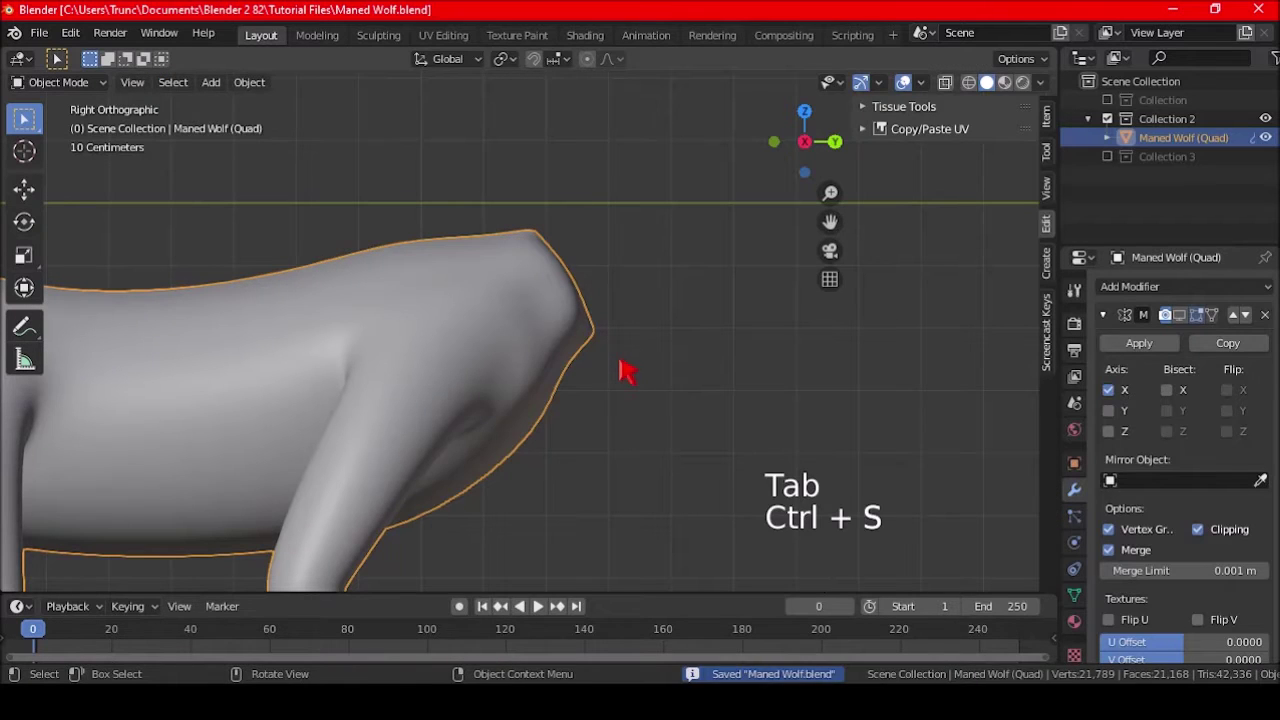
pyautogui.press('Tab')
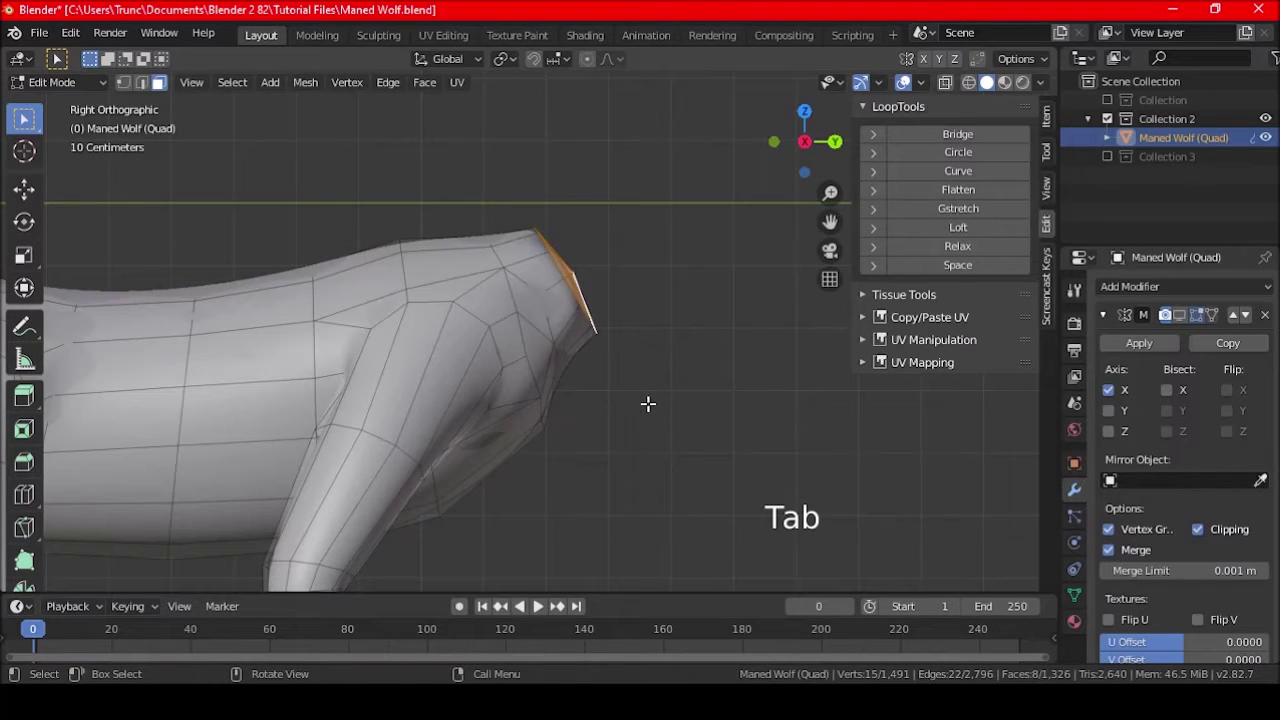
# Step: Rotate the tail-end faces about 22° in side view and move them about 0.12 m along Y and -0.196 m along Z
pyautogui.press('r')
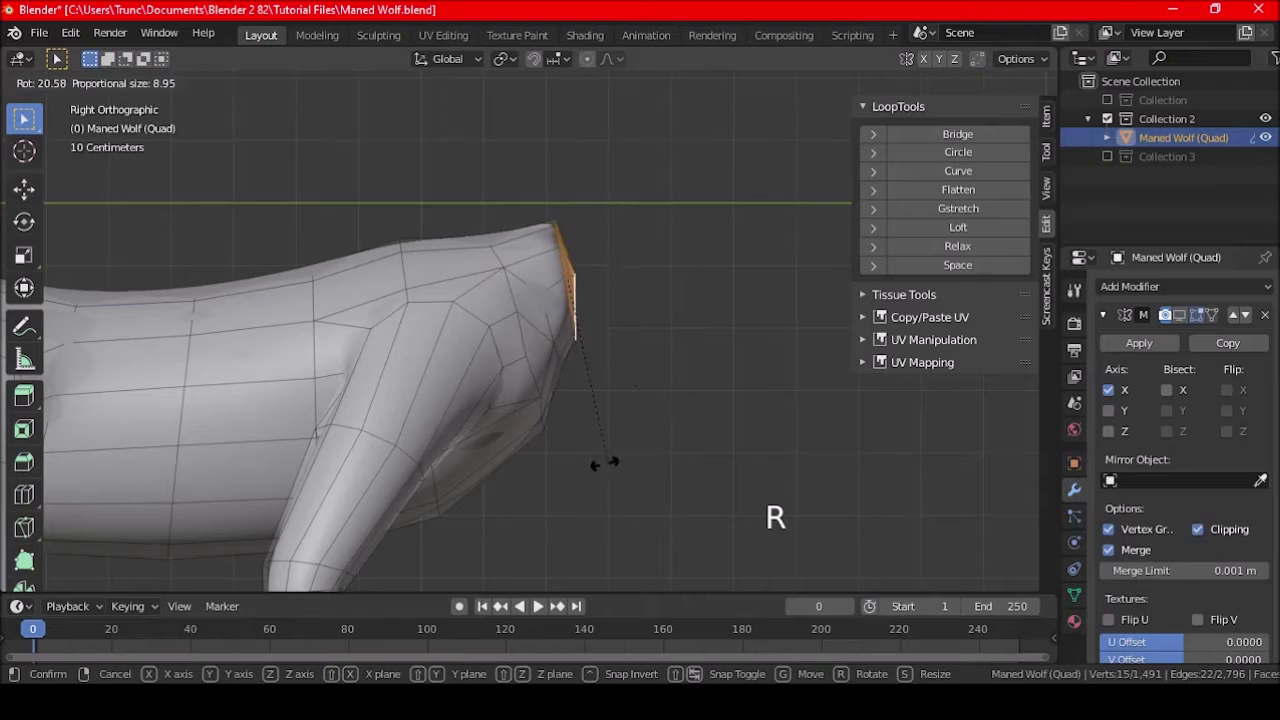
pyautogui.click(604, 463)
pyautogui.press('g')
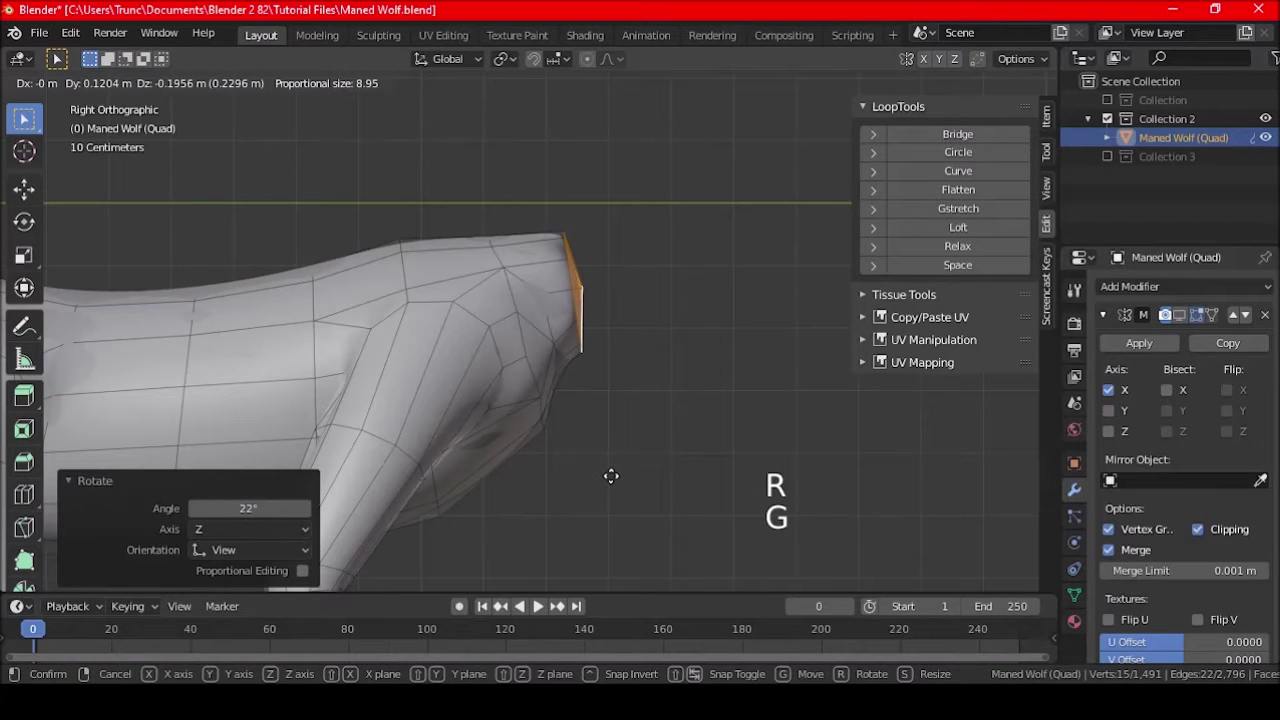
pyautogui.click(611, 476)
# Step: Rotate the tail-end faces a further 5.4° or so in the side view
pyautogui.keyDown('shift'); pyautogui.moveTo(643, 474); pyautogui.dragTo(557, 457, button='middle'); pyautogui.keyUp('shift')
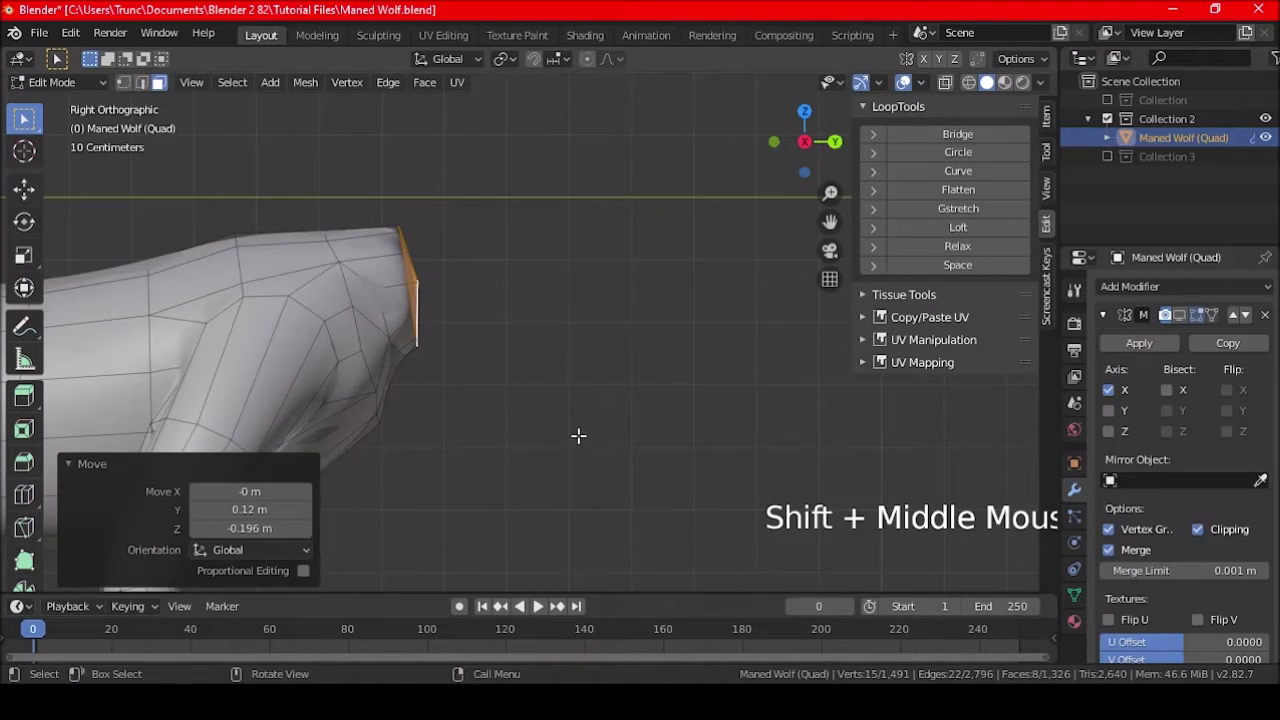
pyautogui.press('r')
pyautogui.click(557, 452)
pyautogui.keyDown('shift'); pyautogui.moveTo(586, 454); pyautogui.dragTo(582, 427, button='middle'); pyautogui.keyUp('shift')
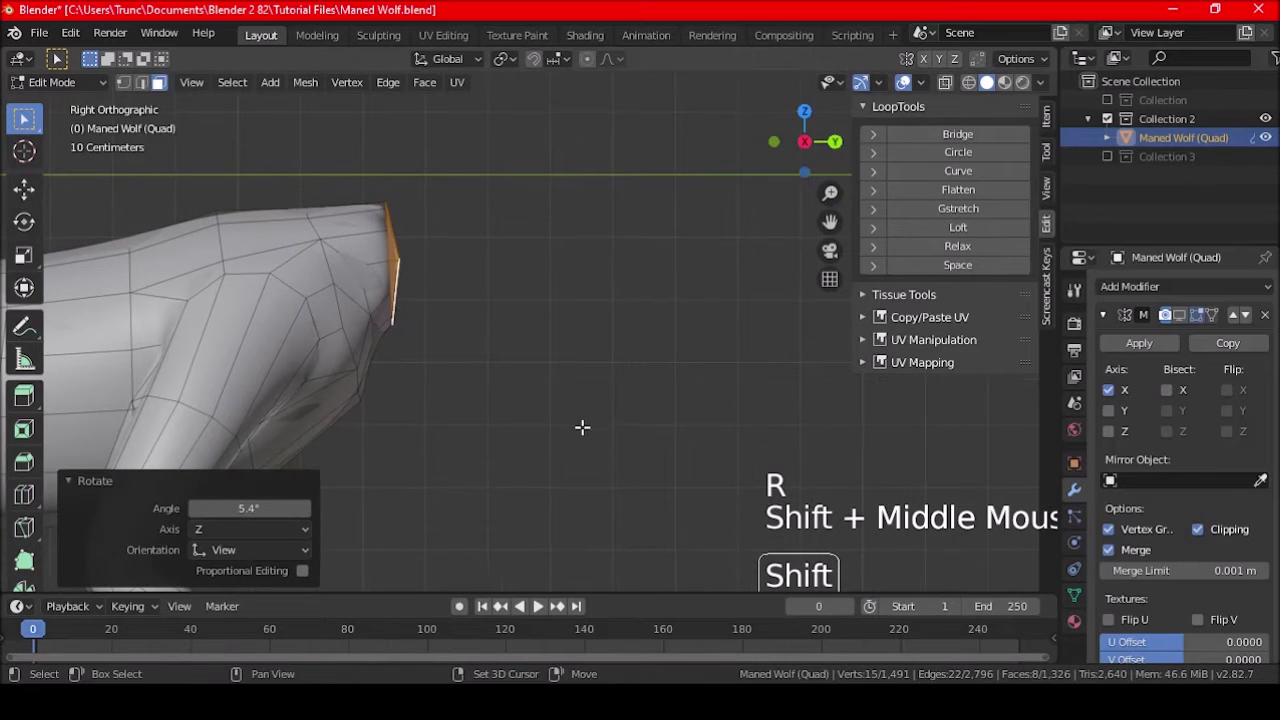
# Step: Try extruding the tail-end faces backward and downward from the rump in side view, and undo the extrusion
pyautogui.moveTo(578, 311); pyautogui.dragTo(519, 394, button='middle')
pyautogui.press('KP_3')
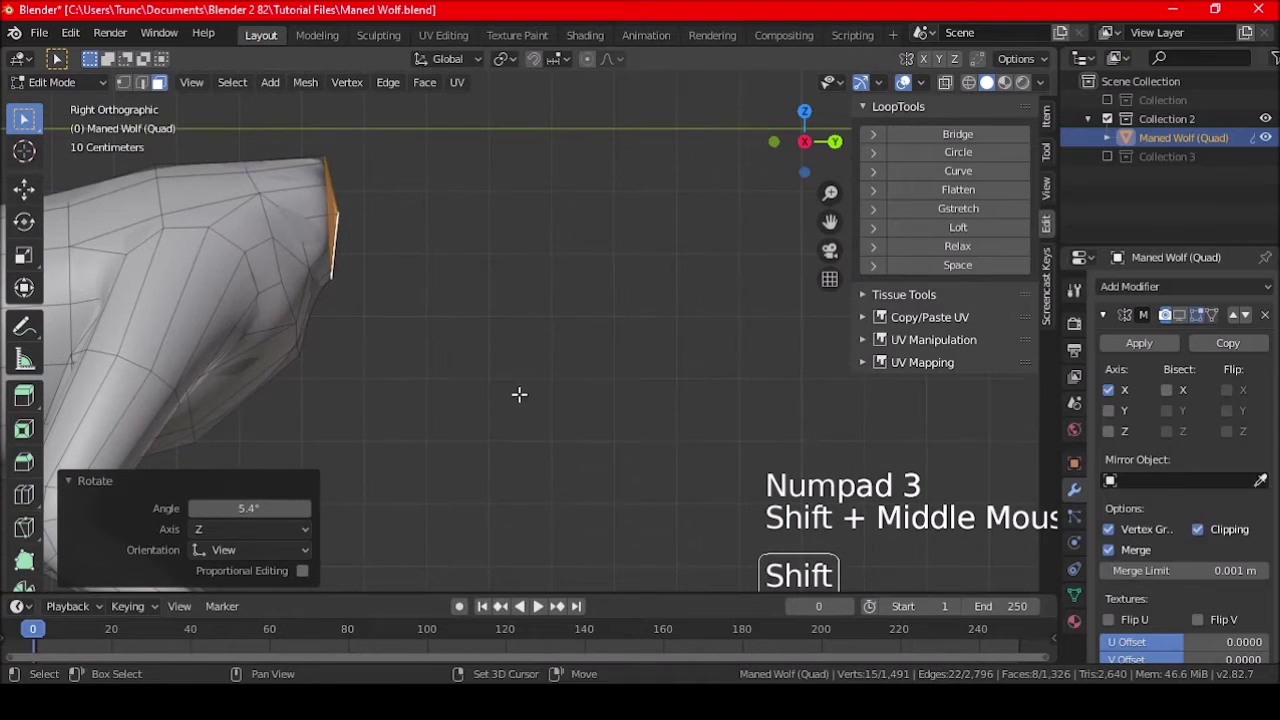
pyautogui.keyDown('ctrl'); pyautogui.rightClick(431, 312); pyautogui.keyUp('ctrl')
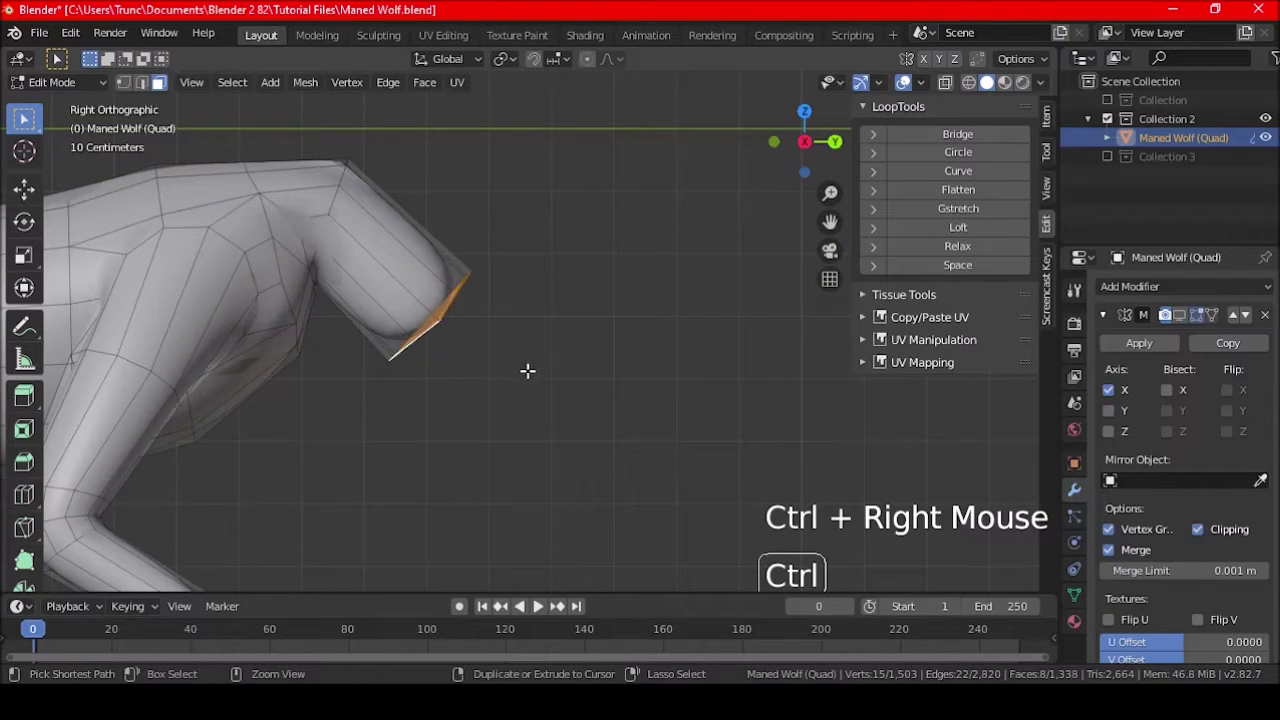
pyautogui.hotkey('ctrl', 'z')
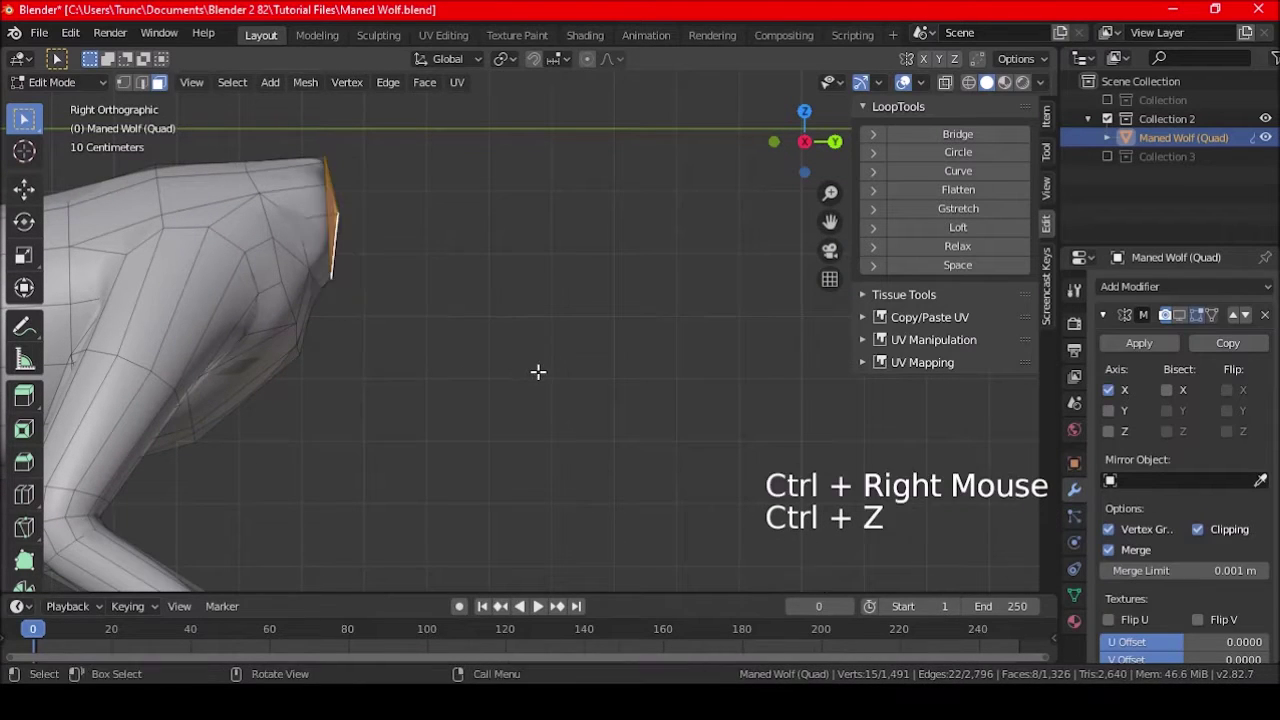
# Step: Extrude the tail-end faces backward and downward from the rump in side view and scale the new end down
pyautogui.keyDown('ctrl'); pyautogui.rightClick(638, 350); pyautogui.keyUp('ctrl')
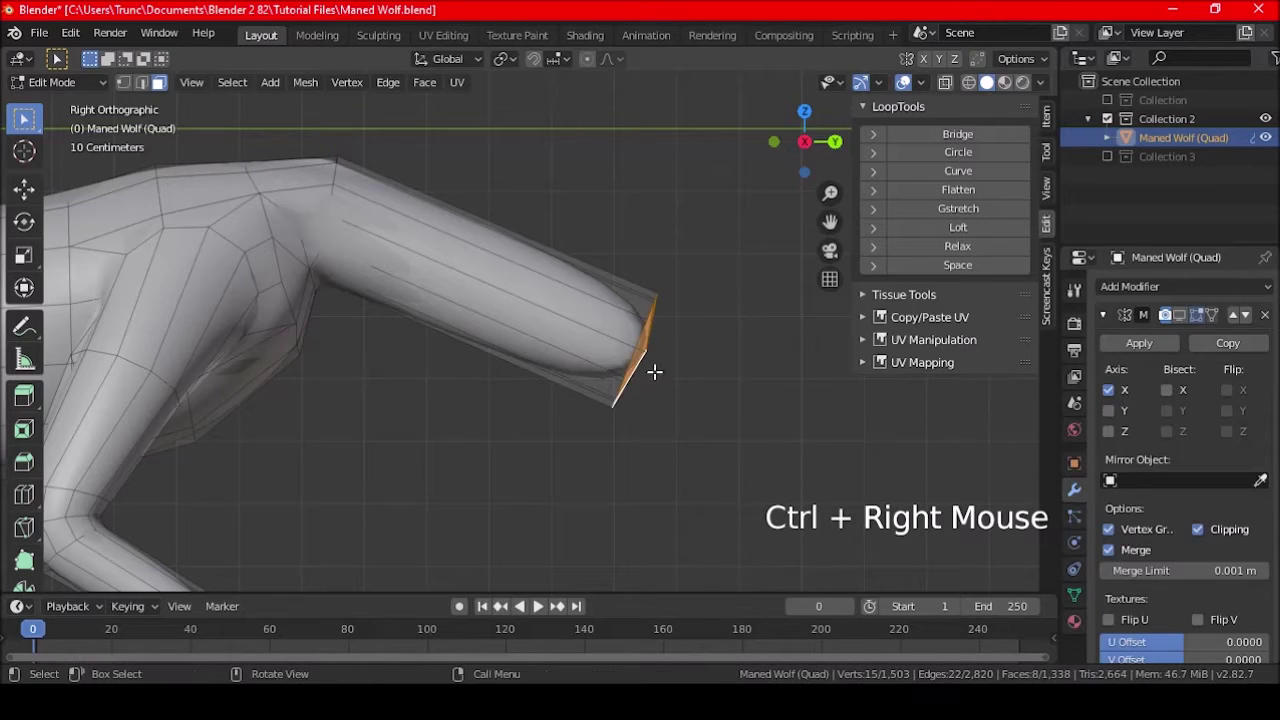
pyautogui.press('s')
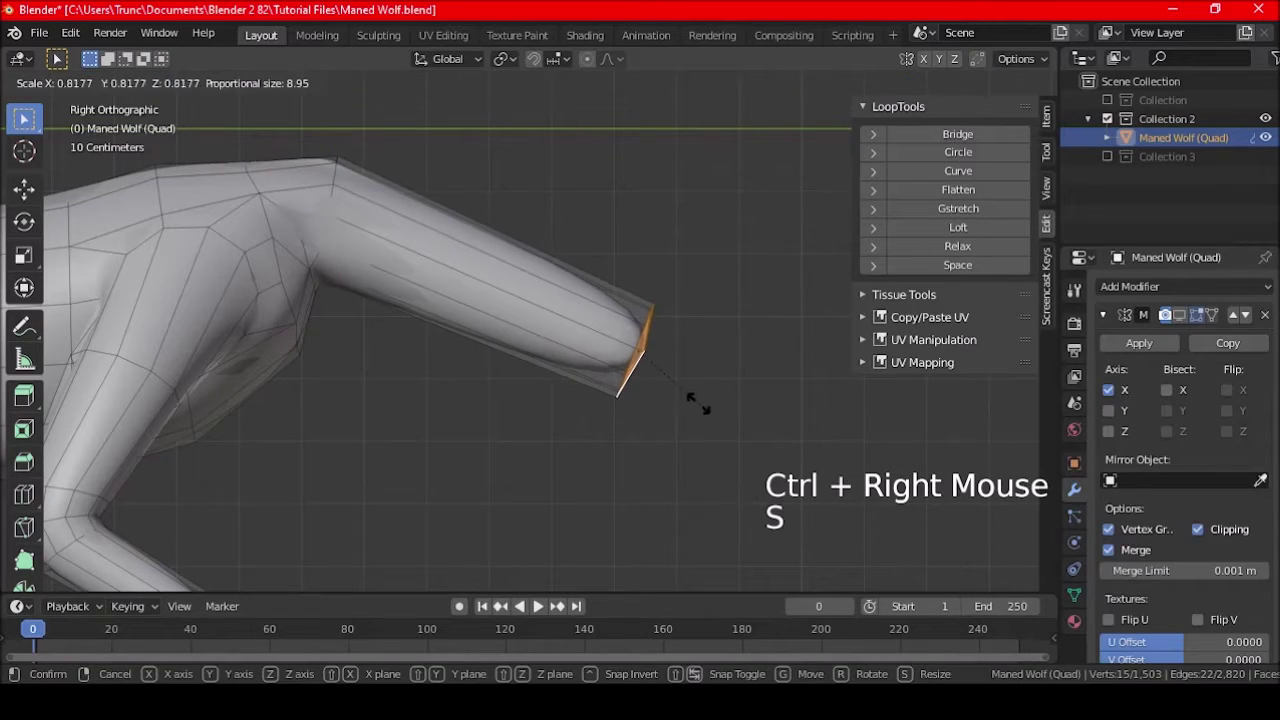
pyautogui.click(687, 393)
# Step: Try rounding the tail-end faces with the LoopTools Circle operation, and undo it
pyautogui.moveTo(663, 386); pyautogui.dragTo(540, 340, button='middle')
pyautogui.click(958, 160)
pyautogui.hotkey('ctrl', 'z')
# Step: Move the tail-end faces about -0.346 m along Y and -0.677 m along Z in side view and rotate them 7.14°
pyautogui.moveTo(651, 274); pyautogui.dragTo(545, 402, button='middle')
pyautogui.press('KP_3')
pyautogui.press('g')
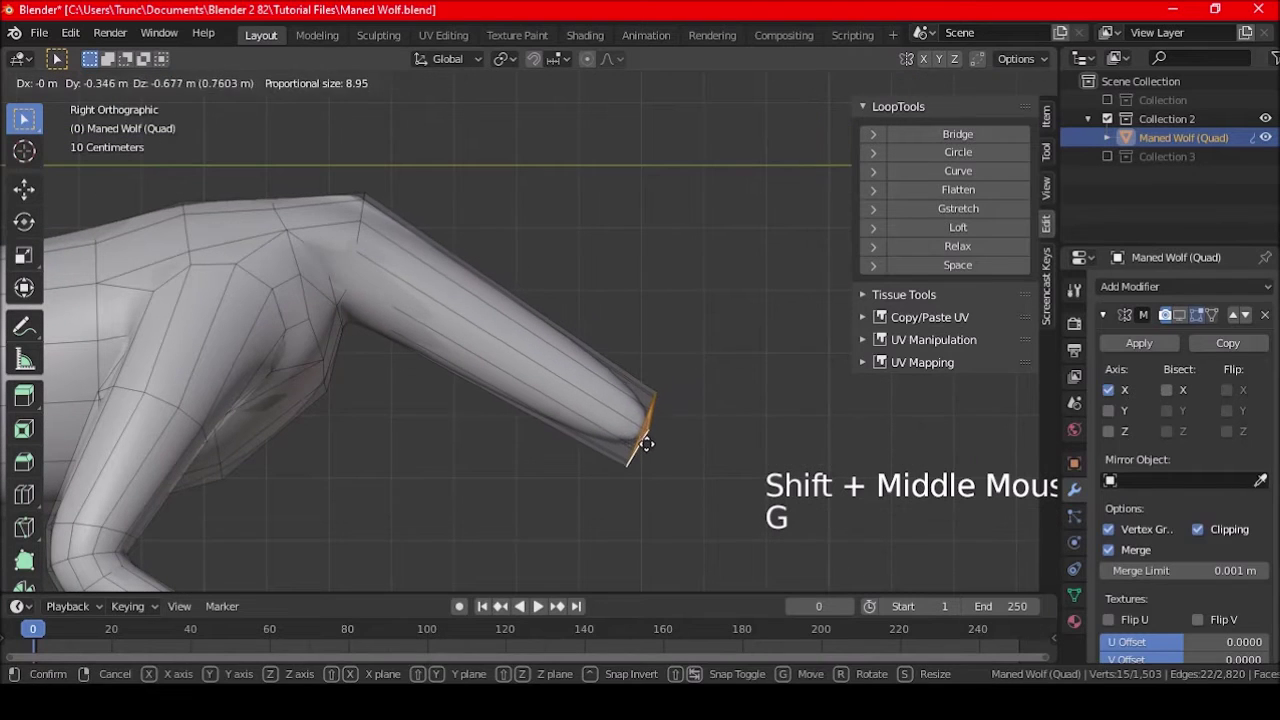
pyautogui.click(646, 444)
pyautogui.press('r')
pyautogui.rightClick(644, 465)
pyautogui.press('r')
pyautogui.click(778, 522)
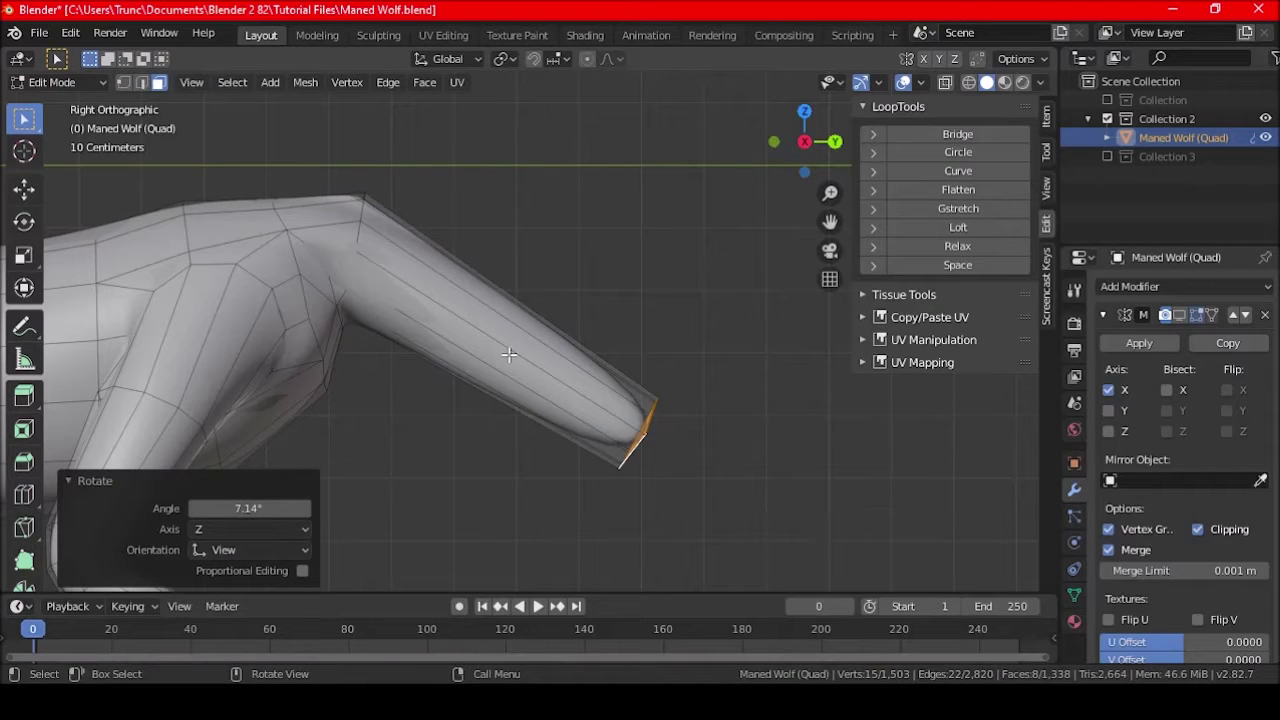
# Step: Clear the face selection and switch to edge selection mode
pyautogui.press('a')
pyautogui.press('a')
pyautogui.press('a')
pyautogui.click(145, 83)
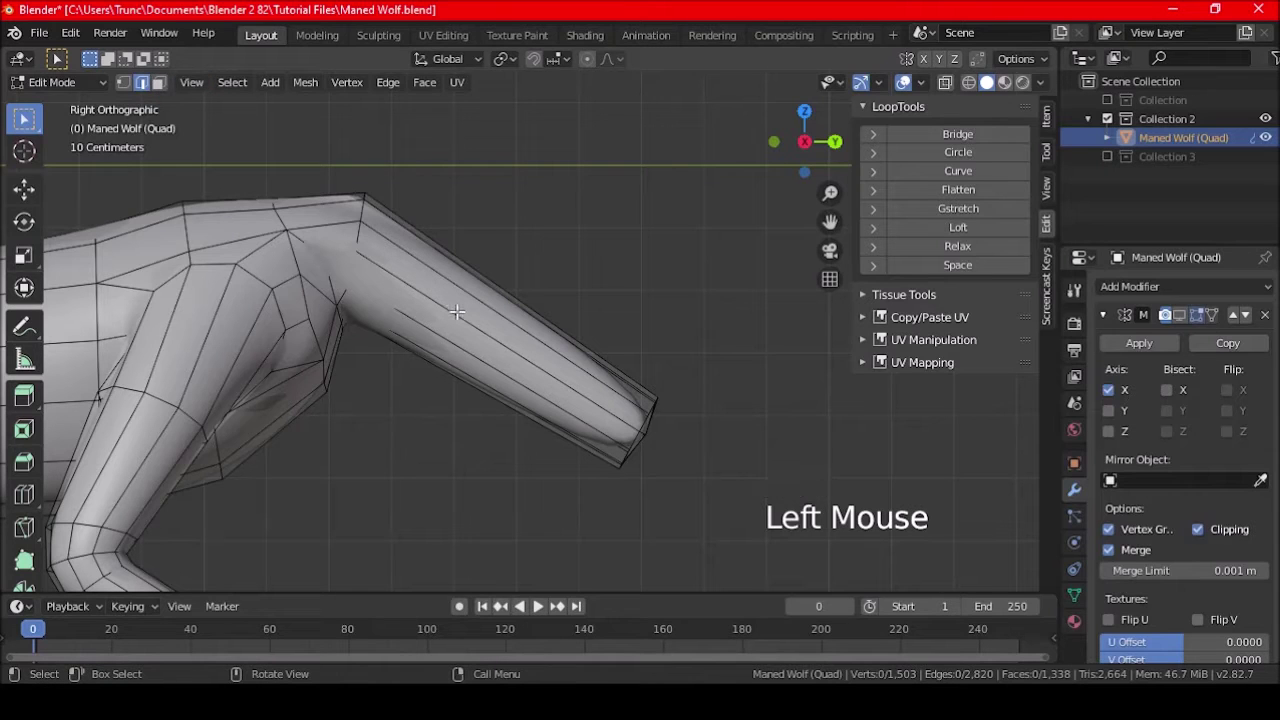
# Step: Try subdividing the tail's ring of lengthwise edges with 2 cuts and an adjusted smoothness, and undo it
pyautogui.press('ctrl')
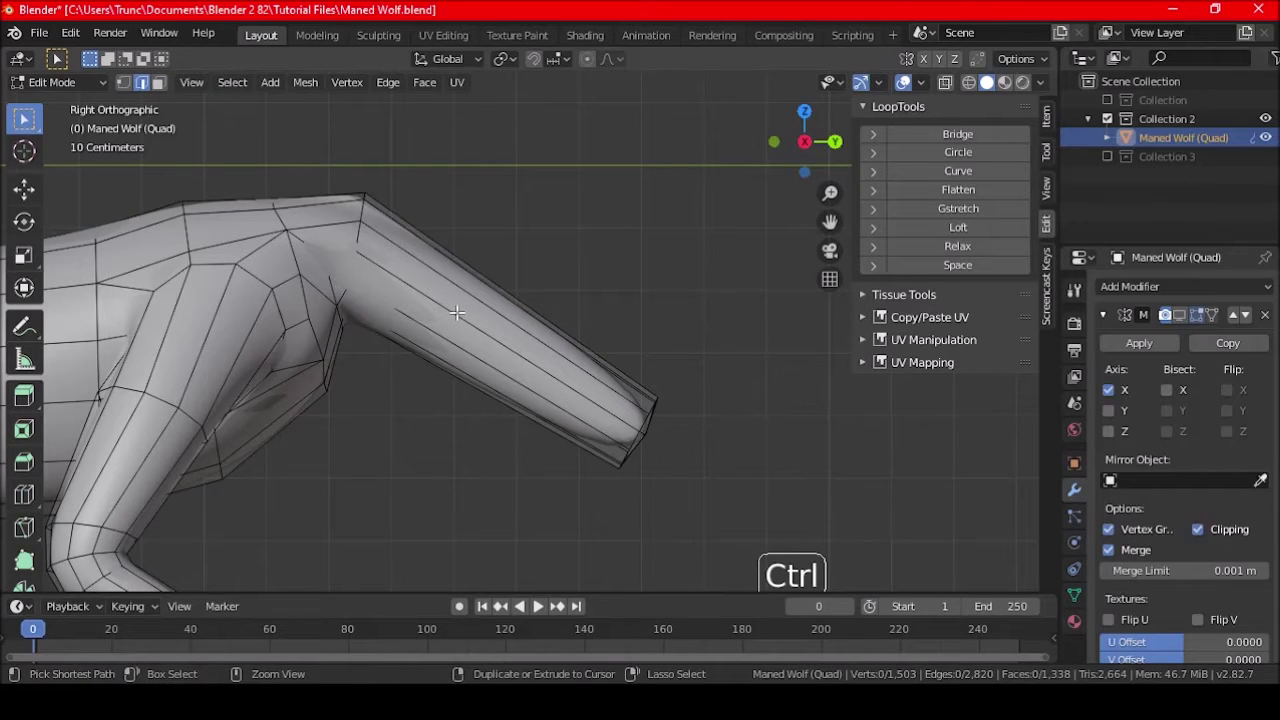
pyautogui.keyDown('ctrl'); pyautogui.keyDown('alt'); pyautogui.rightClick(456, 313); pyautogui.keyUp('alt'); pyautogui.keyUp('ctrl')
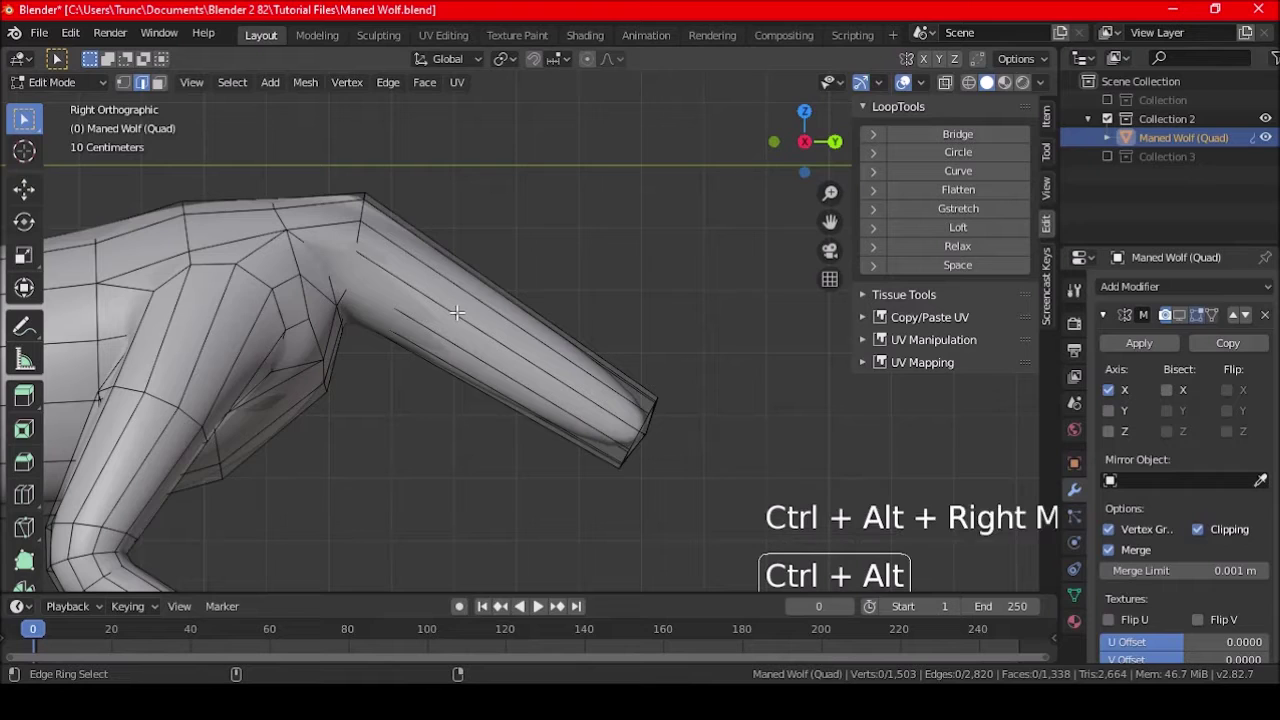
pyautogui.keyDown('ctrl'); pyautogui.keyDown('alt'); pyautogui.click(456, 313); pyautogui.keyUp('alt'); pyautogui.keyUp('ctrl')
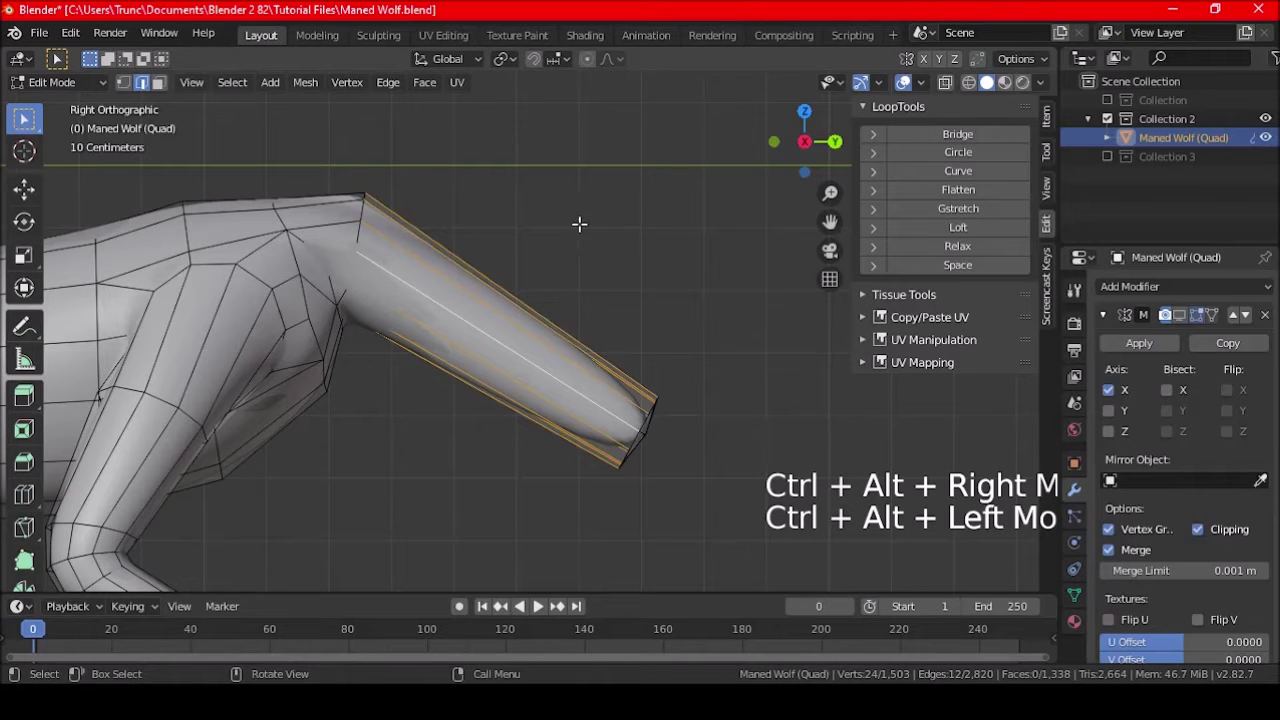
pyautogui.rightClick(557, 183)
pyautogui.click(465, 101)
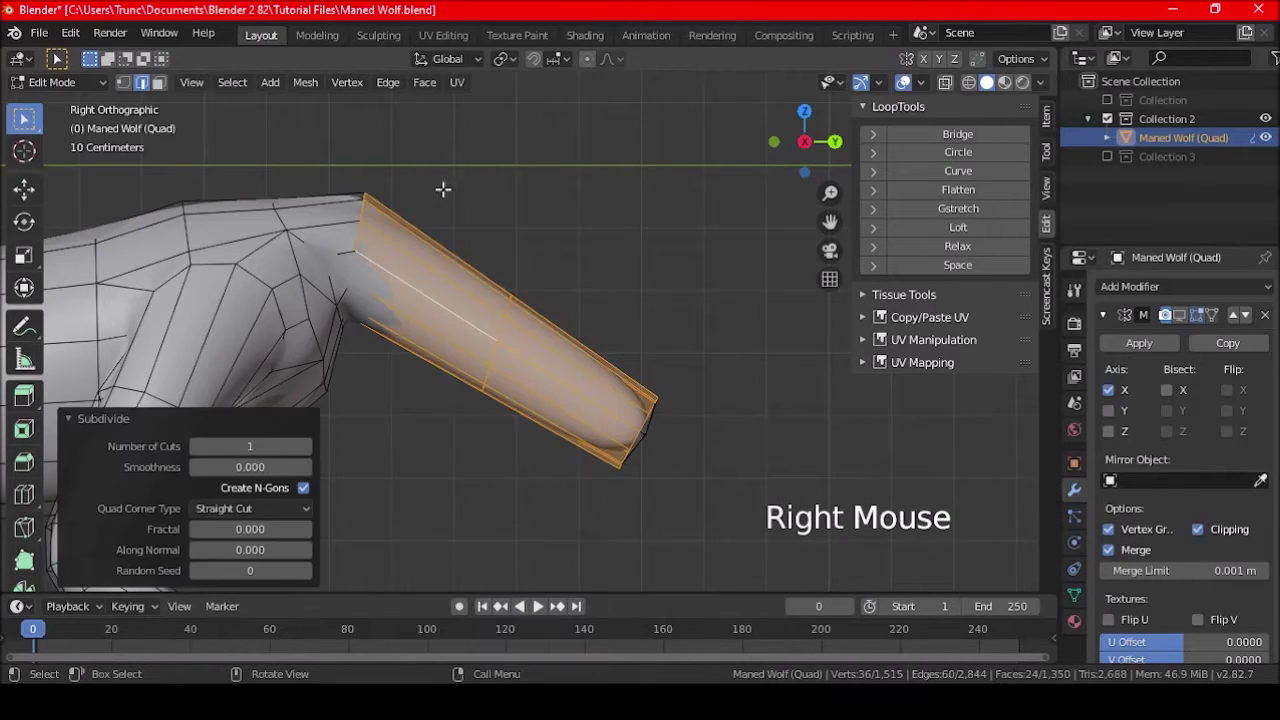
pyautogui.click(306, 447)
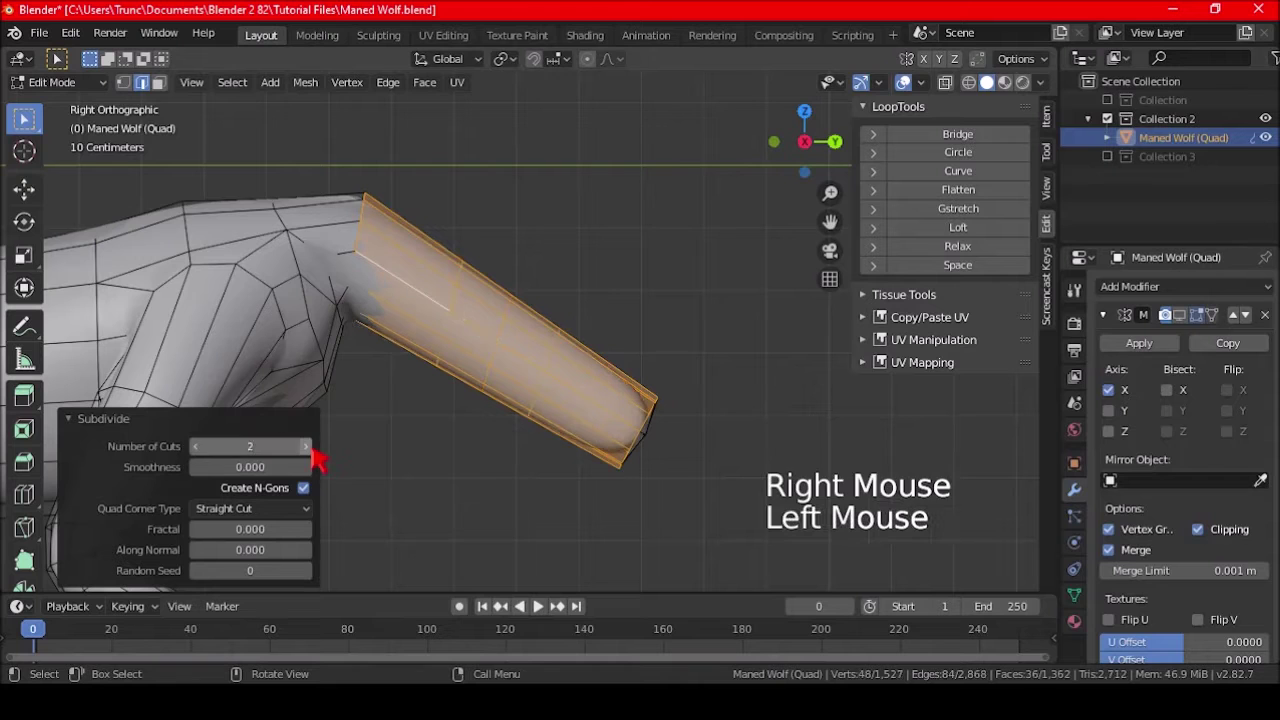
pyautogui.moveTo(250, 467); pyautogui.dragTo(560, 467)
pyautogui.moveTo(272, 466); pyautogui.dragTo(407, 364, button='middle')
pyautogui.hotkey('ctrl', 'z')
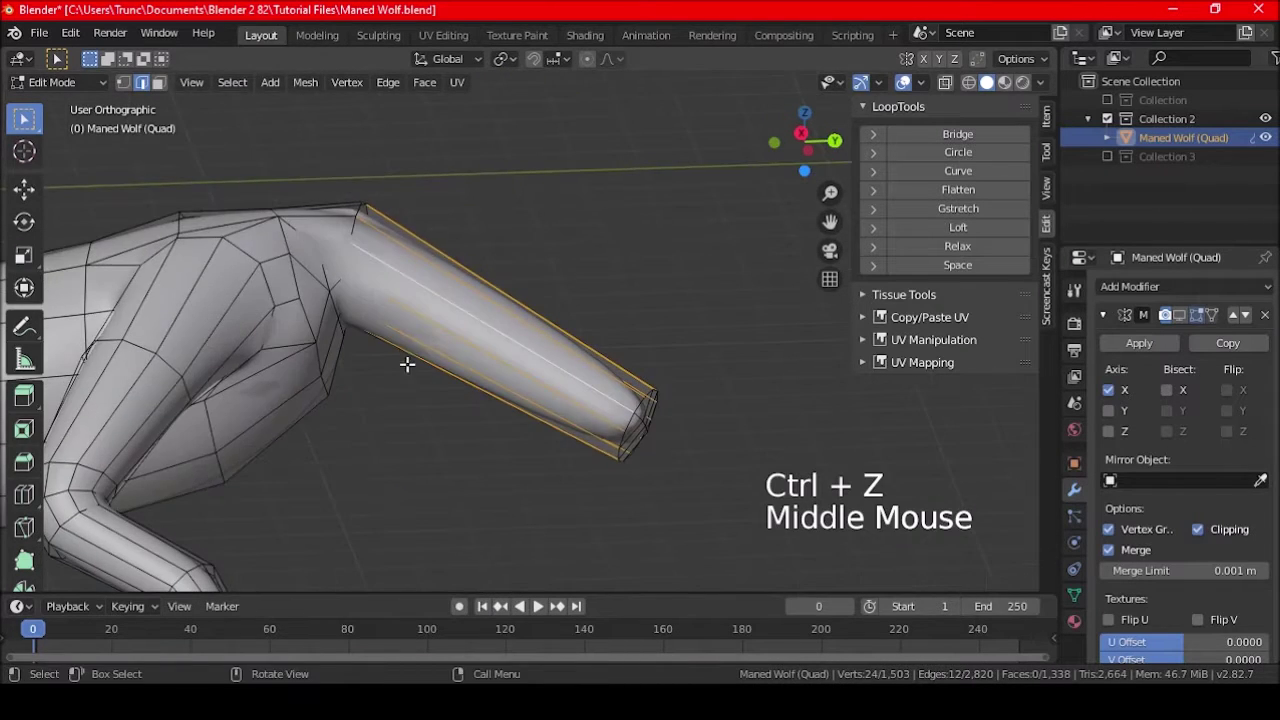
# Step: Try a loop cut around the tail with adjusted settings, and undo it
pyautogui.hotkey('ctrl', 'r')
pyautogui.click(443, 323)
pyautogui.rightClick(443, 323)
pyautogui.moveTo(280, 446); pyautogui.dragTo(336, 446)
pyautogui.moveTo(336, 446); pyautogui.dragTo(548, 332, button='middle')
pyautogui.hotkey('ctrl', 'z')
# Step: Add two evenly spaced loop cuts around the tail without sliding them
pyautogui.hotkey('ctrl', 'r')
pyautogui.click(486, 337)
pyautogui.rightClick(486, 337)
# Step: Scale the tail's edge loop nearer the rump by 1.154, move it up toward the rump, and enlarge it further
pyautogui.press('a')
pyautogui.press('a')
pyautogui.press('a')
pyautogui.keyDown('alt'); pyautogui.keyDown('shift'); pyautogui.click(452, 340); pyautogui.keyUp('shift'); pyautogui.keyUp('alt')
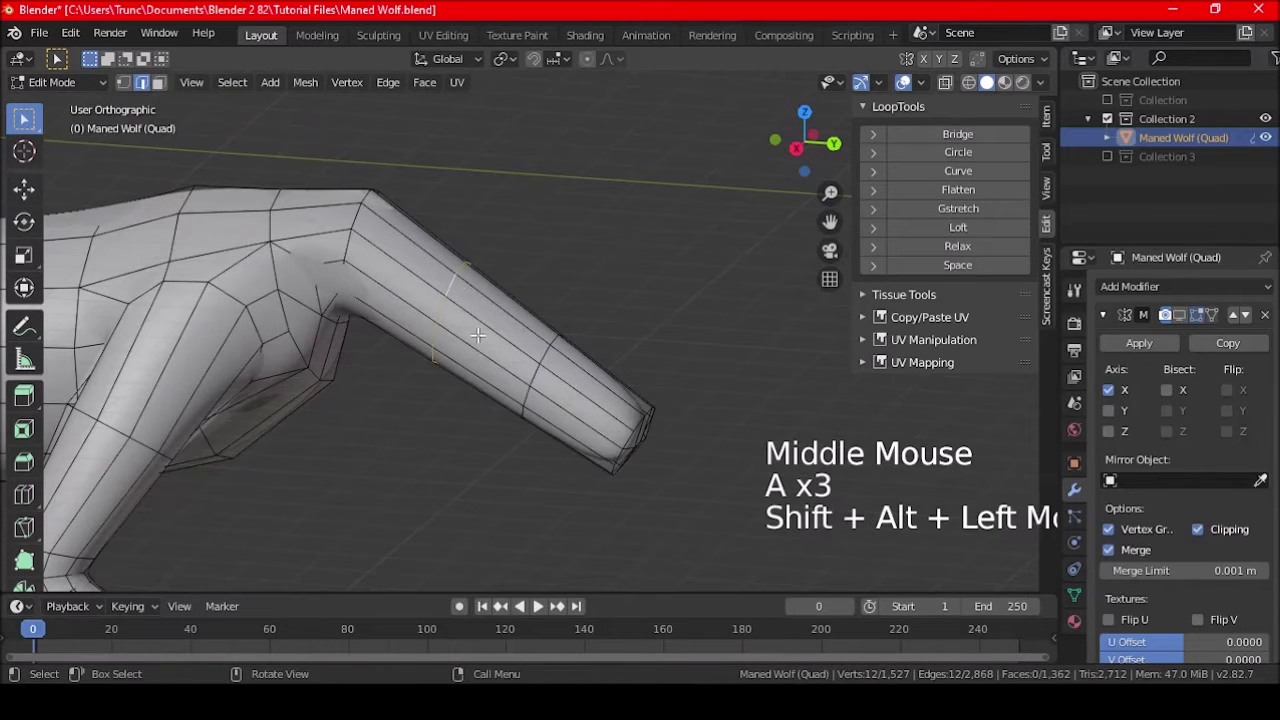
pyautogui.press('KP_3')
pyautogui.press('d')
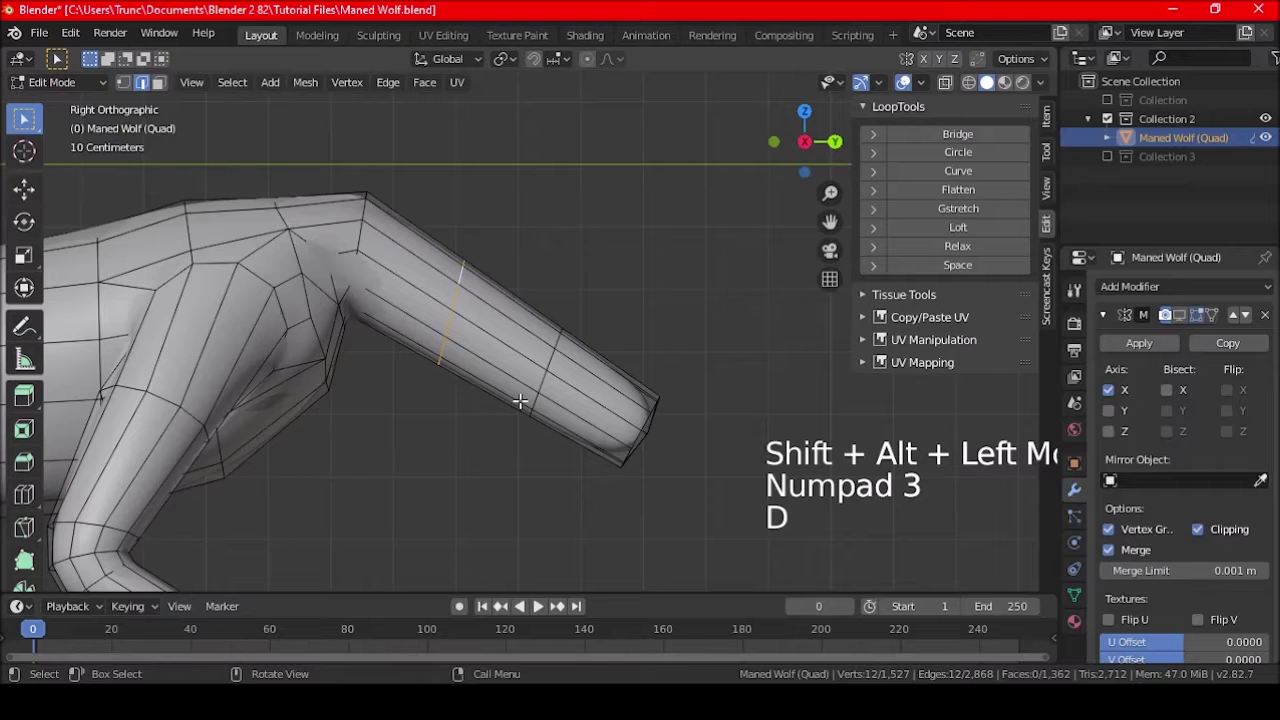
pyautogui.press('s')
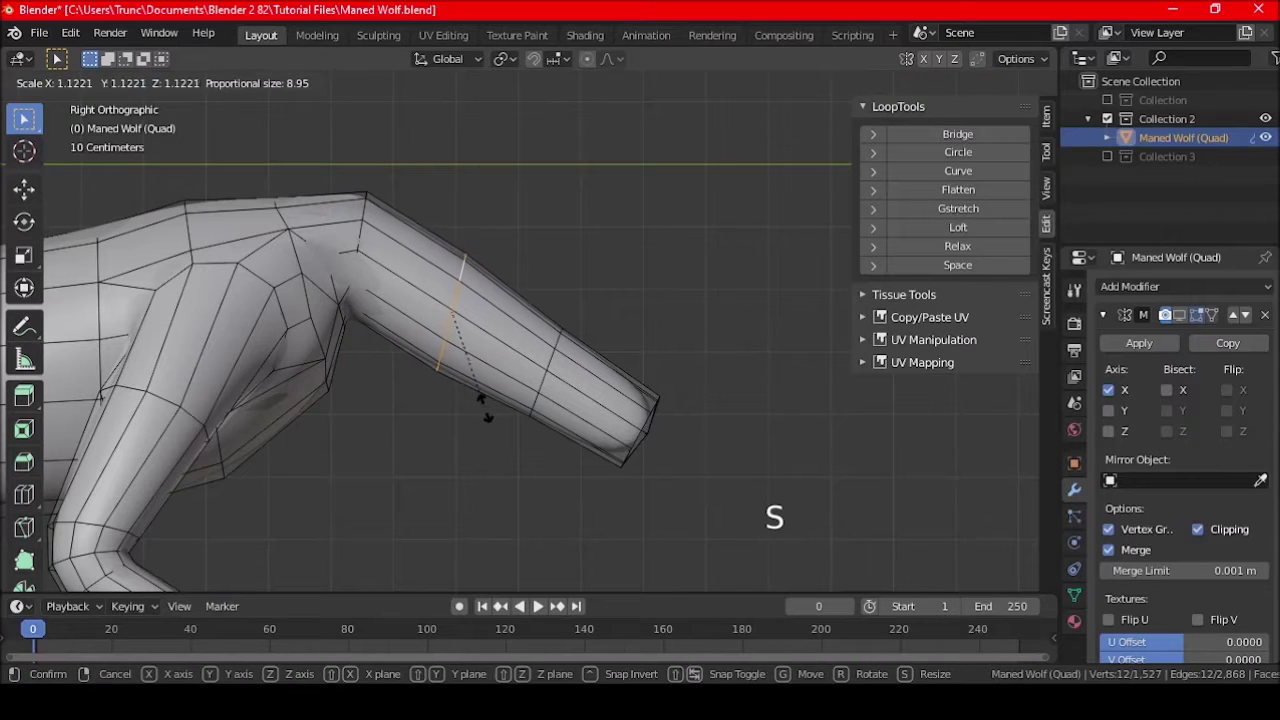
pyautogui.click(497, 407)
pyautogui.press('g')
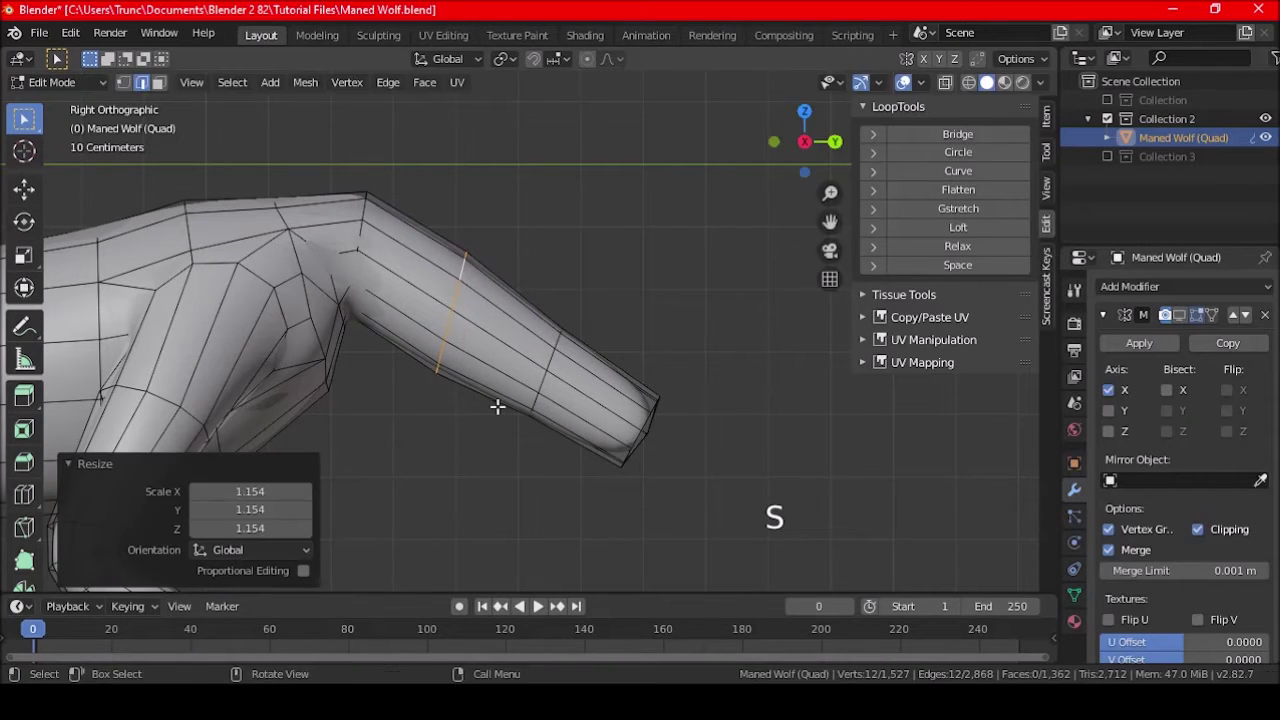
pyautogui.click(462, 370)
pyautogui.press('s')
pyautogui.click(493, 390)
# Step: Select the edge loop nearer the tail tip and scale it up by 1.405
pyautogui.press('a')
pyautogui.press('a')
pyautogui.press('a')
pyautogui.keyDown('alt'); pyautogui.keyDown('shift'); pyautogui.click(541, 385); pyautogui.keyUp('shift'); pyautogui.keyUp('alt')
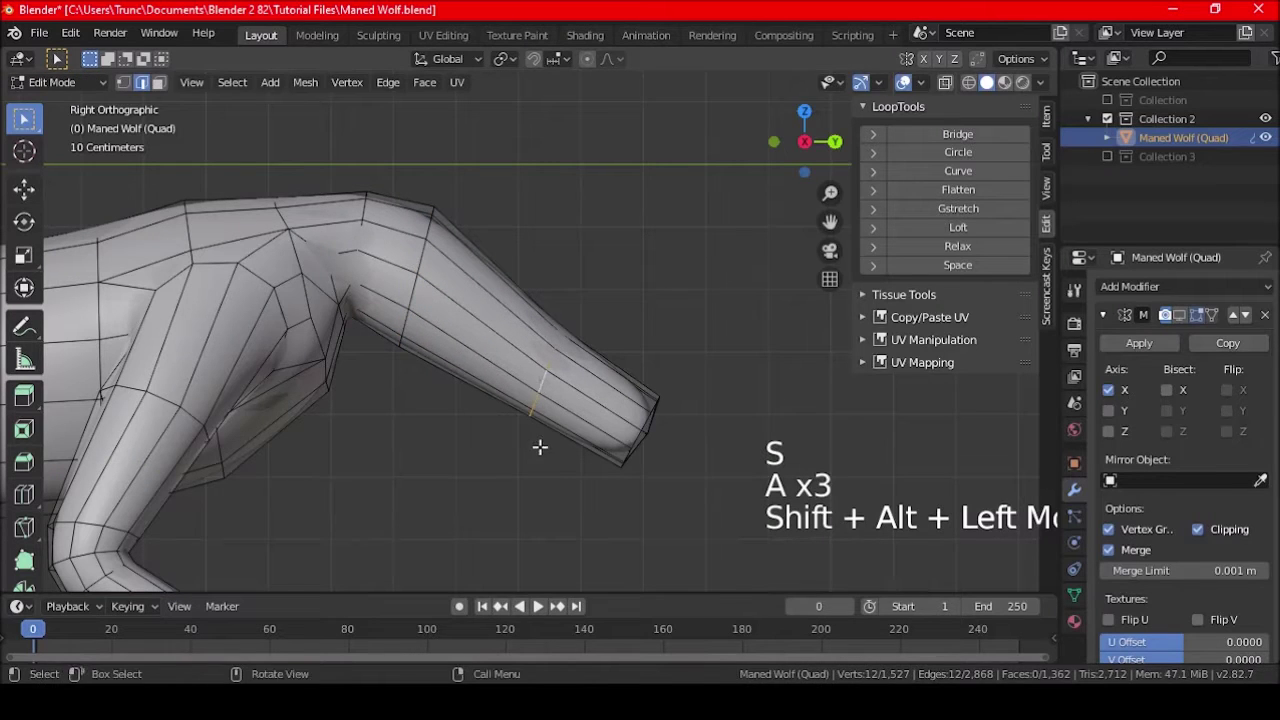
pyautogui.press('s')
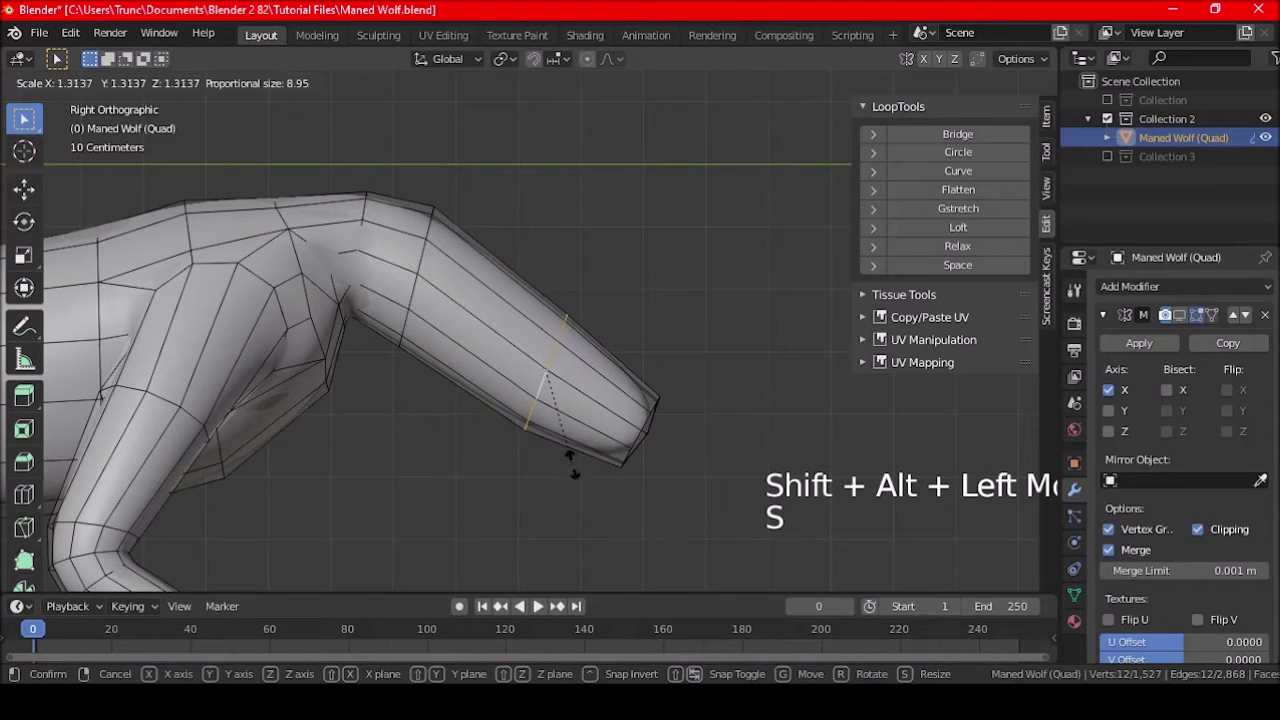
pyautogui.click(580, 469)
# Step: Rotate the edge loop near the tail tip toward vertical and move it slightly down in side view
pyautogui.press('r')
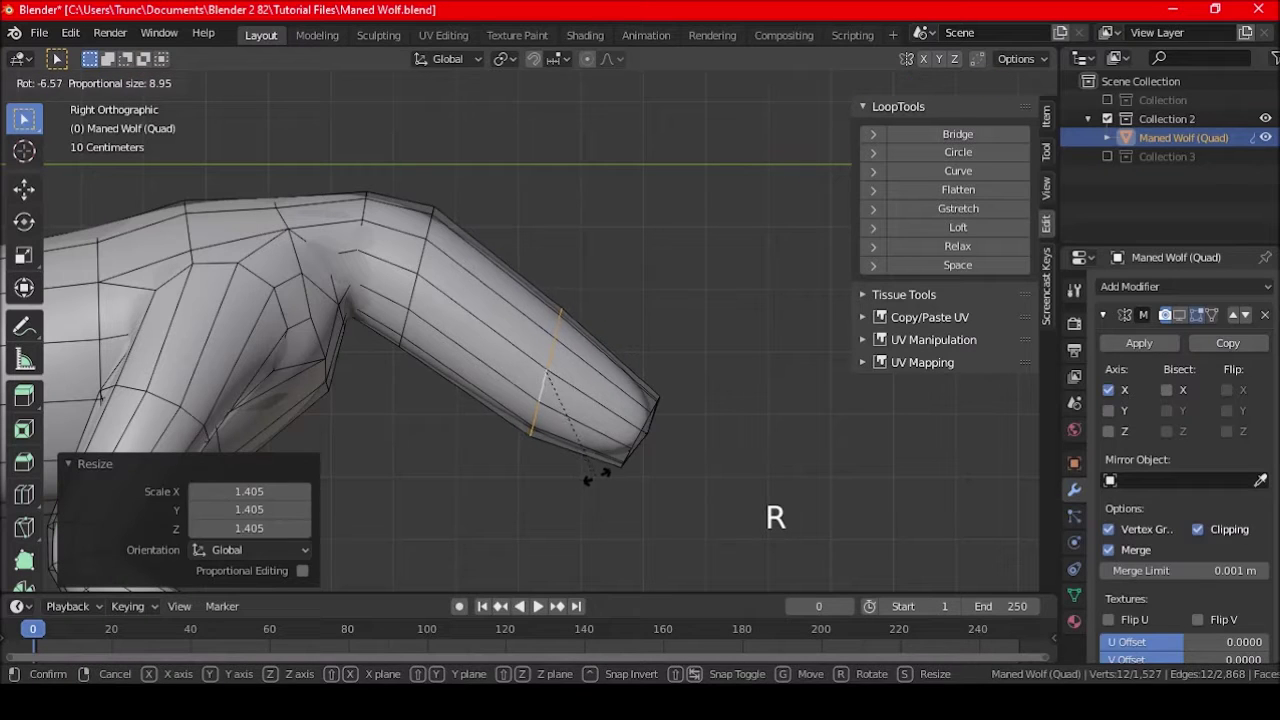
pyautogui.click(605, 467)
pyautogui.press('g')
pyautogui.click(596, 484)
# Step: Rotate the tail's edge loop nearer the rump 13.5° and move it slightly backward and down
pyautogui.press('a')
pyautogui.press('a')
pyautogui.press('a')
pyautogui.keyDown('alt'); pyautogui.keyDown('shift'); pyautogui.click(418, 268); pyautogui.keyUp('shift'); pyautogui.keyUp('alt')
pyautogui.press('r')
pyautogui.click(446, 397)
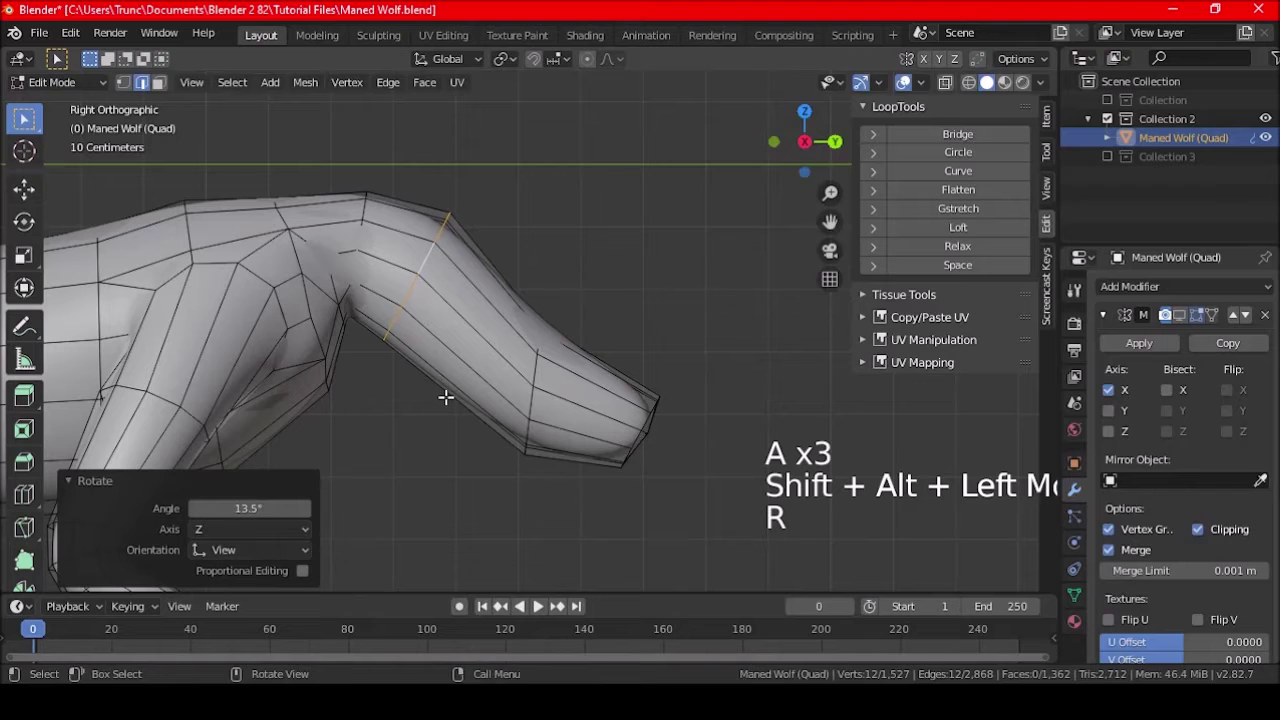
pyautogui.press('g')
pyautogui.click(457, 406)
# Step: Rotate the edge loop near the tail tip about 15° in side view and clear the selection
pyautogui.press('a')
pyautogui.press('a')
pyautogui.press('a')
pyautogui.keyDown('alt'); pyautogui.keyDown('shift'); pyautogui.click(532, 430); pyautogui.keyUp('shift'); pyautogui.keyUp('alt')
pyautogui.press('r')
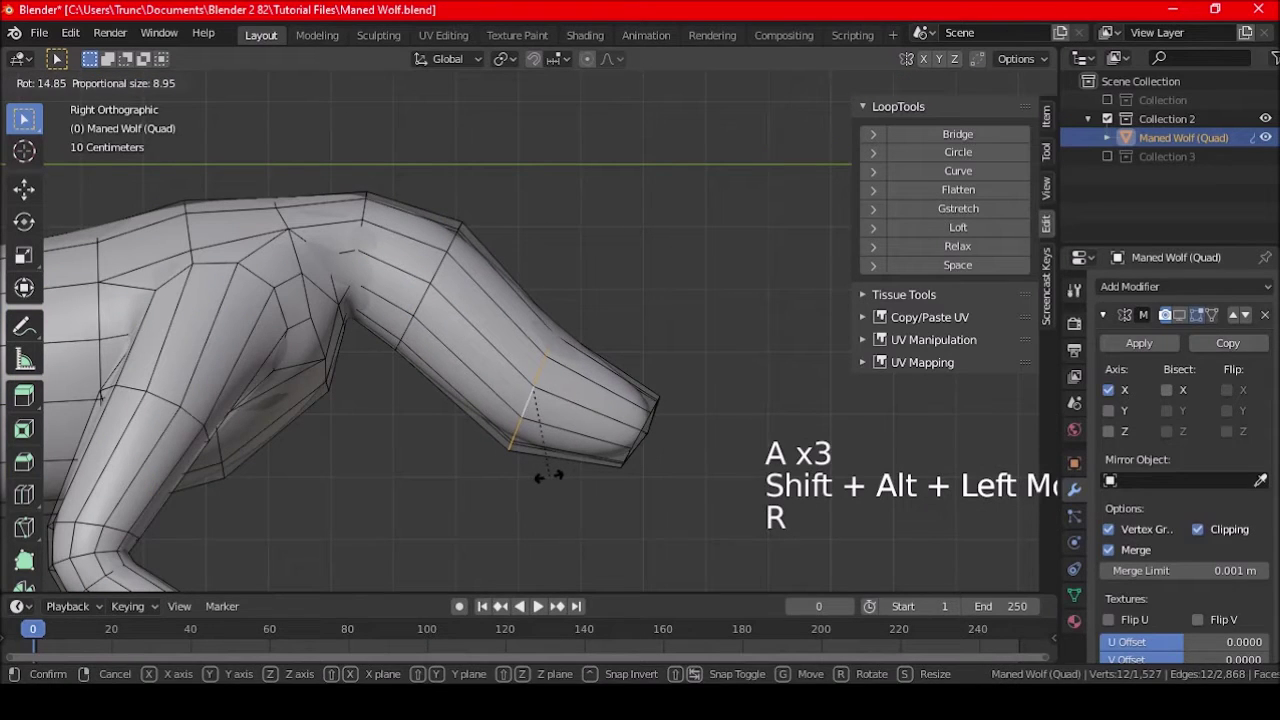
pyautogui.click(542, 476)
pyautogui.press('a')
pyautogui.press('a')
pyautogui.press('a')
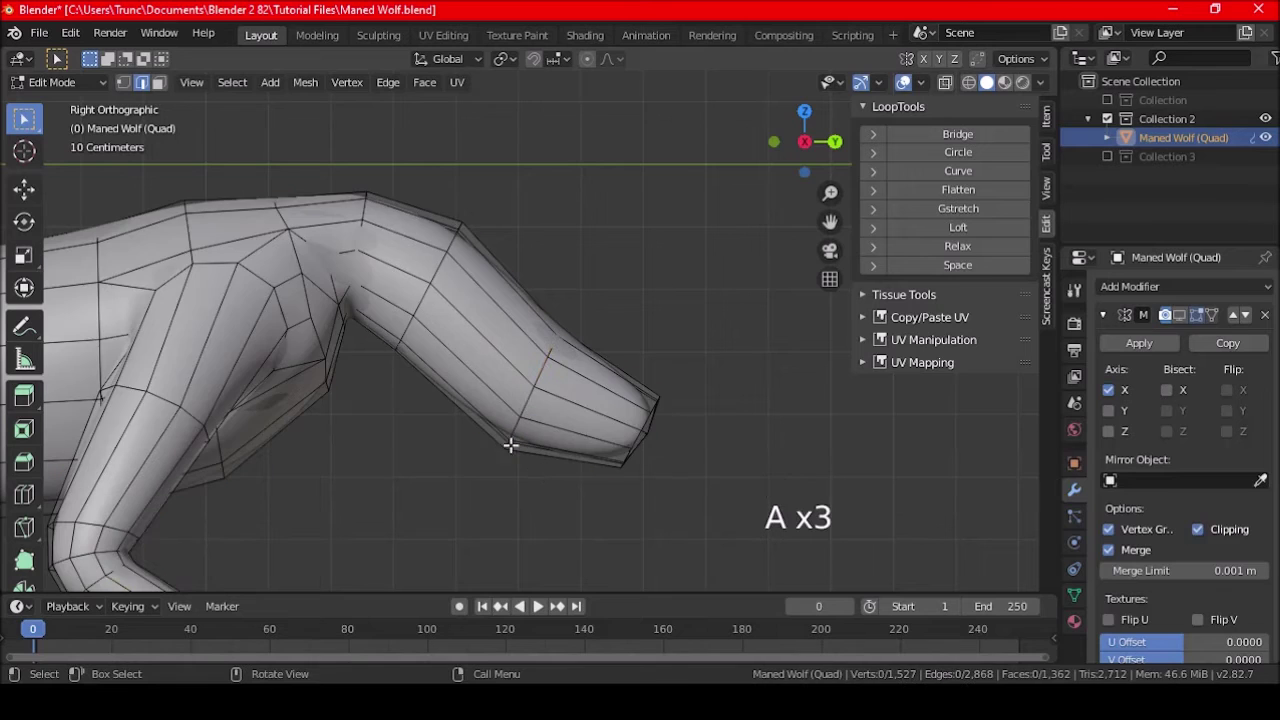
# Step: Dissolve the two vertices on either side of the centre vertex on the tail's end cap
pyautogui.click(123, 82)
pyautogui.moveTo(423, 343); pyautogui.dragTo(428, 380, button='middle')
pyautogui.scroll(4, 428, 380)
pyautogui.click(380, 339)
pyautogui.keyDown('shift'); pyautogui.moveTo(380, 339); pyautogui.dragTo(430, 398, button='middle'); pyautogui.keyUp('shift')
pyautogui.scroll(2, 457, 420)
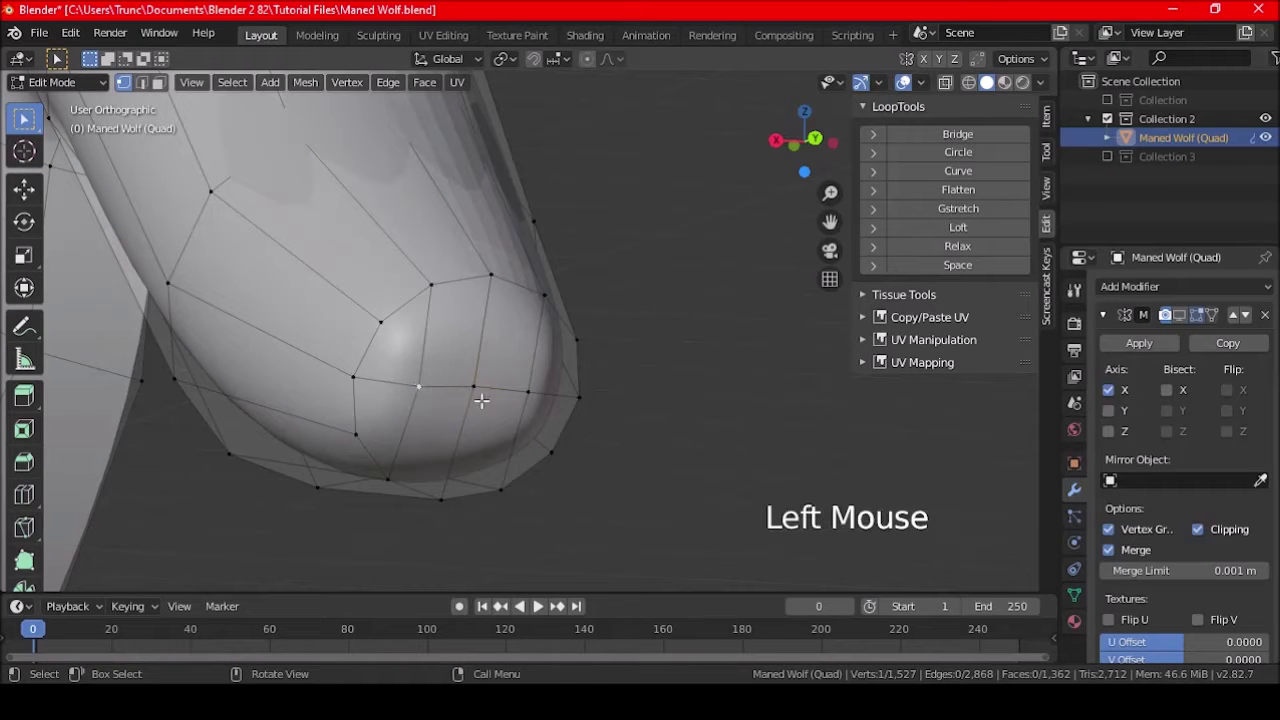
pyautogui.keyDown('shift'); pyautogui.click(526, 390); pyautogui.keyUp('shift')
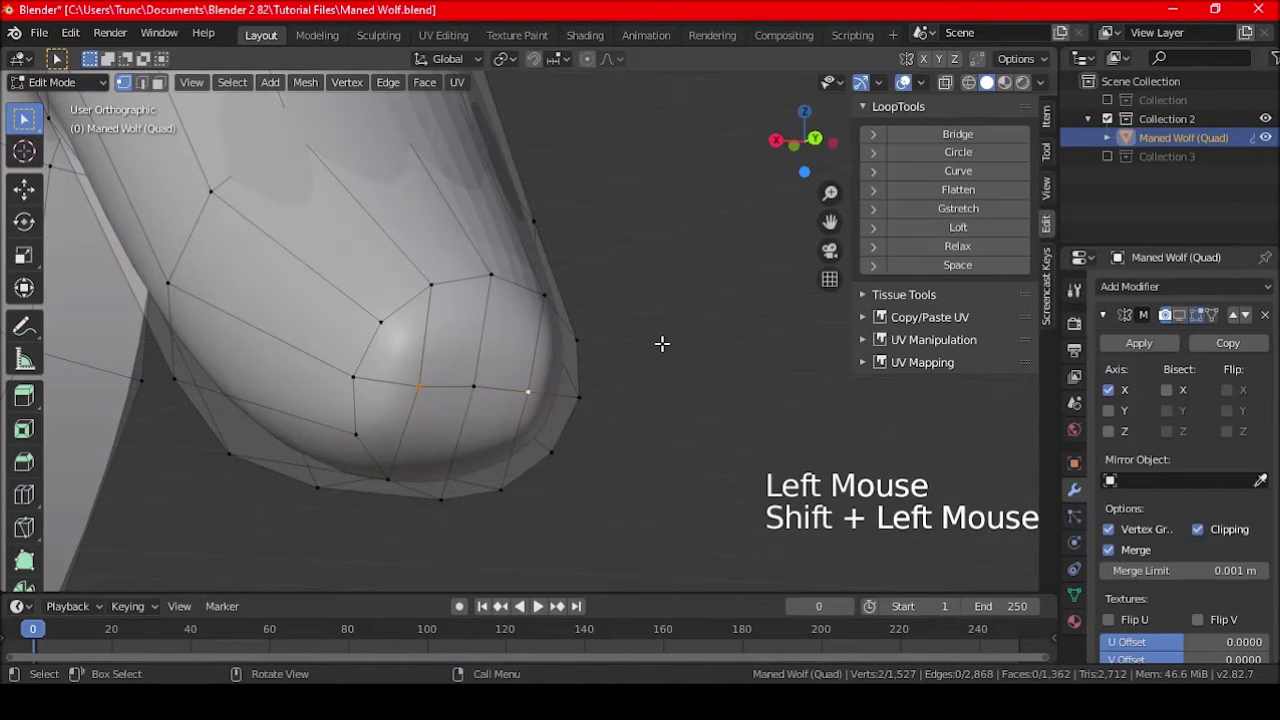
pyautogui.press('Delete')
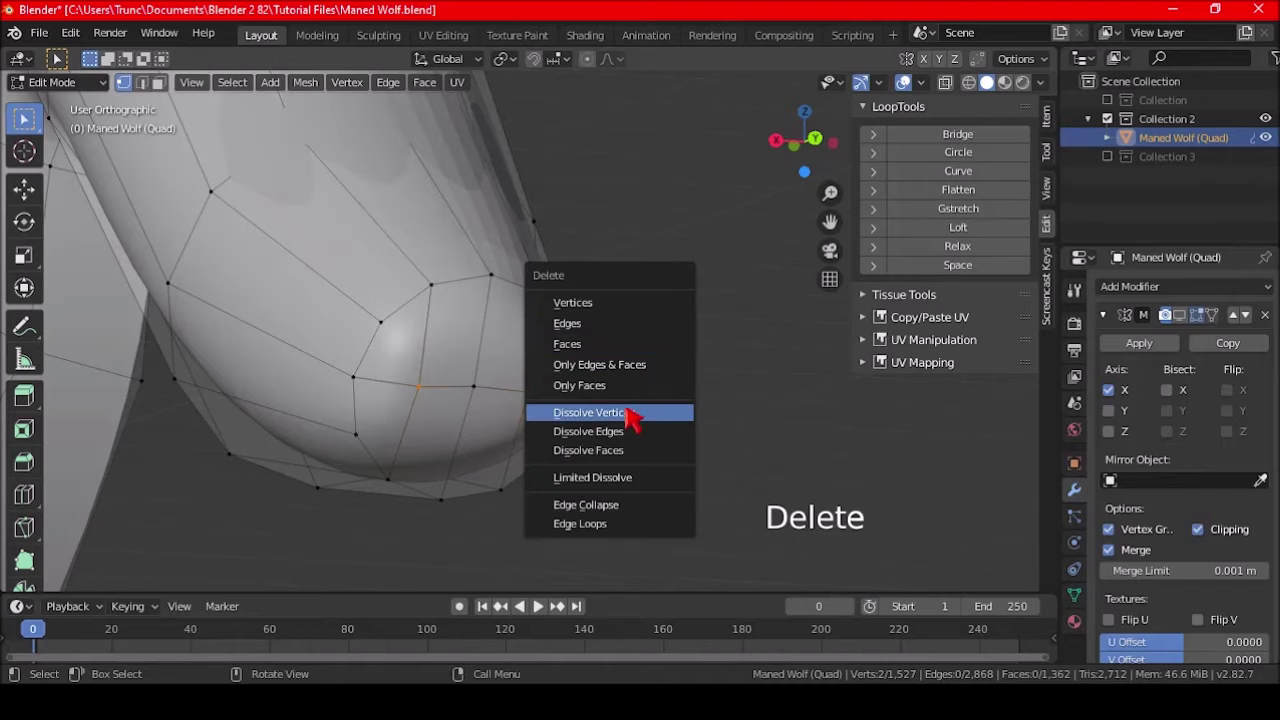
pyautogui.click(628, 413)
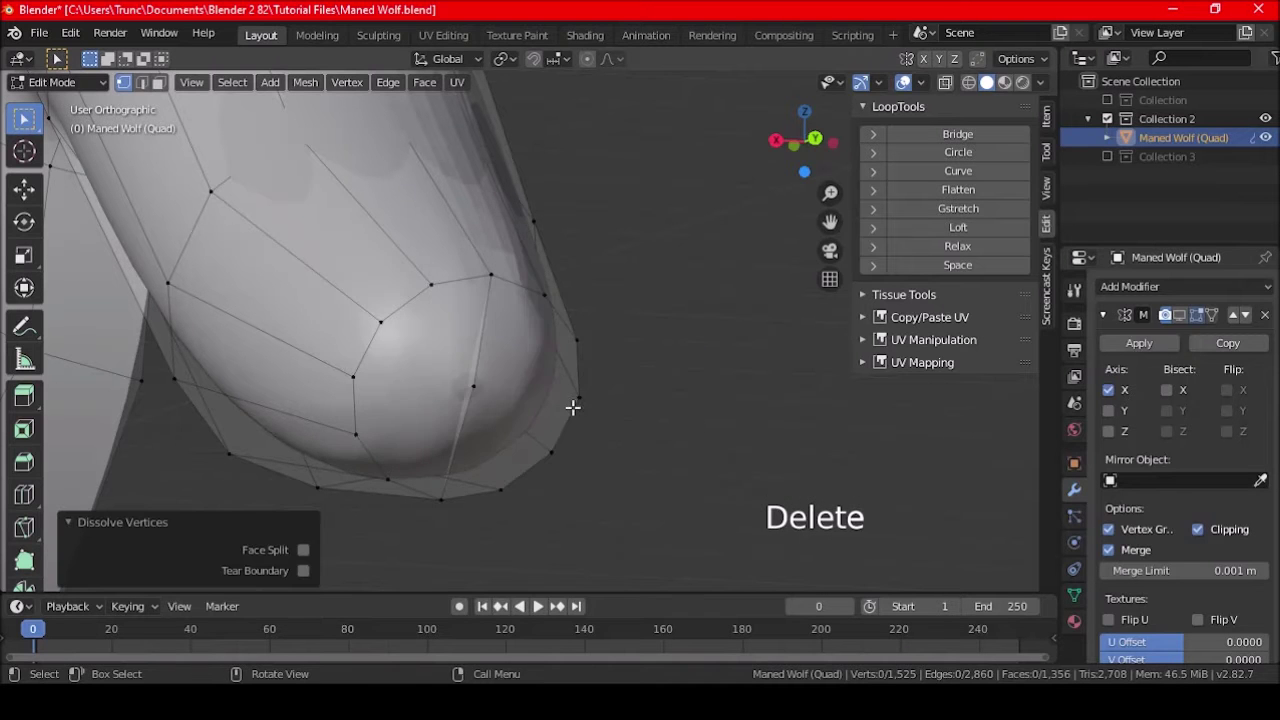
# Step: Dissolve the remaining centre vertex on the tail's end cap
pyautogui.moveTo(572, 407); pyautogui.dragTo(504, 384, button='middle')
pyautogui.click(472, 384)
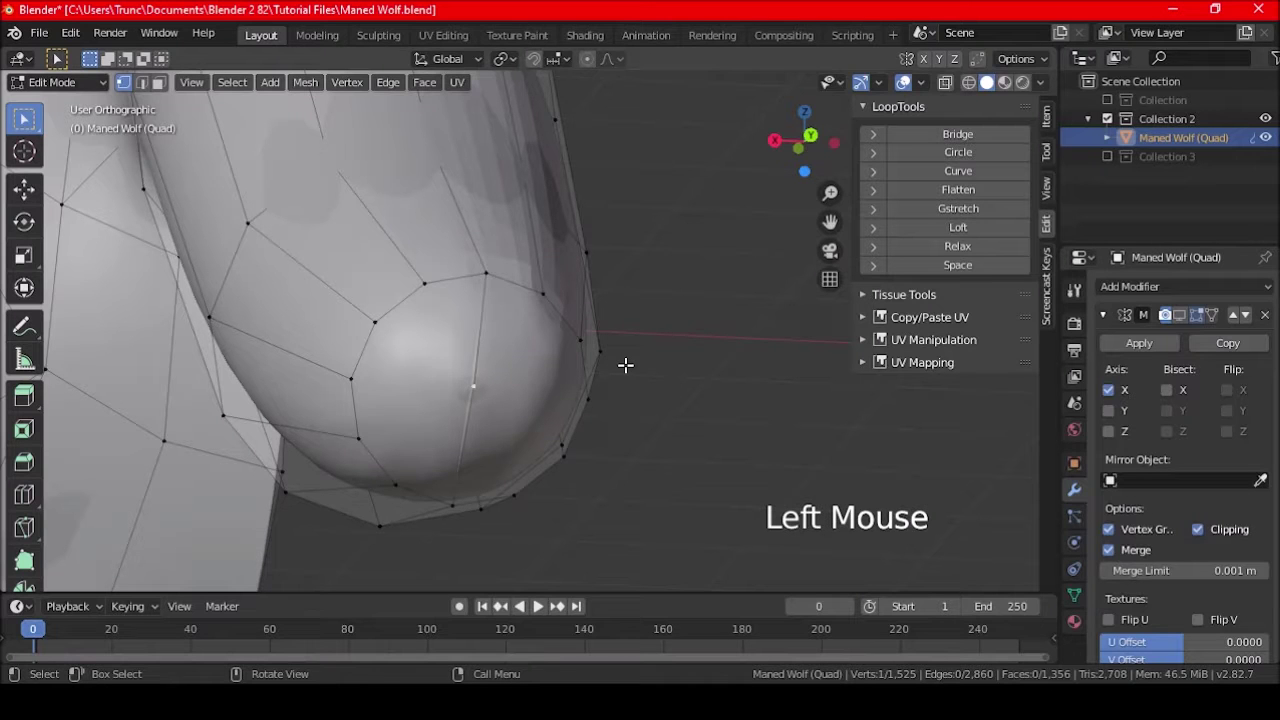
pyautogui.press('Delete')
pyautogui.scroll(-4, 556, 412)
pyautogui.moveTo(501, 435); pyautogui.dragTo(540, 421, button='middle')
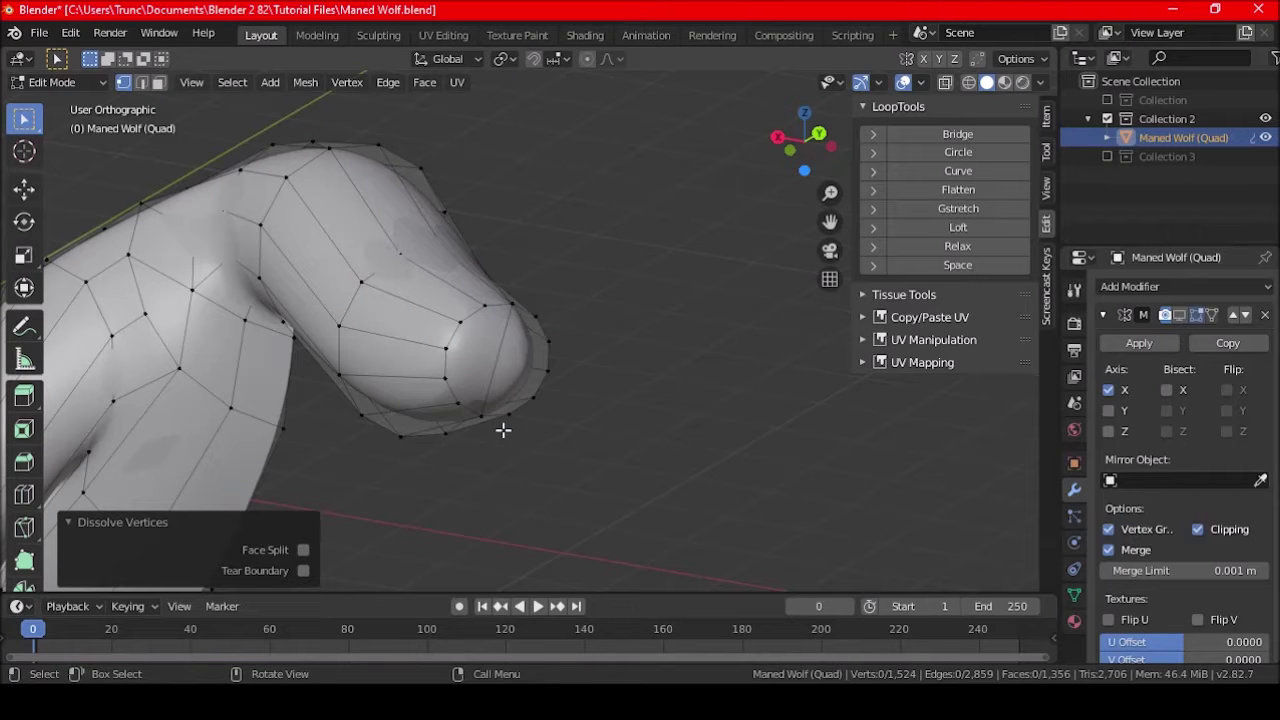
# Step: Switch to Object Mode and apply smooth shading to the maned wolf
pyautogui.moveTo(493, 412); pyautogui.dragTo(569, 429, button='middle')
pyautogui.scroll(6, 490, 447)
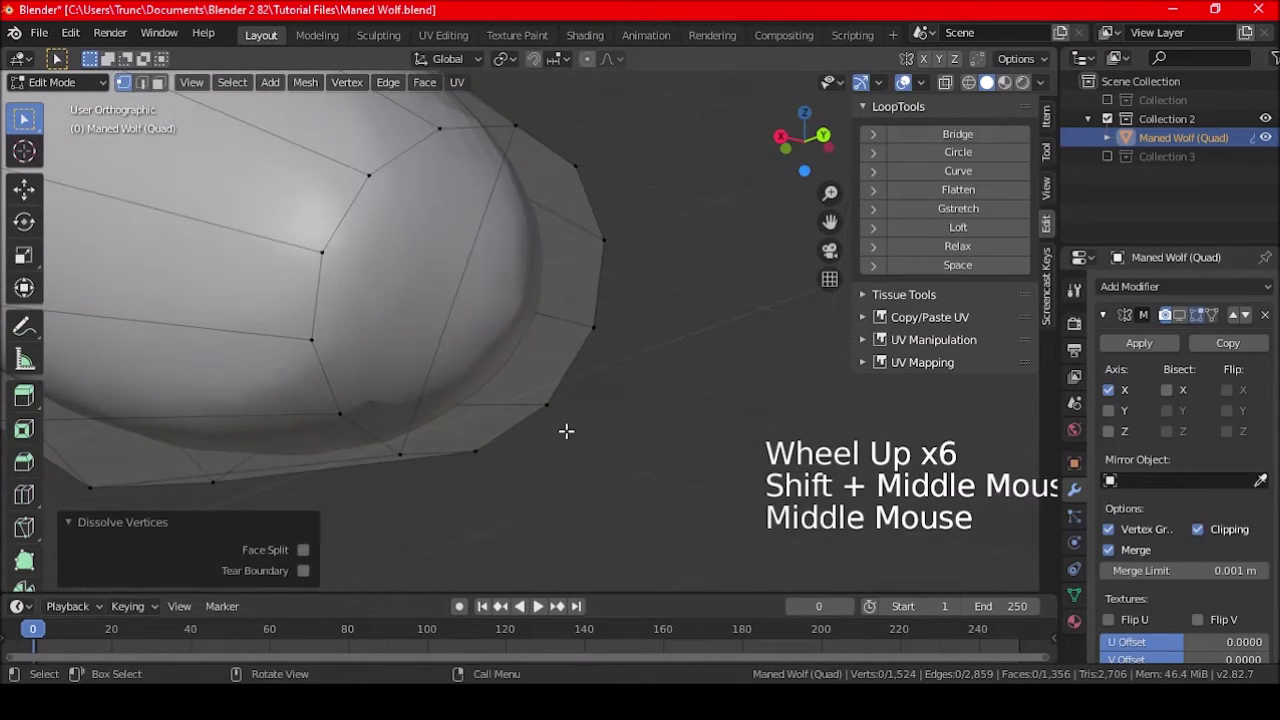
pyautogui.press('Tab')
pyautogui.scroll(-4, 512, 460)
pyautogui.moveTo(512, 460); pyautogui.dragTo(620, 391, button='middle')
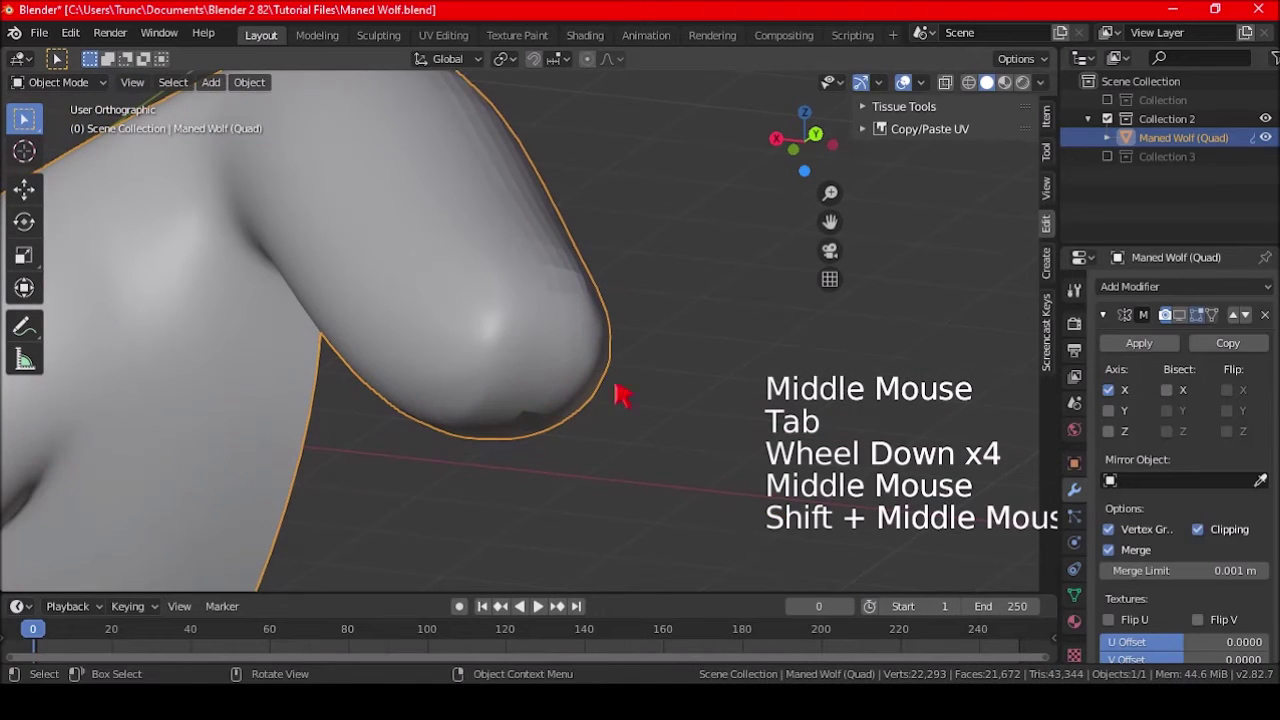
pyautogui.moveTo(437, 282); pyautogui.dragTo(500, 394, button='middle')
pyautogui.rightClick(490, 316)
pyautogui.click(490, 316)
# Step: Return to editing the mesh and dissolve the edge that still crosses the tail's end cap
pyautogui.scroll(-3, 423, 400)
pyautogui.keyDown('shift'); pyautogui.moveTo(423, 400); pyautogui.dragTo(495, 392, button='middle'); pyautogui.keyUp('shift')
pyautogui.moveTo(495, 392); pyautogui.dragTo(589, 423, button='middle')
pyautogui.scroll(4, 560, 410)
pyautogui.scroll(-1, 512, 398)
pyautogui.scroll(-2, 510, 398)
pyautogui.moveTo(510, 398); pyautogui.dragTo(441, 373, button='middle')
pyautogui.press('Tab')
pyautogui.click(143, 83)
pyautogui.scroll(2, 623, 320)
pyautogui.click(623, 320)
pyautogui.press('Delete')
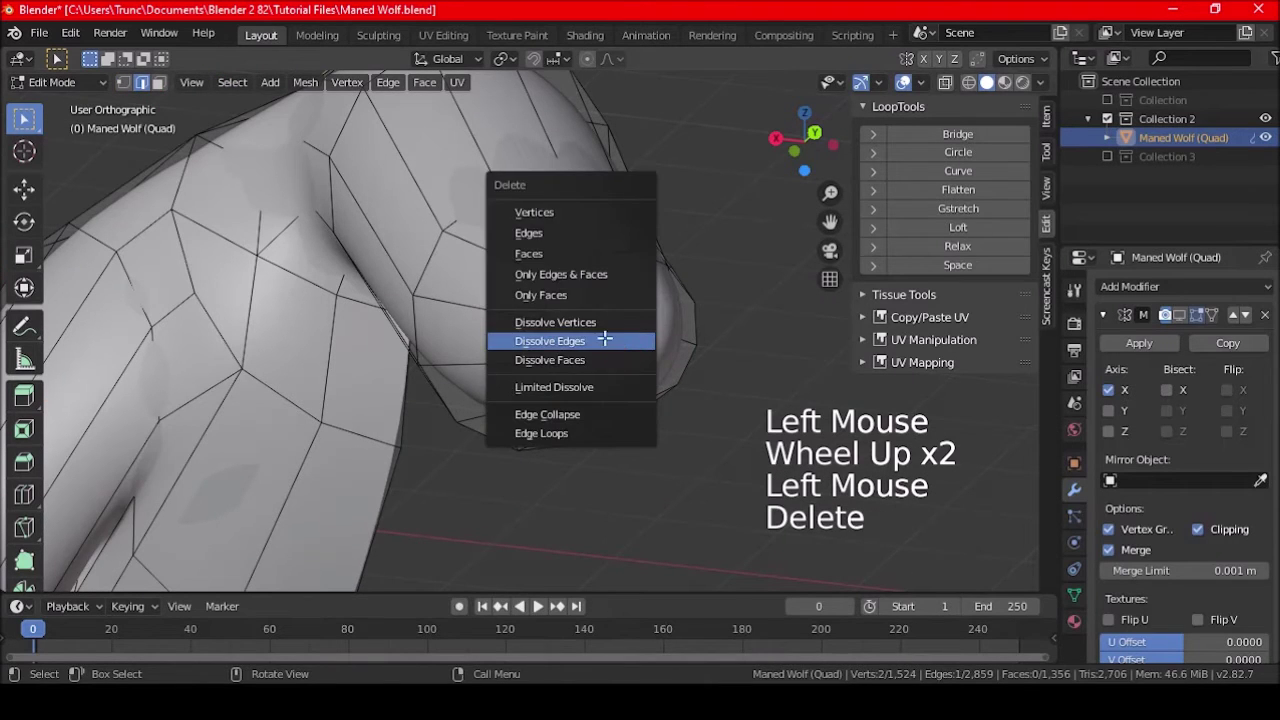
pyautogui.click(614, 341)
# Step: Examine the tail's shape and rounded tip in Object Mode and return to editing the mesh
pyautogui.press('Tab')
pyautogui.scroll(-3, 590, 400)
pyautogui.moveTo(597, 413); pyautogui.dragTo(513, 388, button='middle')
pyautogui.keyDown('shift'); pyautogui.moveTo(455, 350); pyautogui.dragTo(597, 458, button='middle'); pyautogui.keyUp('shift')
pyautogui.scroll(4, 523, 443)
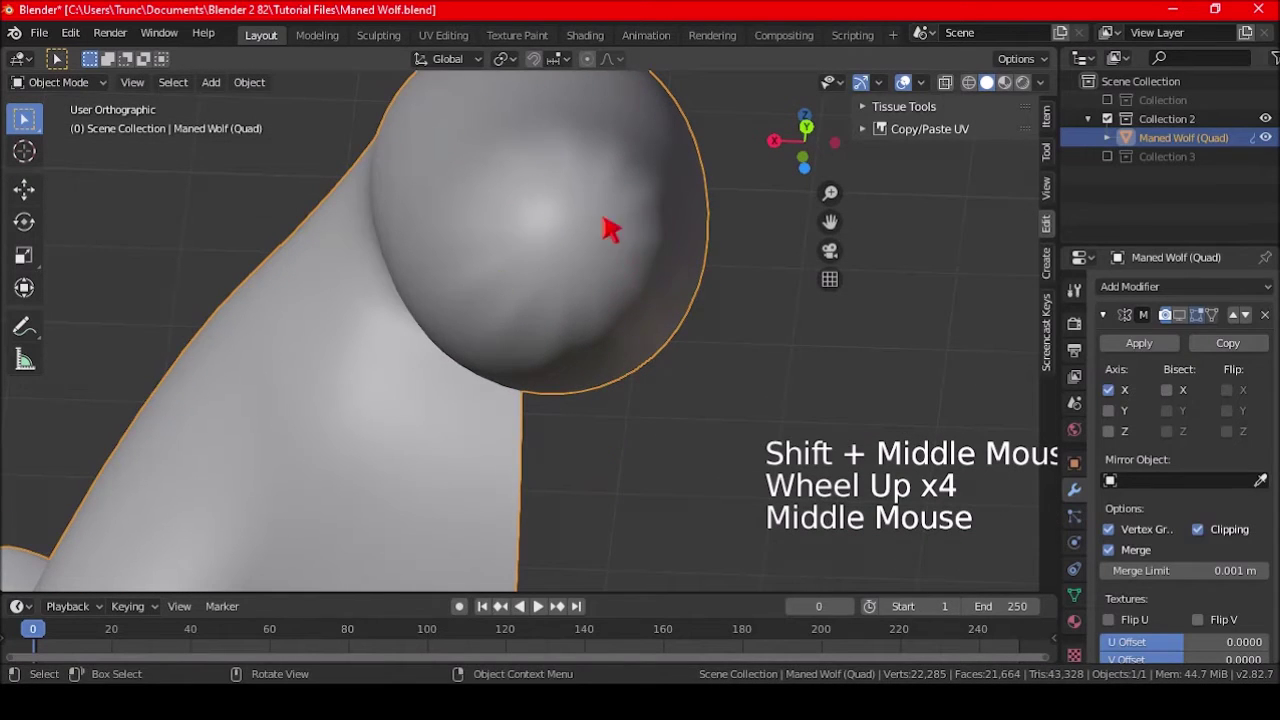
pyautogui.scroll(-8, 500, 274)
pyautogui.moveTo(477, 289); pyautogui.dragTo(566, 354, button='middle')
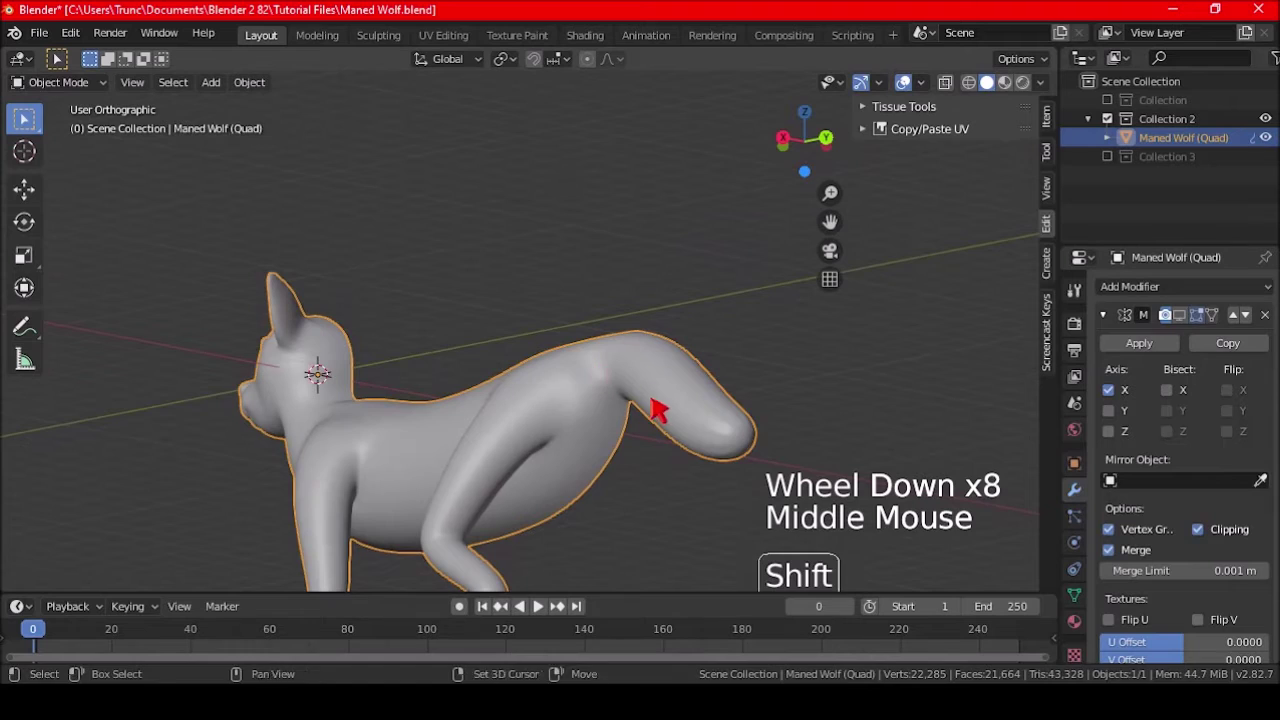
pyautogui.keyDown('shift'); pyautogui.moveTo(655, 410); pyautogui.dragTo(463, 294, button='middle'); pyautogui.keyUp('shift')
pyautogui.scroll(4, 500, 391)
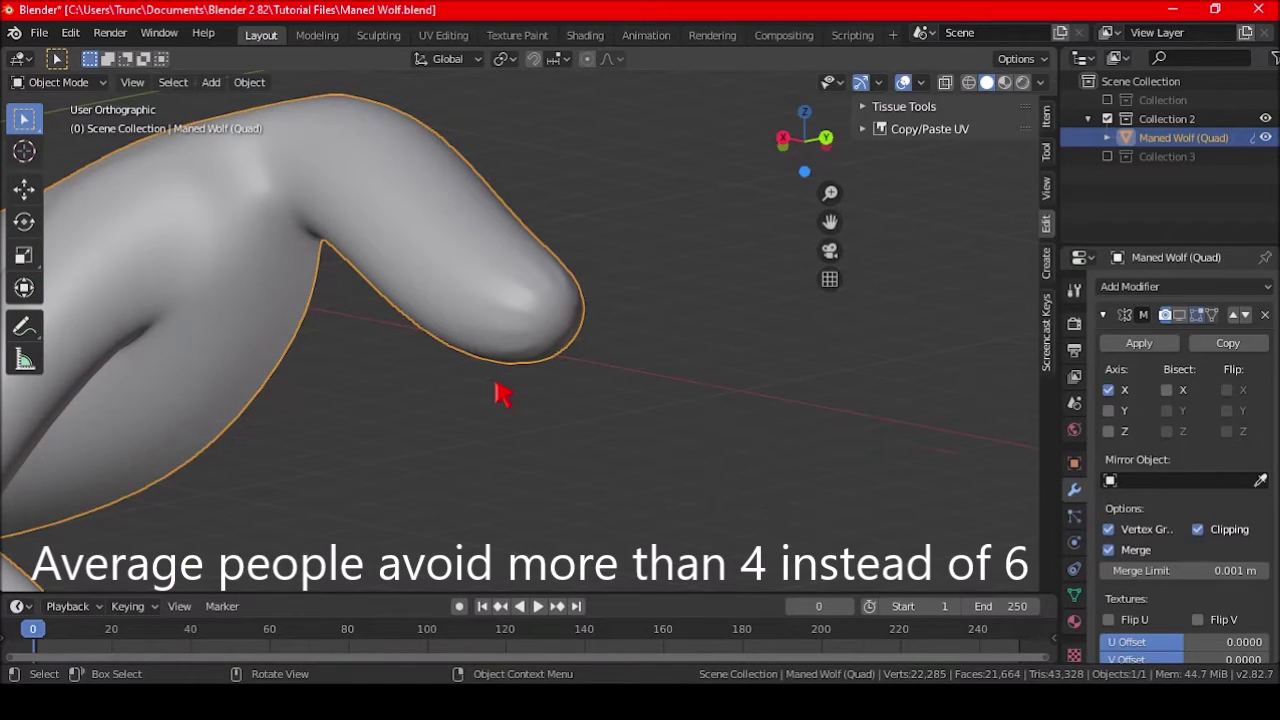
pyautogui.scroll(1, 502, 394)
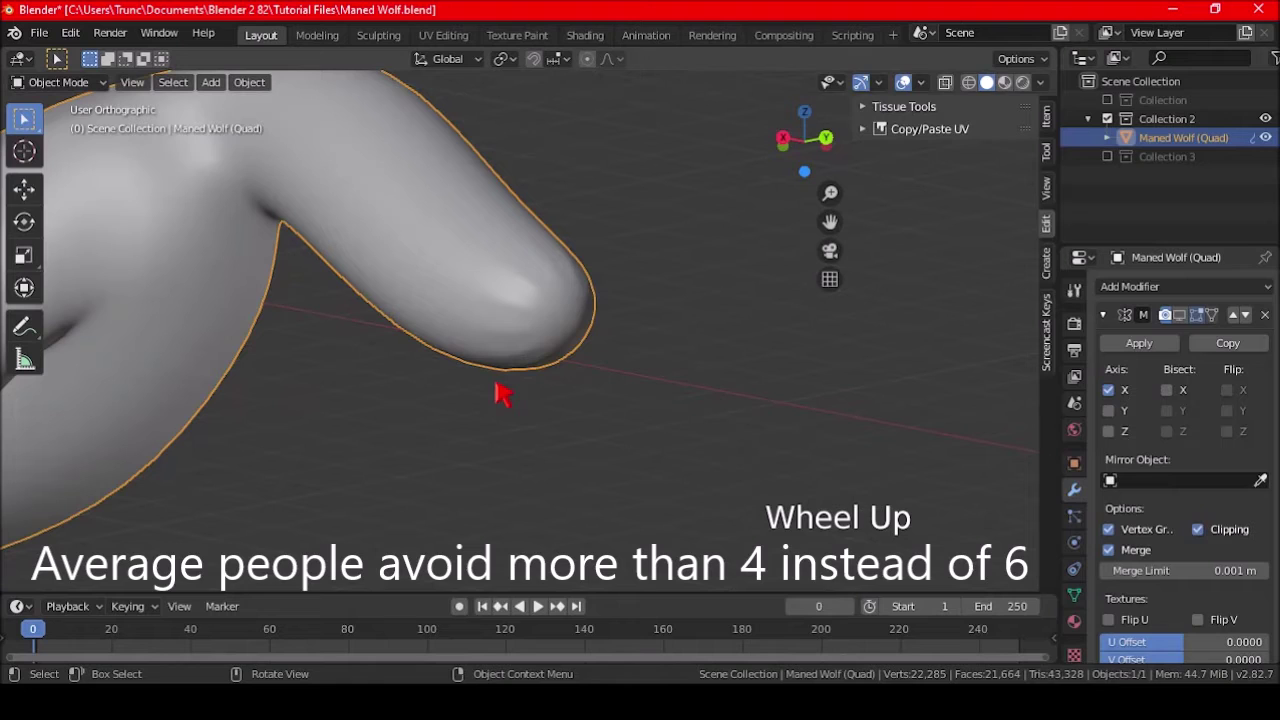
pyautogui.press('Tab')
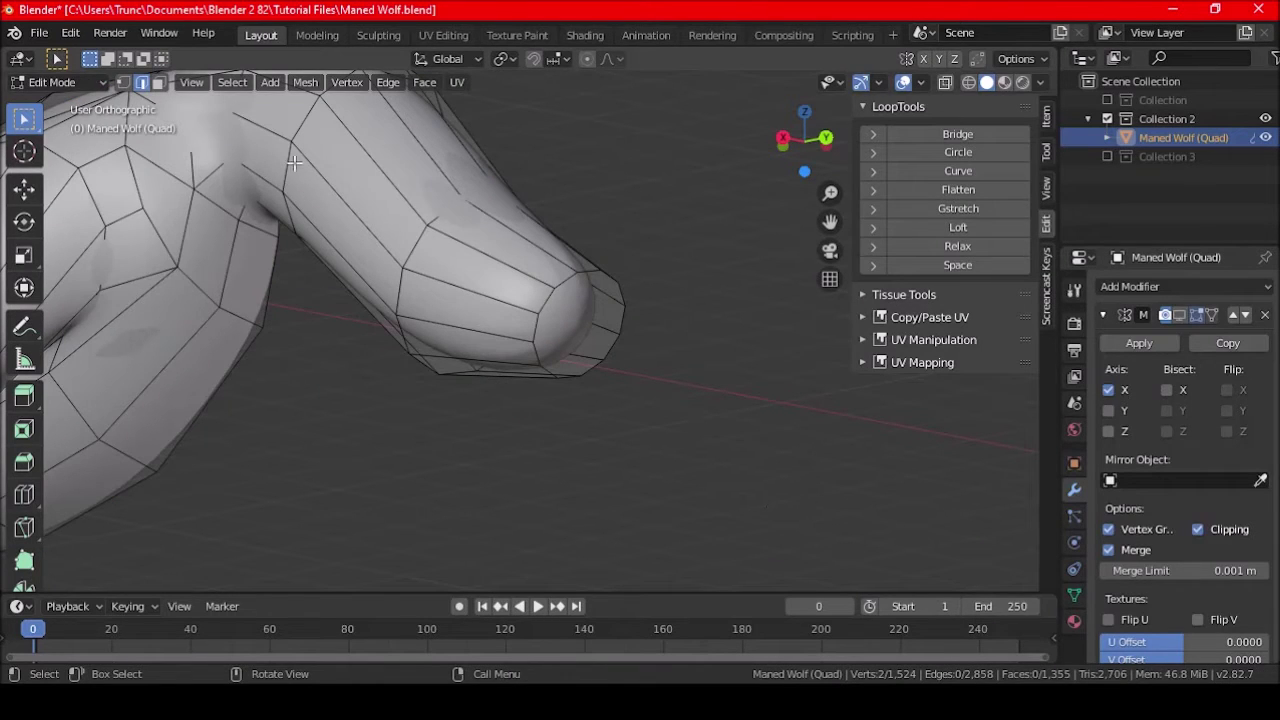
# Step: Select the single face that caps the tail's end
pyautogui.click(158, 83)
pyautogui.click(577, 309)
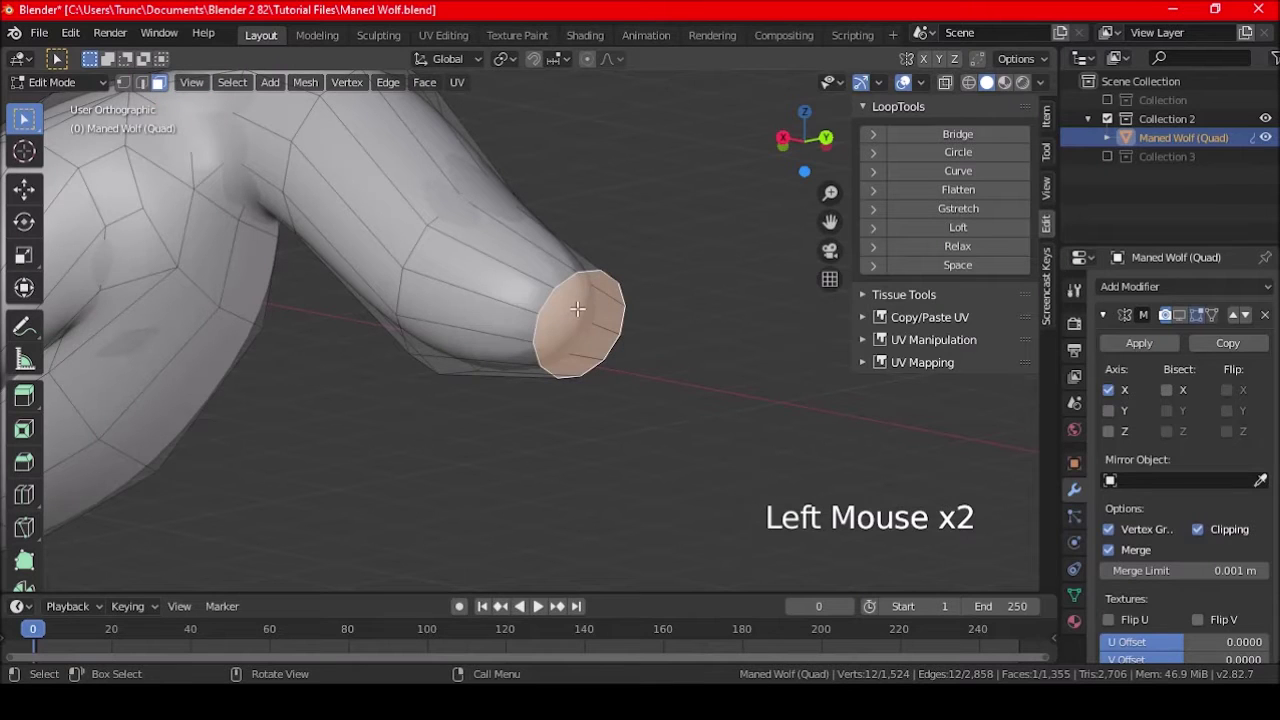
pyautogui.scroll(3, 584, 305)
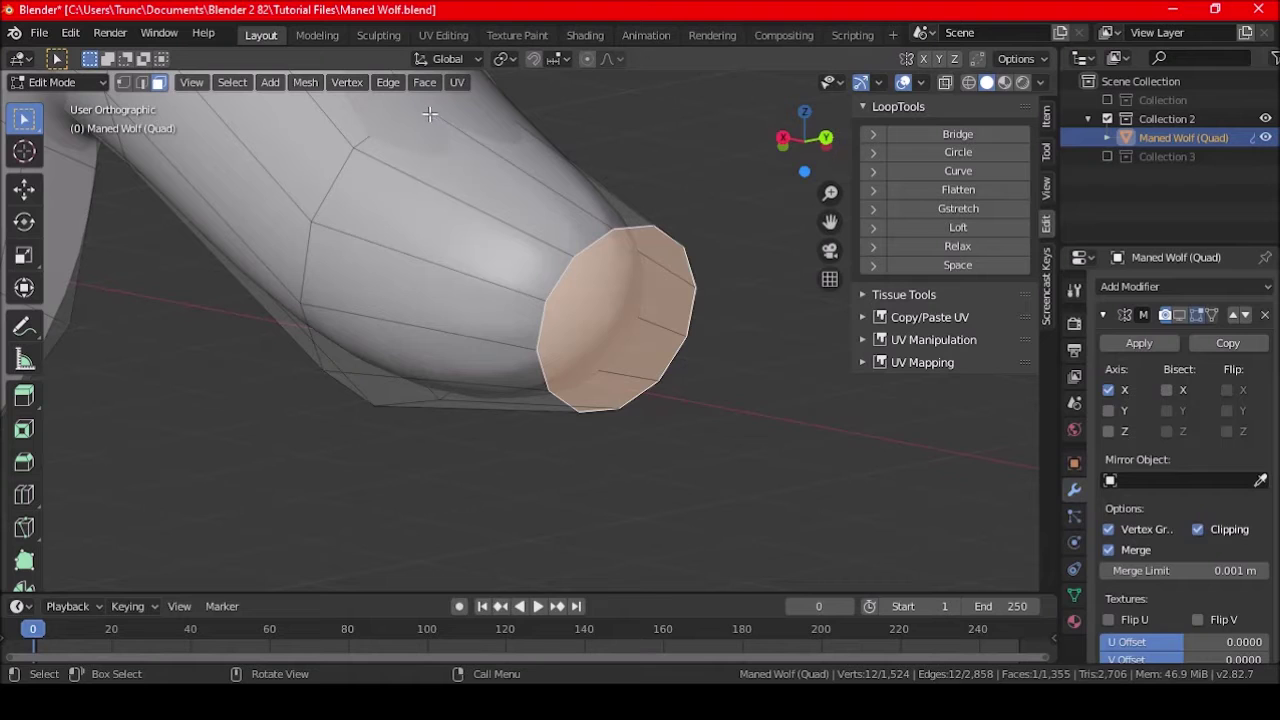
# Step: Undo the recent shading and dissolve operations, back to the end cap with its centre vertex
pyautogui.hotkey('ctrl', 'z')
pyautogui.hotkey('ctrl', 'z')
pyautogui.hotkey('ctrl', 'z')
pyautogui.hotkey('ctrl', 'z')
pyautogui.hotkey('ctrl', 'z')
pyautogui.hotkey('ctrl', 'z')
pyautogui.hotkey('ctrl', 'z')
pyautogui.hotkey('ctrl', 'z')
pyautogui.hotkey('ctrl', 'z')
pyautogui.hotkey('ctrl', 'z')
pyautogui.hotkey('ctrl', 'z')
pyautogui.hotkey('ctrl', 'z')
pyautogui.hotkey('ctrl', 'z')
pyautogui.hotkey('ctrl', 'z')
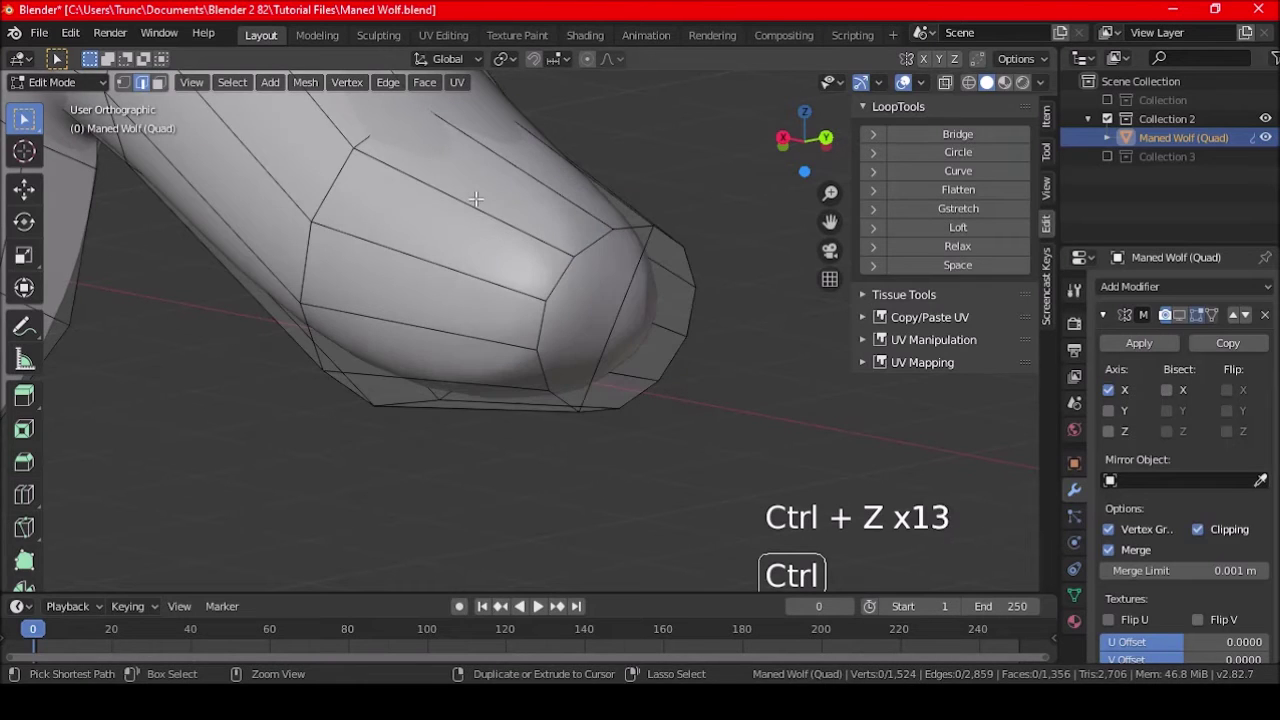
pyautogui.hotkey('ctrl', 'z')
pyautogui.hotkey('ctrl', 'z')
pyautogui.hotkey('ctrl', 'z')
pyautogui.hotkey('ctrl', 'z')
pyautogui.hotkey('ctrl', 'z')
pyautogui.hotkey('ctrl', 'z')
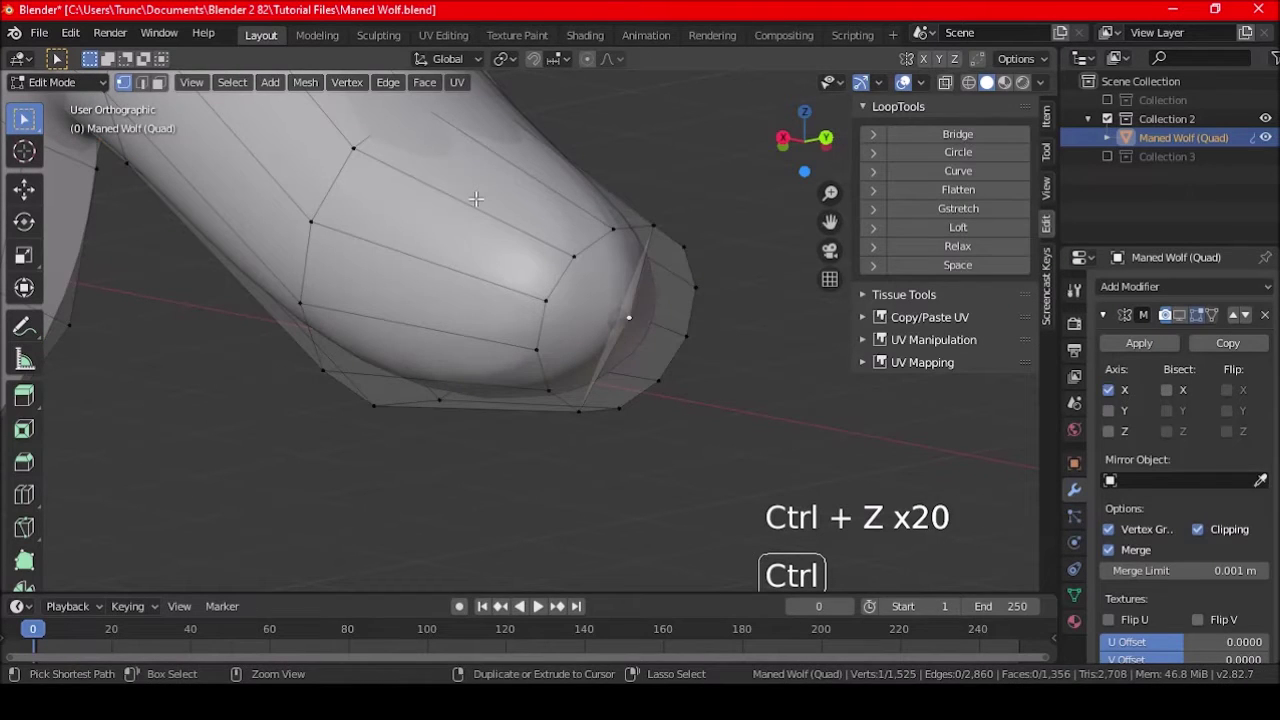
# Step: Connect the end cap's centre vertex to two rim vertices on one side of the dividing edge
pyautogui.moveTo(476, 199); pyautogui.dragTo(593, 408, button='middle')
pyautogui.click(449, 301)
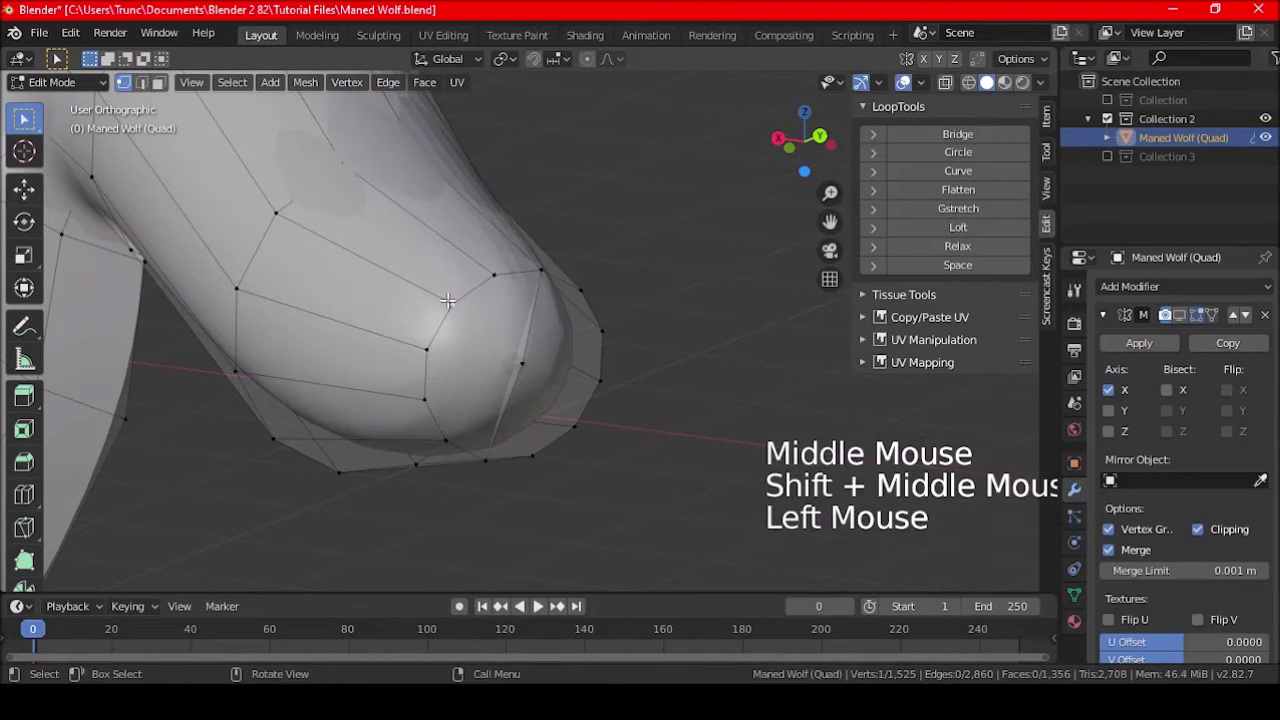
pyautogui.keyDown('shift'); pyautogui.click(521, 362); pyautogui.keyUp('shift')
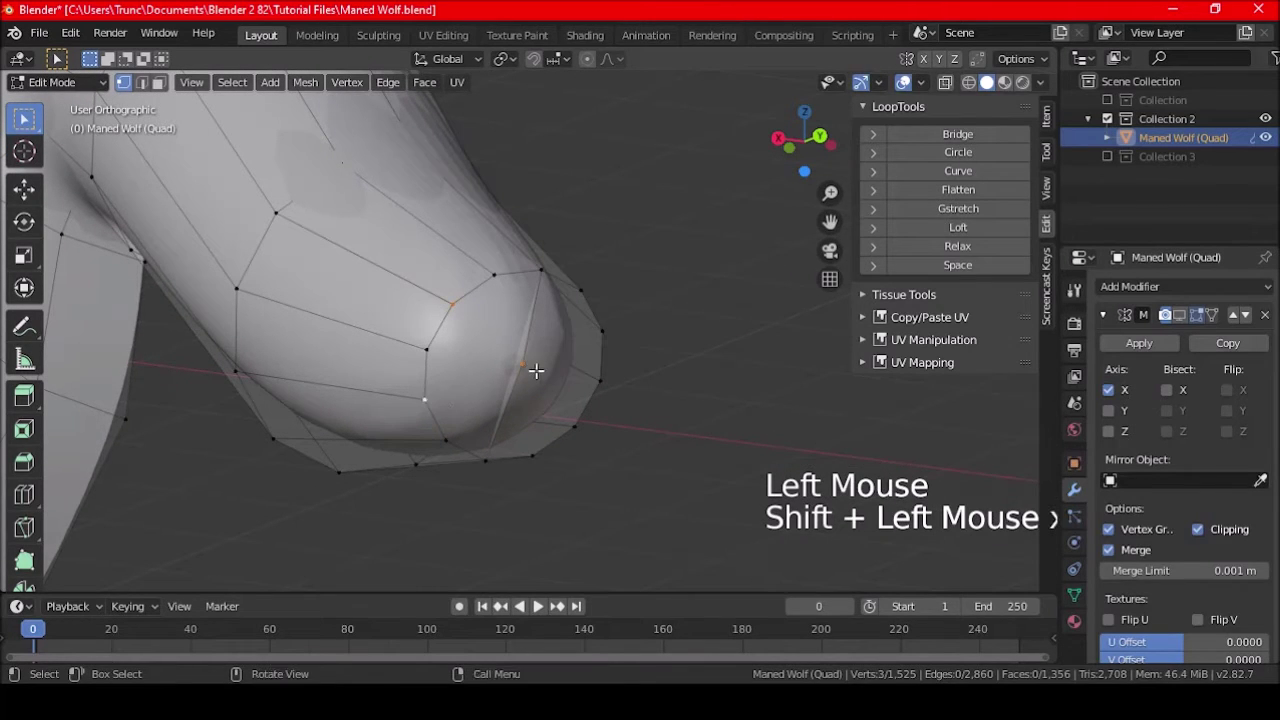
pyautogui.press('j')
pyautogui.moveTo(584, 336); pyautogui.dragTo(539, 308, button='middle')
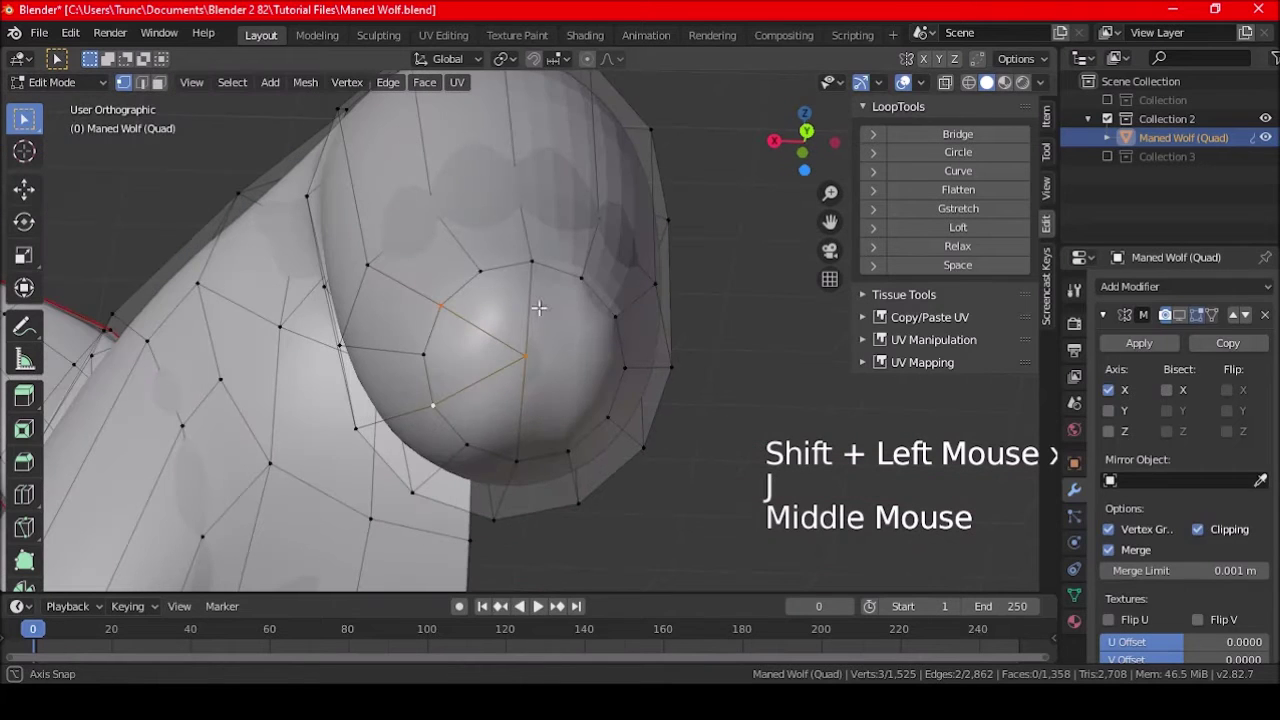
# Step: Connect the end cap's centre vertex to the two matching rim vertices on the opposite side
pyautogui.click(613, 316)
pyautogui.keyDown('shift'); pyautogui.click(525, 355); pyautogui.keyUp('shift')
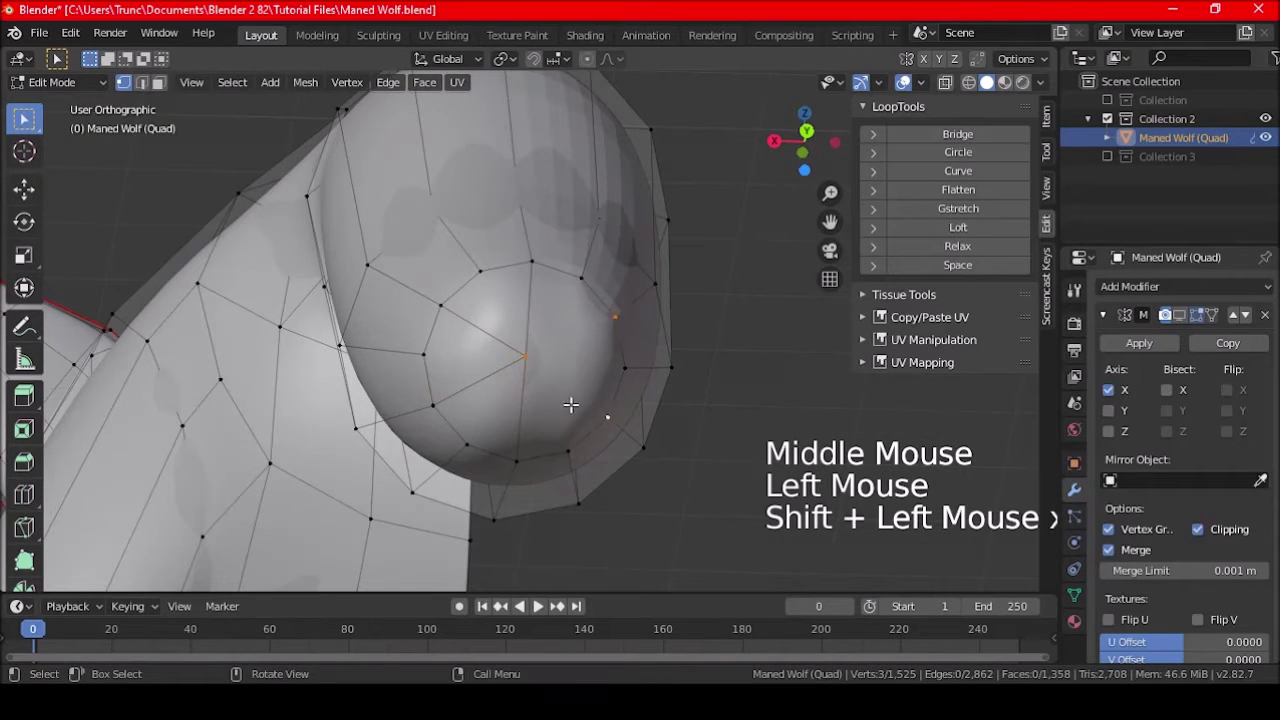
pyautogui.press('j')
pyautogui.click(524, 358)
# Step: Push the centre vertex outward about 0.45 with Shrink/Fatten, and move it 0.0725 m in Y and -0.0605 m in Z
pyautogui.moveTo(524, 358); pyautogui.dragTo(652, 431, button='middle')
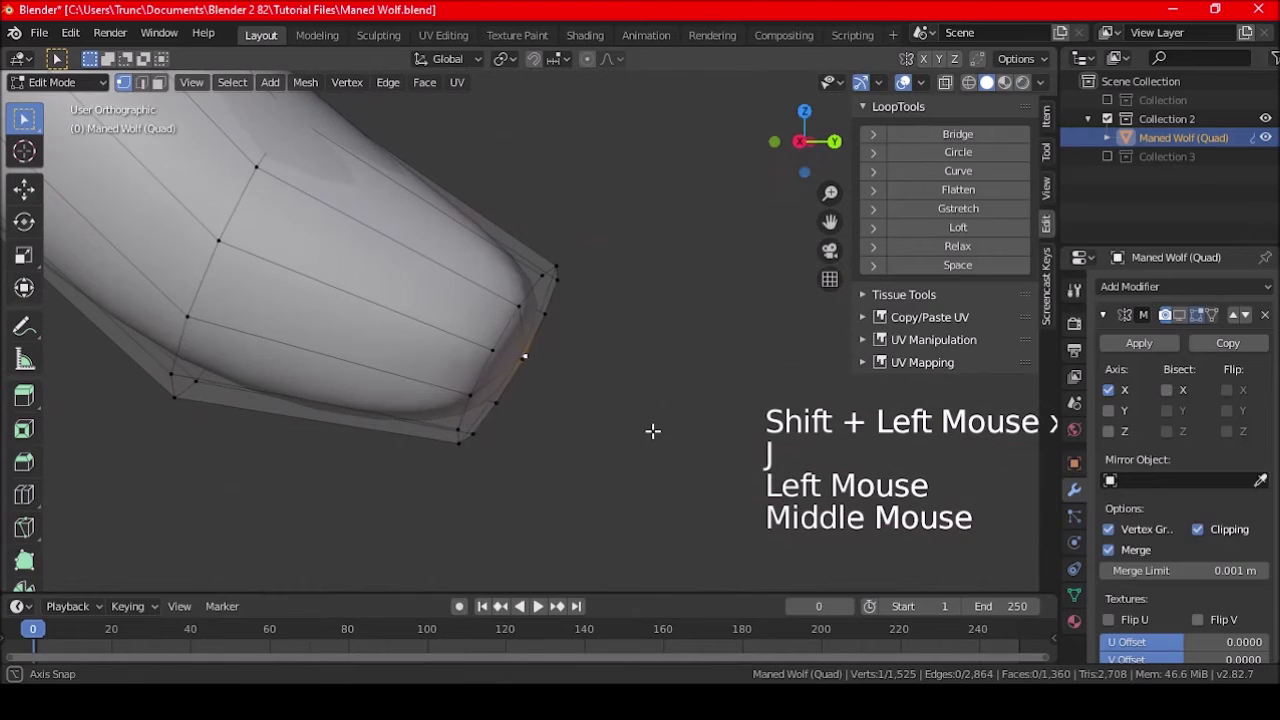
pyautogui.press('KP_3')
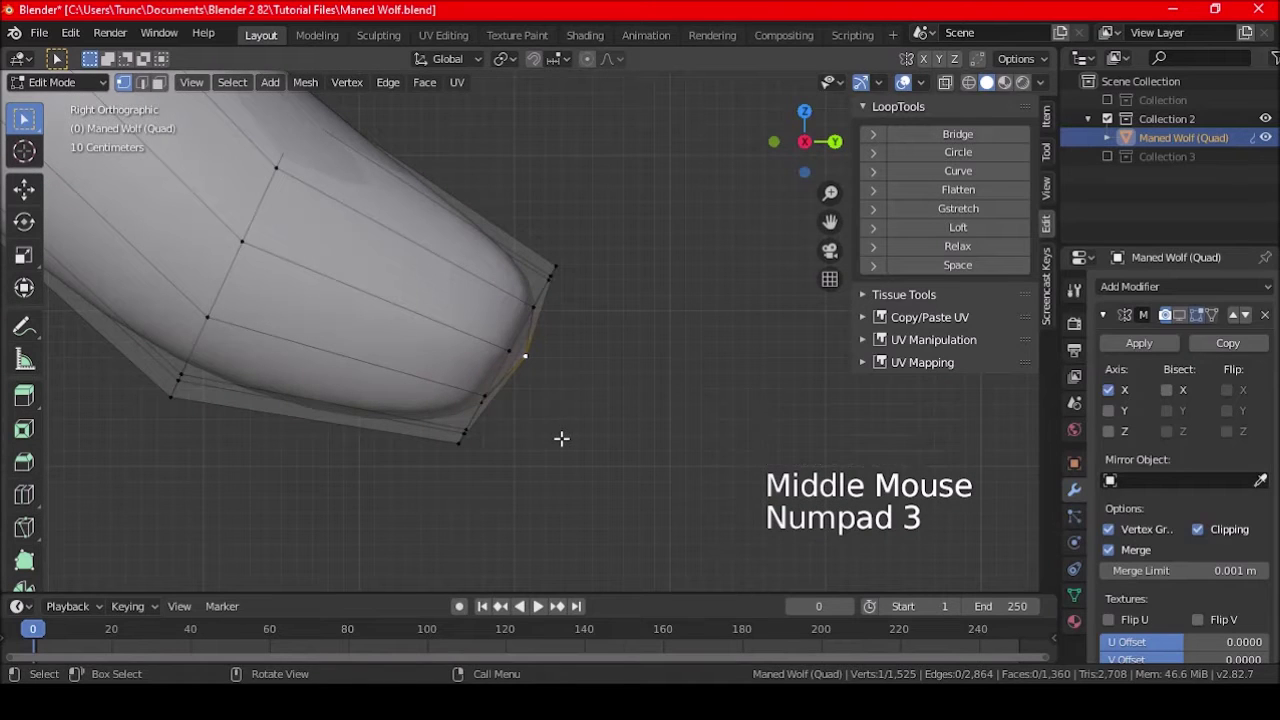
pyautogui.hotkey('alt', 's')
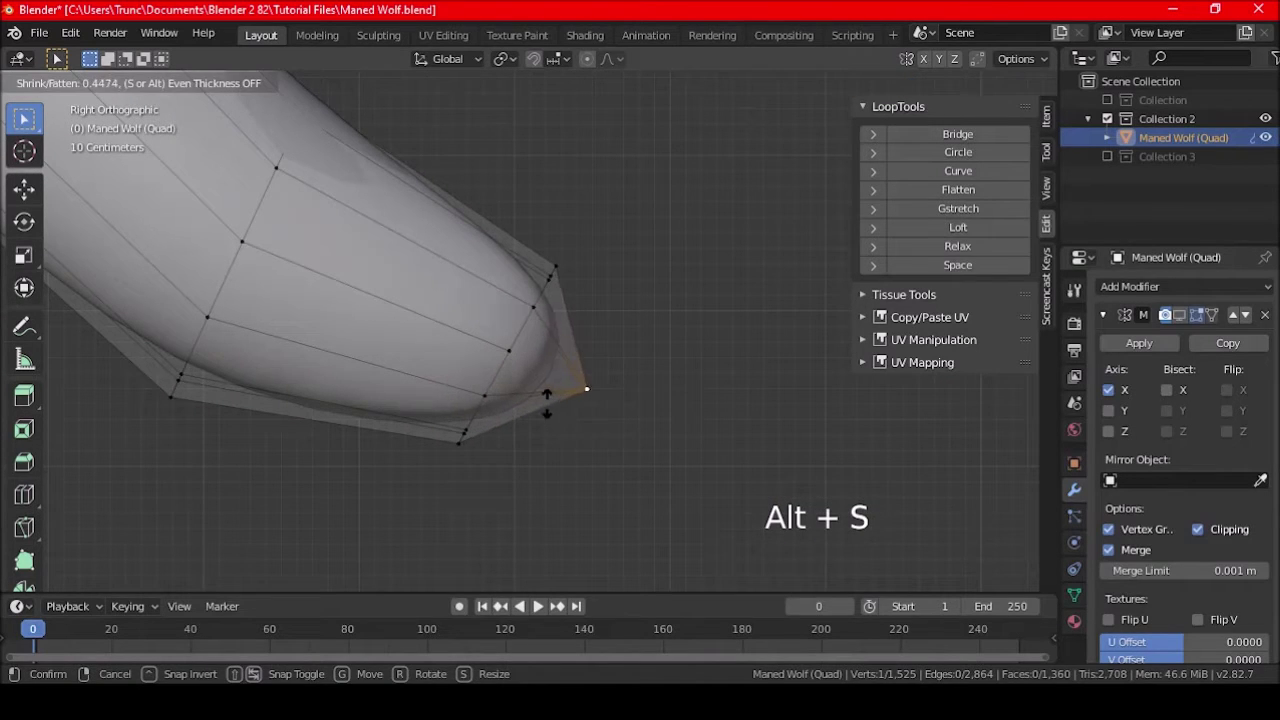
pyautogui.click(546, 402)
pyautogui.press('g')
pyautogui.click(576, 416)
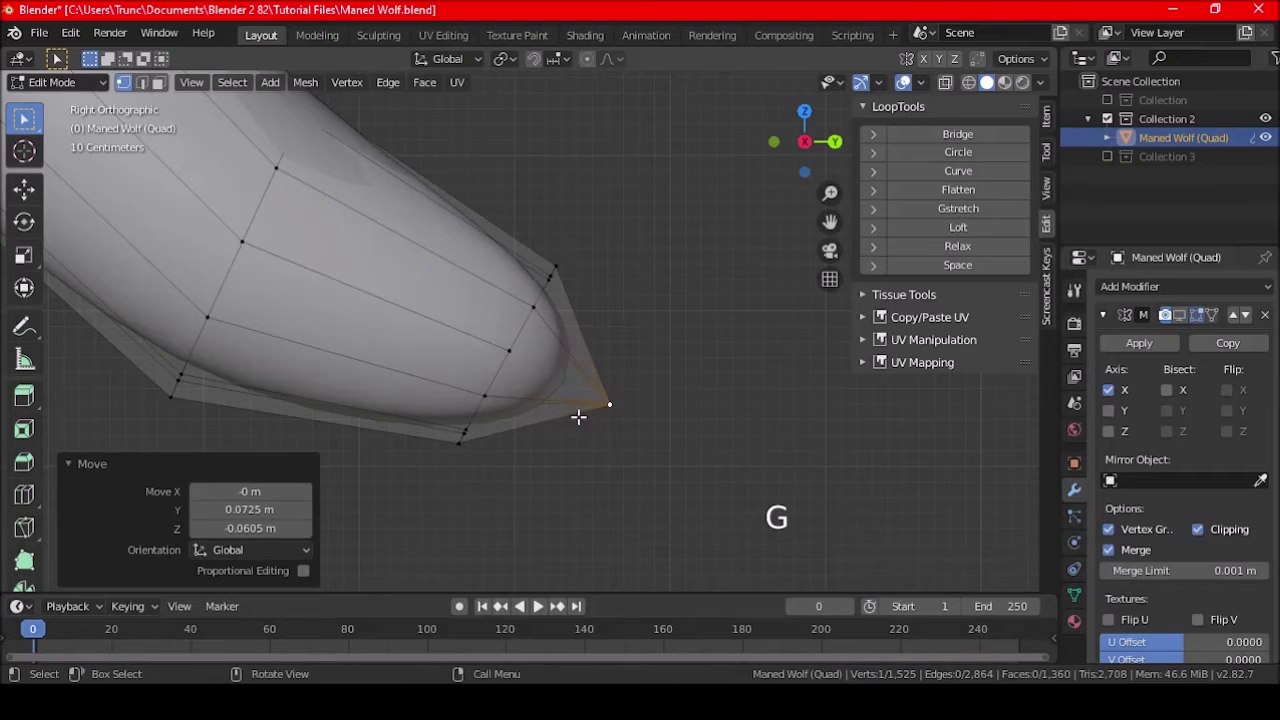
# Step: Apply smooth shading to the maned wolf in Object Mode, check the tail from the side, and return to editing the mesh
pyautogui.scroll(-4, 595, 425)
pyautogui.press('Tab')
pyautogui.moveTo(608, 437); pyautogui.dragTo(480, 430, button='middle')
pyautogui.moveTo(480, 430); pyautogui.dragTo(617, 451, button='middle')
pyautogui.rightClick(449, 350)
pyautogui.click(449, 350)
pyautogui.keyDown('shift'); pyautogui.moveTo(449, 354); pyautogui.dragTo(674, 446, button='middle'); pyautogui.keyUp('shift')
pyautogui.scroll(-2, 632, 446)
pyautogui.press('KP_3')
pyautogui.scroll(-2, 586, 449)
pyautogui.keyDown('shift'); pyautogui.moveTo(586, 449); pyautogui.dragTo(545, 417, button='middle'); pyautogui.keyUp('shift')
pyautogui.press('Tab')
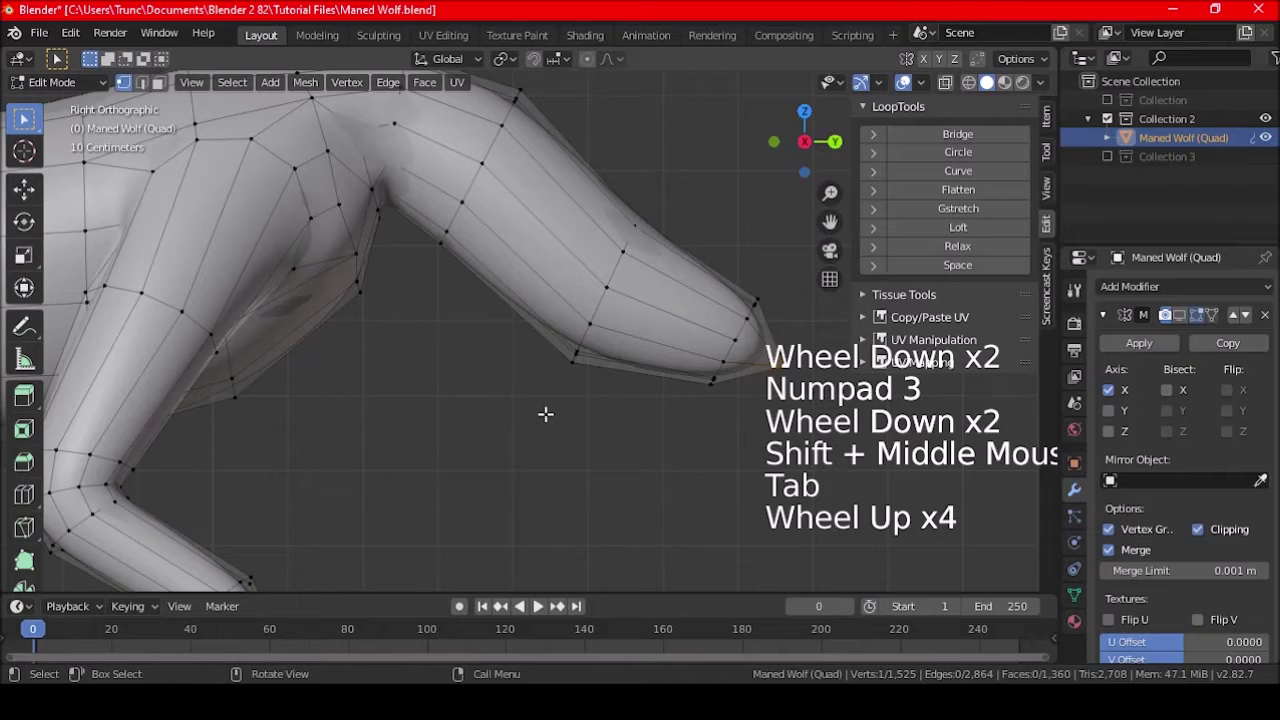
# Step: Enable proportional editing and try to fatten the tail's tip with Shrink/Fatten
pyautogui.keyDown('shift'); pyautogui.moveTo(560, 425); pyautogui.dragTo(611, 113, button='middle'); pyautogui.keyUp('shift')
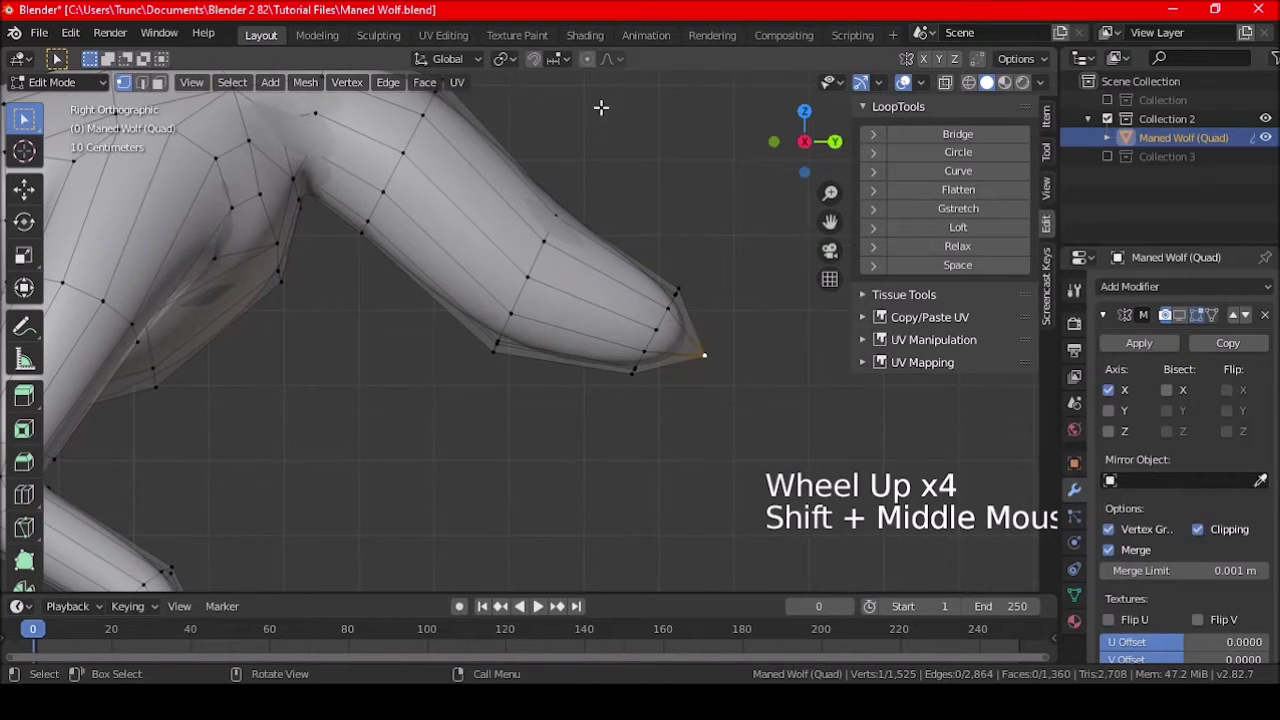
pyautogui.click(588, 59)
pyautogui.scroll(-3, 677, 363)
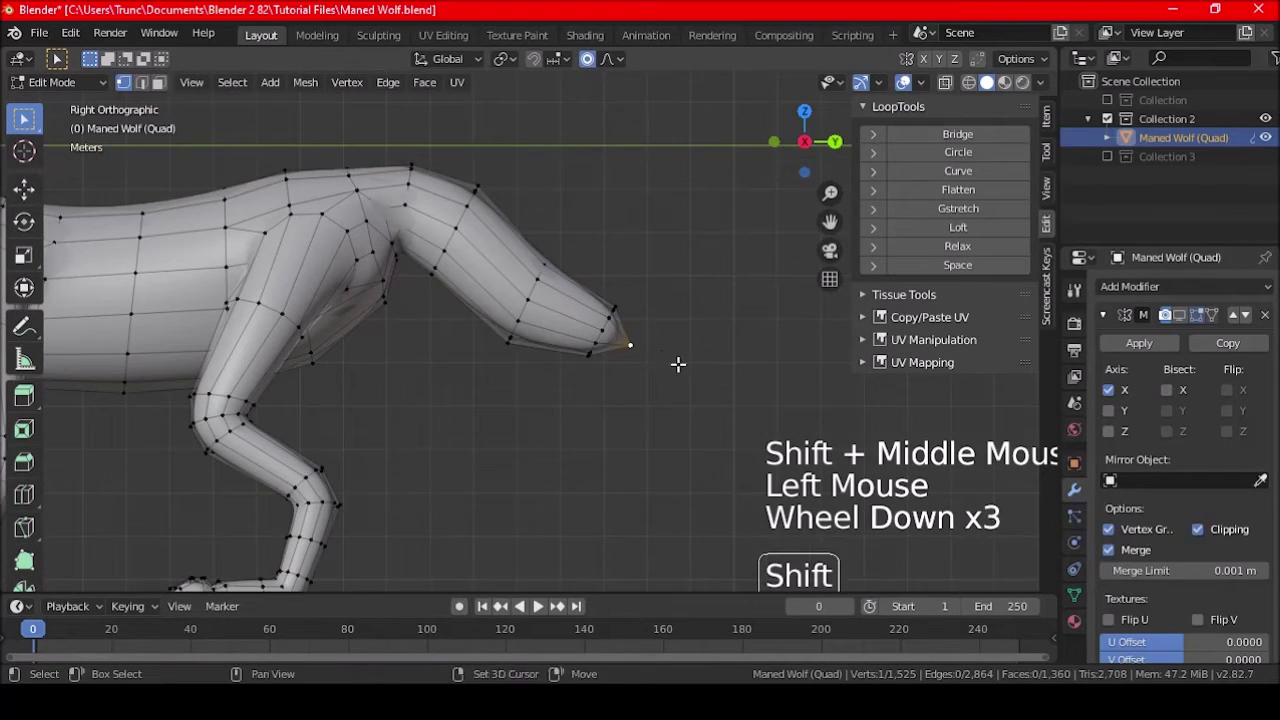
pyautogui.keyDown('shift'); pyautogui.moveTo(677, 363); pyautogui.dragTo(654, 394, button='middle'); pyautogui.keyUp('shift')
pyautogui.hotkey('alt', 's')
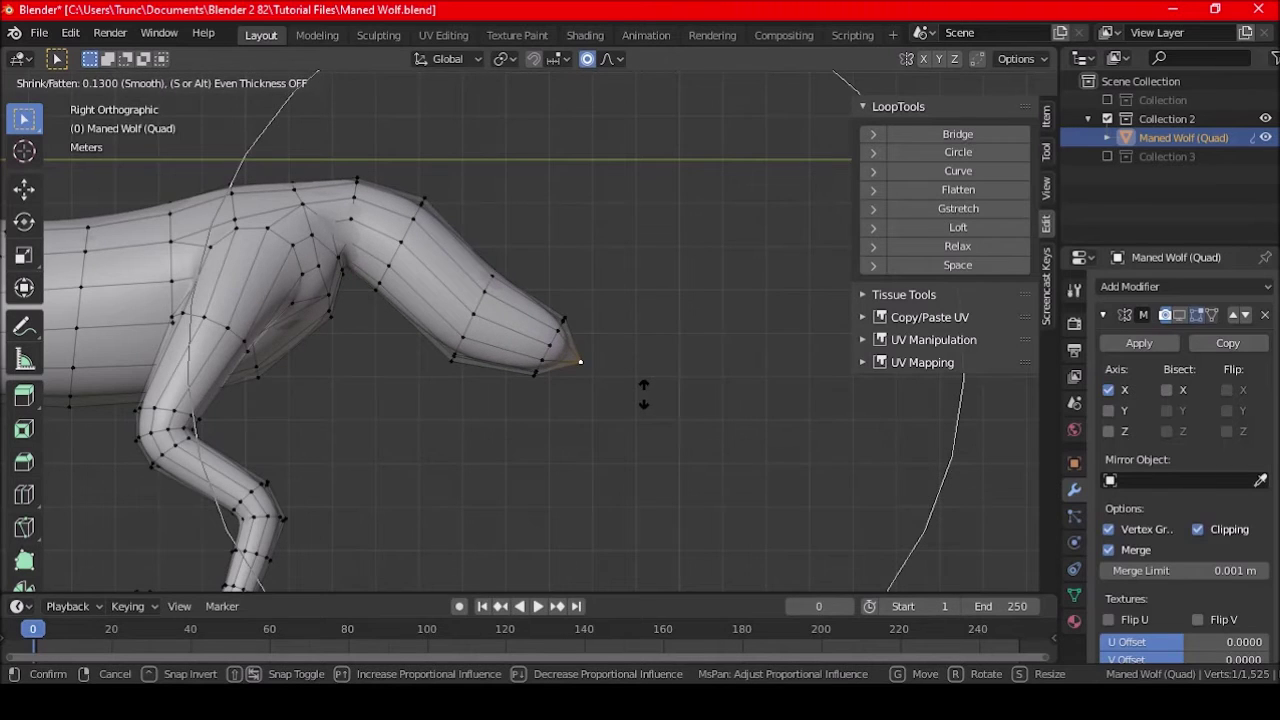
pyautogui.rightClick(645, 396)
# Step: Scale the edge loop around the tail's middle about 1.17 at proportional size 4.18, and fatten it by about 0.3
pyautogui.press('a')
pyautogui.press('a')
pyautogui.press('a')
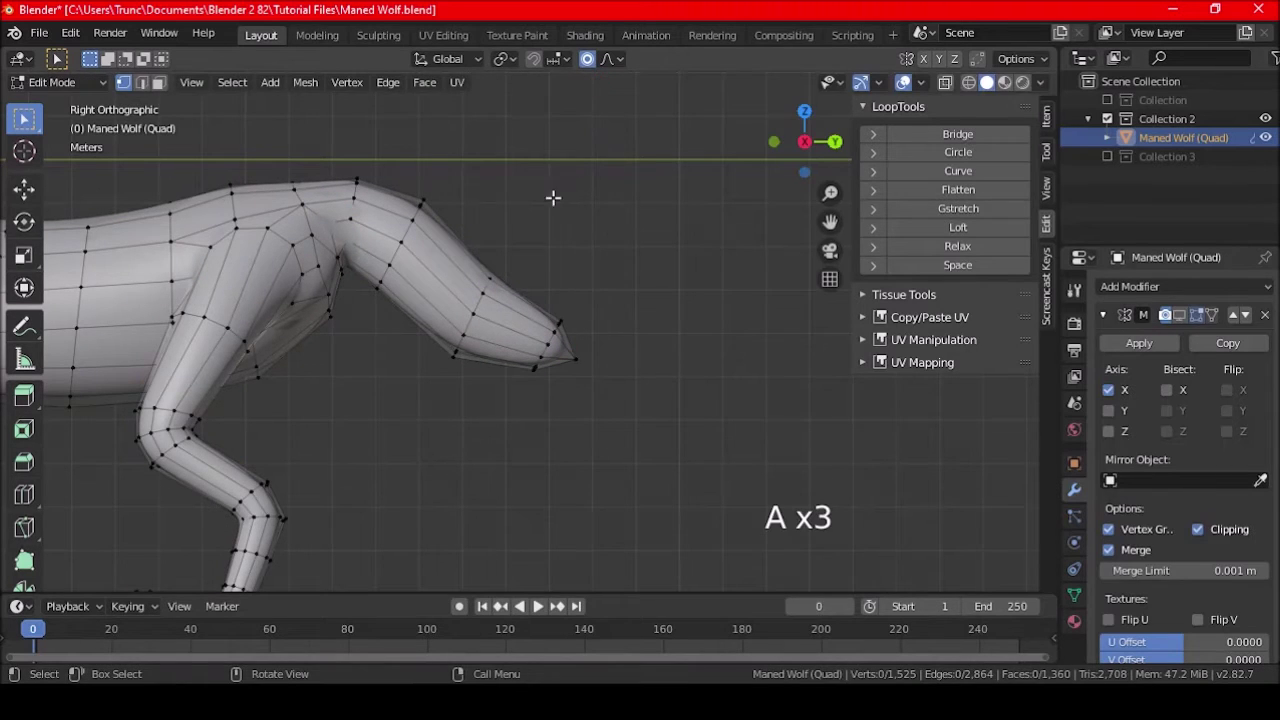
pyautogui.keyDown('alt'); pyautogui.keyDown('shift'); pyautogui.click(476, 313); pyautogui.keyUp('shift'); pyautogui.keyUp('alt')
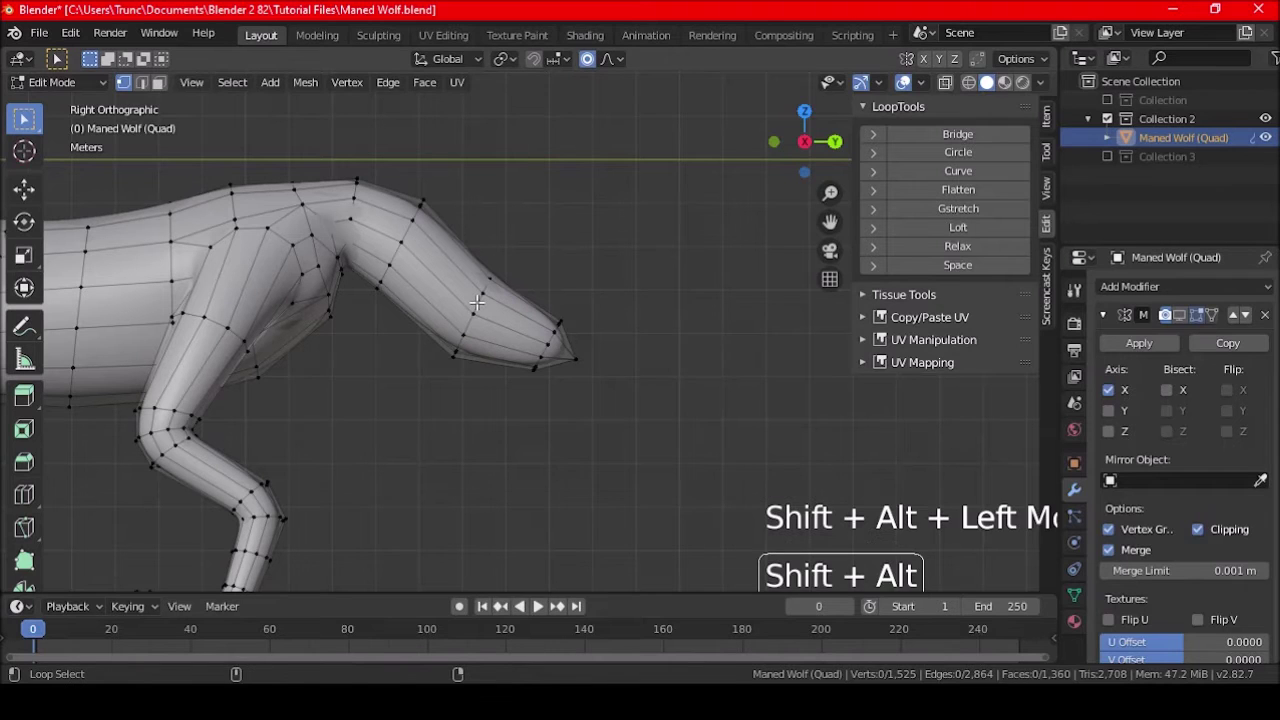
pyautogui.press('s')
pyautogui.scroll(8, 635, 380)
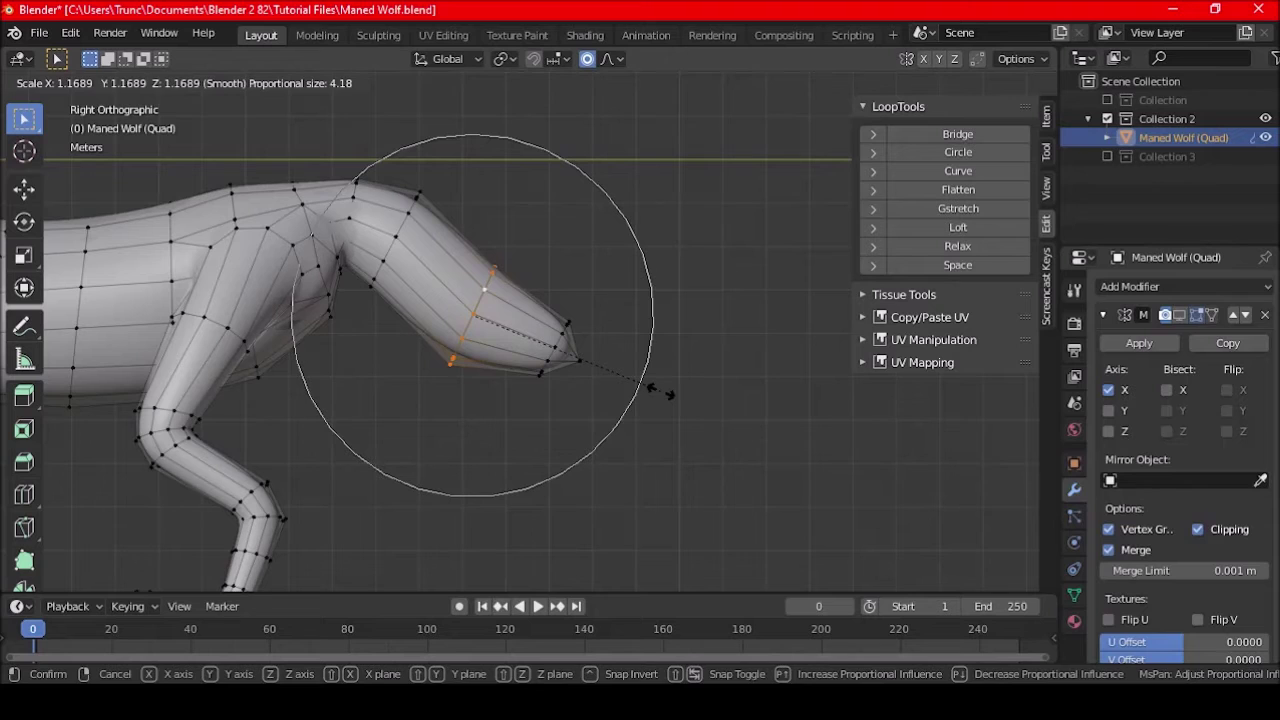
pyautogui.click(655, 390)
pyautogui.hotkey('alt', 's')
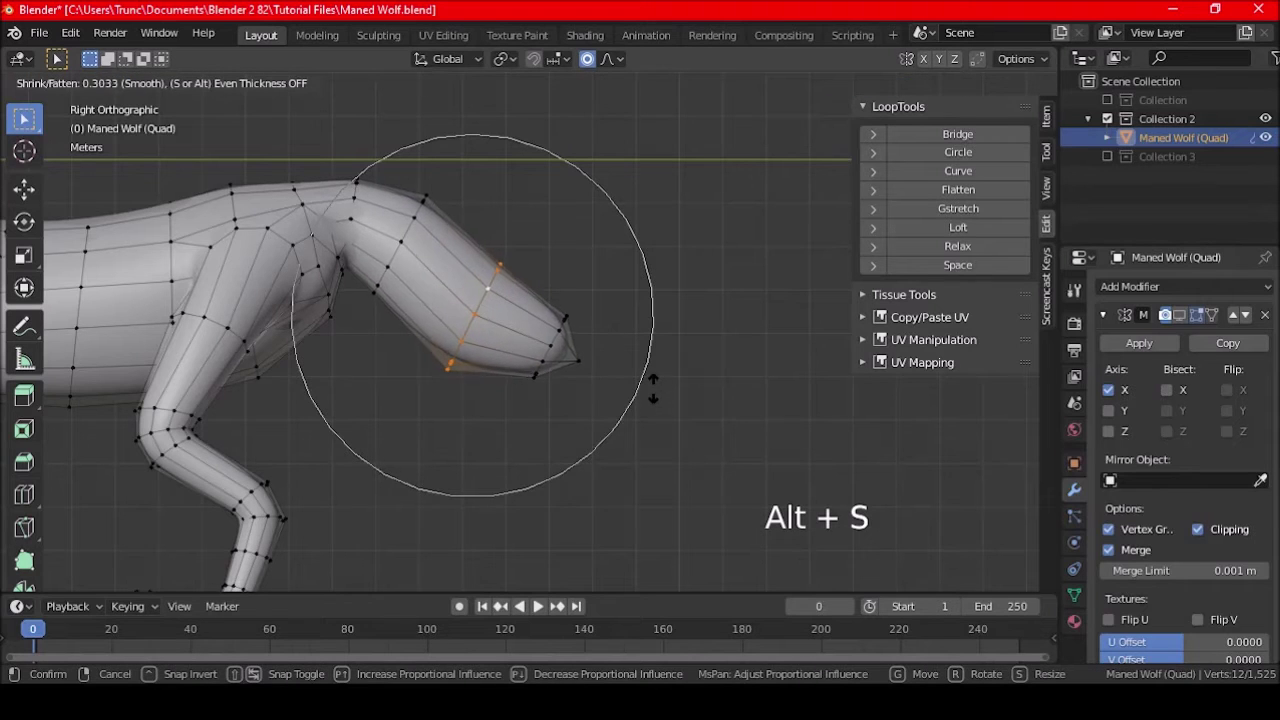
pyautogui.click(600, 372)
# Step: Move the tail's tip vertex about 0.54 m outward and slightly down with proportional editing
pyautogui.click(585, 365)
pyautogui.scroll(-2, 586, 366)
pyautogui.press('g')
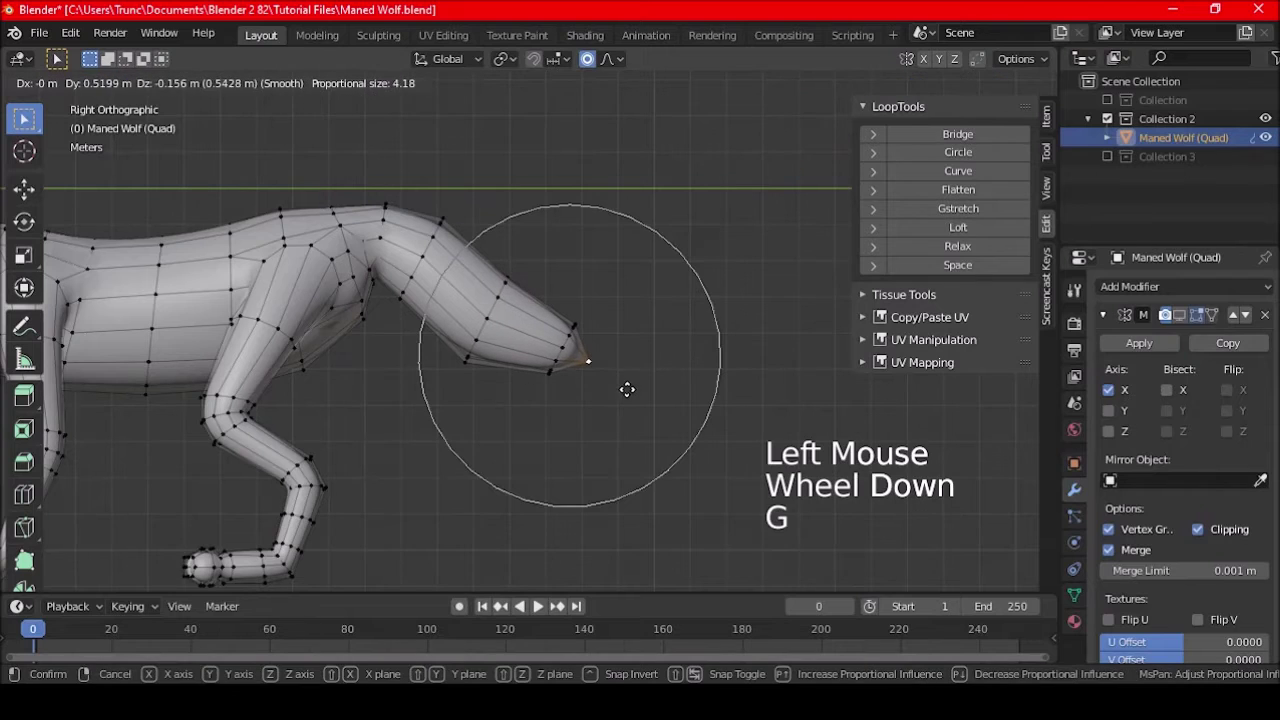
pyautogui.click(632, 392)
# Step: Round the two edge loops around the tail's upper and middle sections with LoopTools Circle, and clear the selection
pyautogui.press('a')
pyautogui.press('a')
pyautogui.press('a')
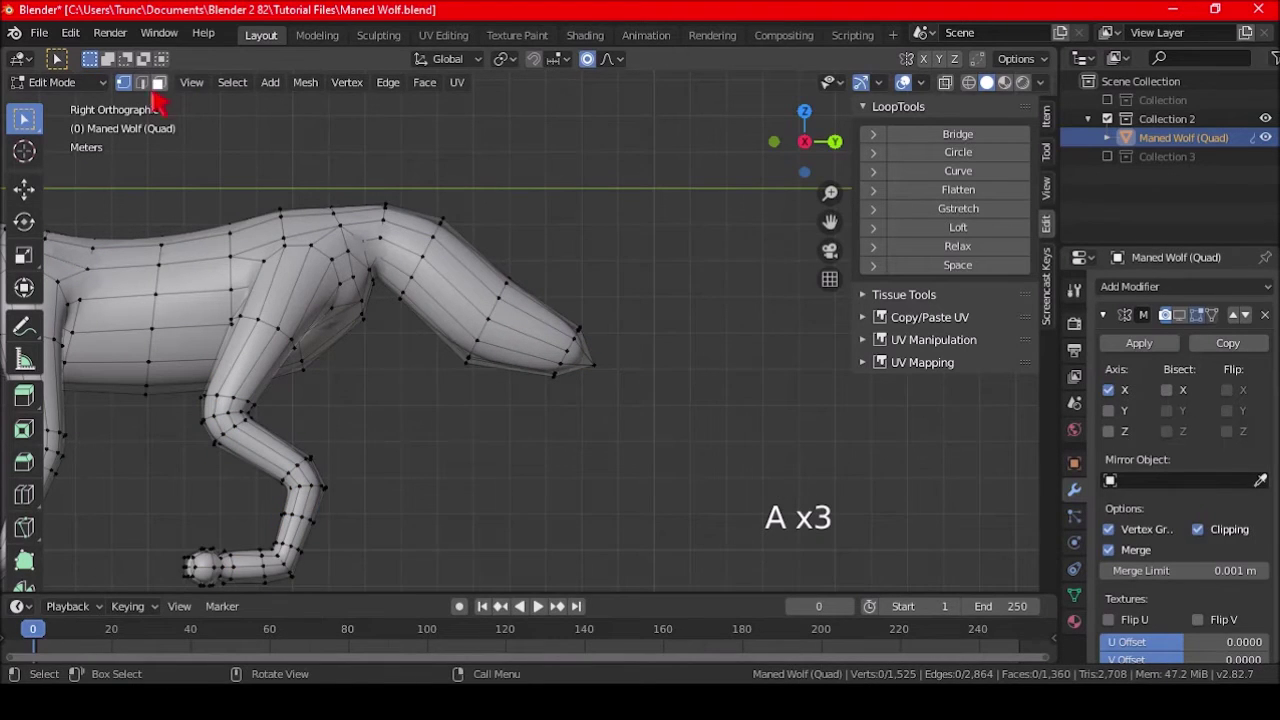
pyautogui.click(141, 82)
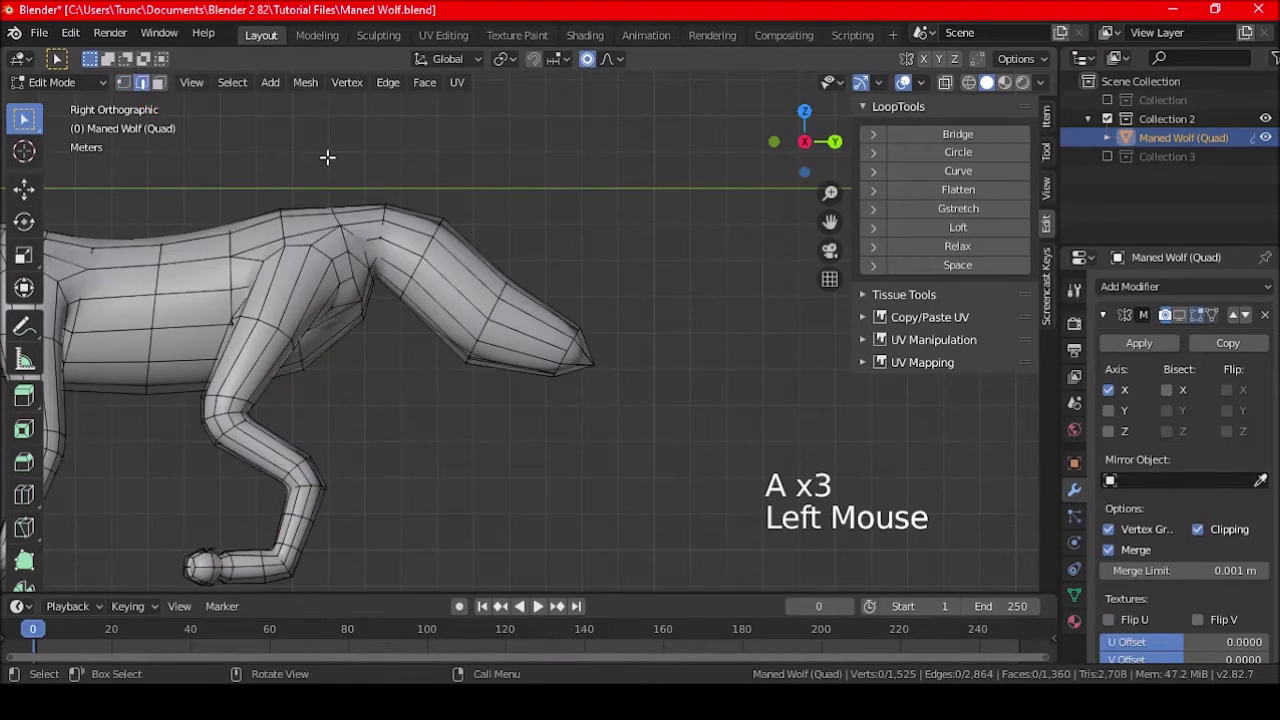
pyautogui.keyDown('alt'); pyautogui.keyDown('shift'); pyautogui.click(428, 238); pyautogui.keyUp('shift'); pyautogui.keyUp('alt')
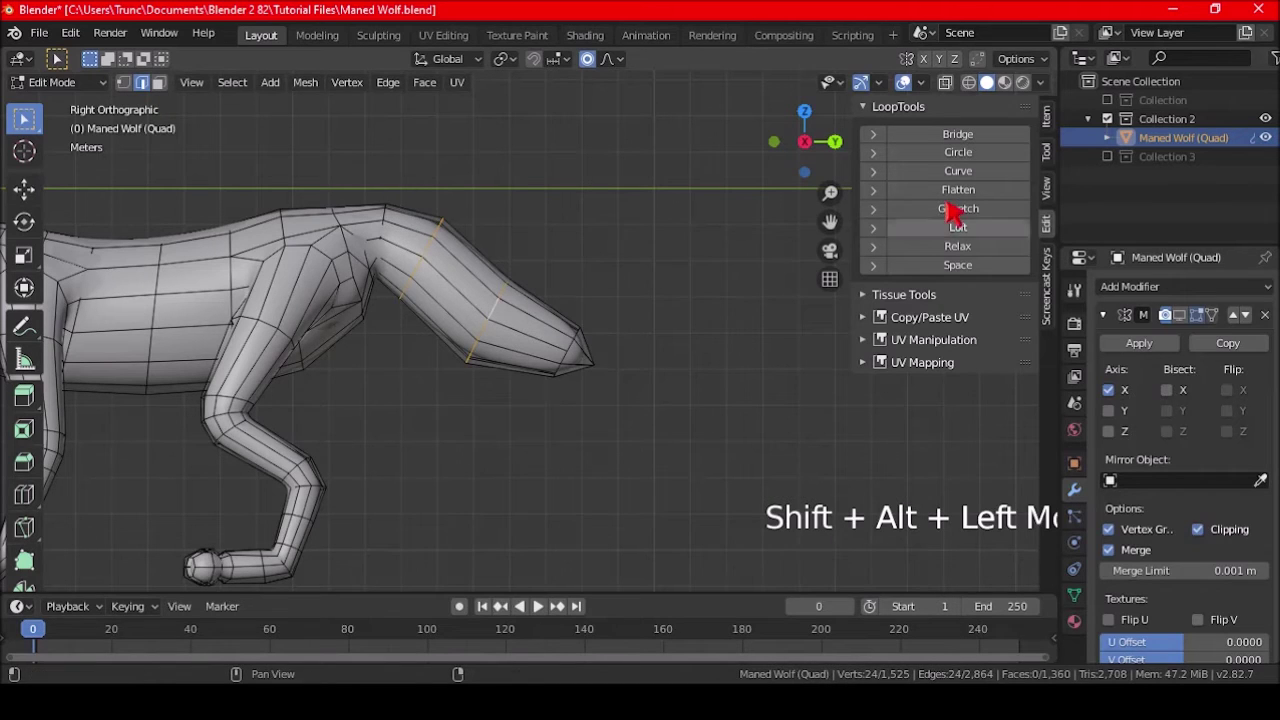
pyautogui.click(958, 152)
pyautogui.press('a')
pyautogui.press('a')
pyautogui.press('a')
# Step: Select the ring of vertices around the tail's tip without the tip vertex, round it with LoopTools Circle, and deselect
pyautogui.moveTo(619, 318); pyautogui.dragTo(534, 309, button='middle')
pyautogui.scroll(6, 534, 309)
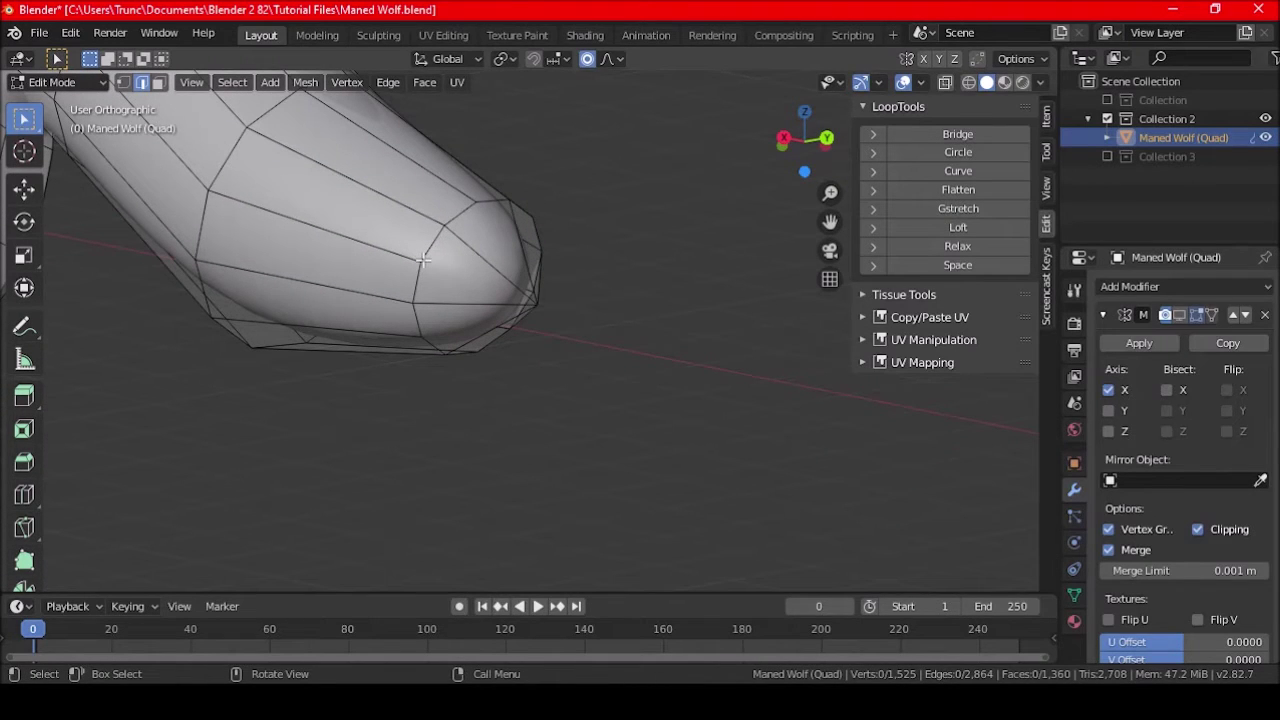
pyautogui.hotkey('shift', 'alt')
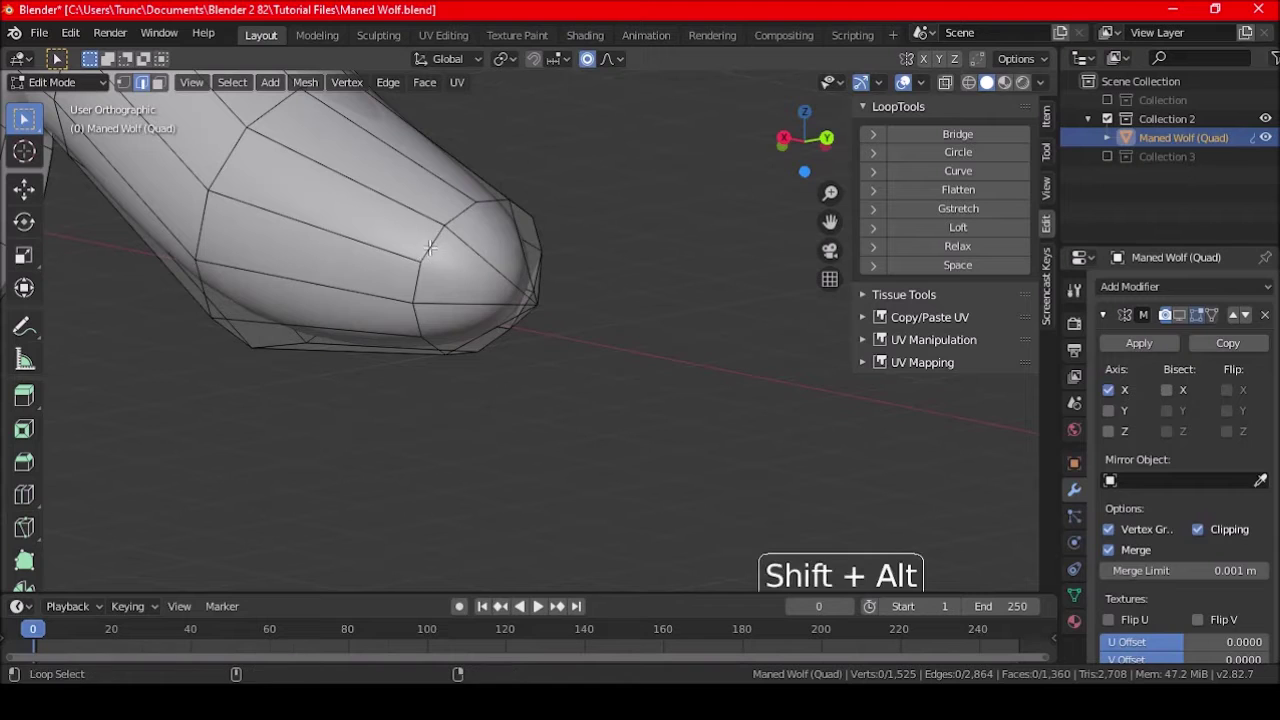
pyautogui.hotkey('ctrl', 'z')
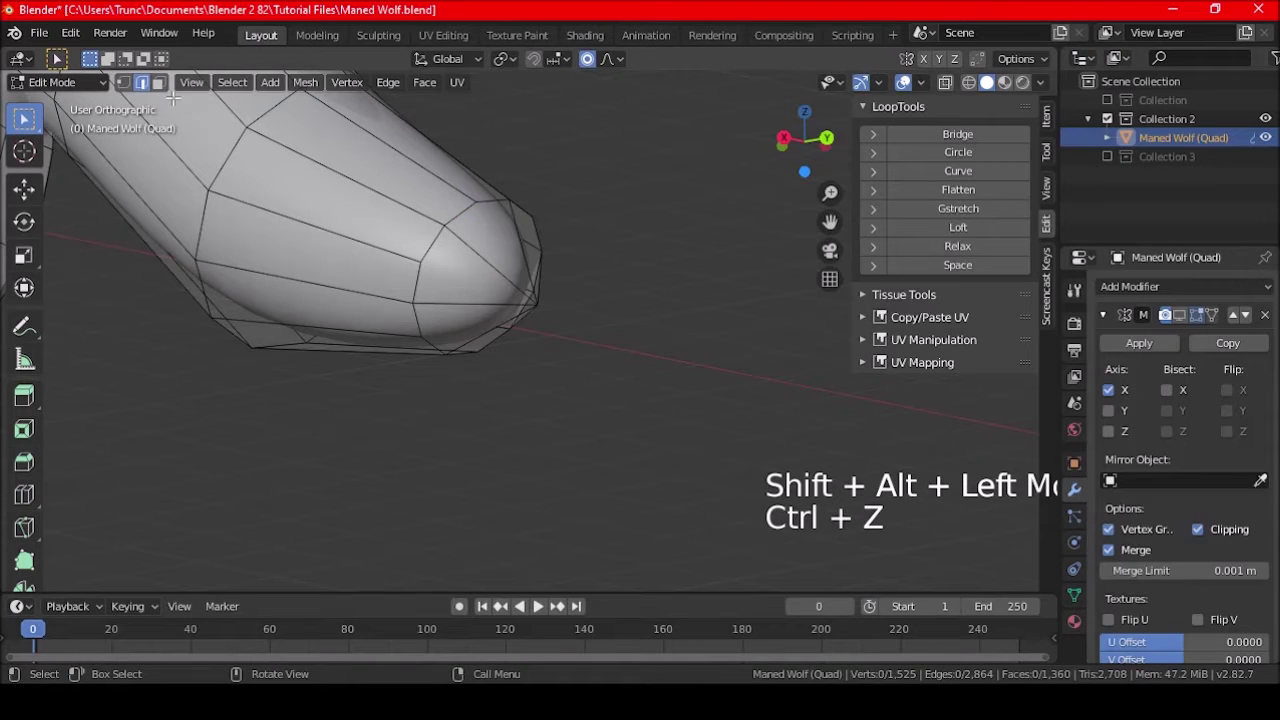
pyautogui.click(121, 83)
pyautogui.moveTo(540, 309); pyautogui.dragTo(500, 330, button='middle')
pyautogui.press('ctrl+KP_Add')
pyautogui.keyDown('shift'); pyautogui.click(535, 298); pyautogui.keyUp('shift')
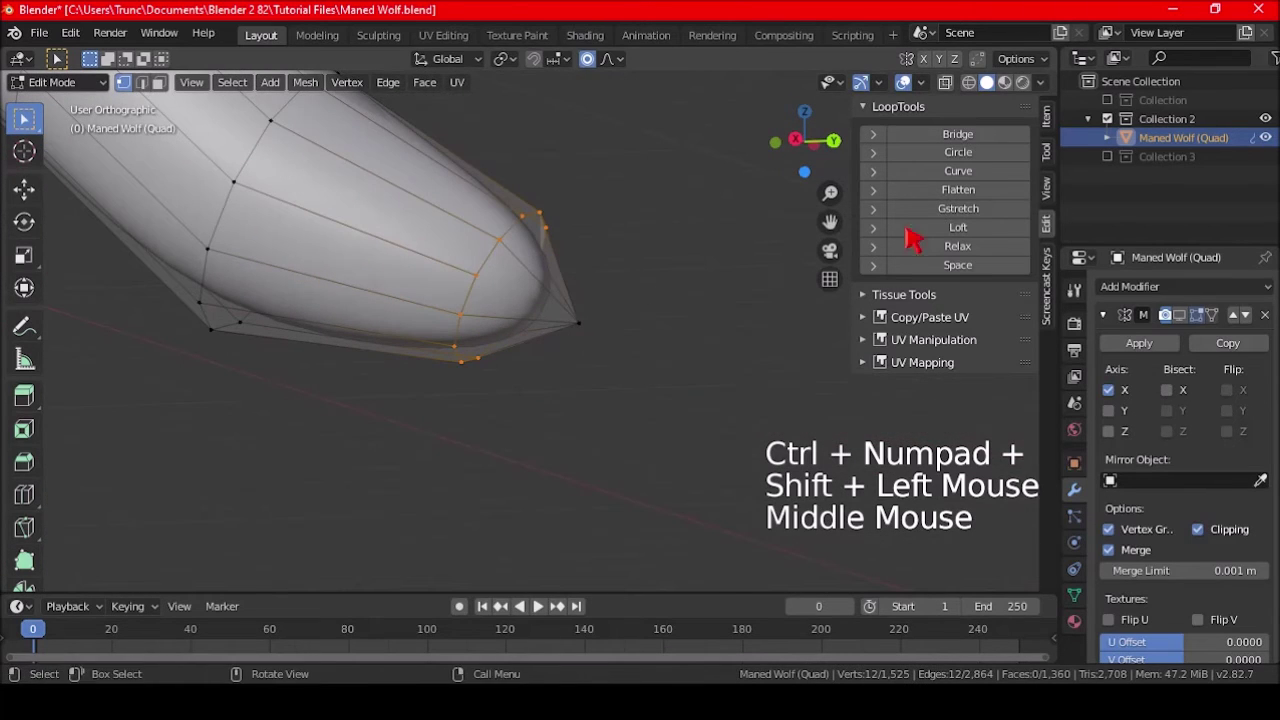
pyautogui.click(958, 158)
pyautogui.press('a')
pyautogui.press('a')
pyautogui.press('a')
# Step: Check the tail's overall shape, switch to Object Mode, and save Maned Wolf.blend
pyautogui.scroll(-9, 565, 333)
pyautogui.keyDown('shift'); pyautogui.moveTo(491, 342); pyautogui.dragTo(450, 411, button='middle'); pyautogui.keyUp('shift')
pyautogui.scroll(4, 512, 358)
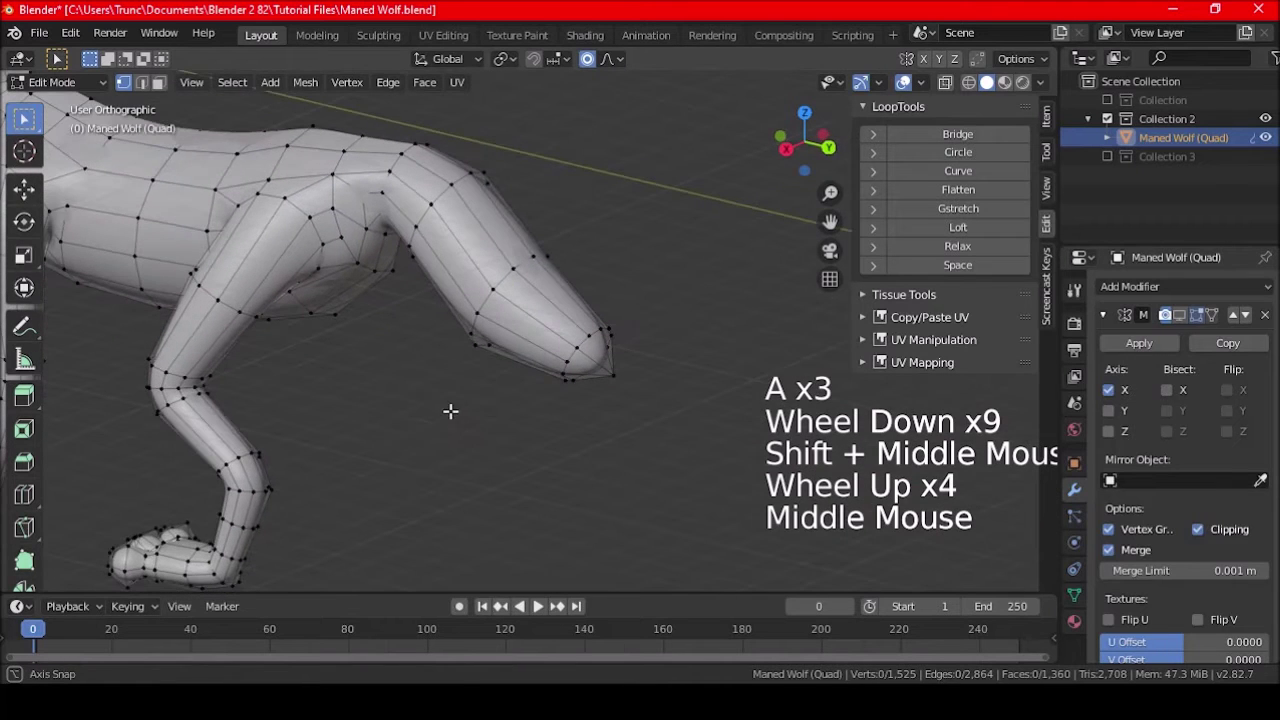
pyautogui.moveTo(380, 275); pyautogui.dragTo(571, 278, button='middle')
pyautogui.scroll(-3, 565, 300)
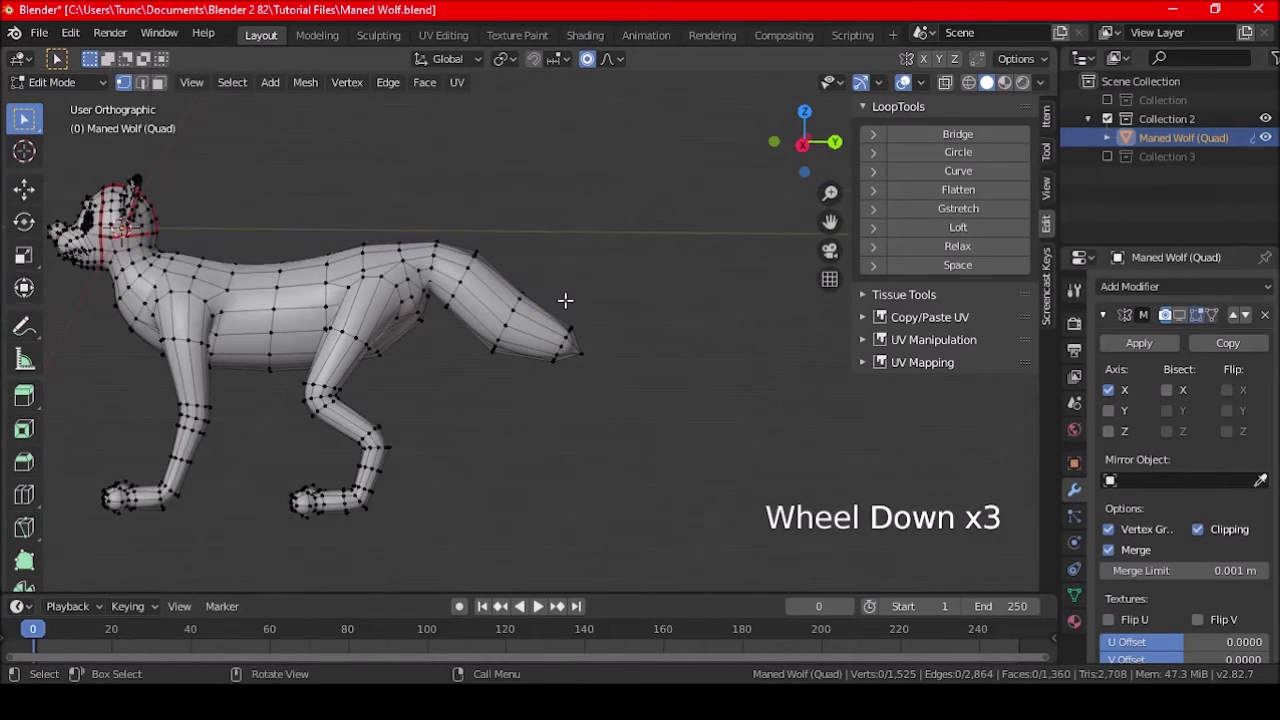
pyautogui.press('Tab')
pyautogui.keyDown('shift'); pyautogui.moveTo(520, 332); pyautogui.dragTo(600, 380, button='middle'); pyautogui.keyUp('shift')
pyautogui.scroll(1, 590, 365)
pyautogui.hotkey('ctrl', 's')
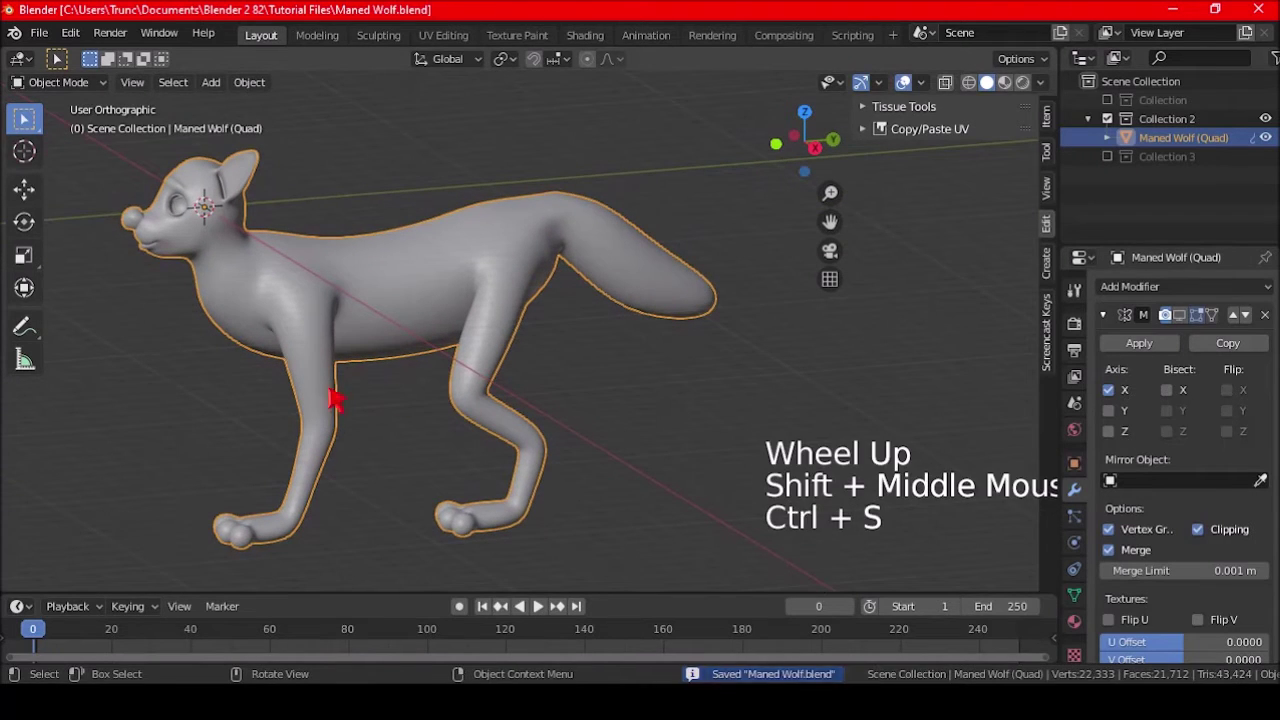
# Step: Return to editing the mesh in the right side view and turn off proportional editing
pyautogui.press('KP_3')
pyautogui.scroll(-2, 535, 322)
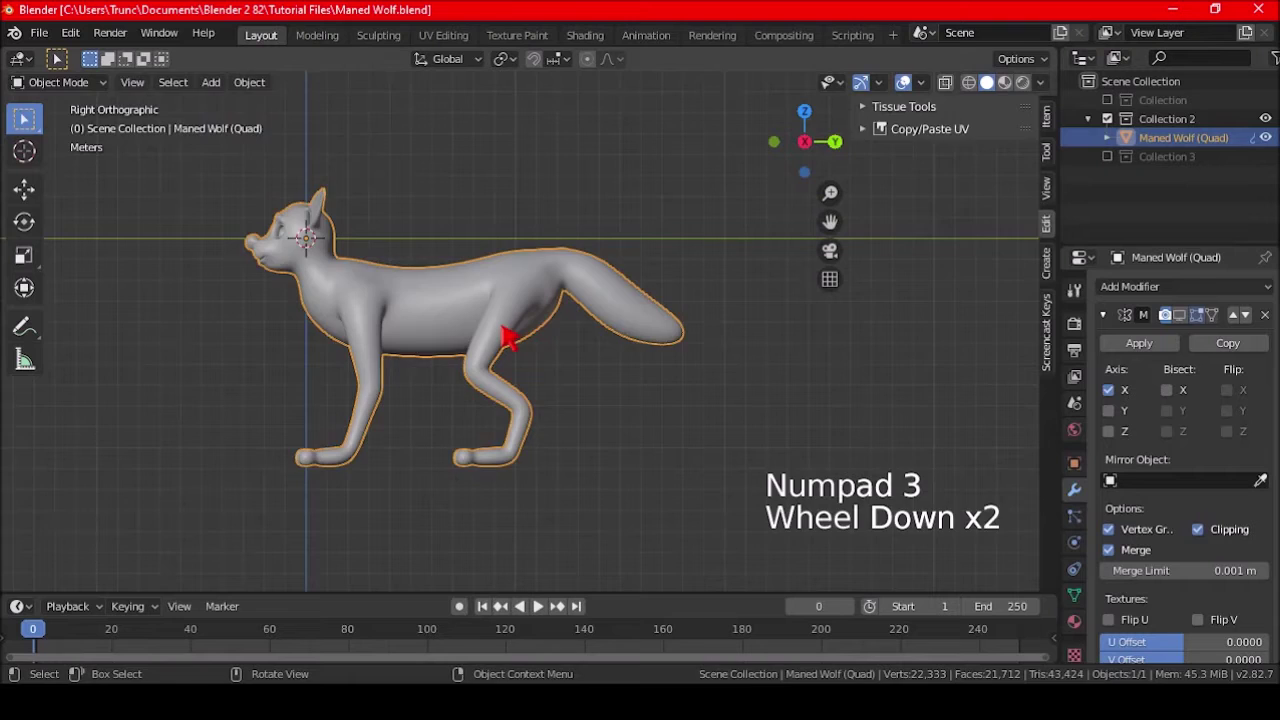
pyautogui.press('Tab')
pyautogui.keyDown('shift'); pyautogui.moveTo(580, 357); pyautogui.dragTo(500, 385, button='middle'); pyautogui.keyUp('shift')
pyautogui.click(588, 59)
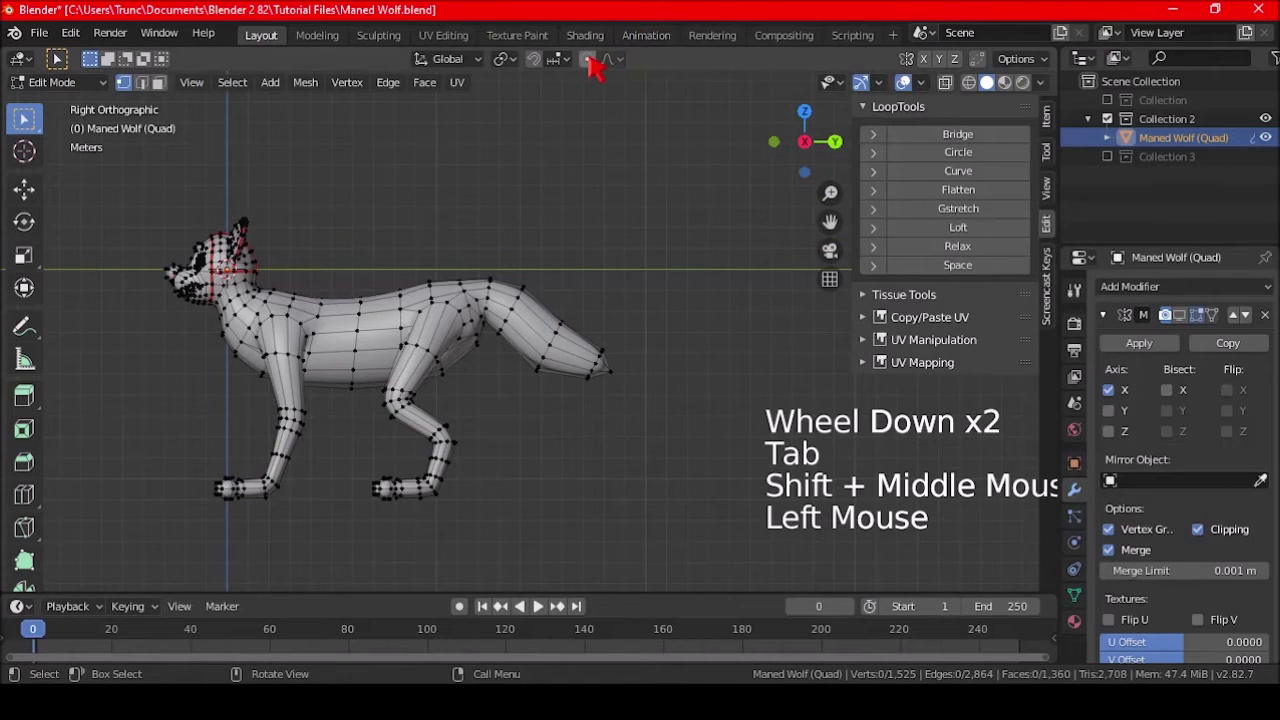
# Step: Try to add an edge loop near the tail's base and round it with LoopTools Circle
pyautogui.scroll(5, 544, 320)
pyautogui.keyDown('shift'); pyautogui.moveTo(544, 320); pyautogui.dragTo(500, 300, button='middle'); pyautogui.keyUp('shift')
pyautogui.hotkey('ctrl', 'r')
pyautogui.moveTo(453, 237); pyautogui.dragTo(450, 238)
pyautogui.click(955, 152)
pyautogui.moveTo(835, 193); pyautogui.dragTo(307, 306, button='middle')
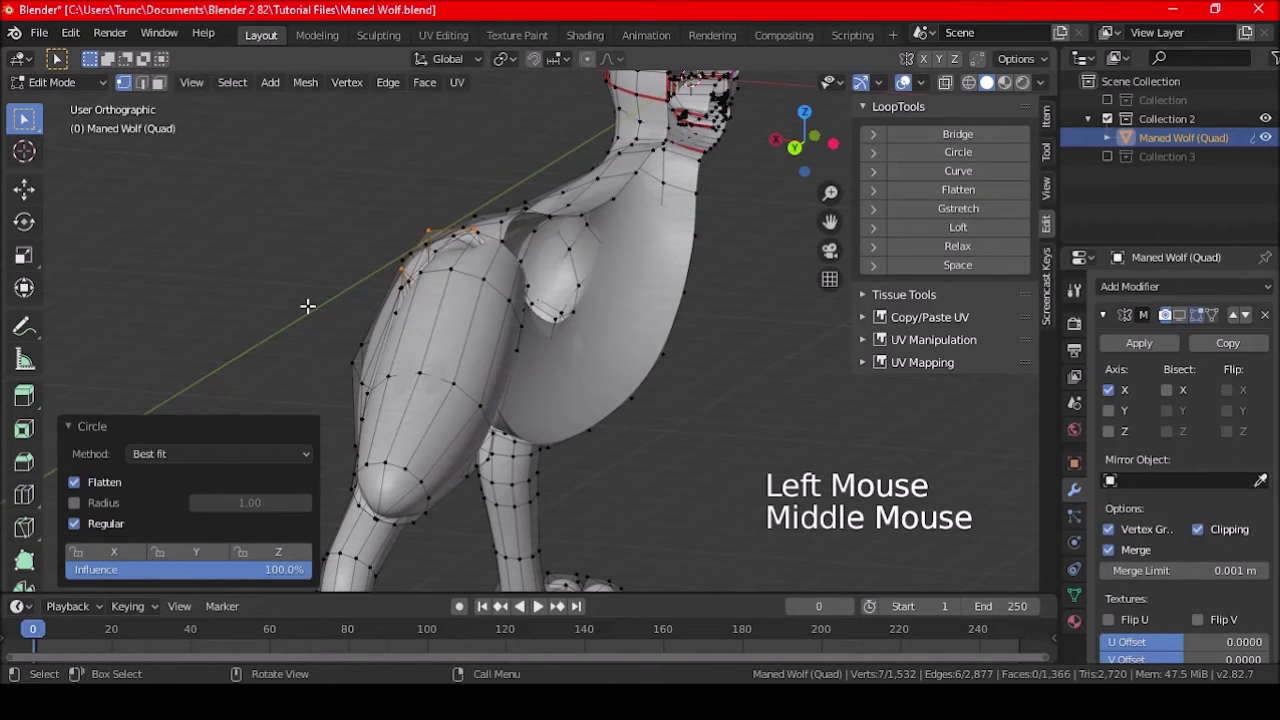
# Step: Undo the circle operation and the added edge loop near the tail's base
pyautogui.hotkey('ctrl', 'z')
pyautogui.moveTo(317, 306); pyautogui.dragTo(543, 240, button='middle')
pyautogui.hotkey('ctrl', 'z')
pyautogui.scroll(-2, 540, 241)
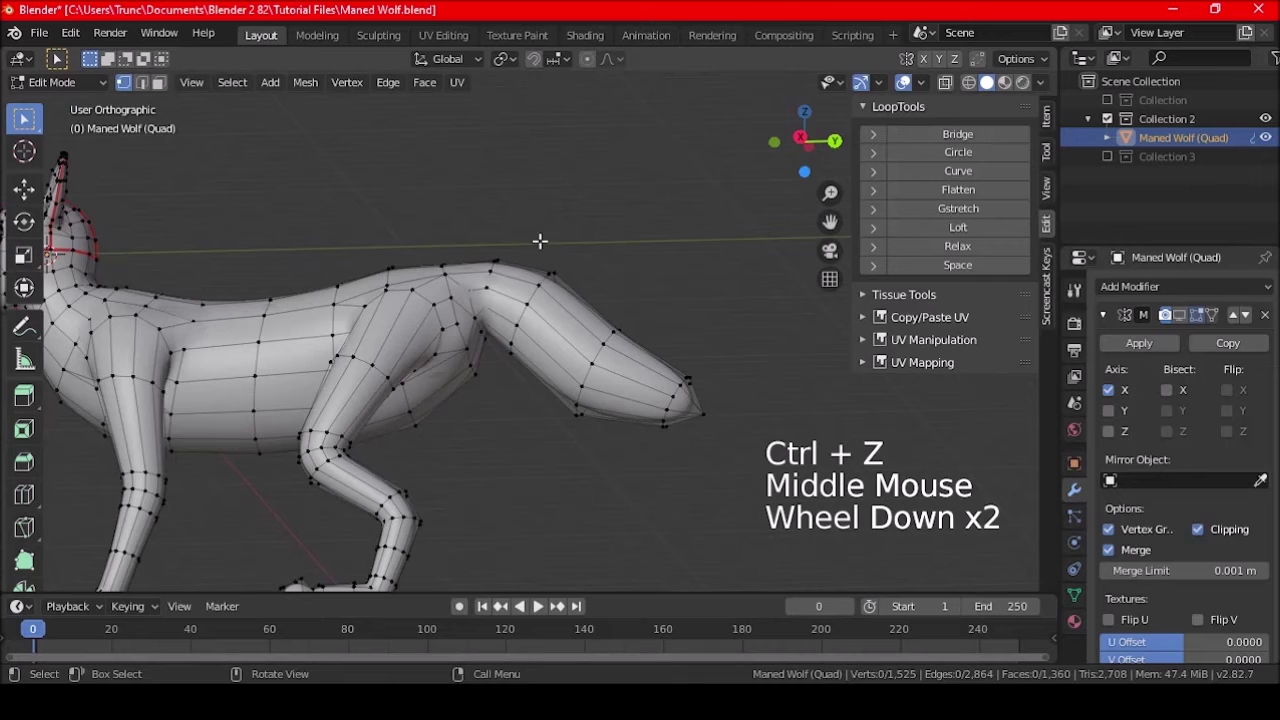
# Step: Move the edge loop halfway along the tail slightly backward and down toward the tip in the right side view
pyautogui.press('KP_3')
pyautogui.keyDown('shift'); pyautogui.moveTo(662, 439); pyautogui.dragTo(572, 309, button='middle'); pyautogui.keyUp('shift')
pyautogui.scroll(1, 586, 326)
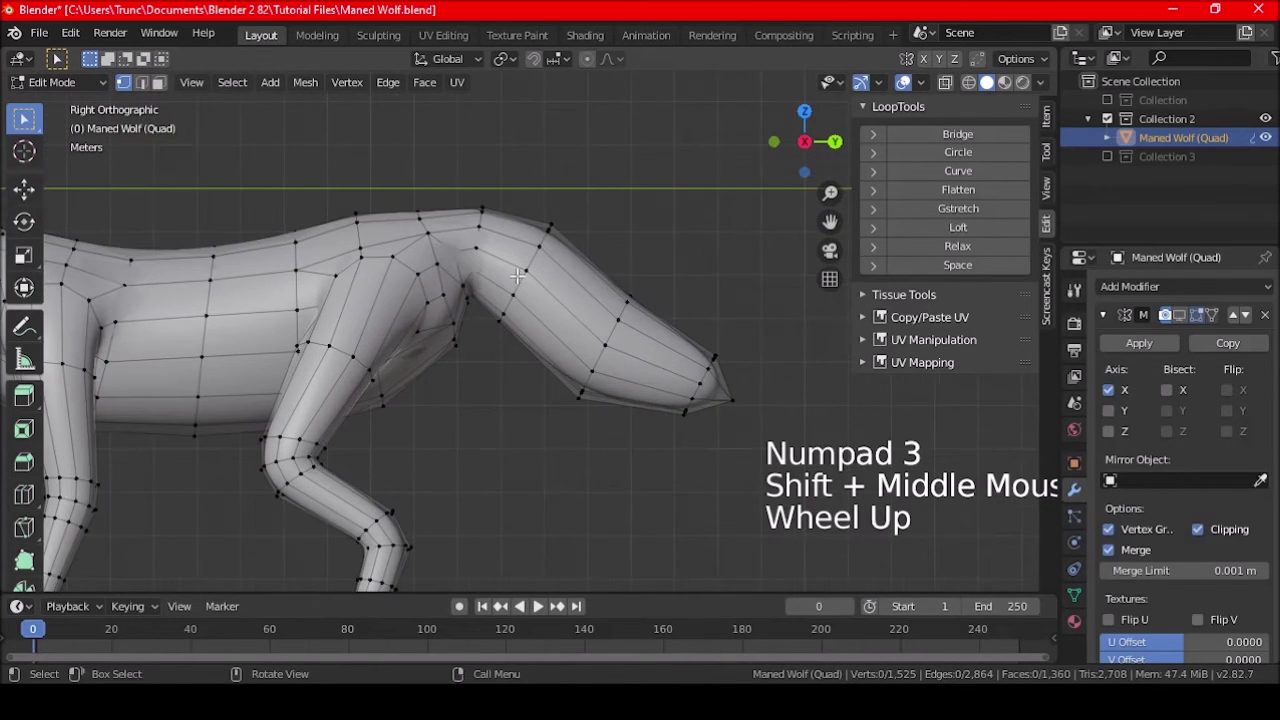
pyautogui.keyDown('alt'); pyautogui.keyDown('shift'); pyautogui.click(605, 368); pyautogui.keyUp('shift'); pyautogui.keyUp('alt')
pyautogui.press('g')
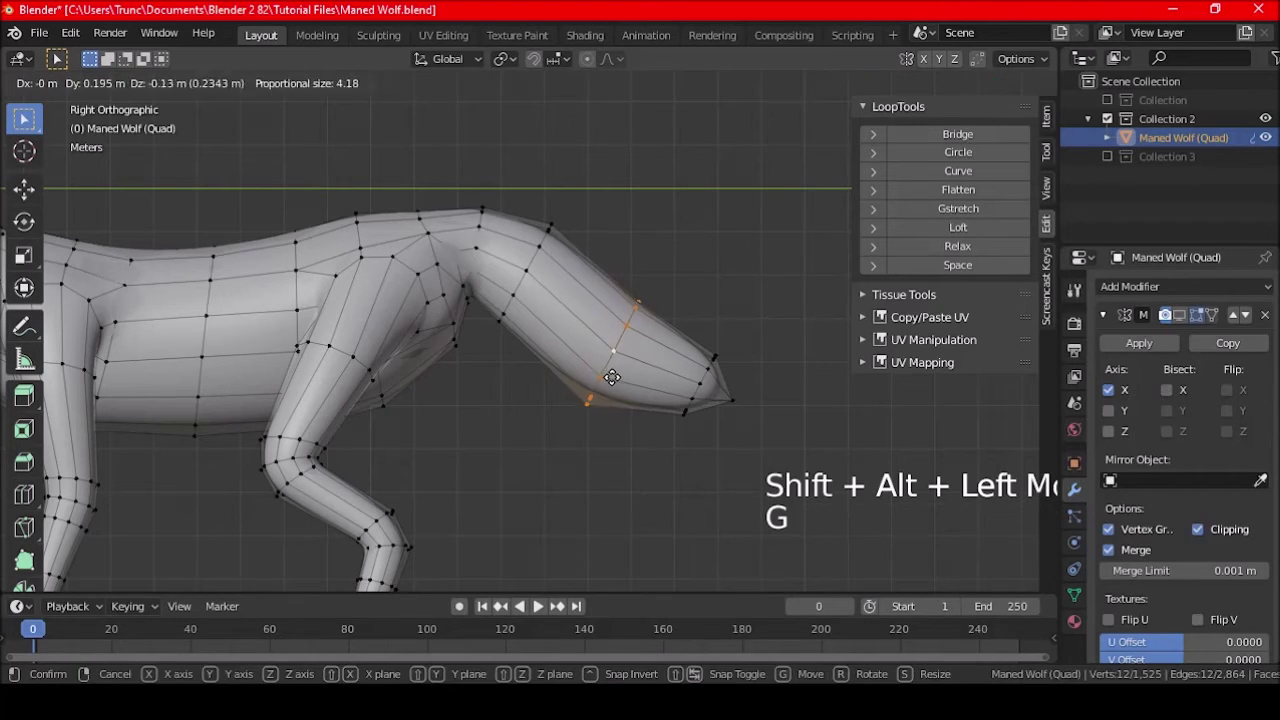
pyautogui.press('a')
pyautogui.press('a')
pyautogui.press('a')
# Step: Move the upper tail's edge loop about 0.41 m along Y and -0.26 m along Z
pyautogui.keyDown('alt'); pyautogui.keyDown('shift'); pyautogui.click(528, 312); pyautogui.keyUp('shift'); pyautogui.keyUp('alt')
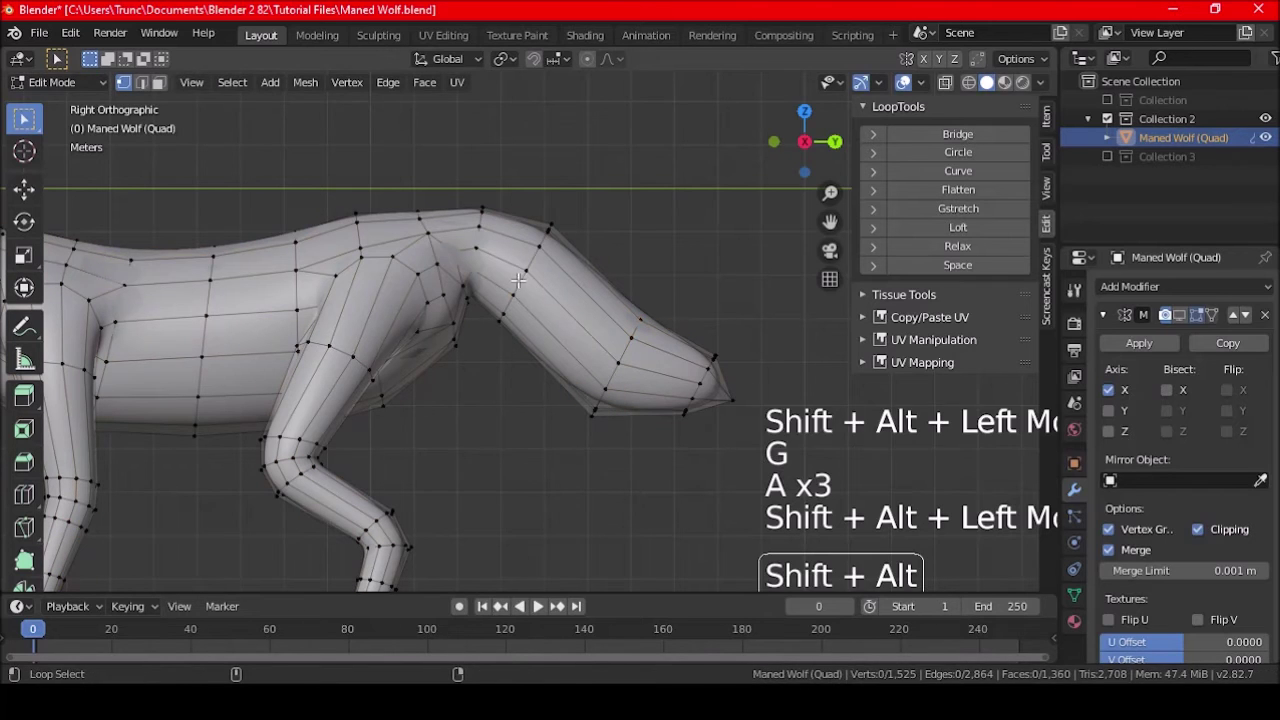
pyautogui.press('g')
pyautogui.click(617, 326)
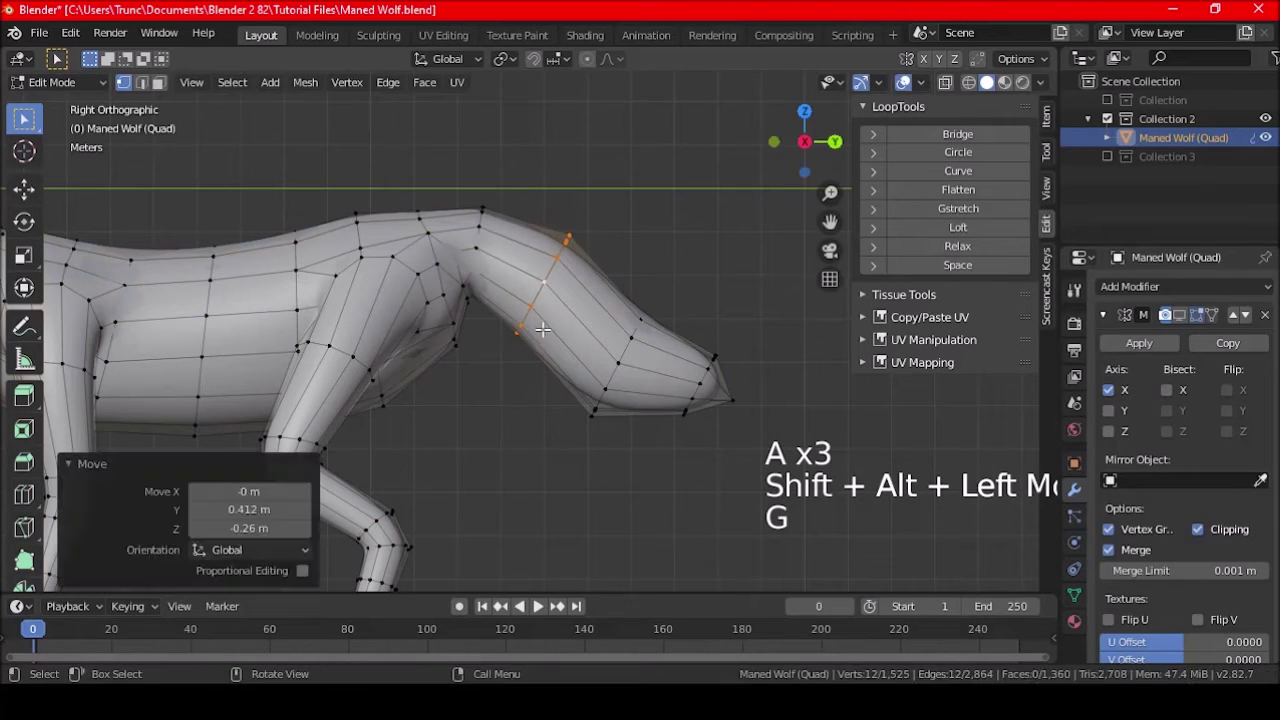
pyautogui.press('a')
pyautogui.press('a')
pyautogui.press('a')
# Step: Move the edge loop at the tail's base slightly backward, then clear the selection
pyautogui.keyDown('alt'); pyautogui.keyDown('shift'); pyautogui.click(492, 305); pyautogui.keyUp('shift'); pyautogui.keyUp('alt')
pyautogui.press('g')
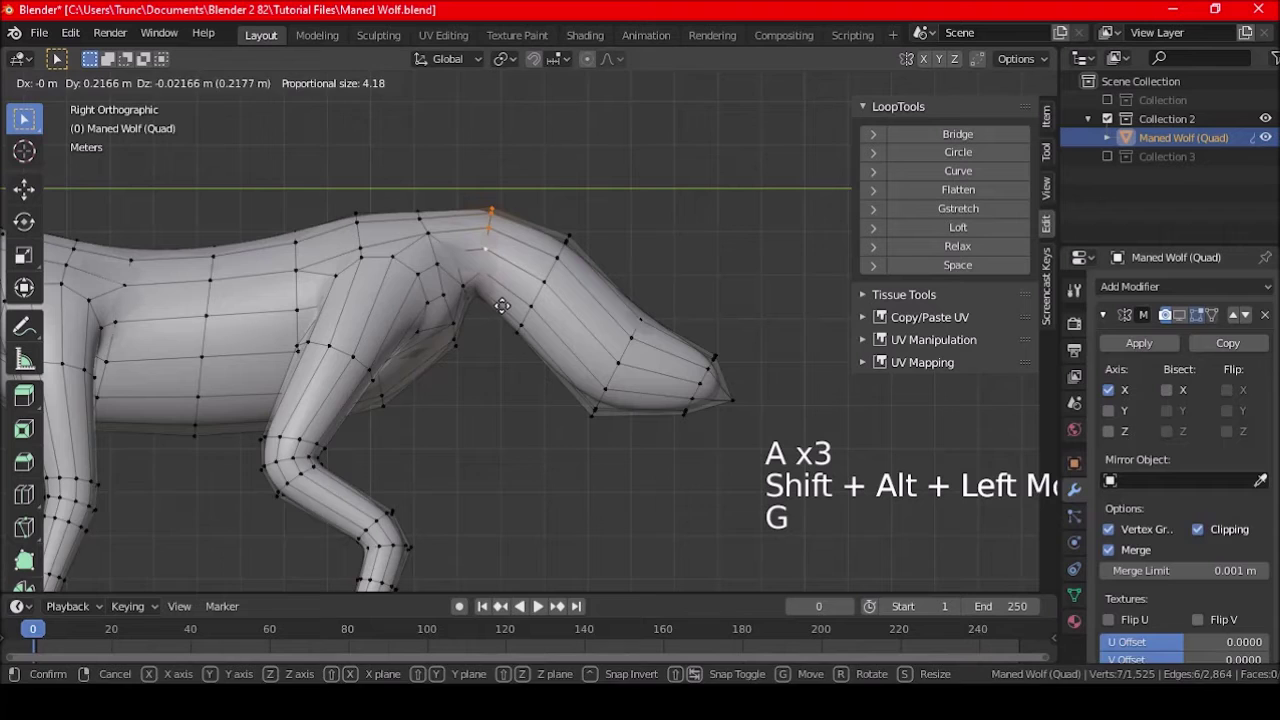
pyautogui.click(502, 305)
pyautogui.press('a')
pyautogui.press('a')
pyautogui.press('a')
# Step: Select the tail's lengthwise loops on the far side of the mirror plane and delete their vertices
pyautogui.moveTo(502, 308); pyautogui.dragTo(517, 266, button='middle')
pyautogui.keyDown('alt'); pyautogui.keyDown('shift'); pyautogui.click(517, 266); pyautogui.keyUp('shift'); pyautogui.keyUp('alt')
pyautogui.moveTo(571, 386); pyautogui.dragTo(594, 237, button='middle')
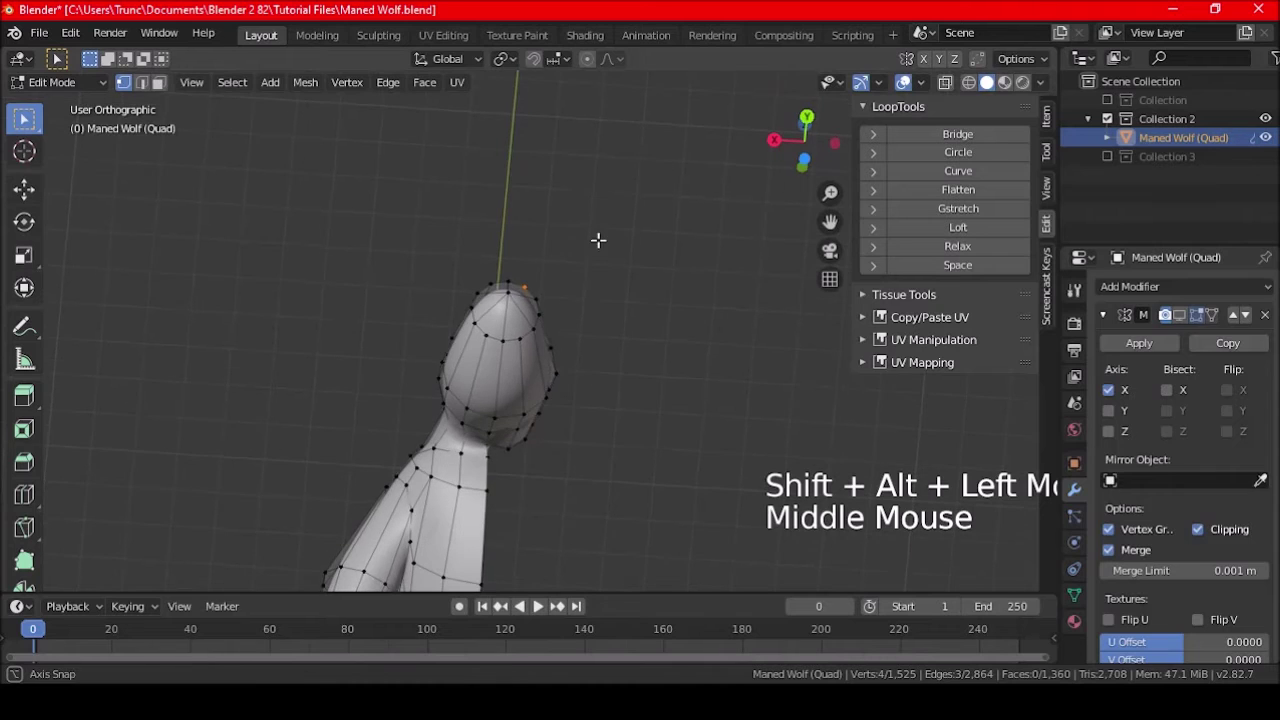
pyautogui.keyDown('alt'); pyautogui.keyDown('shift'); pyautogui.click(532, 352); pyautogui.keyUp('shift'); pyautogui.keyUp('alt')
pyautogui.moveTo(535, 330); pyautogui.dragTo(506, 374, button='middle')
pyautogui.scroll(2, 503, 374)
pyautogui.keyDown('alt'); pyautogui.keyDown('shift'); pyautogui.click(500, 368); pyautogui.keyUp('shift'); pyautogui.keyUp('alt')
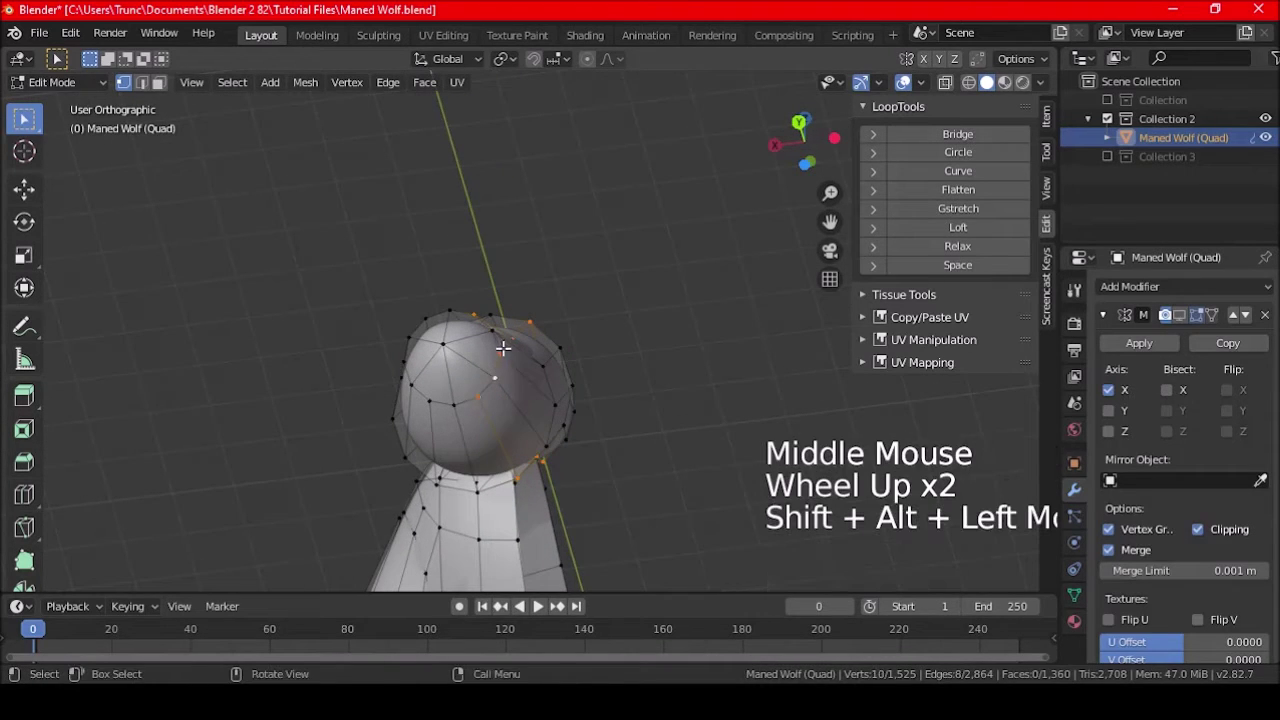
pyautogui.keyDown('shift'); pyautogui.click(583, 354); pyautogui.keyUp('shift')
pyautogui.press('Delete')
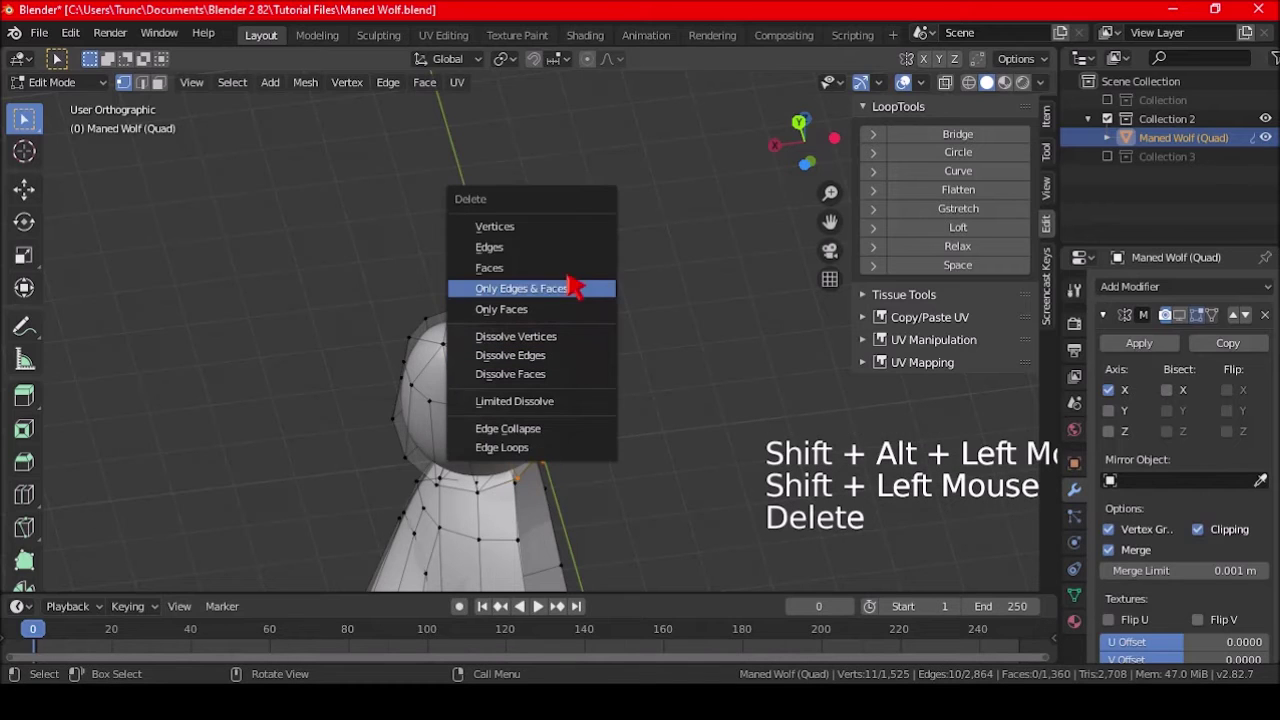
pyautogui.click(560, 243)
# Step: Select the leftover linked piece of the tail beyond the centre line and delete its vertices
pyautogui.scroll(-4, 543, 246)
pyautogui.moveTo(543, 246); pyautogui.dragTo(566, 377, button='middle')
pyautogui.press('l')
pyautogui.press('Delete')
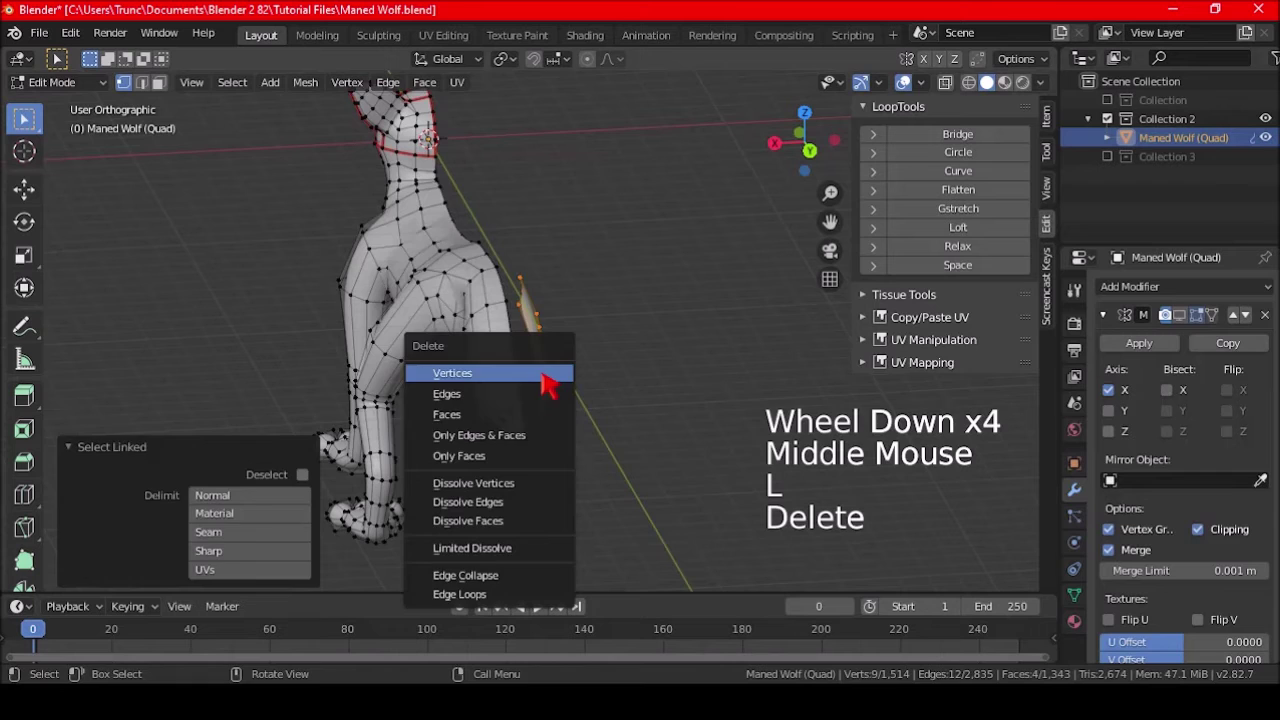
pyautogui.click(545, 370)
pyautogui.moveTo(569, 374); pyautogui.dragTo(666, 386, button='middle')
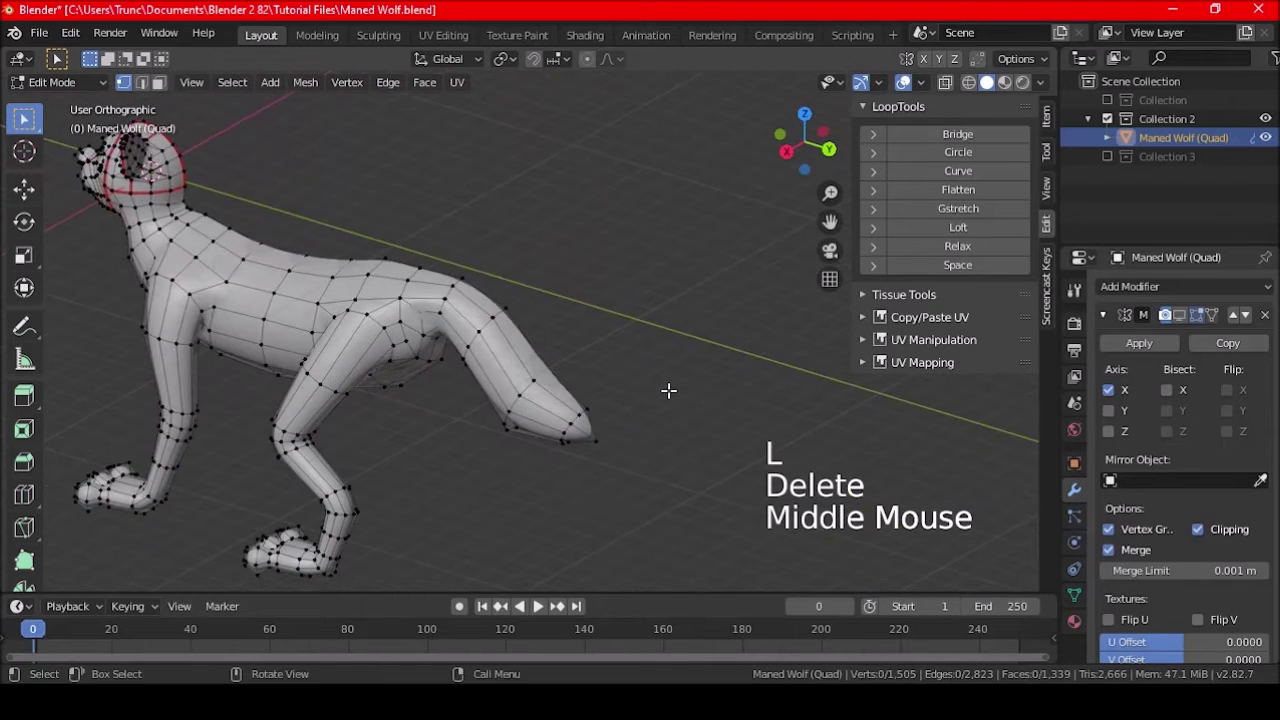
# Step: Switch to Object Mode and turn on the Mirror modifier's viewport display
pyautogui.press('Tab')
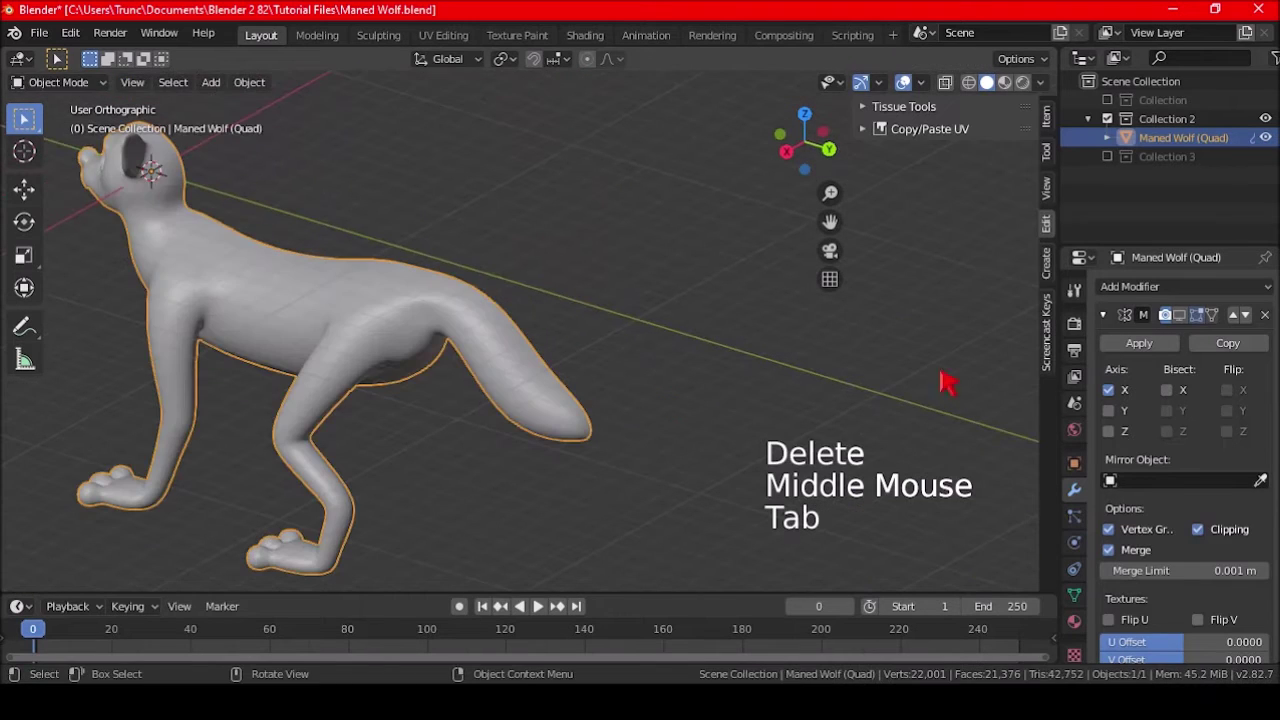
pyautogui.click(1186, 314)
pyautogui.keyDown('shift'); pyautogui.moveTo(457, 423); pyautogui.dragTo(520, 410, button='middle'); pyautogui.keyUp('shift')
pyautogui.moveTo(520, 410)
pyautogui.mouseDown(button='middle')
pyautogui.moveTo(586, 394)
pyautogui.moveTo(523, 423)
pyautogui.mouseUp(button='middle')
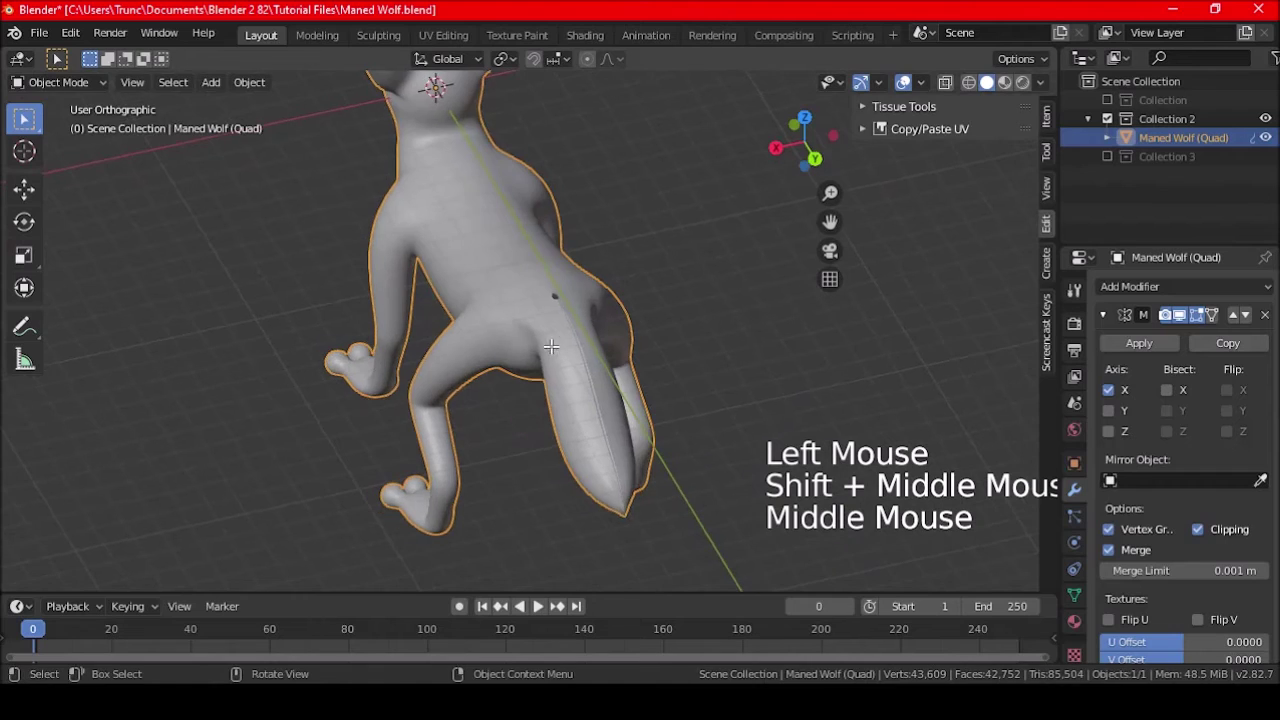
# Step: Select the centre-line edge loop along the back and tail in Edit Mode and move it 2.07 m along X
pyautogui.press('Tab')
pyautogui.scroll(3, 580, 332)
pyautogui.keyDown('alt'); pyautogui.keyDown('shift'); pyautogui.click(616, 321); pyautogui.keyUp('shift'); pyautogui.keyUp('alt')
pyautogui.scroll(-4, 590, 350)
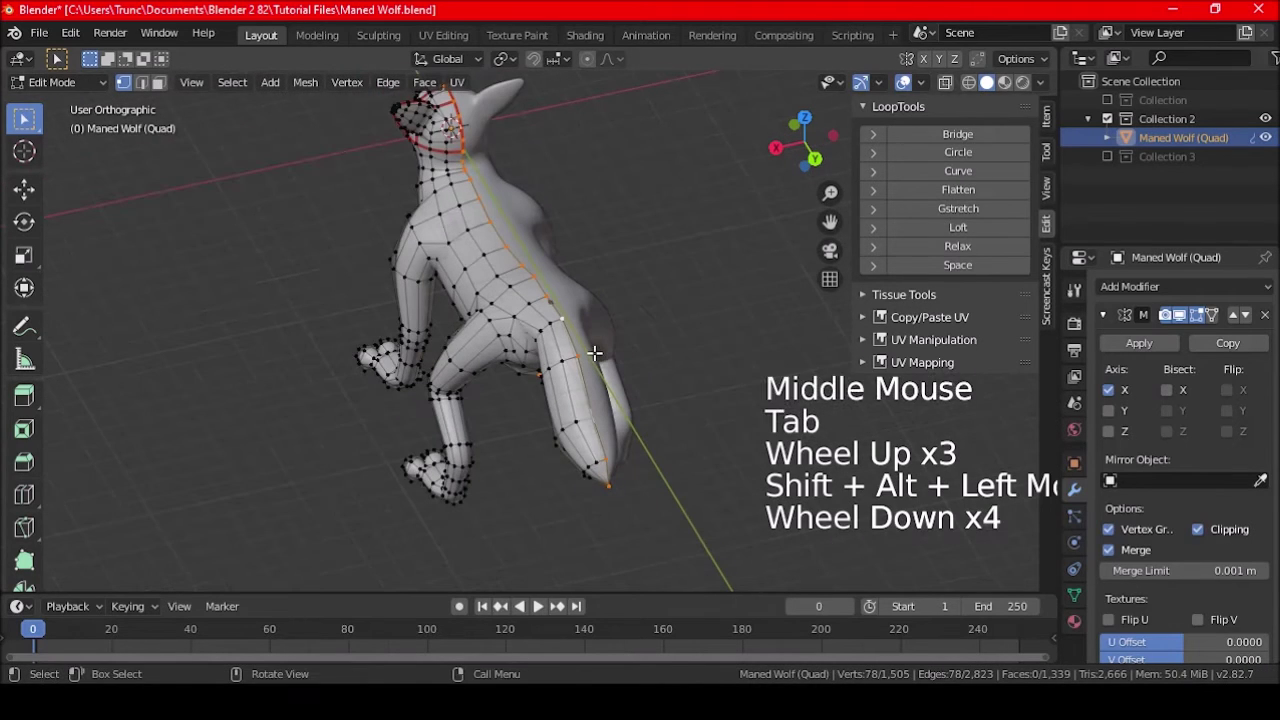
pyautogui.click(1047, 115)
pyautogui.keyDown('shift'); pyautogui.moveTo(700, 280); pyautogui.dragTo(680, 295, button='middle'); pyautogui.keyUp('shift')
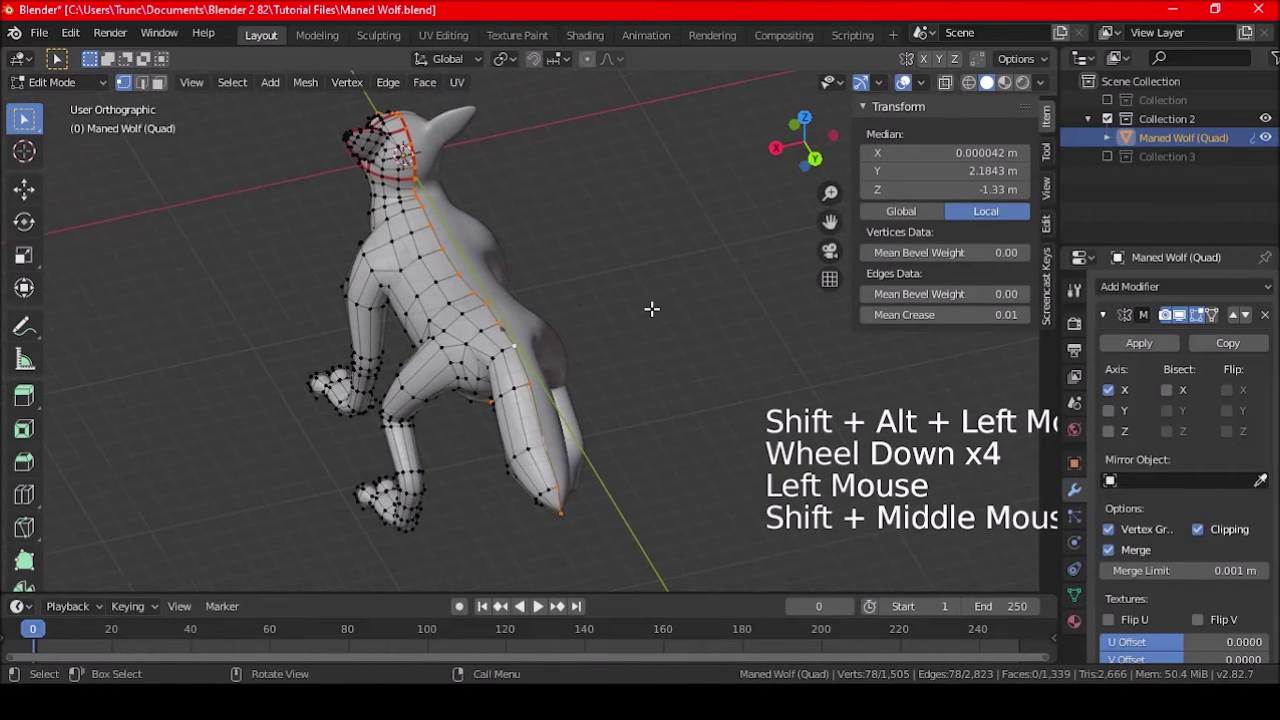
pyautogui.press('g')
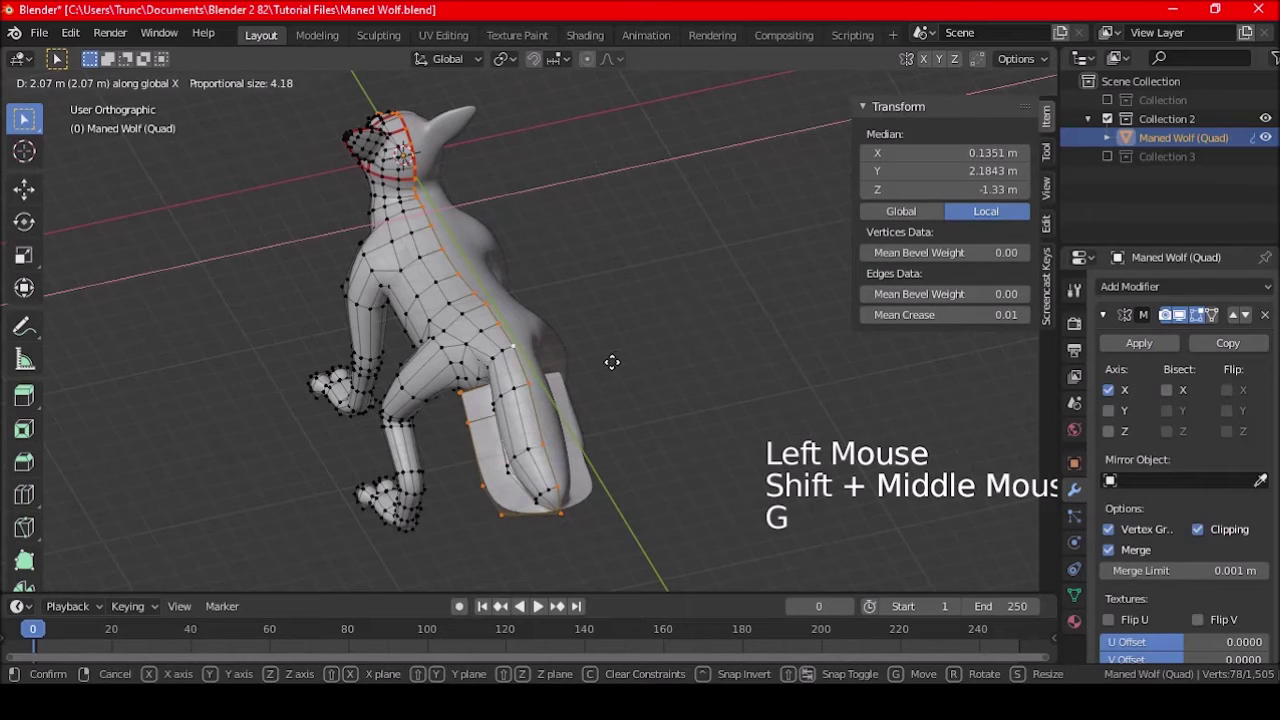
pyautogui.click(609, 363)
pyautogui.press('g')
pyautogui.rightClick(645, 368)
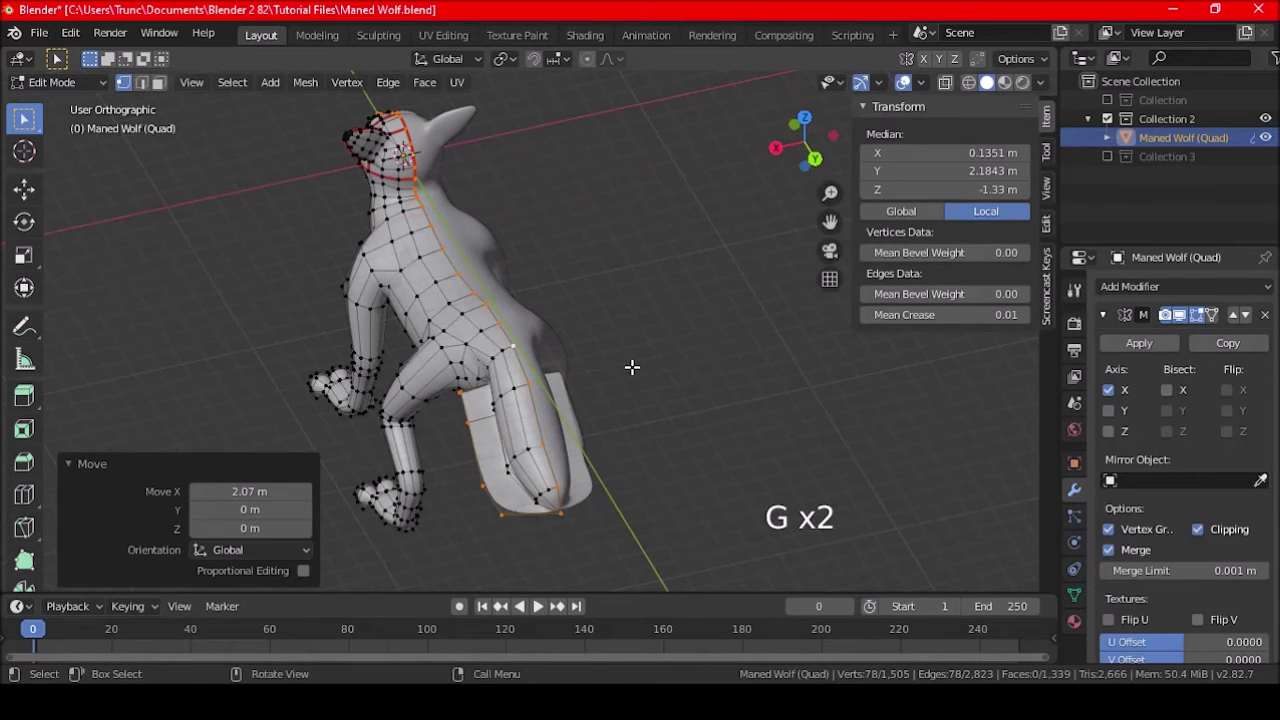
# Step: Move the centre-line loop back along X so clipping snaps it onto the mirror plane, then clear the selection
pyautogui.press('g')
pyautogui.press('x')
pyautogui.click(743, 361)
pyautogui.press('a')
pyautogui.press('a')
pyautogui.press('a')
# Step: Check the mirrored wolf and its tail in Object Mode from several angles and from the right side
pyautogui.moveTo(608, 377); pyautogui.dragTo(641, 337, button='middle')
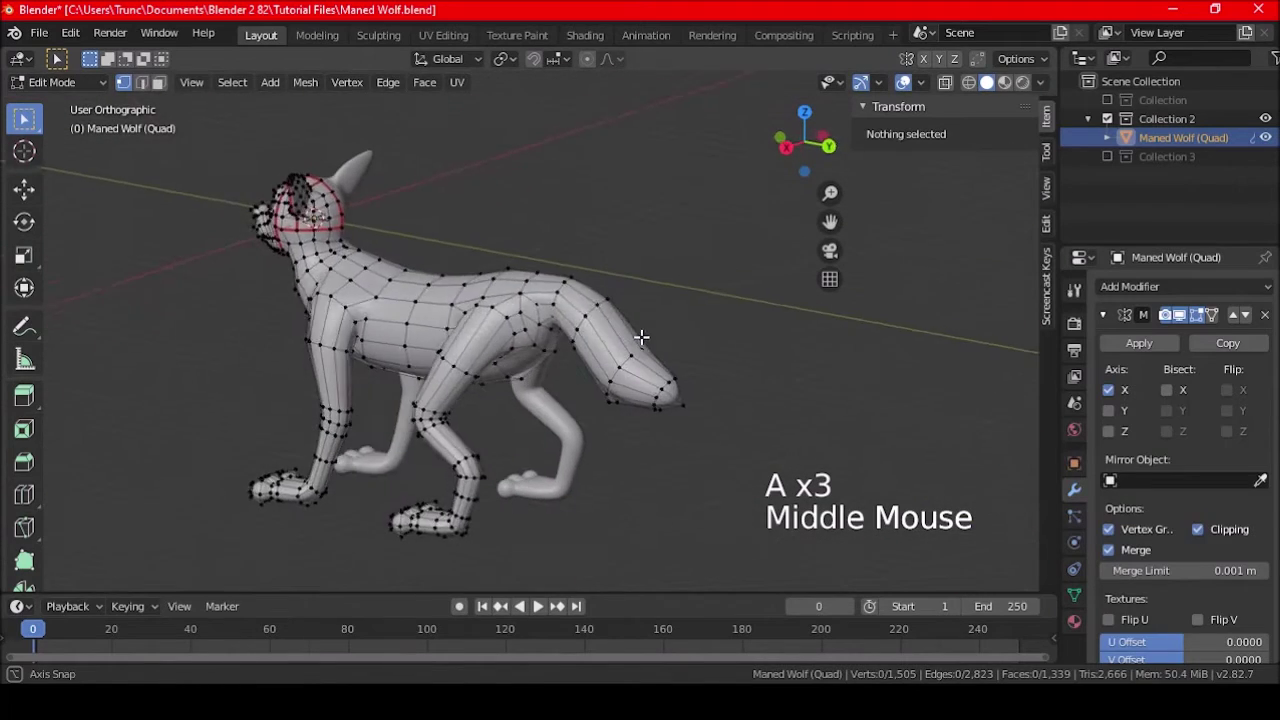
pyautogui.press('Tab')
pyautogui.moveTo(674, 391); pyautogui.dragTo(586, 434, button='middle')
pyautogui.press('KP_3')
# Step: Return to Edit Mode and select the ring of vertices around the tail tip, leaving out the end vertex
pyautogui.press('Tab')
pyautogui.scroll(4, 671, 449)
pyautogui.keyDown('shift'); pyautogui.moveTo(671, 449); pyautogui.dragTo(500, 391, button='middle'); pyautogui.keyUp('shift')
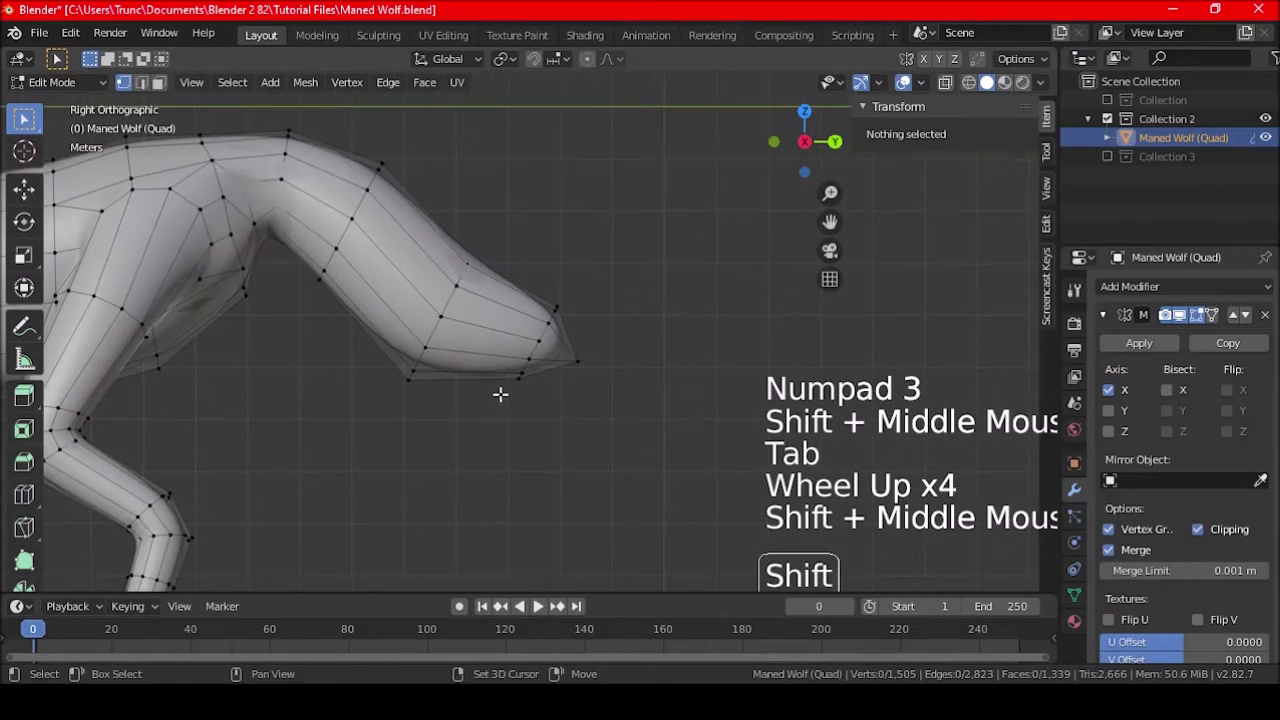
pyautogui.scroll(3, 573, 400)
pyautogui.keyDown('alt'); pyautogui.keyDown('shift'); pyautogui.click(603, 377); pyautogui.keyUp('shift'); pyautogui.keyUp('alt')
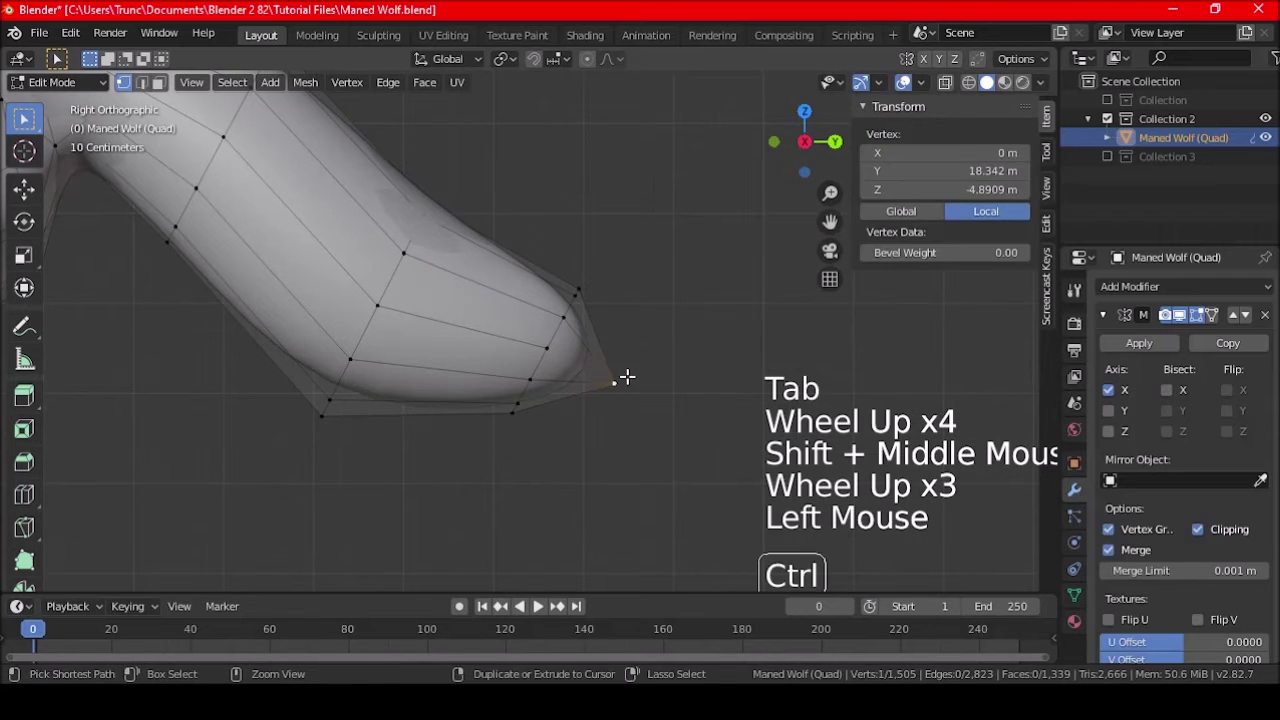
pyautogui.press('ctrl+KP_Add')
pyautogui.keyDown('shift'); pyautogui.click(618, 384); pyautogui.keyUp('shift')
pyautogui.press('s')
pyautogui.moveTo(680, 437); pyautogui.dragTo(510, 378, button='middle')
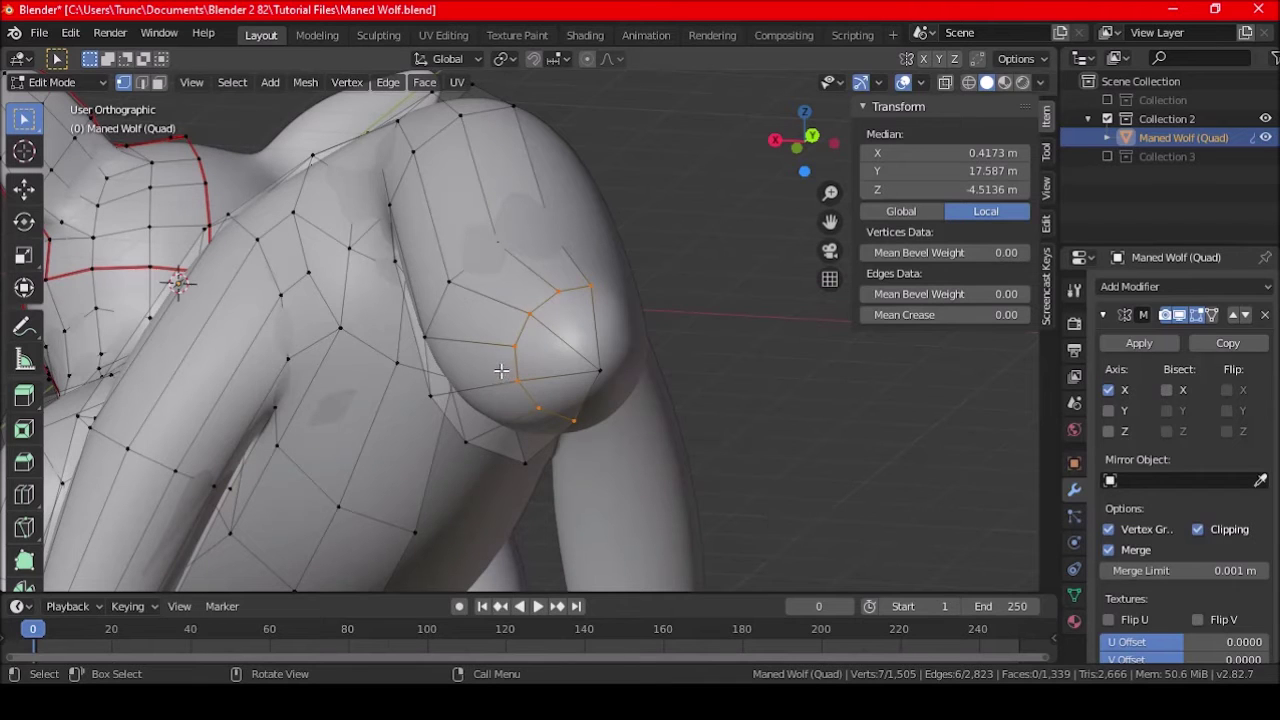
pyautogui.scroll(-2, 501, 371)
pyautogui.scroll(3, 530, 339)
pyautogui.press('s')
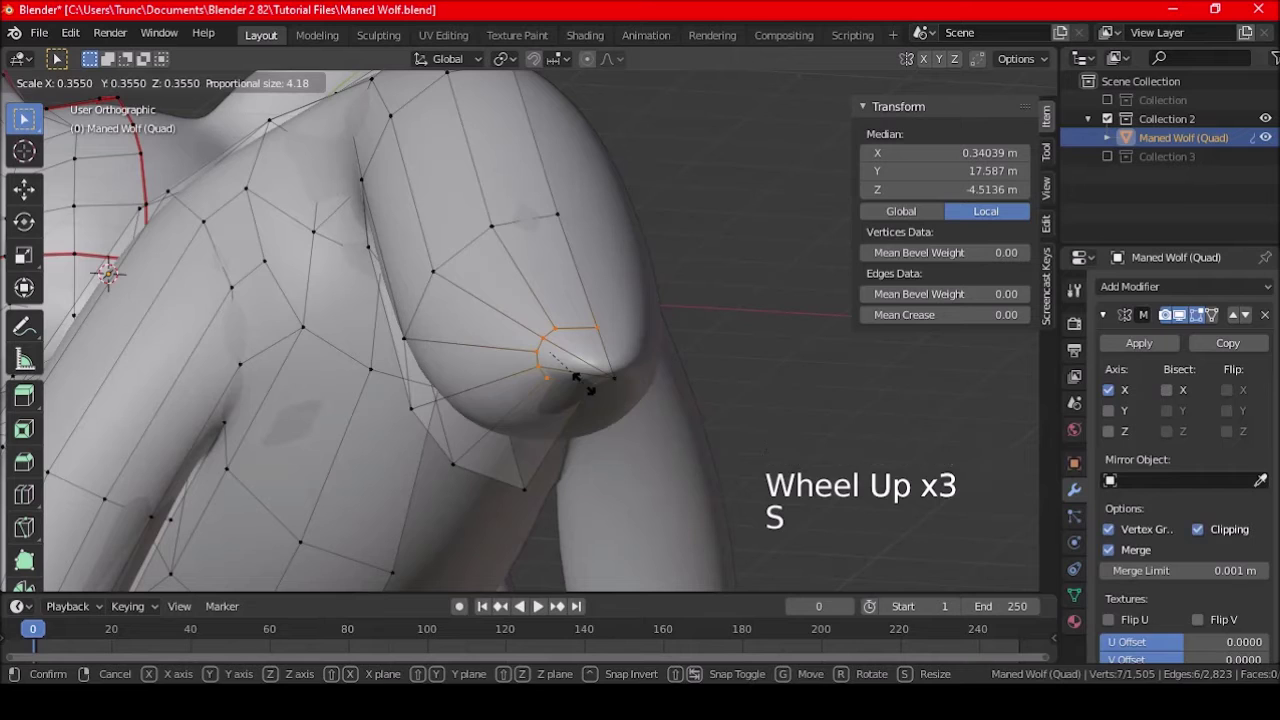
pyautogui.click(600, 418)
# Step: Snap the 3D cursor midway between the tip ring's upper and lower centre-line vertices, then restore the ring selection
pyautogui.click(586, 428)
pyautogui.keyDown('shift'); pyautogui.click(652, 295); pyautogui.keyUp('shift')
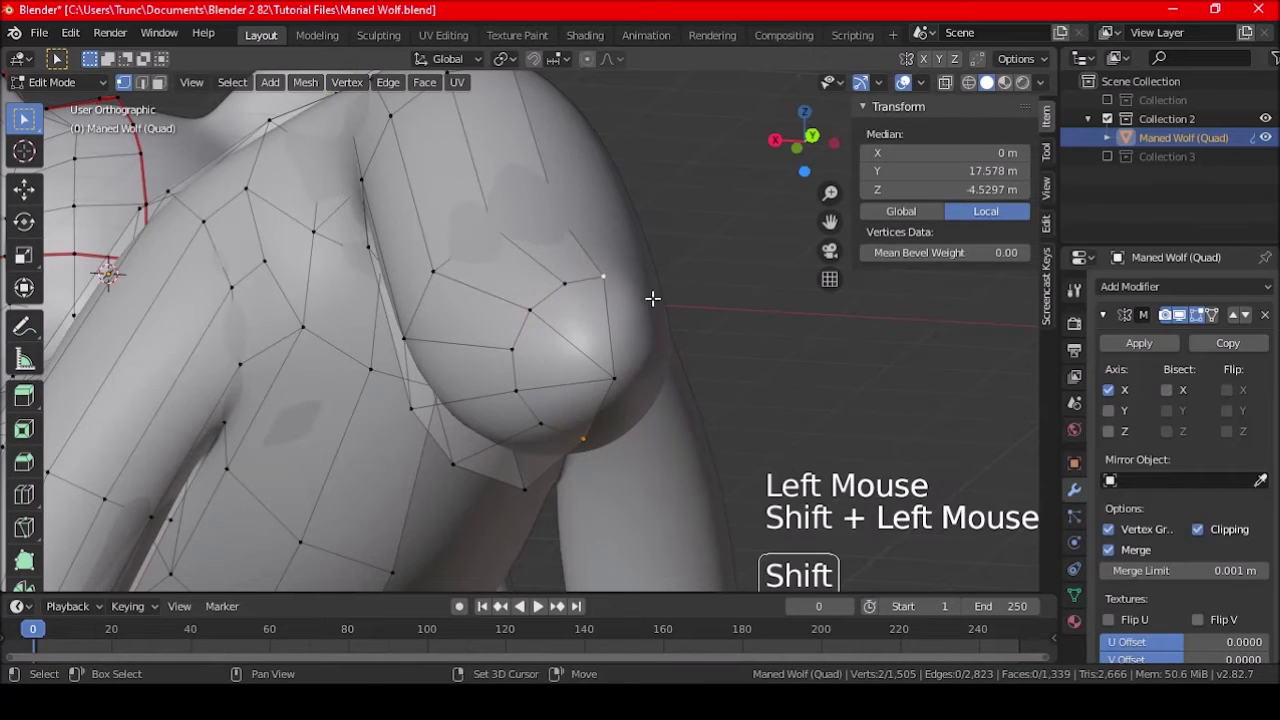
pyautogui.hotkey('shift', 's')
pyautogui.click(638, 413)
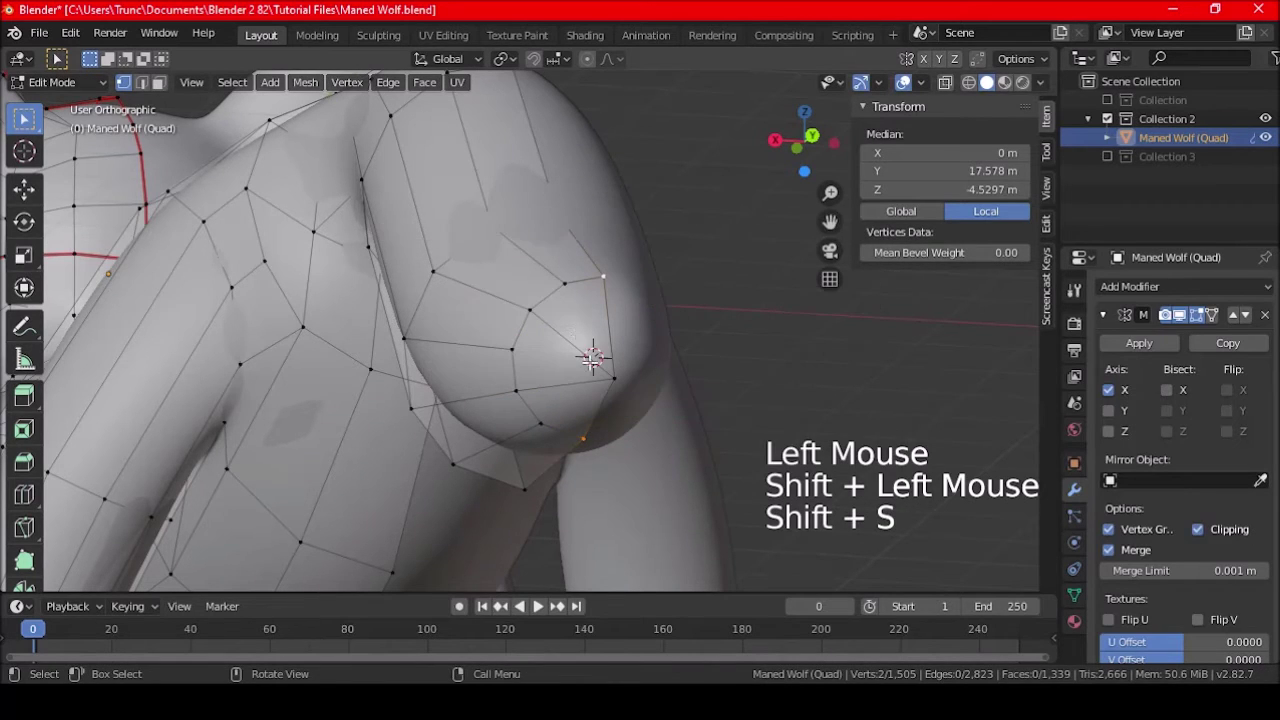
pyautogui.press('ctrl')
pyautogui.hotkey('ctrl', 'z')
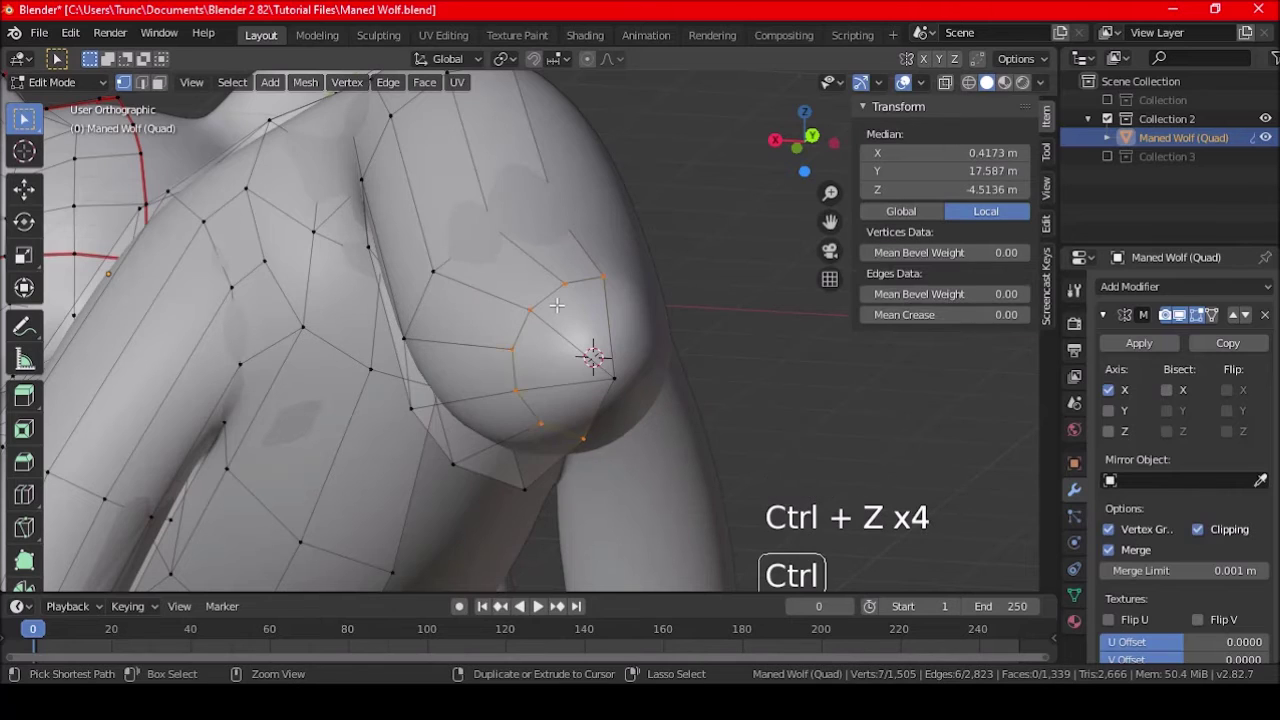
# Step: Set the pivot point to 3D Cursor, scale the tail tip's ring to 0.766, and clear the selection
pyautogui.click(504, 59)
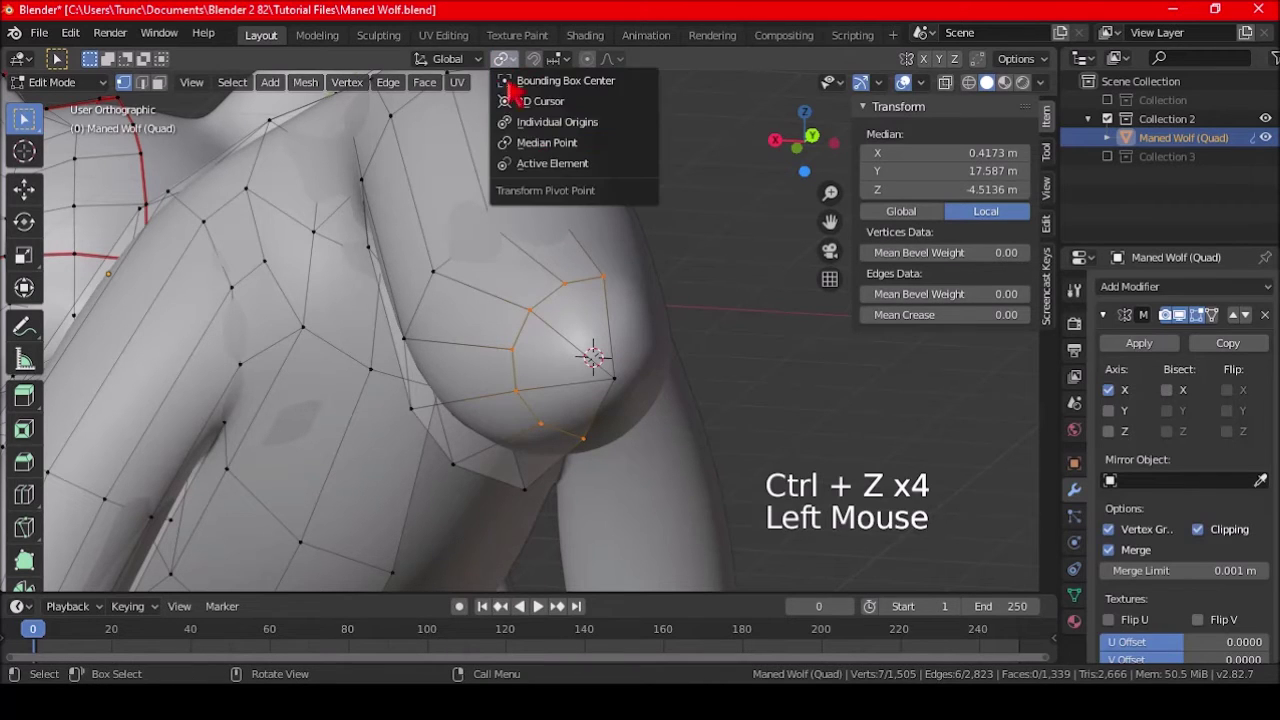
pyautogui.click(540, 100)
pyautogui.press('s')
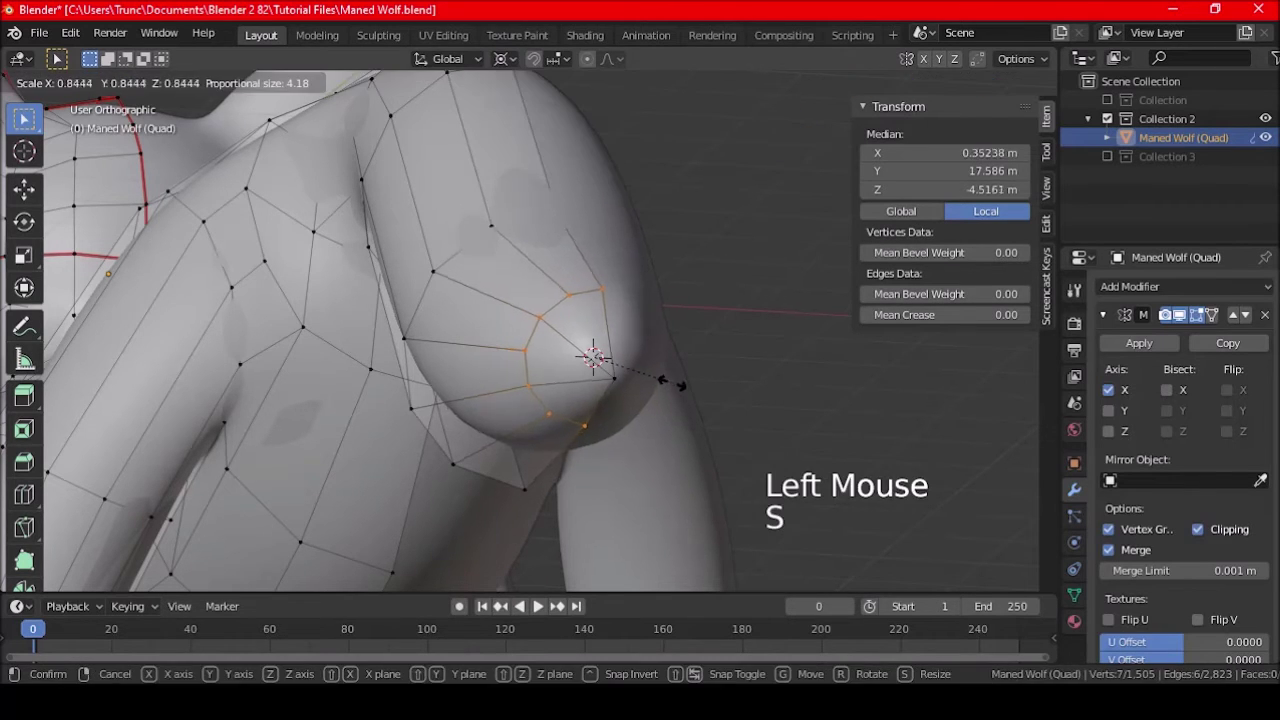
pyautogui.click(665, 377)
pyautogui.press('KP_3')
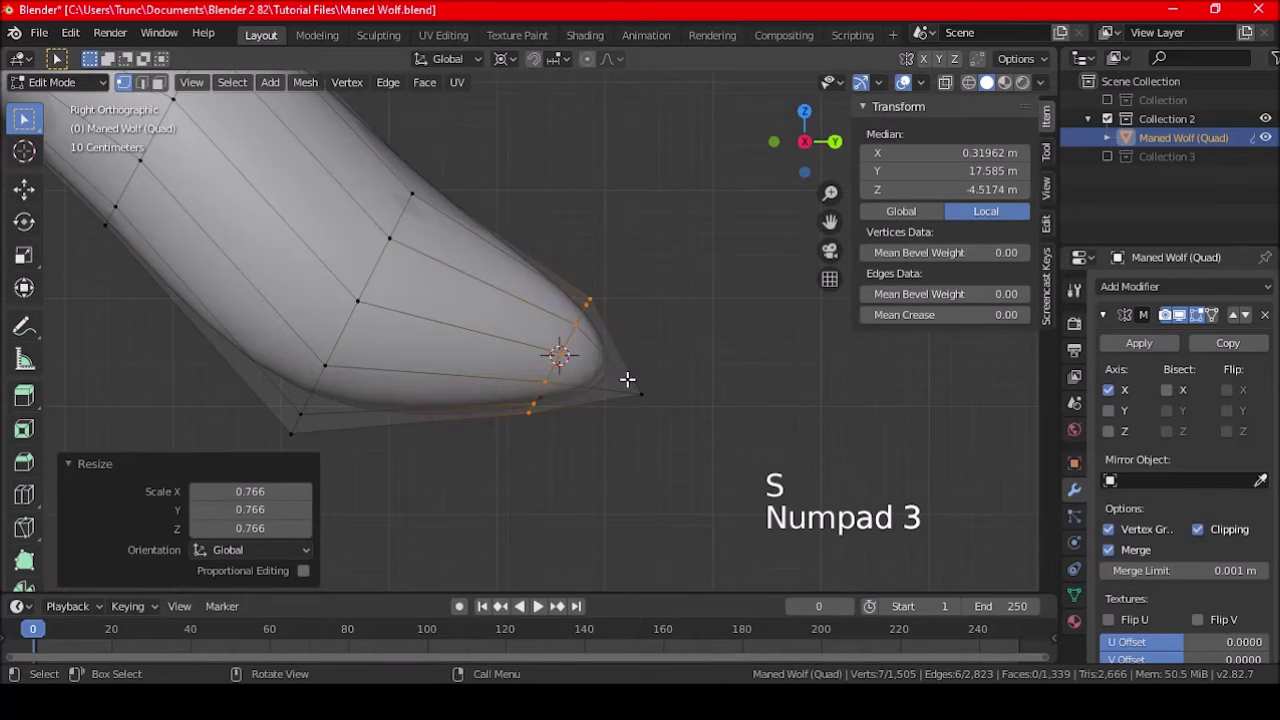
pyautogui.press('s')
pyautogui.click(704, 430)
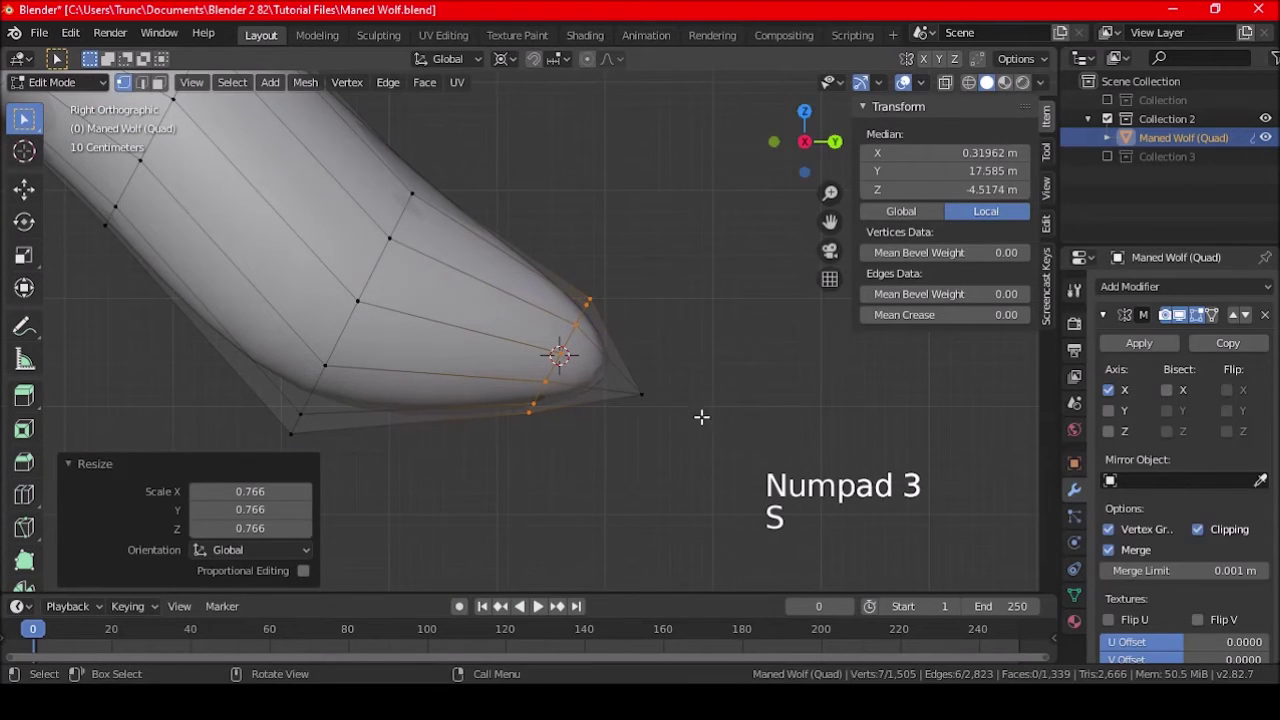
pyautogui.press('a')
pyautogui.press('a')
pyautogui.press('a')
# Step: Set the pivot point to Median Point and slightly shrink the tail's loop before the tip with Shrink/Fatten
pyautogui.scroll(-2, 627, 330)
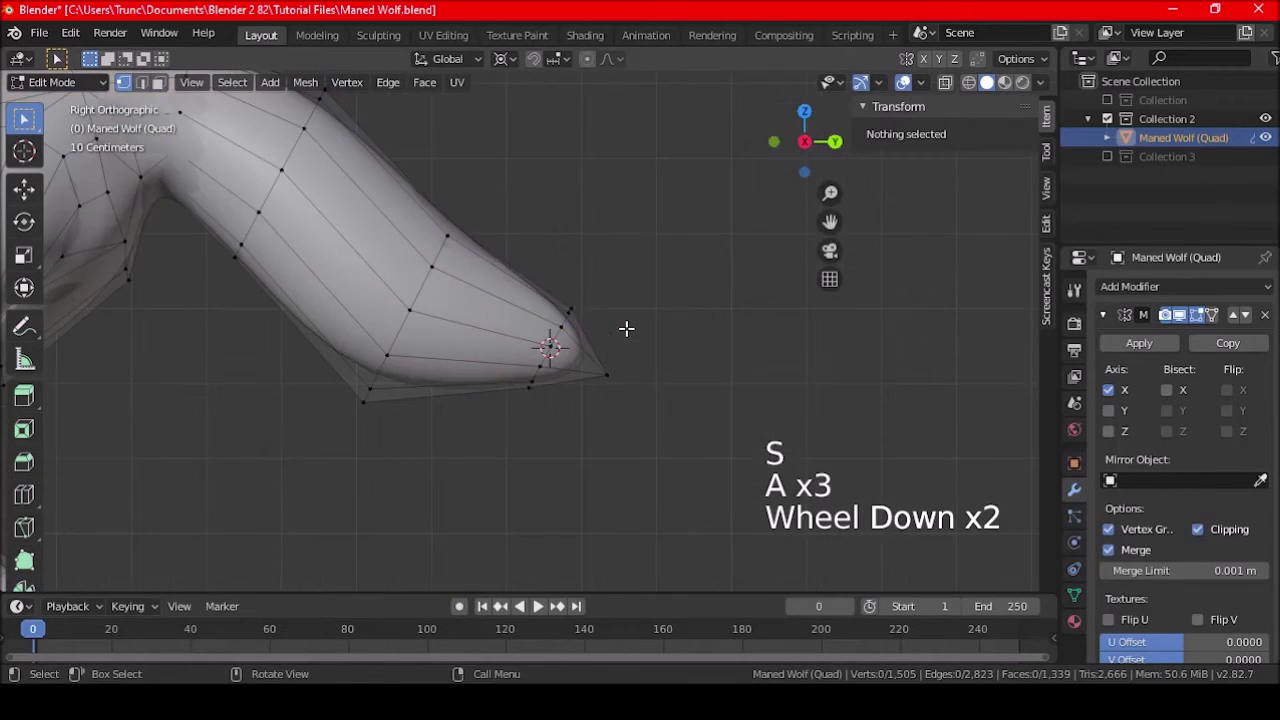
pyautogui.keyDown('alt'); pyautogui.keyDown('shift'); pyautogui.click(441, 254); pyautogui.keyUp('shift'); pyautogui.keyUp('alt')
pyautogui.click(506, 58)
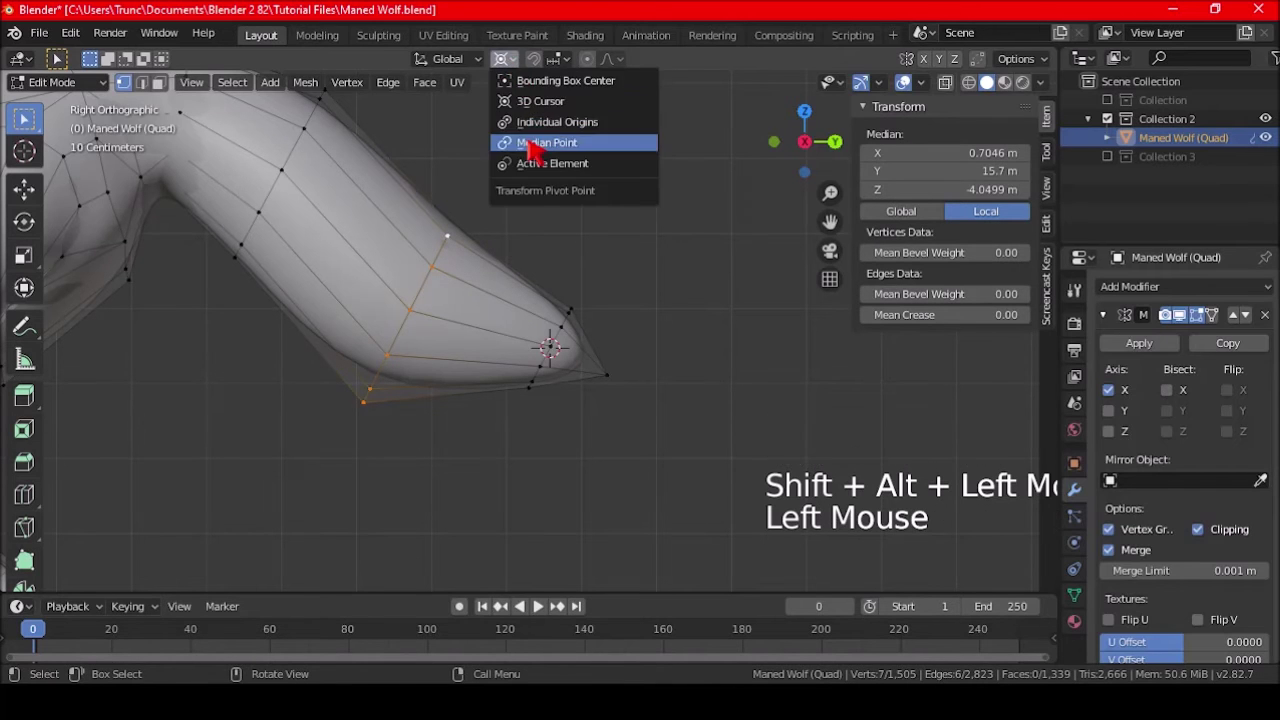
pyautogui.hotkey('alt', 's')
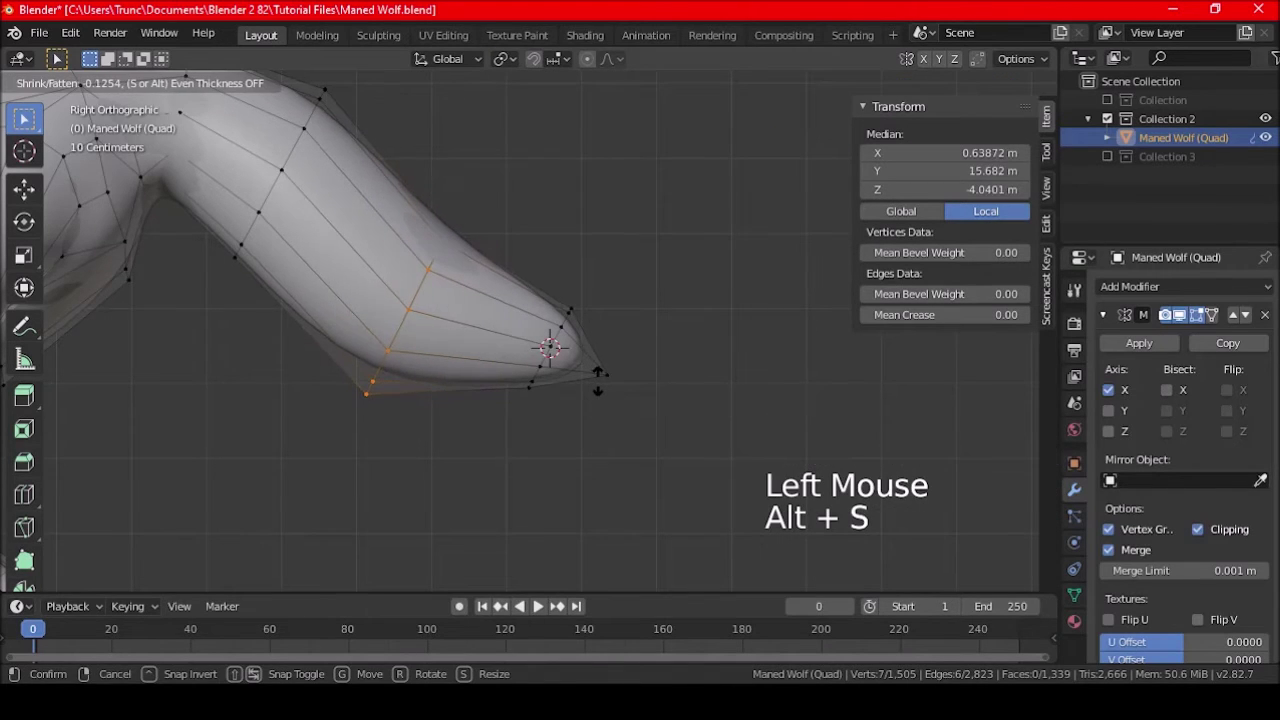
pyautogui.click(590, 378)
pyautogui.scroll(-4, 571, 374)
pyautogui.press('a')
pyautogui.press('a')
pyautogui.press('a')
# Step: Return the 3D cursor to the world origin
pyautogui.keyDown('shift'); pyautogui.moveTo(495, 388); pyautogui.dragTo(536, 410, button='middle'); pyautogui.keyUp('shift')
pyautogui.hotkey('shift', 's')
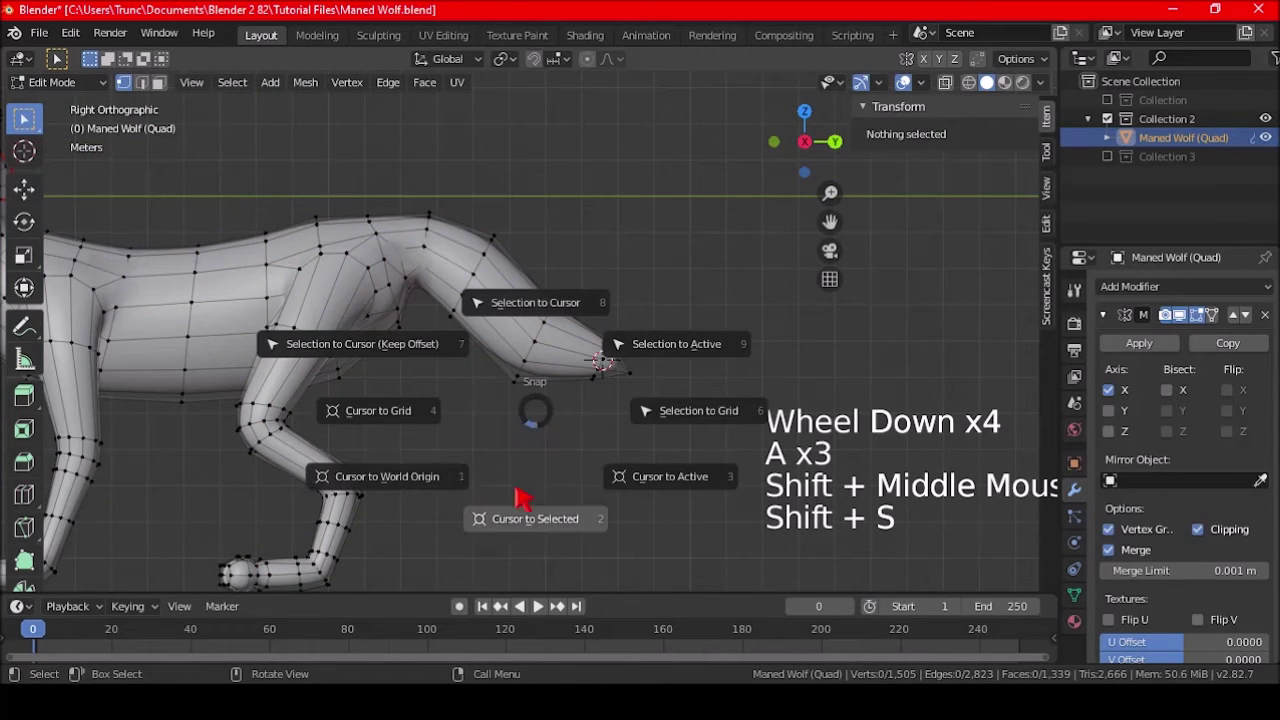
pyautogui.click(423, 492)
# Step: Select the tail's end vertex with its surrounding ring and rotate them -20.6° in the side view
pyautogui.click(629, 374)
pyautogui.scroll(3, 634, 428)
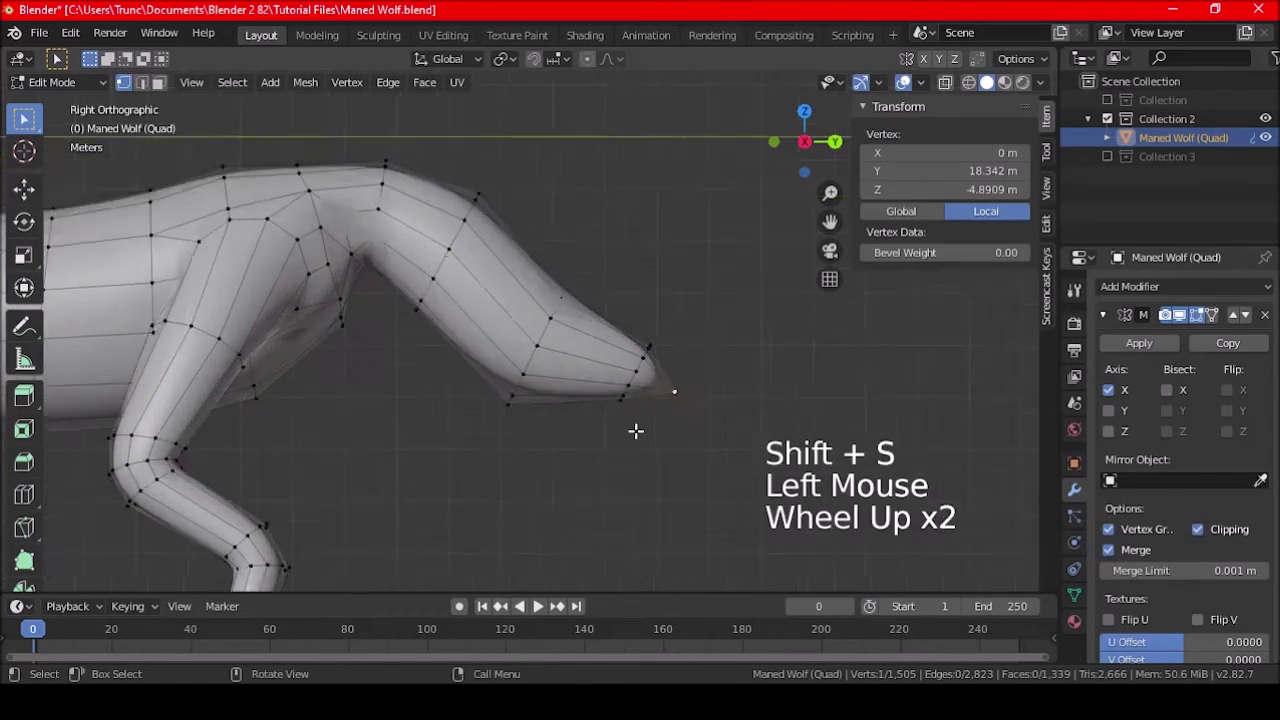
pyautogui.keyDown('shift'); pyautogui.moveTo(703, 426); pyautogui.dragTo(633, 409, button='middle'); pyautogui.keyUp('shift')
pyautogui.press('ctrl+KP_Add')
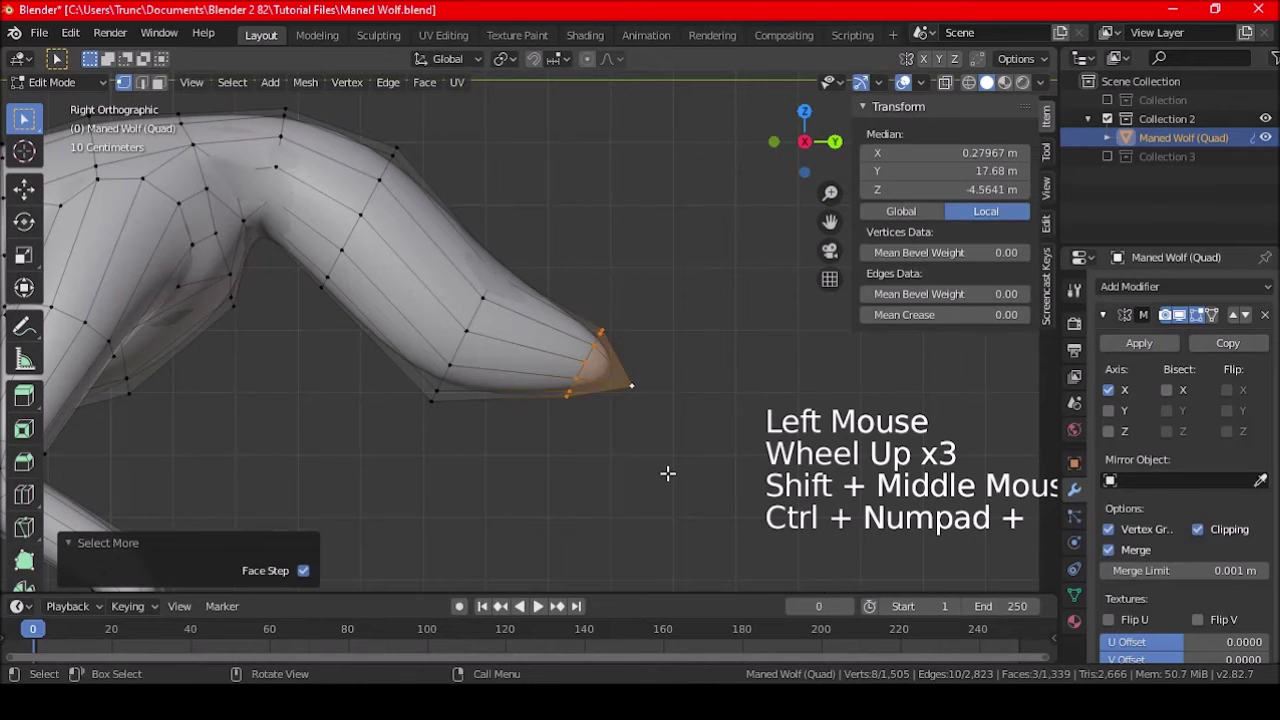
pyautogui.press('r')
pyautogui.click(690, 427)
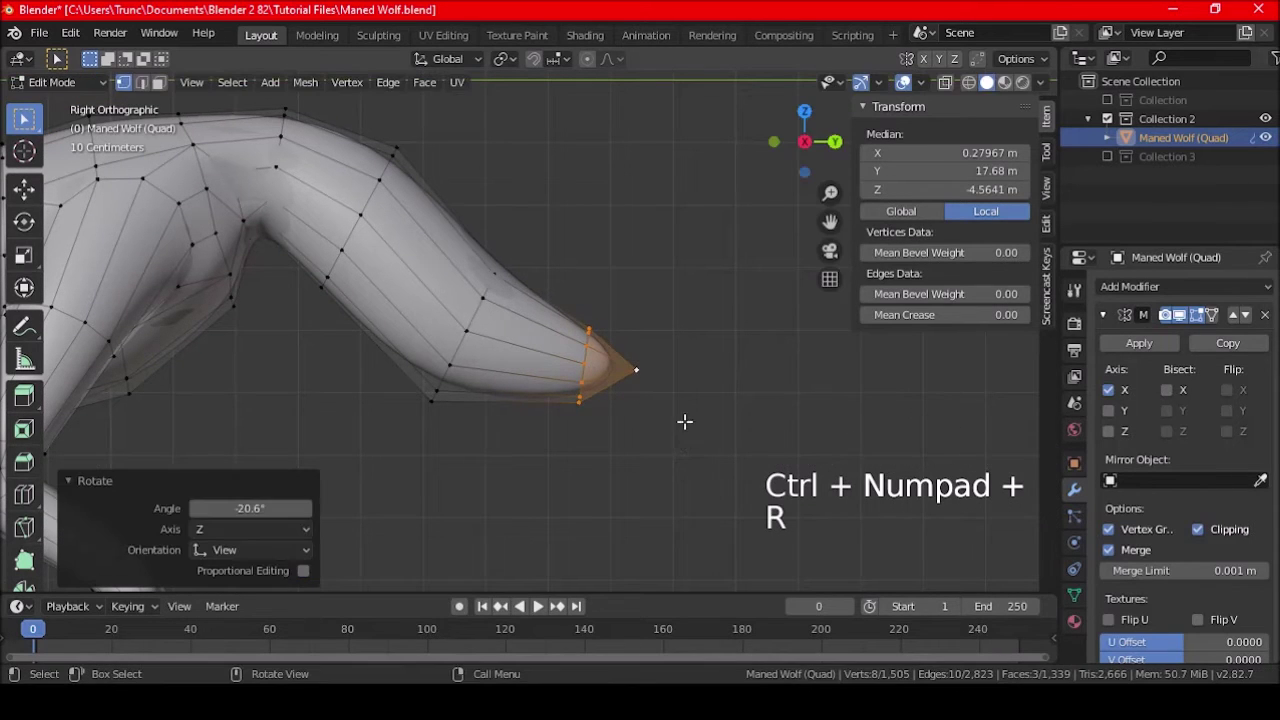
# Step: Clear the selection on the tail tip
pyautogui.press('a')
pyautogui.press('a')
pyautogui.press('a')
pyautogui.scroll(-3, 623, 406)
pyautogui.keyDown('shift'); pyautogui.moveTo(623, 406); pyautogui.dragTo(598, 427, button='middle'); pyautogui.keyUp('shift')
pyautogui.scroll(4, 598, 427)
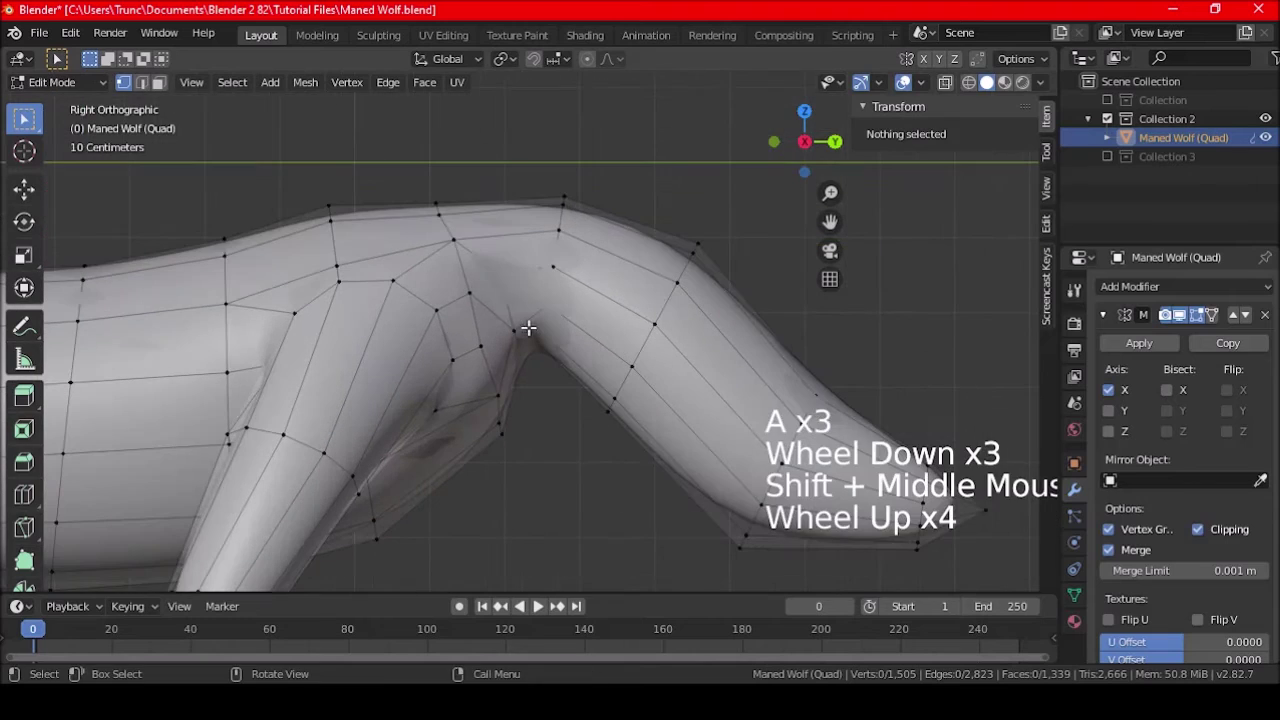
# Step: Try a loop cut around the tail's base with a smoothness of 0.580
pyautogui.hotkey('ctrl', 'r')
pyautogui.click(500, 241)
pyautogui.click(500, 241)
pyautogui.moveTo(500, 241); pyautogui.dragTo(601, 290, button='middle')
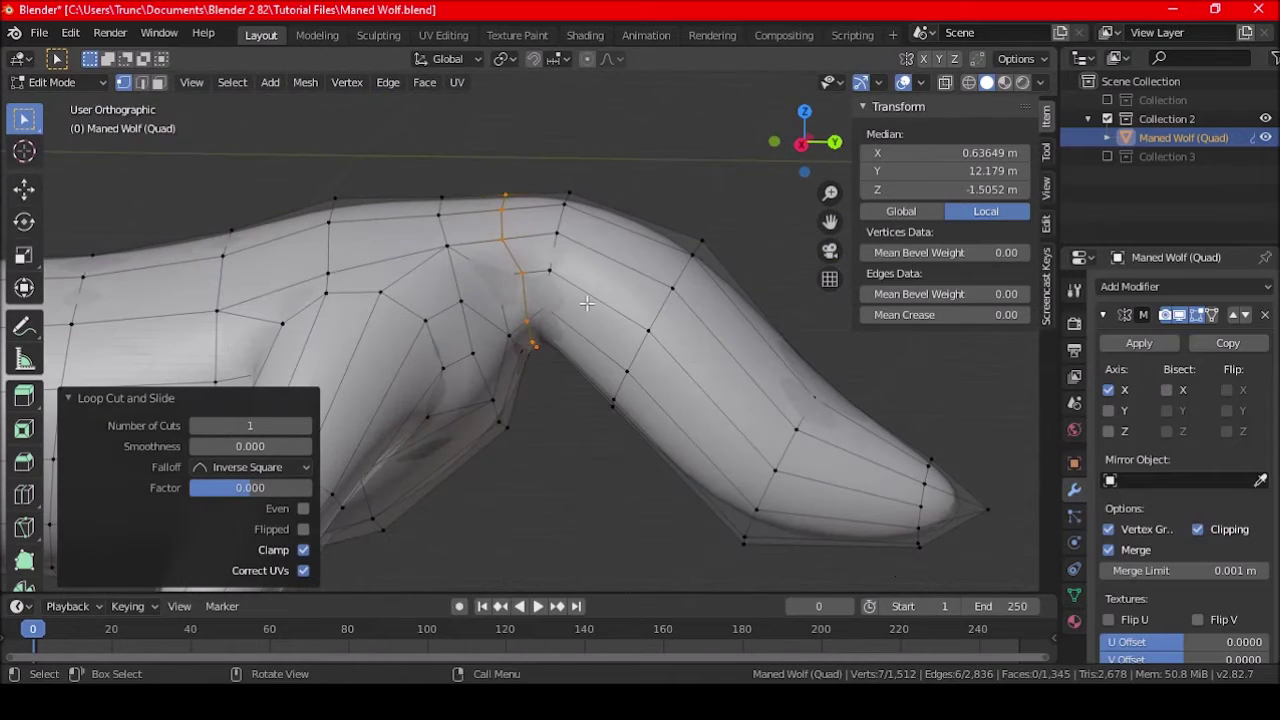
pyautogui.click(262, 446)
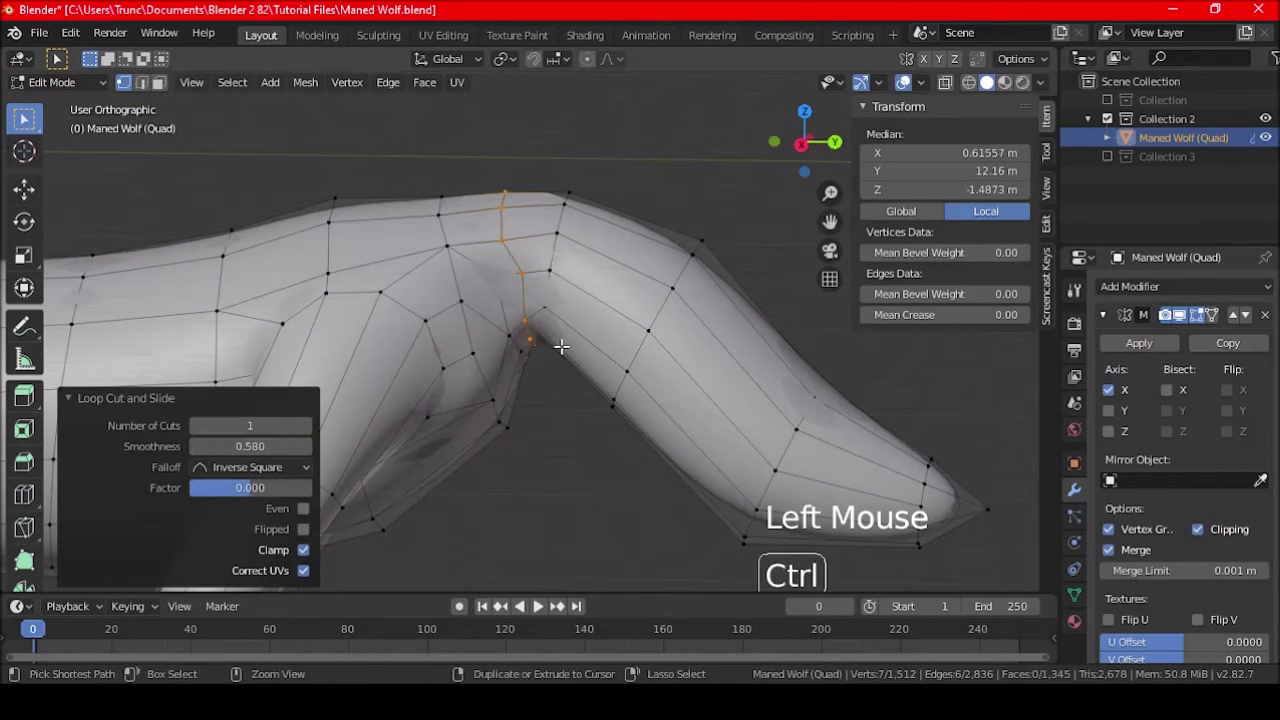
pyautogui.hotkey('ctrl', 'z')
# Step: Select the edge ring around the tail's base and subdivide it with 1 cut and a smoothness of 1.000
pyautogui.click(141, 82)
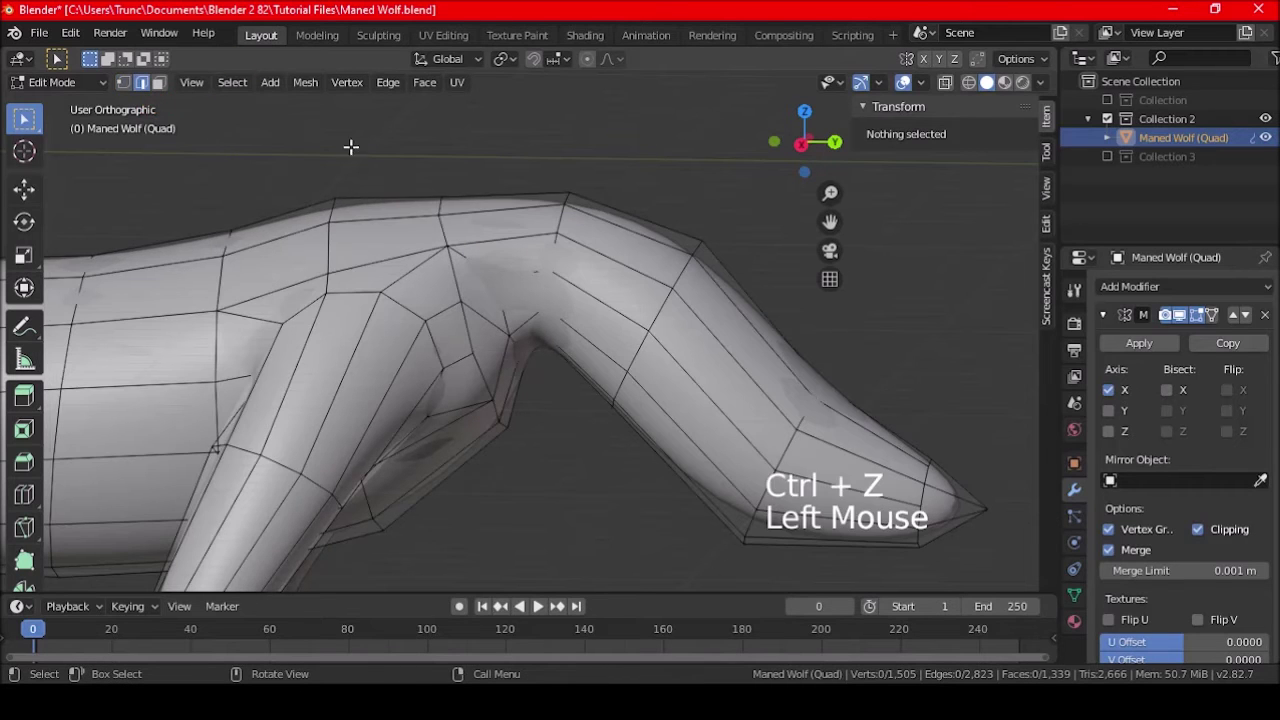
pyautogui.keyDown('alt'); pyautogui.keyDown('shift'); pyautogui.click(517, 207); pyautogui.keyUp('shift'); pyautogui.keyUp('alt')
pyautogui.hotkey('ctrl', 'z')
pyautogui.keyDown('ctrl'); pyautogui.keyDown('alt'); pyautogui.click(517, 207); pyautogui.keyUp('alt'); pyautogui.keyUp('ctrl')
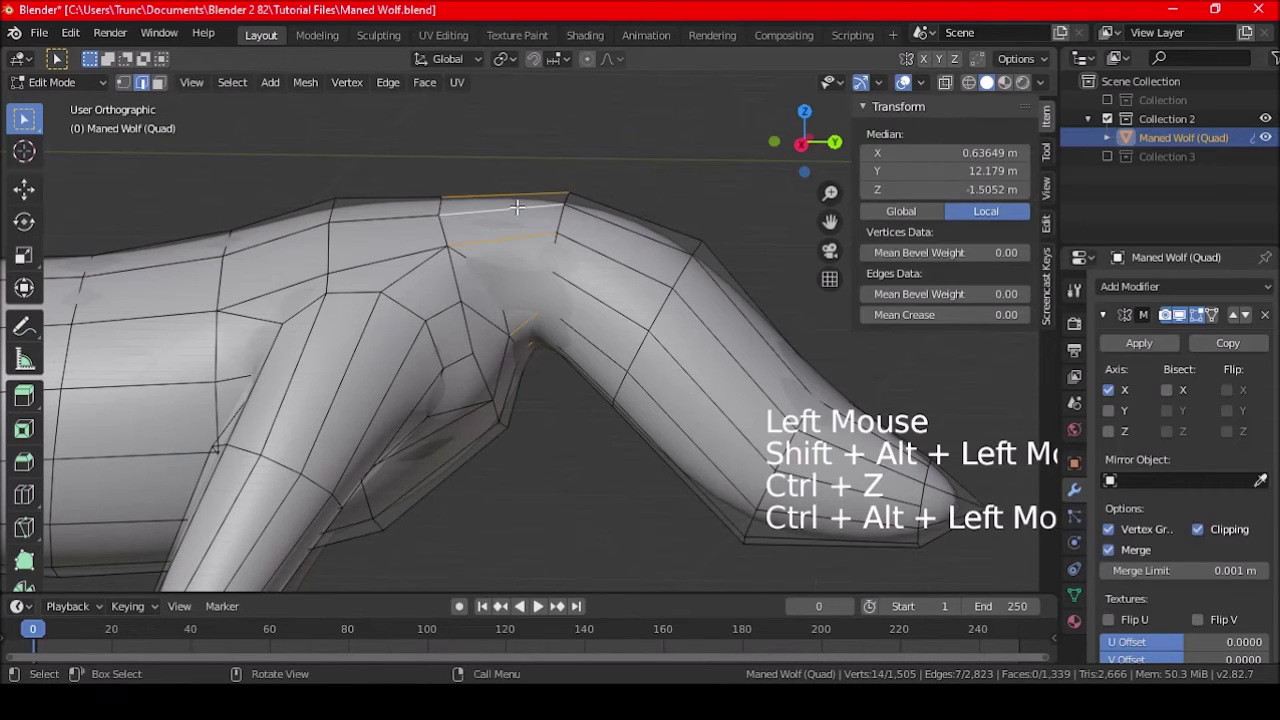
pyautogui.rightClick(517, 207)
pyautogui.click(525, 100)
pyautogui.moveTo(435, 361); pyautogui.dragTo(251, 371, button='middle')
pyautogui.moveTo(236, 358); pyautogui.dragTo(121, 151, button='middle')
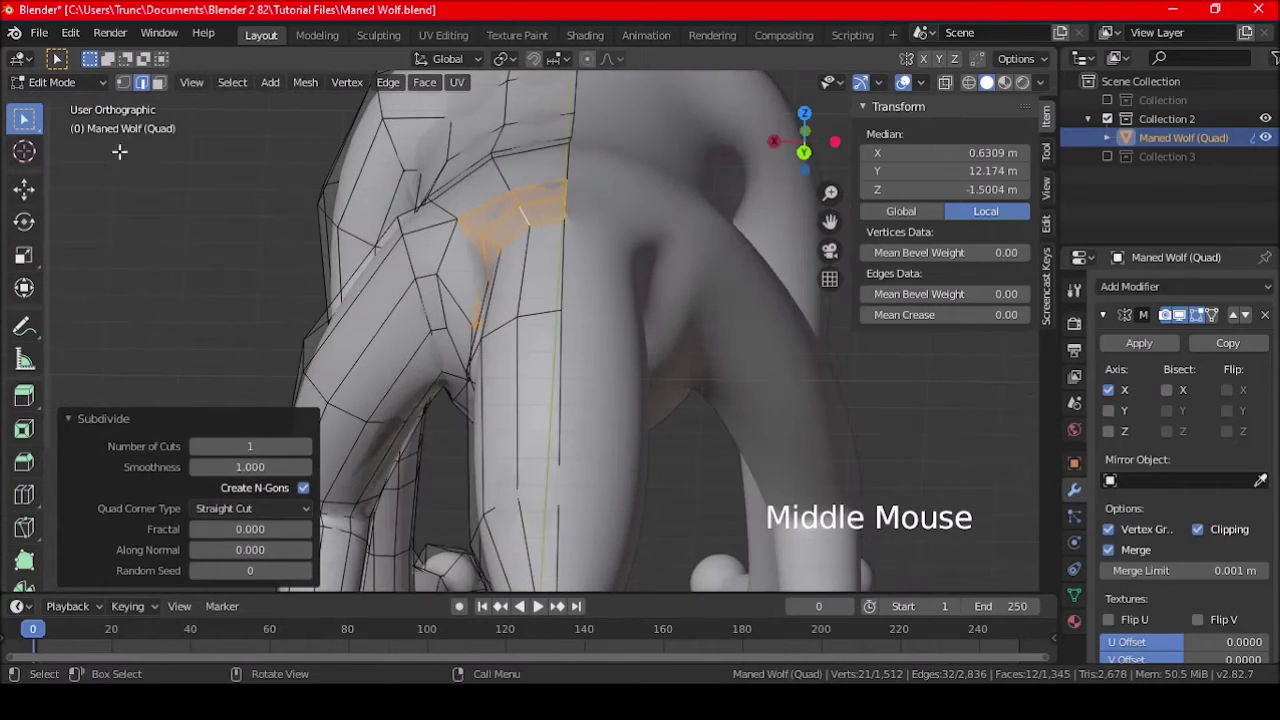
# Step: Select the new loop's top and underside centre vertices, move them along X onto the mirror line, and clear the selection
pyautogui.click(123, 82)
pyautogui.click(571, 191)
pyautogui.moveTo(571, 191); pyautogui.dragTo(600, 100, button='middle')
pyautogui.keyDown('shift'); pyautogui.click(566, 285); pyautogui.keyUp('shift')
pyautogui.press('g')
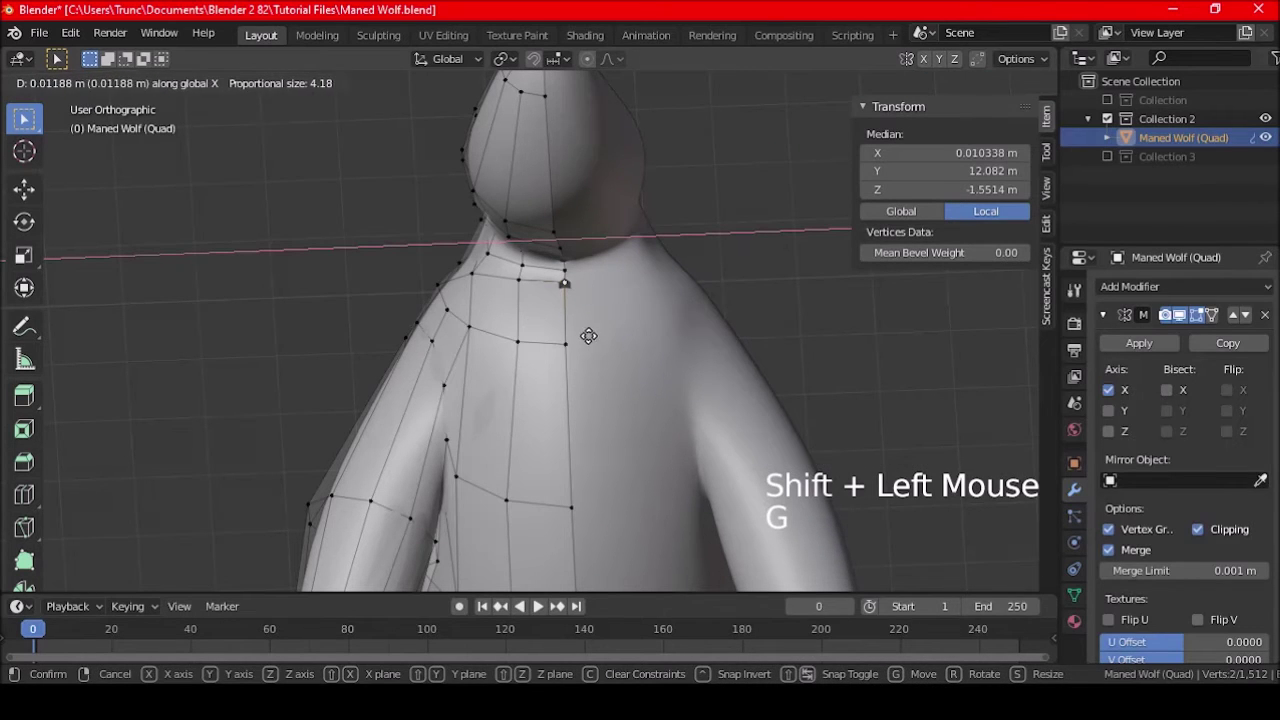
pyautogui.click(590, 334)
pyautogui.press('a')
pyautogui.press('a')
pyautogui.press('a')
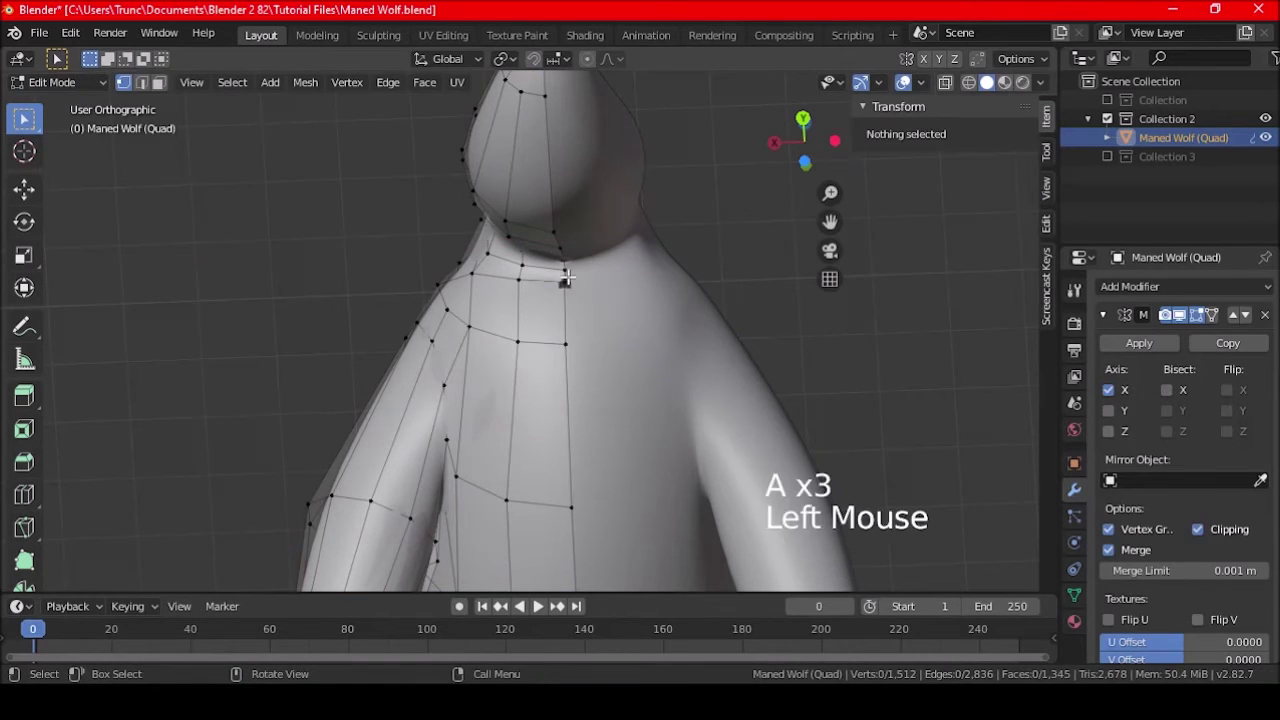
# Step: Move the centre vertex just beneath the tail's base along X onto the mirror line and clear the selection
pyautogui.click(566, 279)
pyautogui.scroll(3, 580, 265)
pyautogui.click(594, 222)
pyautogui.press('g')
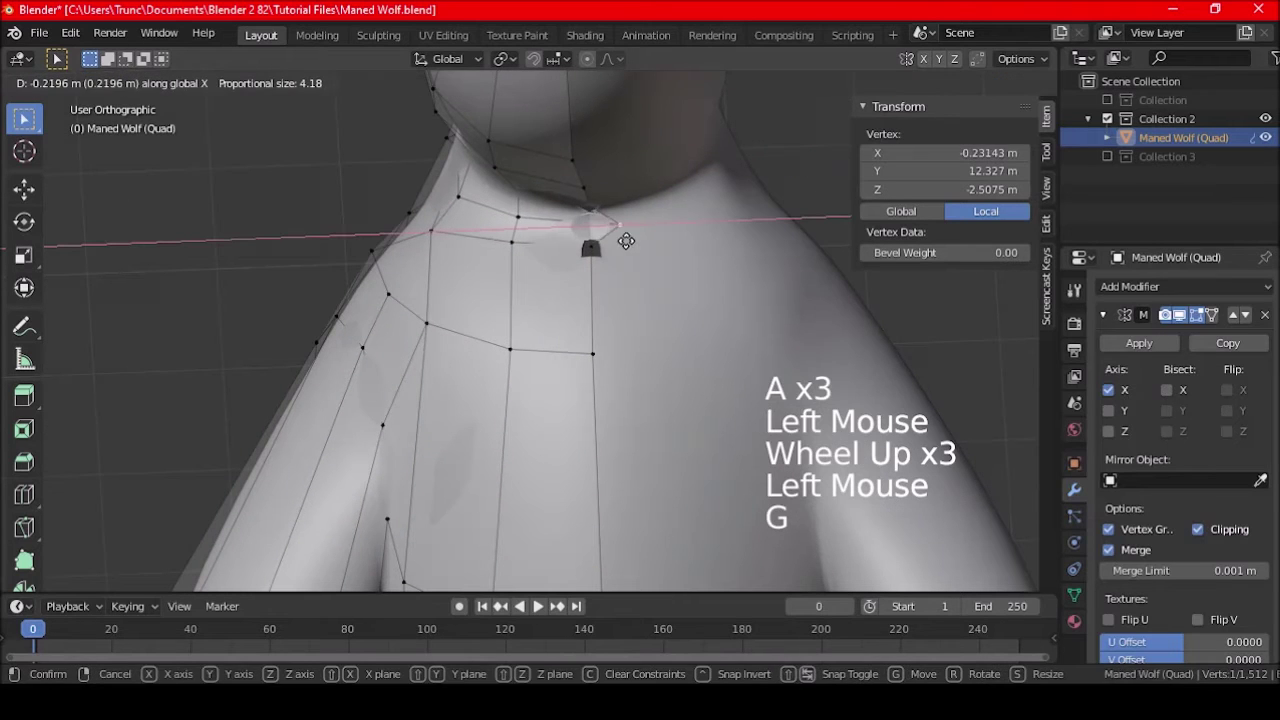
pyautogui.click(563, 254)
pyautogui.press('a')
pyautogui.press('a')
pyautogui.press('a')
# Step: Select the new loop and the neighbouring loop towards the body, and smooth their vertices with smoothing 1.000 and repeat 1
pyautogui.scroll(-3, 563, 254)
pyautogui.moveTo(563, 254); pyautogui.dragTo(506, 322, button='middle')
pyautogui.keyDown('alt'); pyautogui.keyDown('shift'); pyautogui.click(538, 245); pyautogui.keyUp('shift'); pyautogui.keyUp('alt')
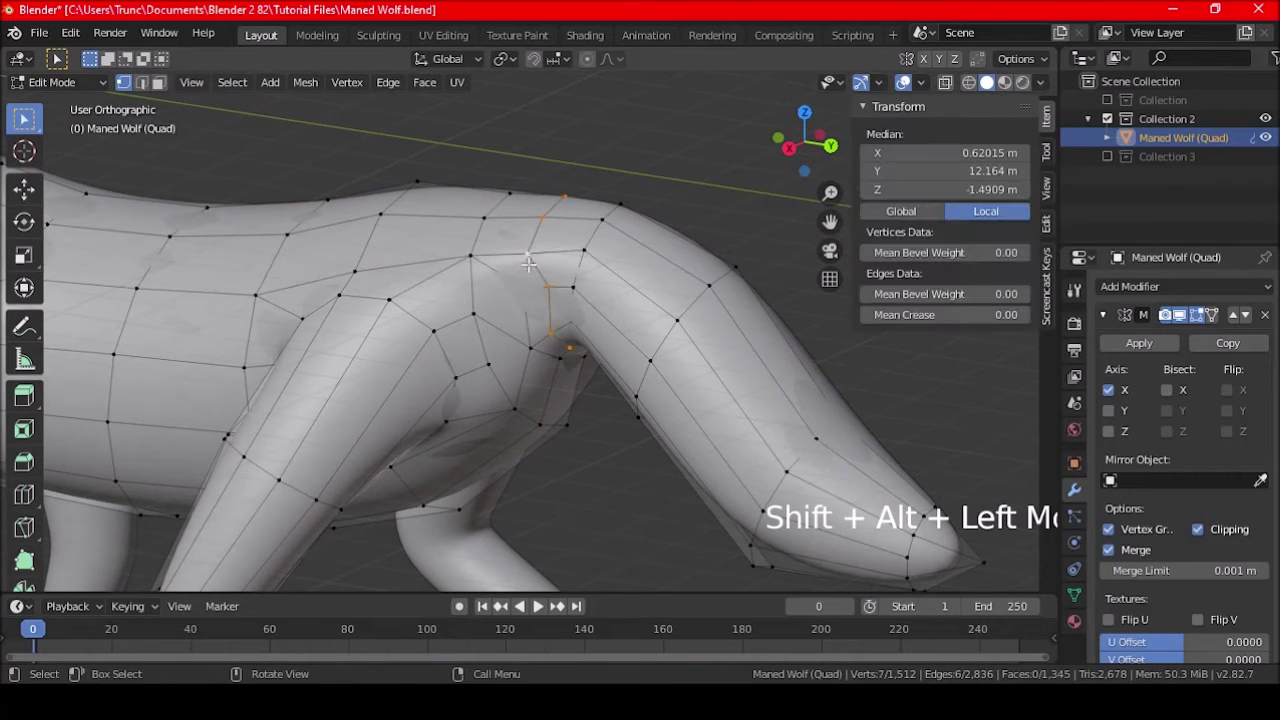
pyautogui.press('ctrl+KP_Add')
pyautogui.keyDown('alt'); pyautogui.keyDown('shift'); pyautogui.click(549, 278); pyautogui.keyUp('shift'); pyautogui.keyUp('alt')
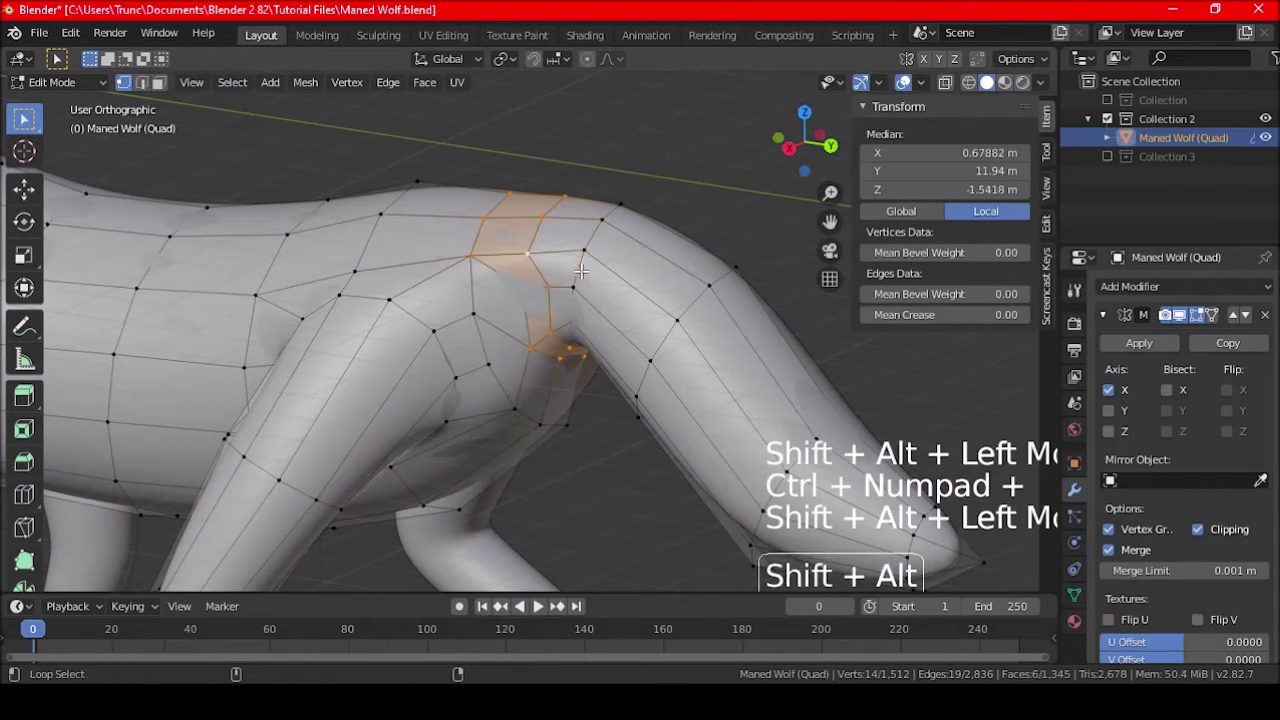
pyautogui.rightClick(500, 332)
pyautogui.click(460, 474)
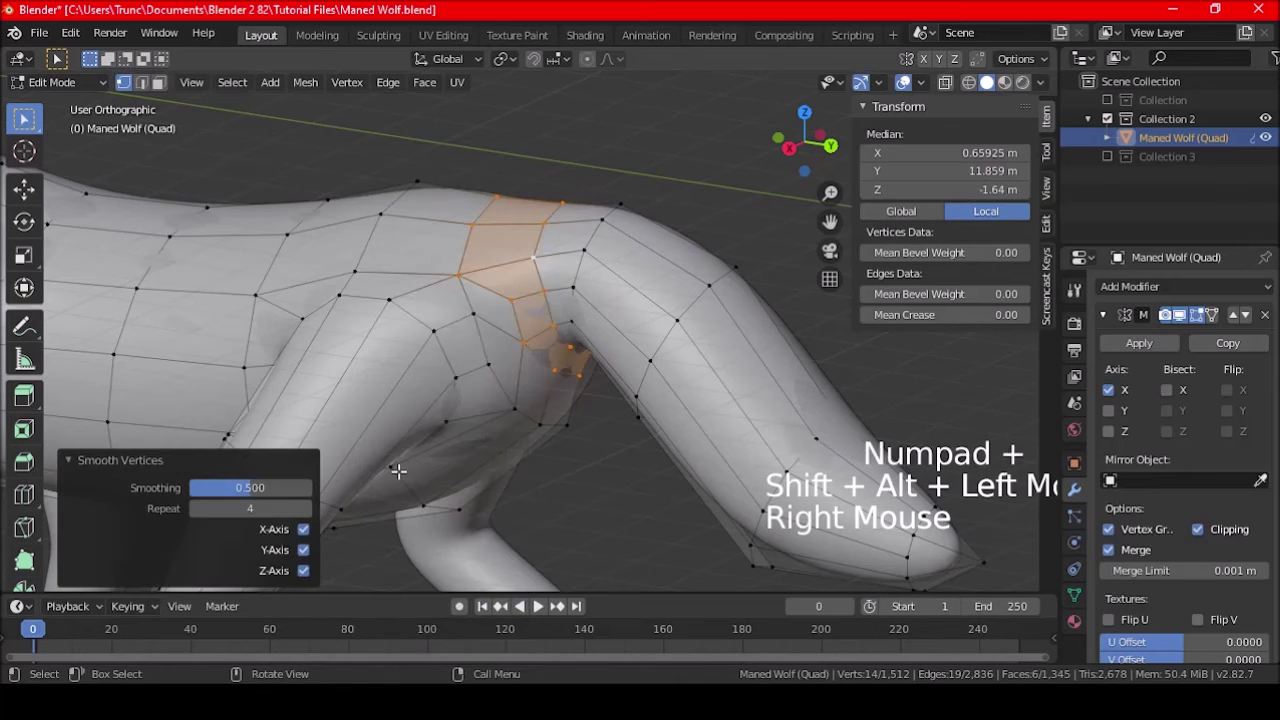
pyautogui.moveTo(262, 508); pyautogui.dragTo(312, 486)
# Step: In the side view, fatten the smoothed loops with a Shrink/Fatten offset of -0.15 m, clear the selection, and return to Object Mode
pyautogui.moveTo(511, 360); pyautogui.dragTo(609, 322, button='middle')
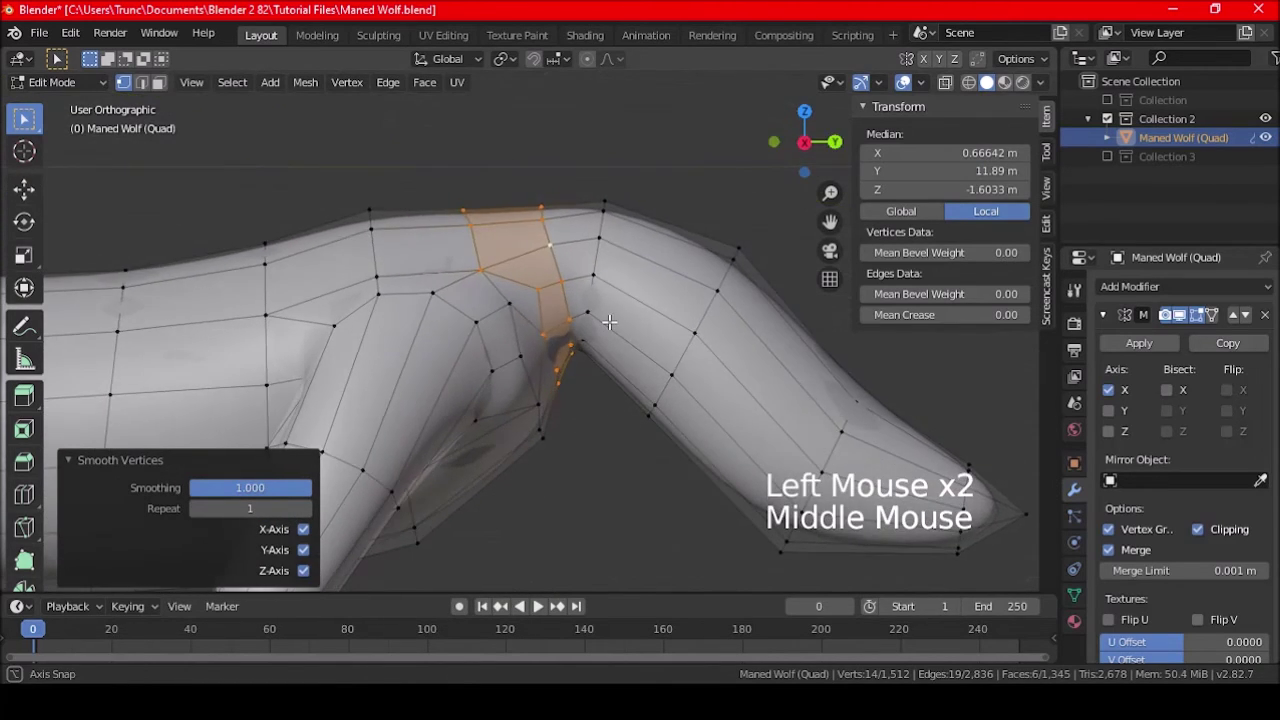
pyautogui.press('KP_3')
pyautogui.hotkey('alt', 's')
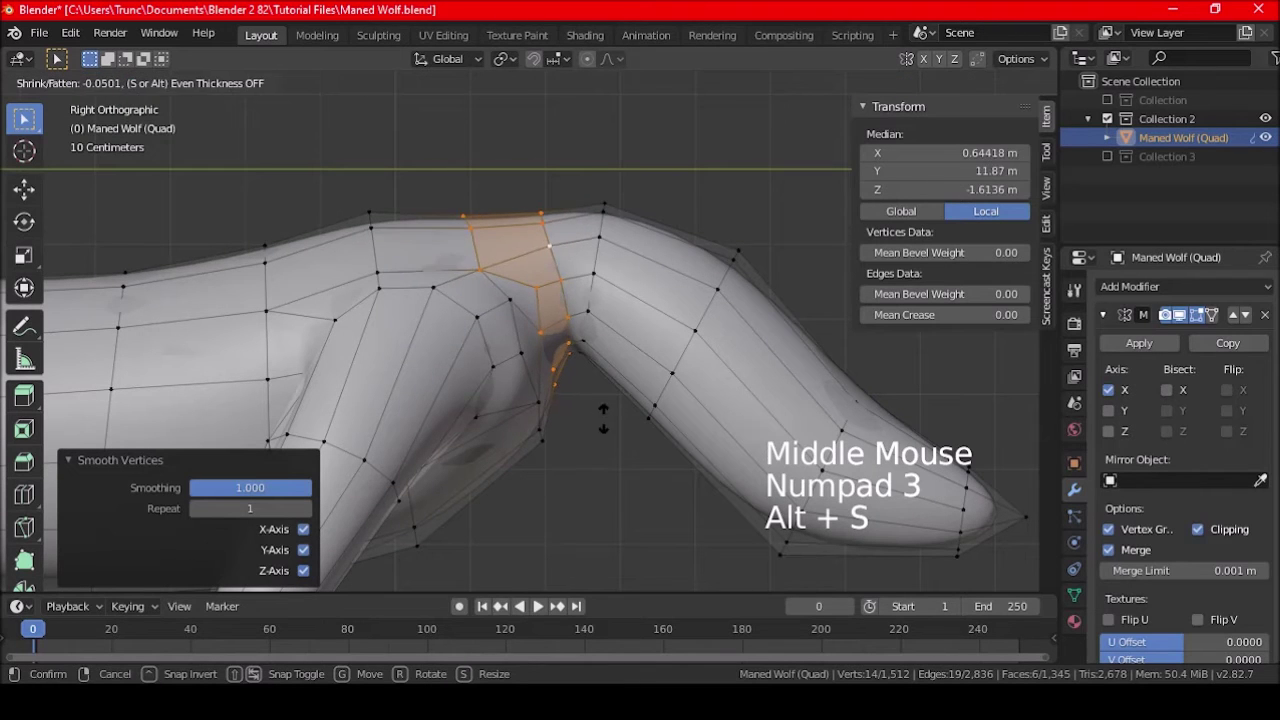
pyautogui.click(595, 410)
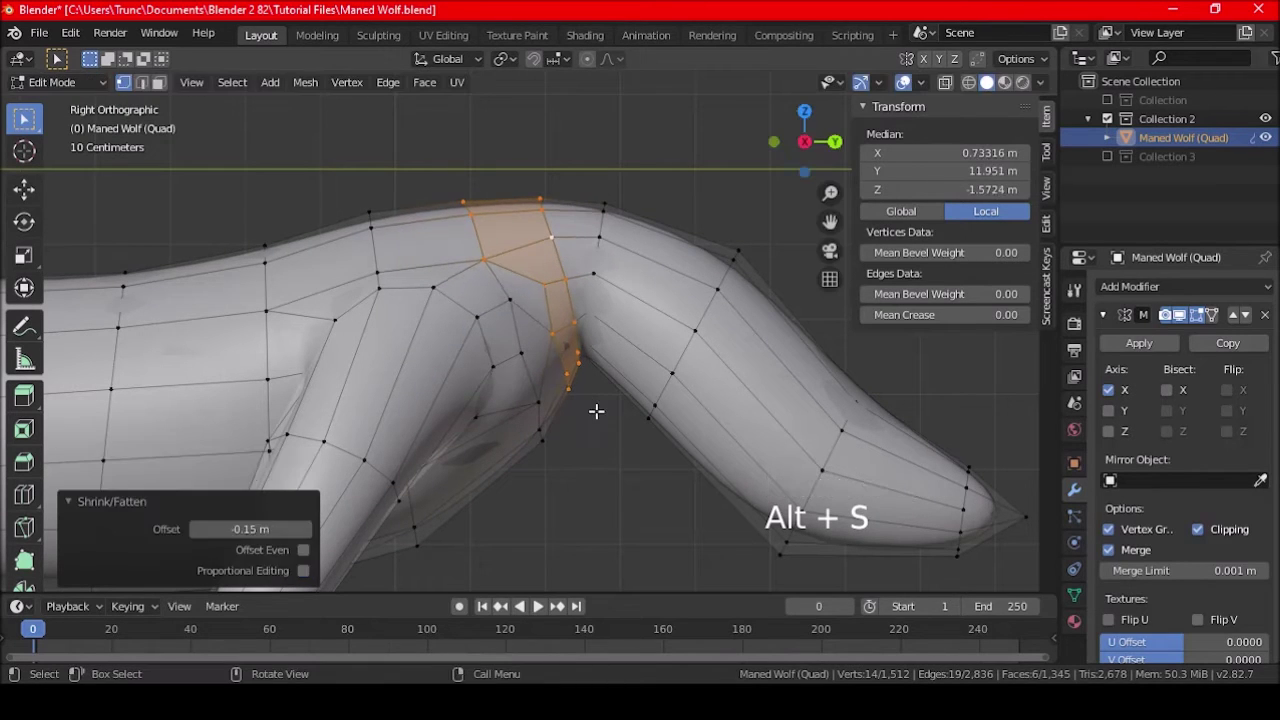
pyautogui.press('a')
pyautogui.press('a')
pyautogui.press('a')
pyautogui.scroll(-5, 595, 405)
pyautogui.scroll(-1, 537, 410)
pyautogui.moveTo(537, 410)
pyautogui.keyDown('shift'); pyautogui.mouseDown(button='middle')
pyautogui.moveTo(545, 425)
pyautogui.moveTo(506, 434)
pyautogui.moveTo(580, 391)
pyautogui.moveTo(551, 391)
pyautogui.mouseUp(button='middle'); pyautogui.keyUp('shift')
pyautogui.press('Tab')
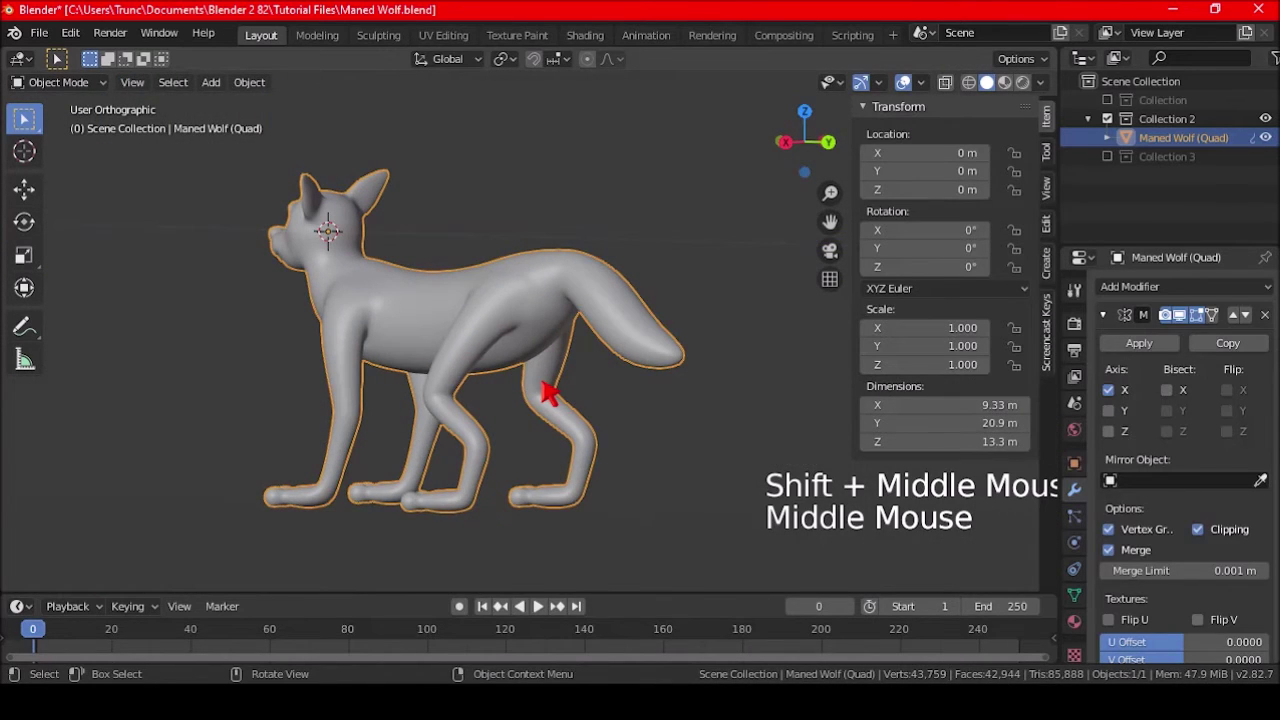
# Step: Select the outer vertex on the rump beneath the tail in Edit Mode and adjust it slightly with Shrink/Fatten
pyautogui.scroll(5, 530, 415)
pyautogui.press('Tab')
pyautogui.scroll(2, 548, 320)
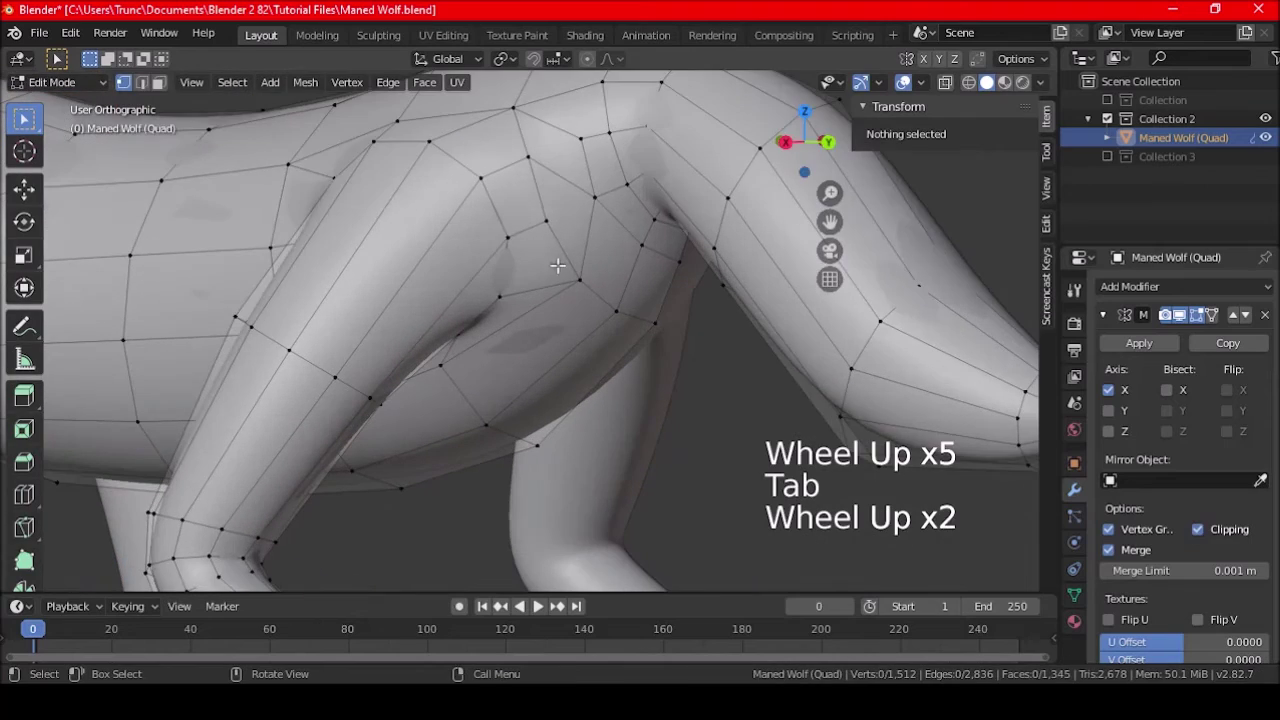
pyautogui.click(551, 224)
pyautogui.moveTo(551, 224); pyautogui.dragTo(540, 280, button='middle')
pyautogui.moveTo(540, 280); pyautogui.dragTo(590, 444, button='middle')
pyautogui.click(467, 370)
pyautogui.click(390, 308)
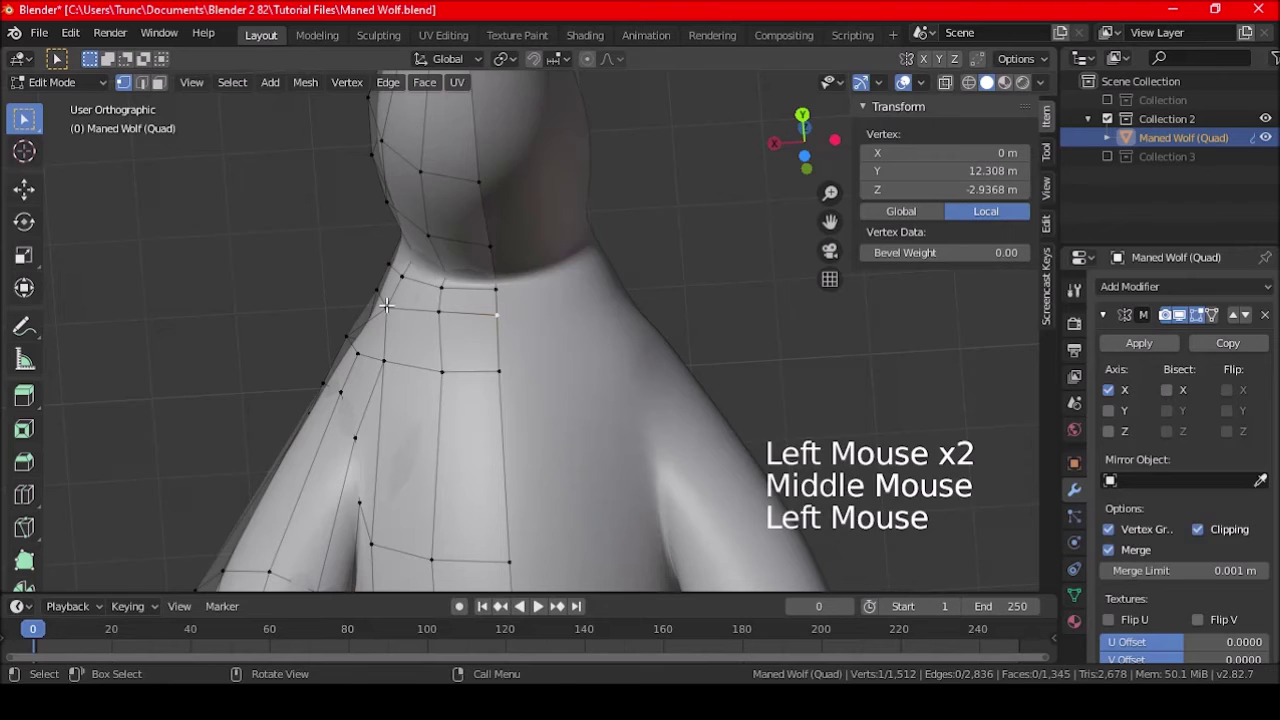
pyautogui.keyDown('shift'); pyautogui.moveTo(390, 308); pyautogui.dragTo(500, 330, button='middle'); pyautogui.keyUp('shift')
pyautogui.scroll(3, 500, 330)
pyautogui.hotkey('alt', 's')
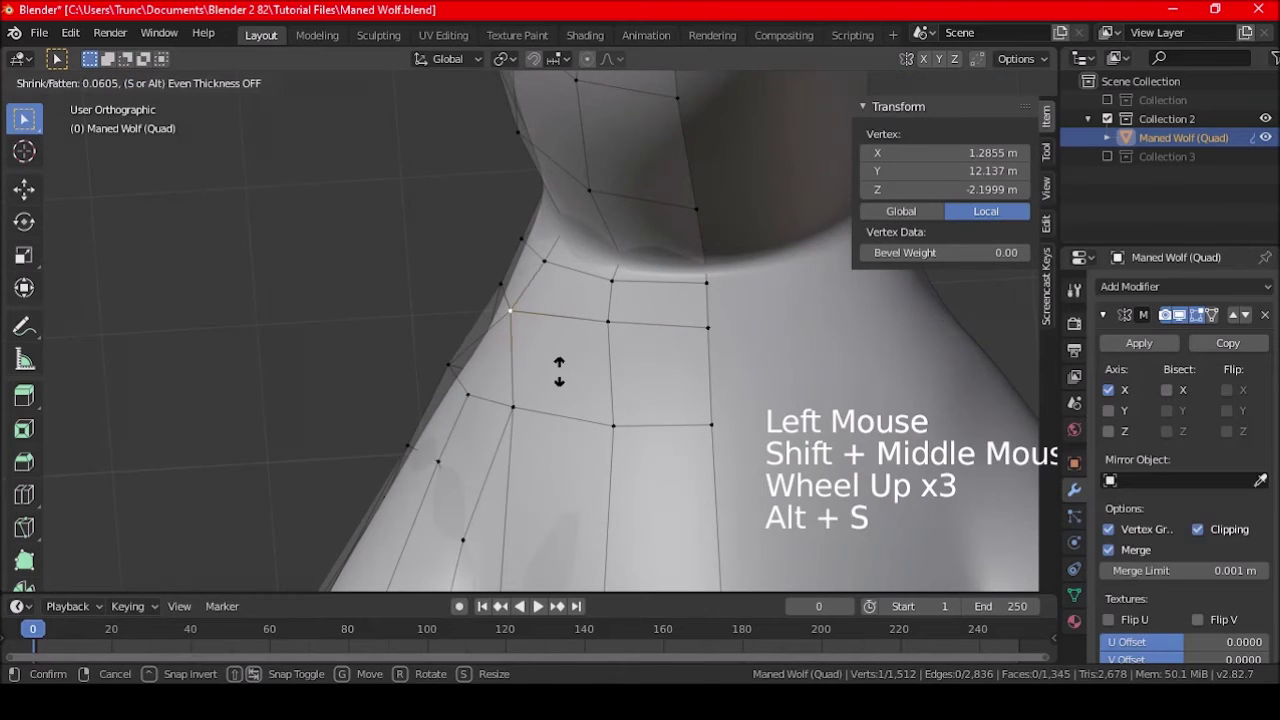
pyautogui.click(563, 376)
# Step: Undo and redo the last Shrink/Fatten to compare the rump's shape, keep the adjustment, and clear the selection
pyautogui.scroll(-2, 568, 380)
pyautogui.hotkey('ctrl', 'z')
pyautogui.hotkey('ctrl', 'shift', 'z')
pyautogui.keyDown('shift'); pyautogui.moveTo(572, 383); pyautogui.dragTo(666, 400, button='middle'); pyautogui.keyUp('shift')
pyautogui.hotkey('ctrl', 'z')
pyautogui.hotkey('ctrl', 'shift', 'z')
pyautogui.press('a')
pyautogui.press('a')
pyautogui.press('a')
# Step: Return to Object Mode, view the whole wolf, and save the file
pyautogui.scroll(-8, 520, 370)
pyautogui.moveTo(520, 370); pyautogui.dragTo(510, 430, button='middle')
pyautogui.moveTo(510, 430); pyautogui.dragTo(605, 367, button='middle')
pyautogui.press('Tab')
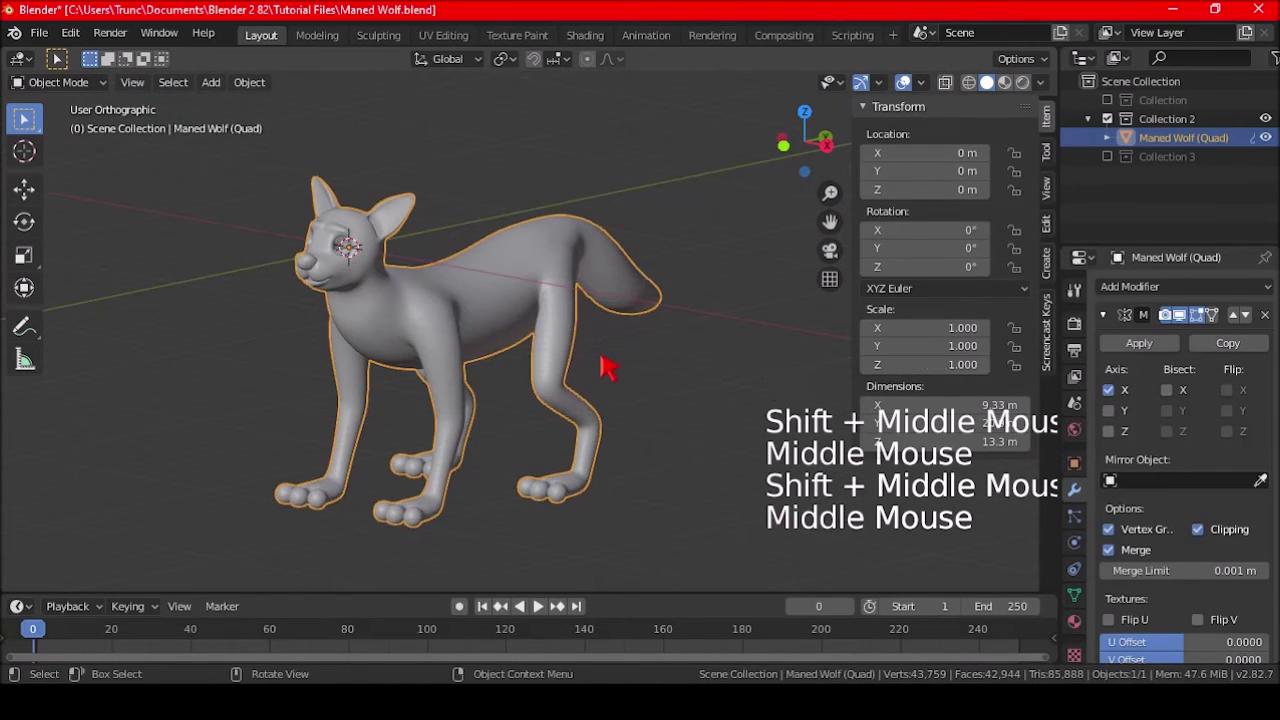
pyautogui.hotkey('ctrl', 's')
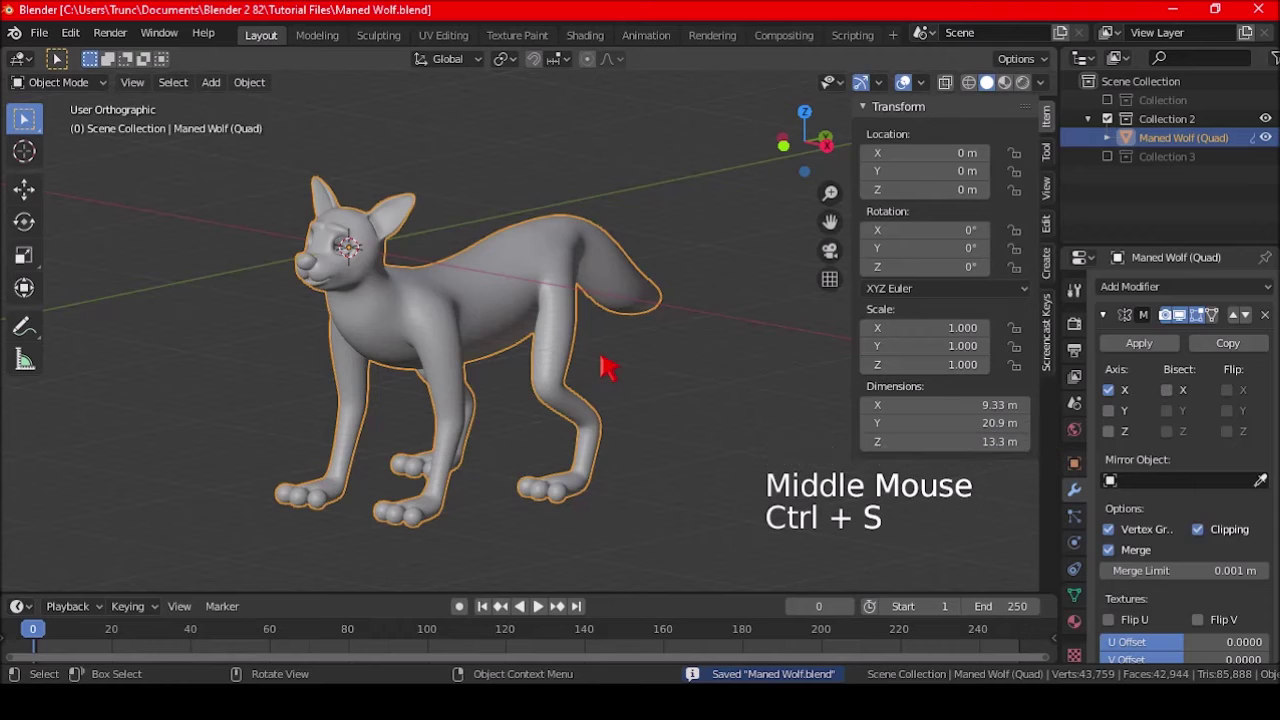
# Step: Select the whole tail from its end vertex and, with proportional editing enabled, move it about 0.7 m towards the body along Y
pyautogui.moveTo(670, 400); pyautogui.dragTo(556, 374, button='middle')
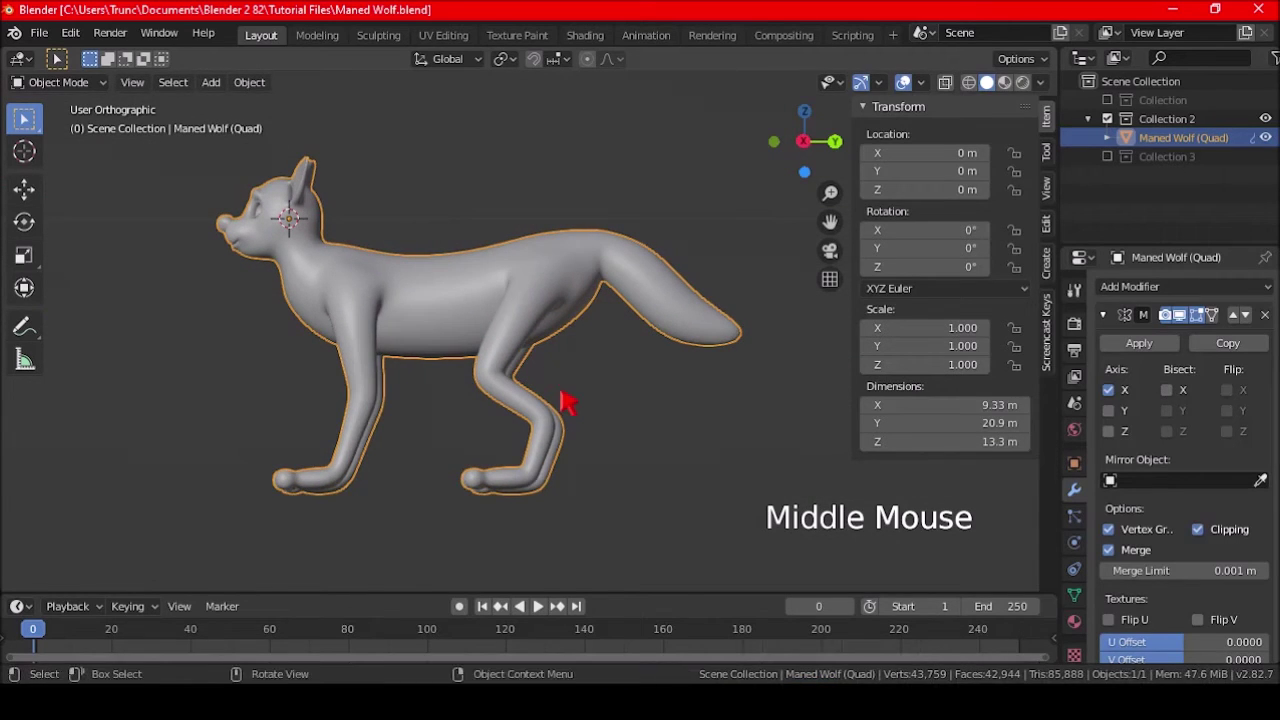
pyautogui.press('KP_3')
pyautogui.keyDown('shift'); pyautogui.moveTo(678, 403); pyautogui.dragTo(595, 410, button='middle'); pyautogui.keyUp('shift')
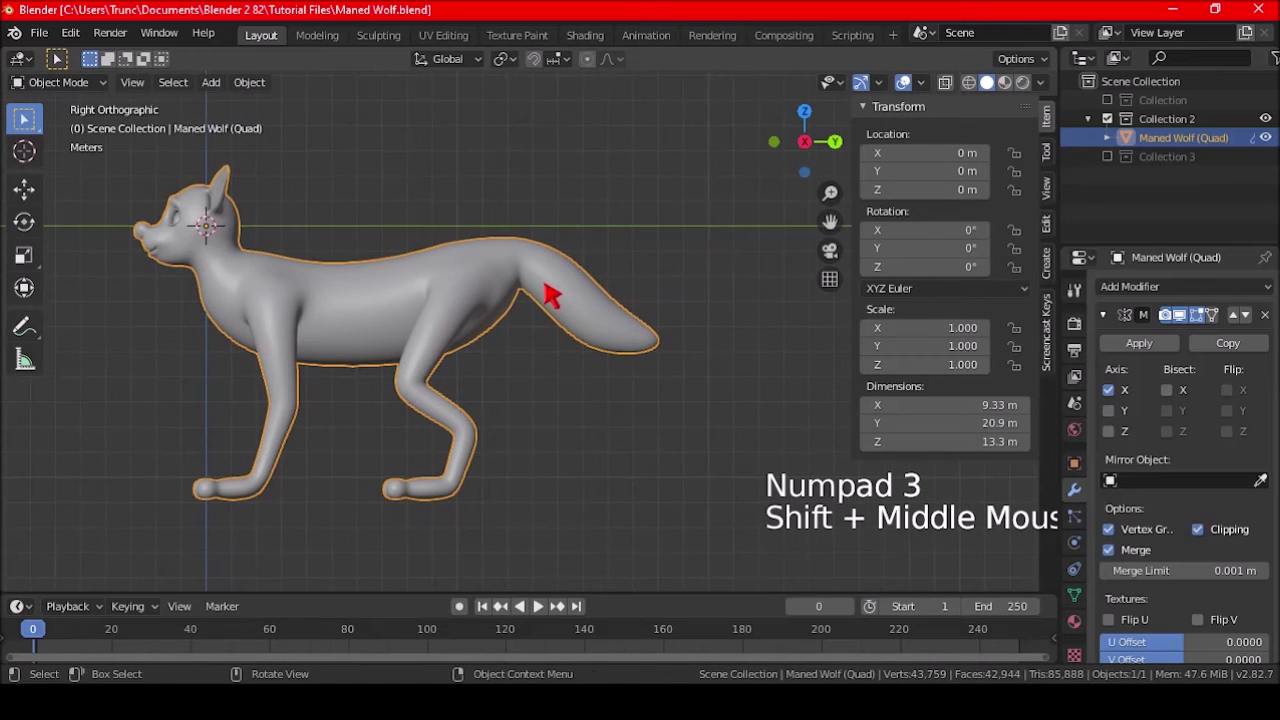
pyautogui.press('Tab')
pyautogui.click(675, 347)
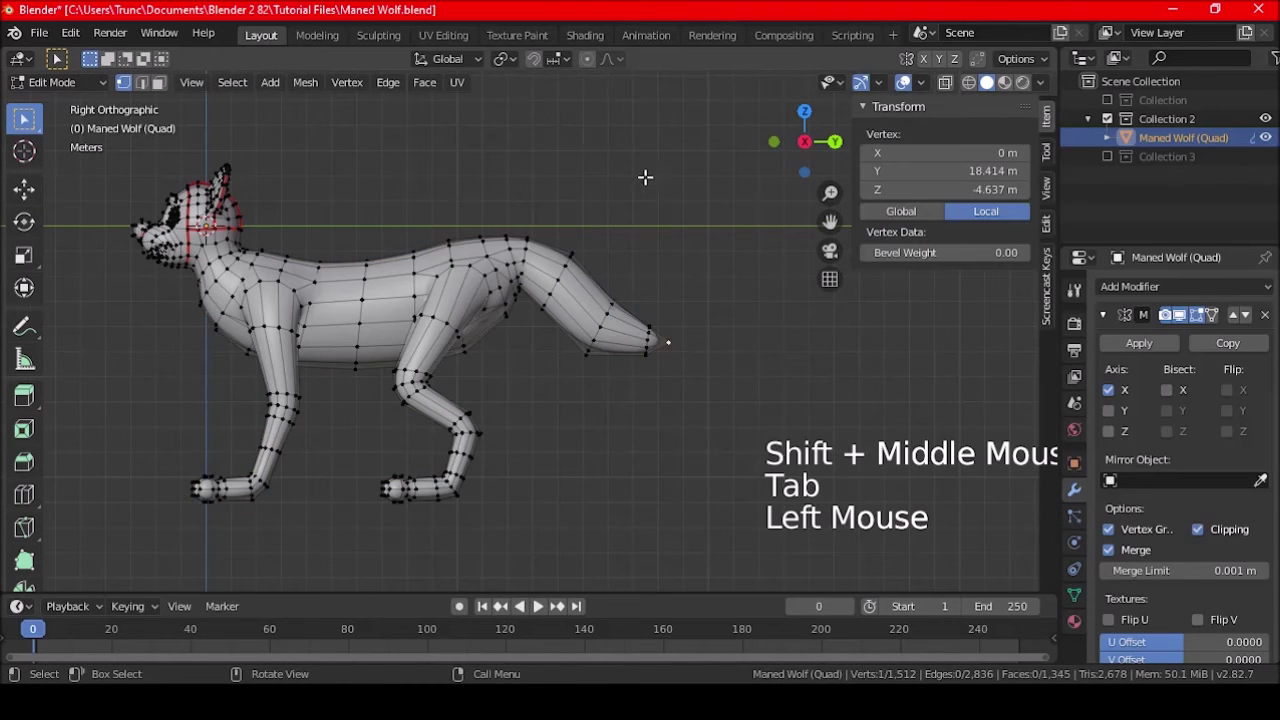
pyautogui.press('ctrl+KP_Add')
pyautogui.press('ctrl+KP_Add')
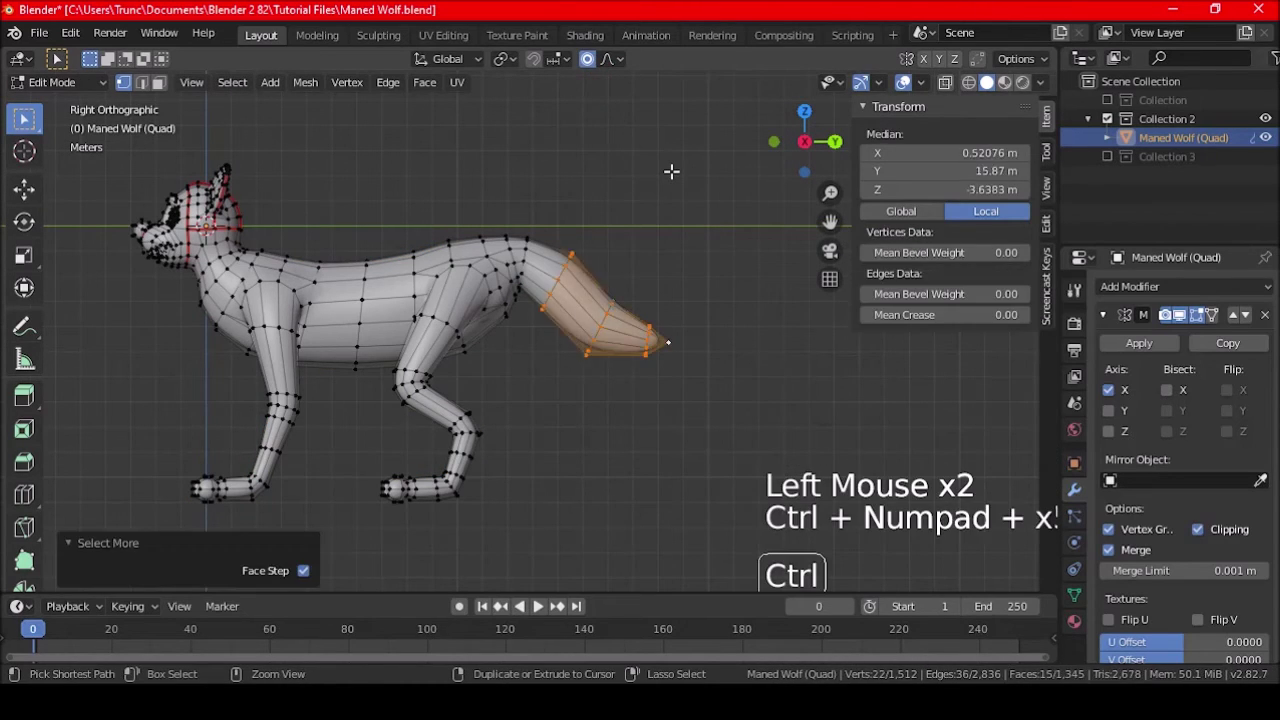
pyautogui.press('g')
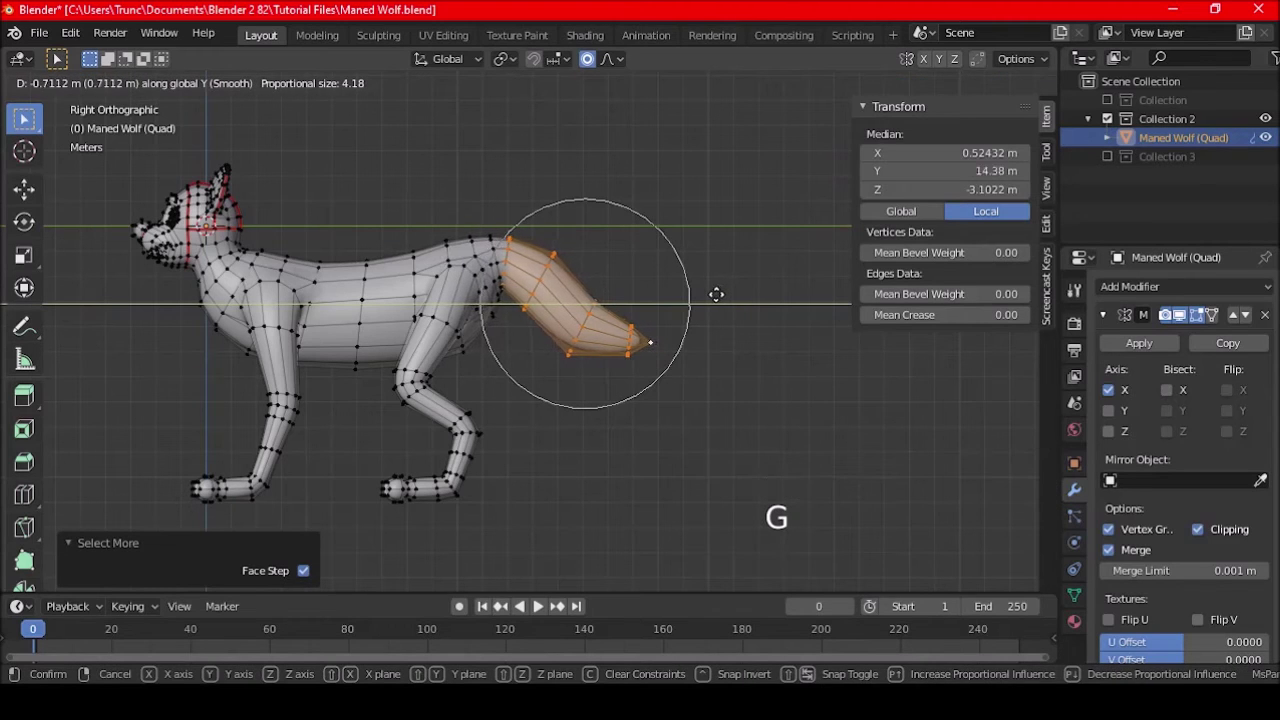
pyautogui.click(714, 294)
pyautogui.press('a')
pyautogui.press('a')
pyautogui.press('a')
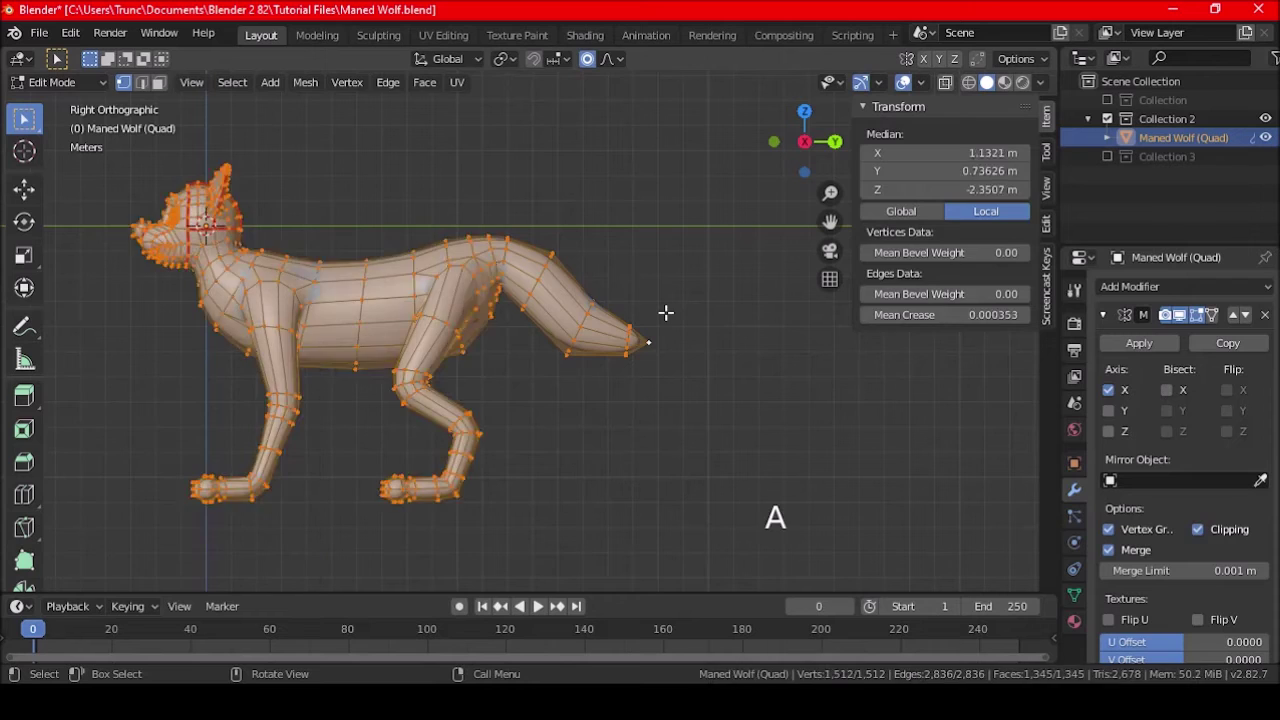
pyautogui.press('Tab')
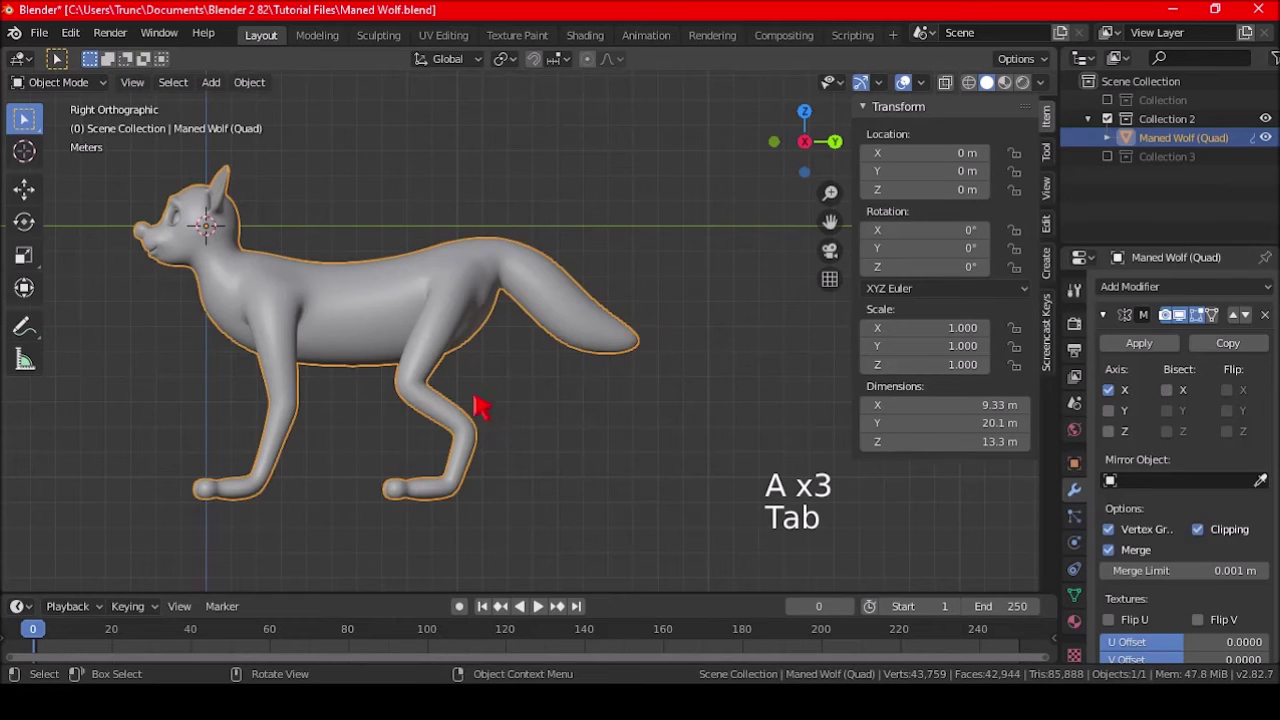
# Step: Move the rump's lowest centre-line vertex about 0.36 m backwards and 0.04 m down with proportional editing, and return to Object Mode
pyautogui.scroll(4, 463, 376)
pyautogui.press('Tab')
pyautogui.click(453, 305)
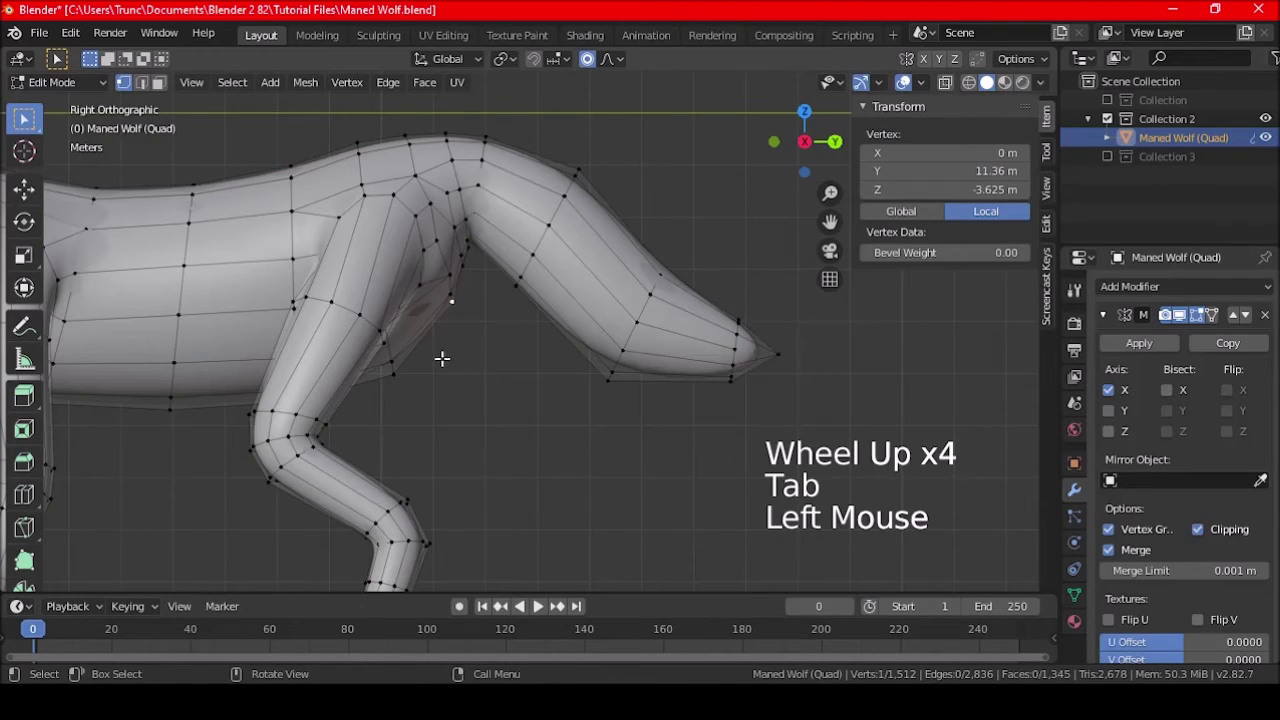
pyautogui.moveTo(540, 390); pyautogui.dragTo(479, 329, button='middle')
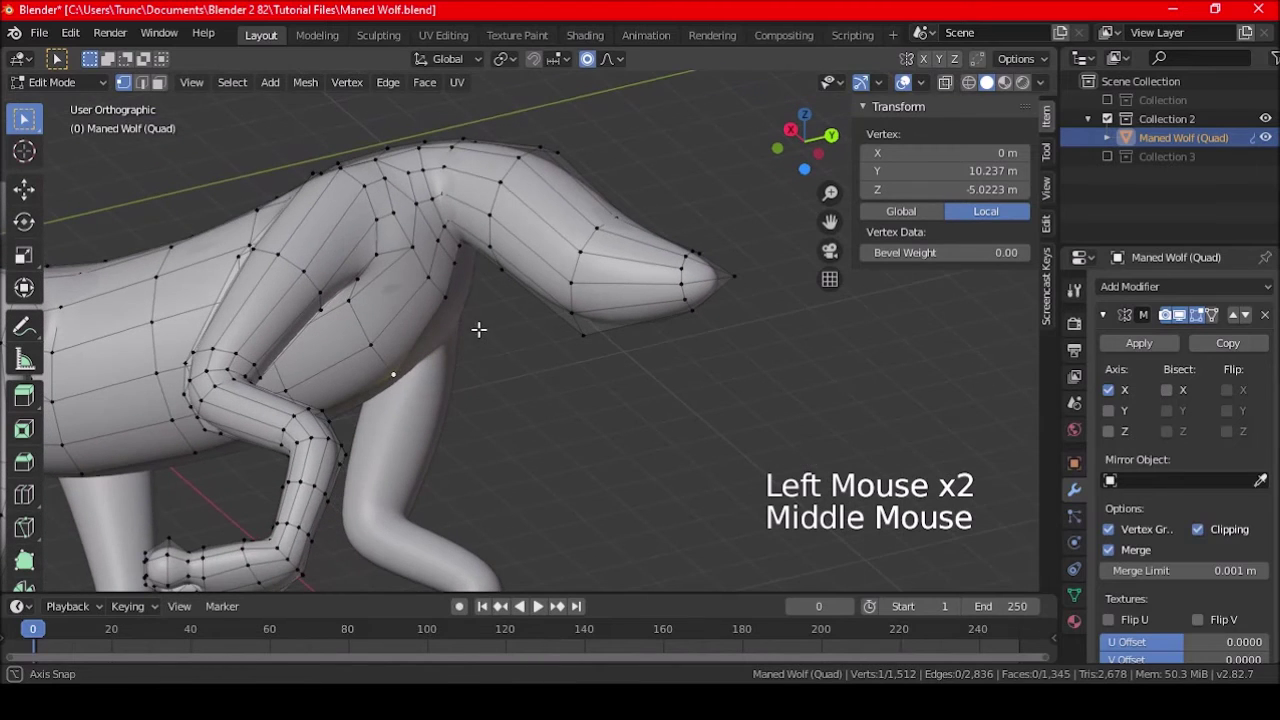
pyautogui.press('KP_3')
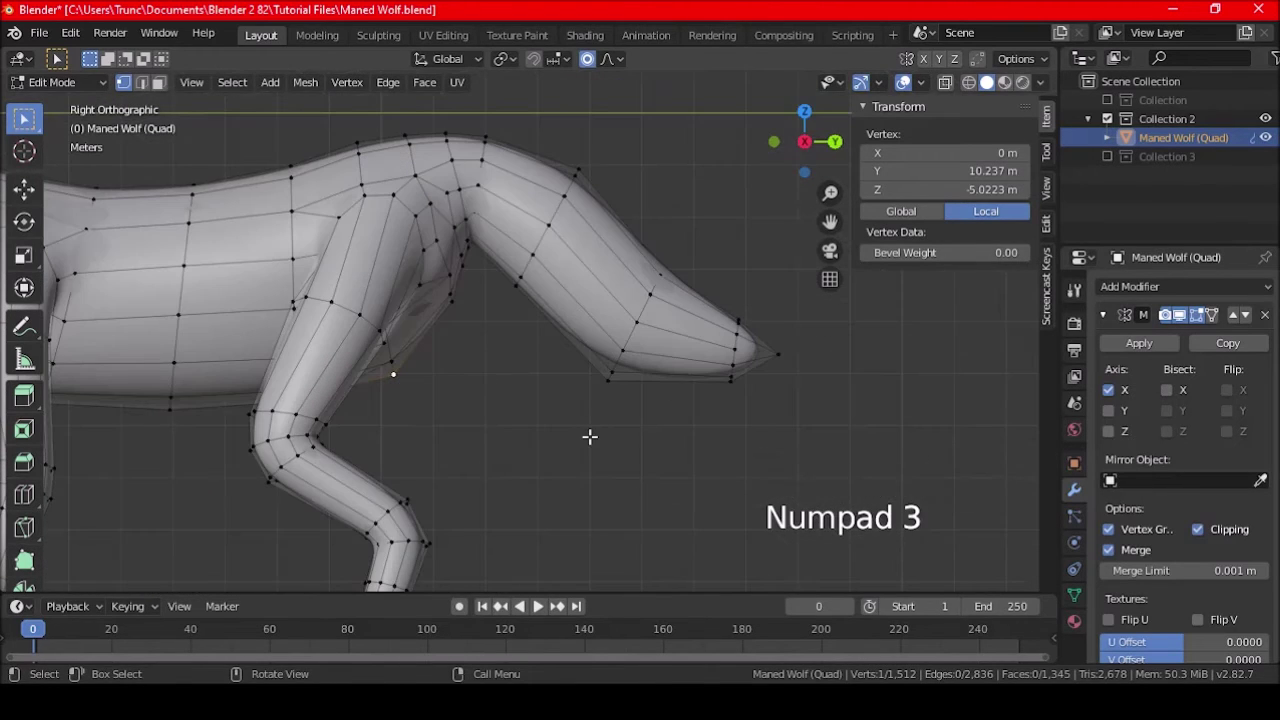
pyautogui.press('g')
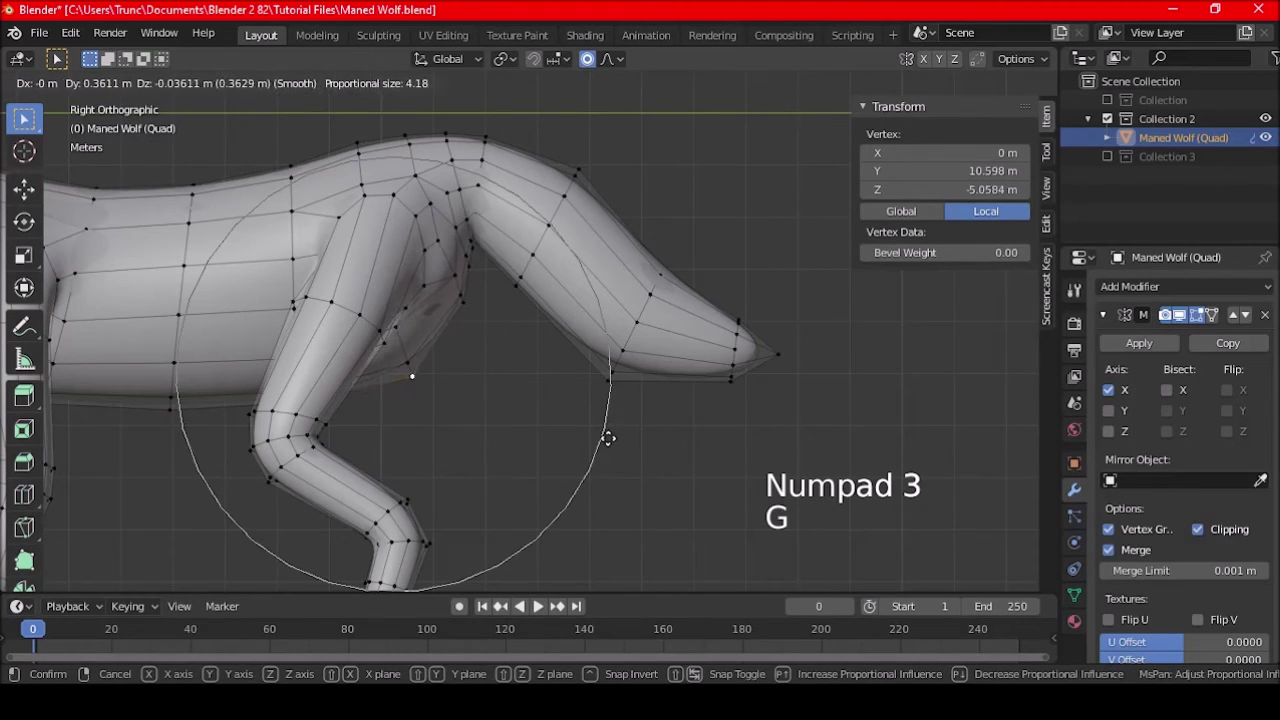
pyautogui.click(608, 438)
pyautogui.press('a')
pyautogui.press('a')
pyautogui.press('a')
pyautogui.press('Tab')
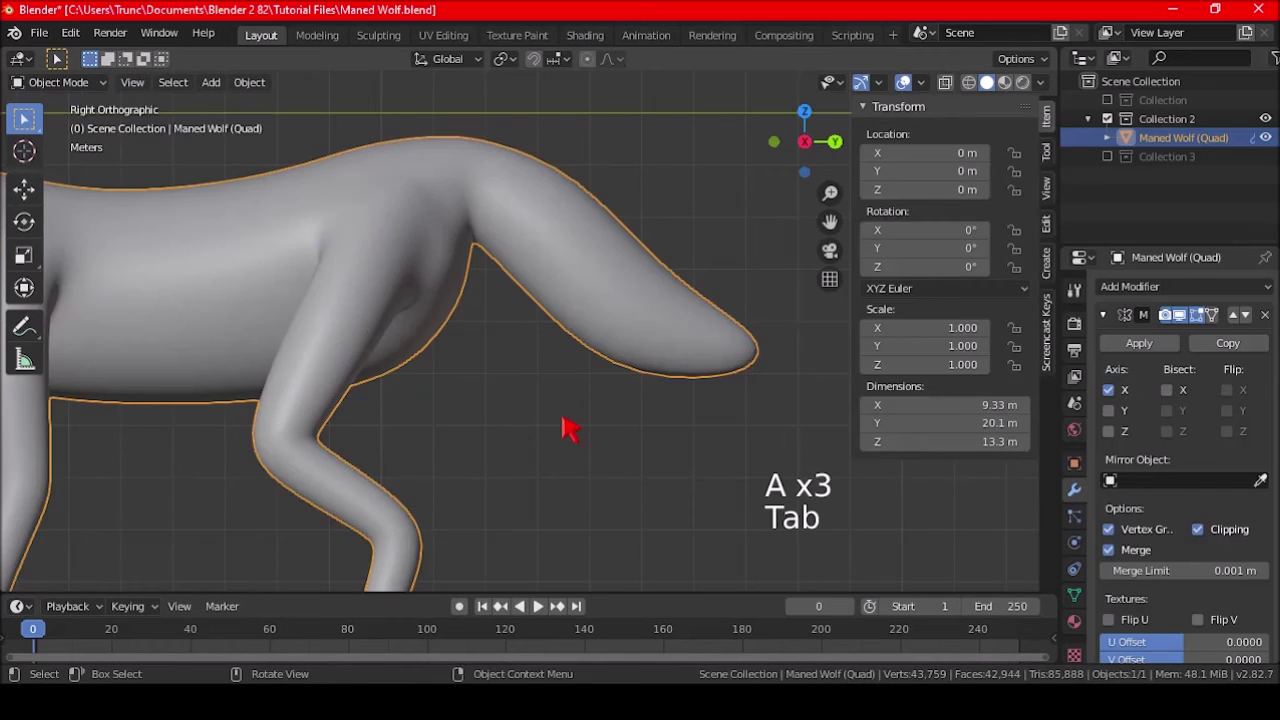
pyautogui.scroll(-4, 563, 427)
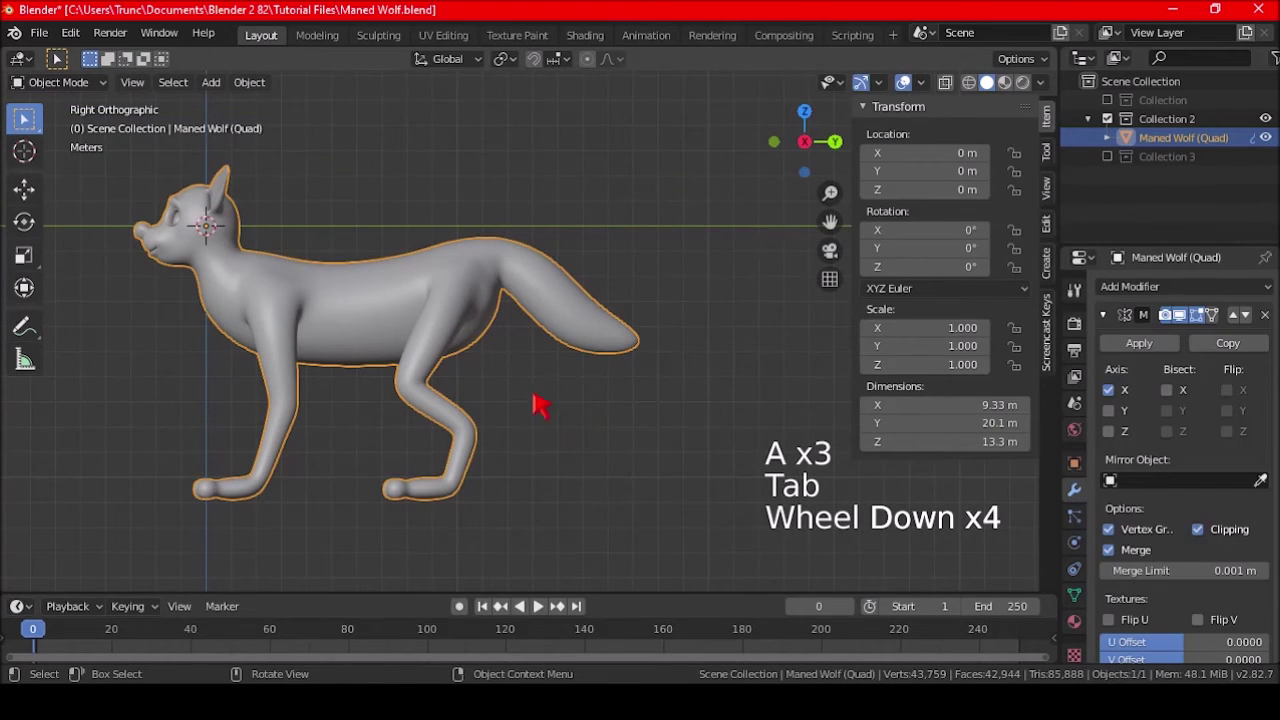
pyautogui.keyDown('shift'); pyautogui.moveTo(538, 405); pyautogui.dragTo(571, 449, button='middle'); pyautogui.keyUp('shift')
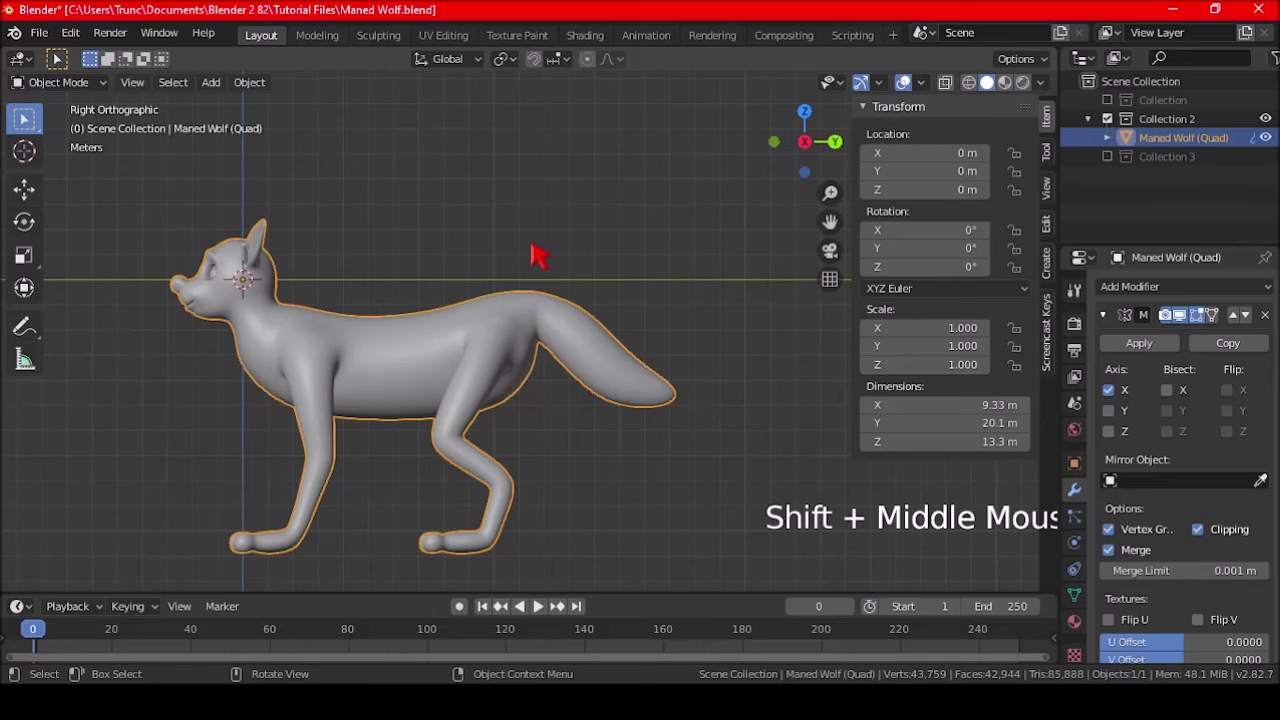
# Step: Enter Edit Mode and select the edge loop around the middle of the wolf's torso
pyautogui.press('Tab')
pyautogui.scroll(1, 576, 279)
pyautogui.keyDown('alt'); pyautogui.keyDown('shift'); pyautogui.click(375, 340); pyautogui.keyUp('shift'); pyautogui.keyUp('alt')
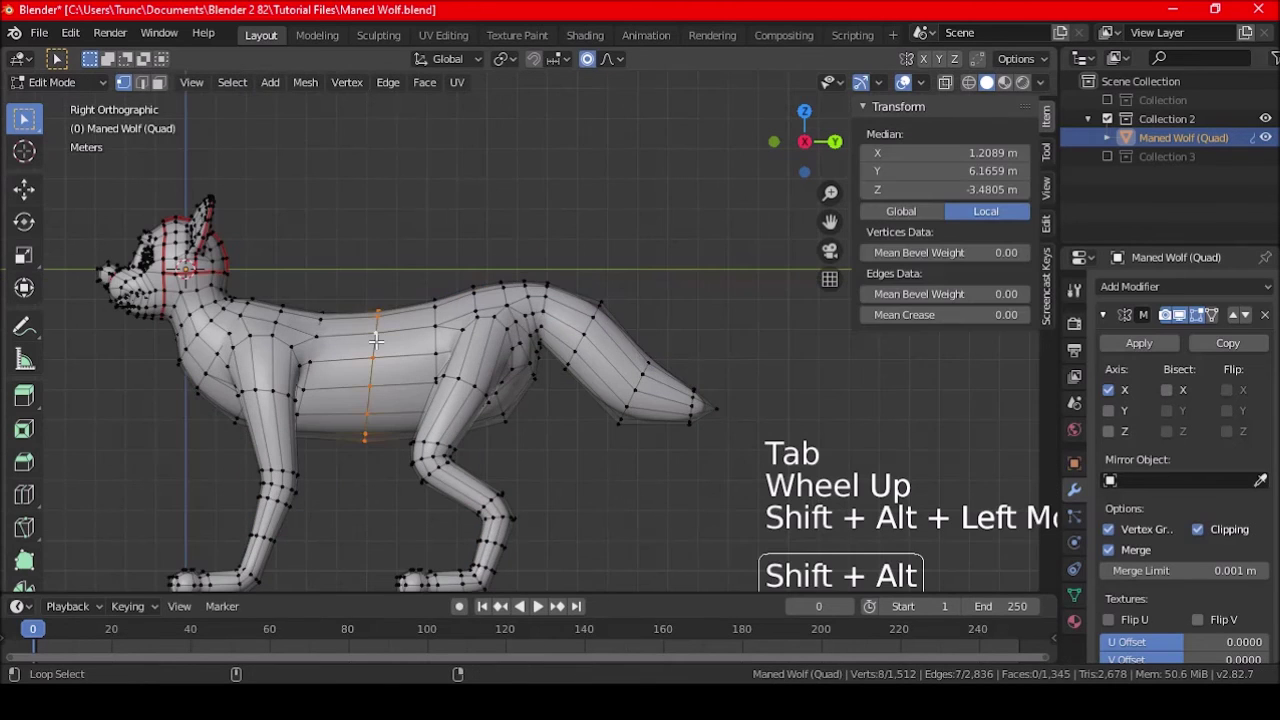
pyautogui.click(588, 60)
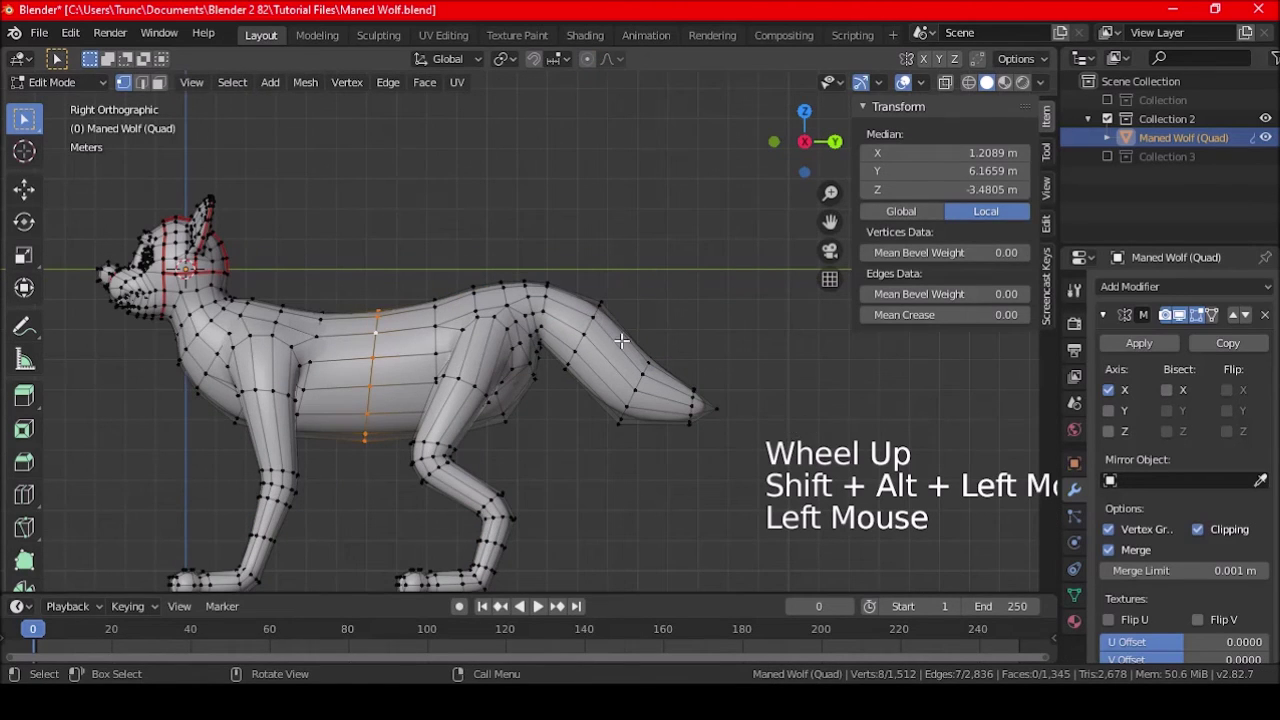
pyautogui.hotkey('alt', 's')
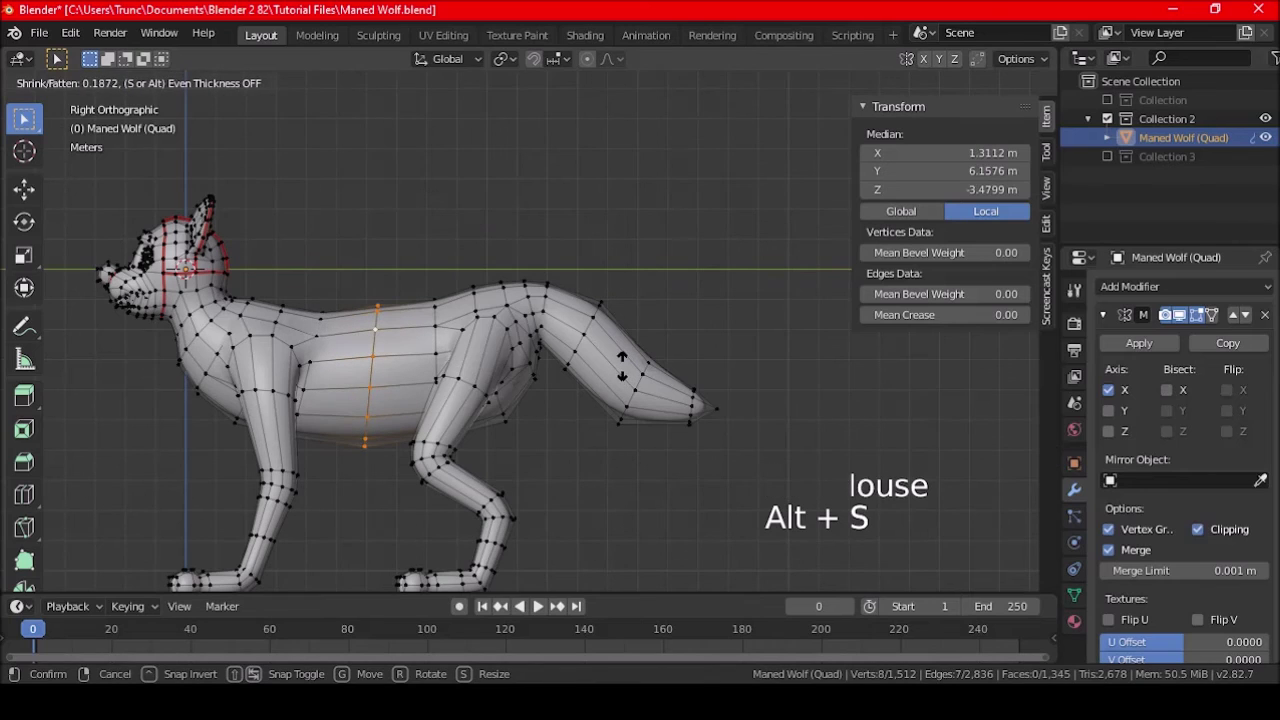
pyautogui.click(621, 366)
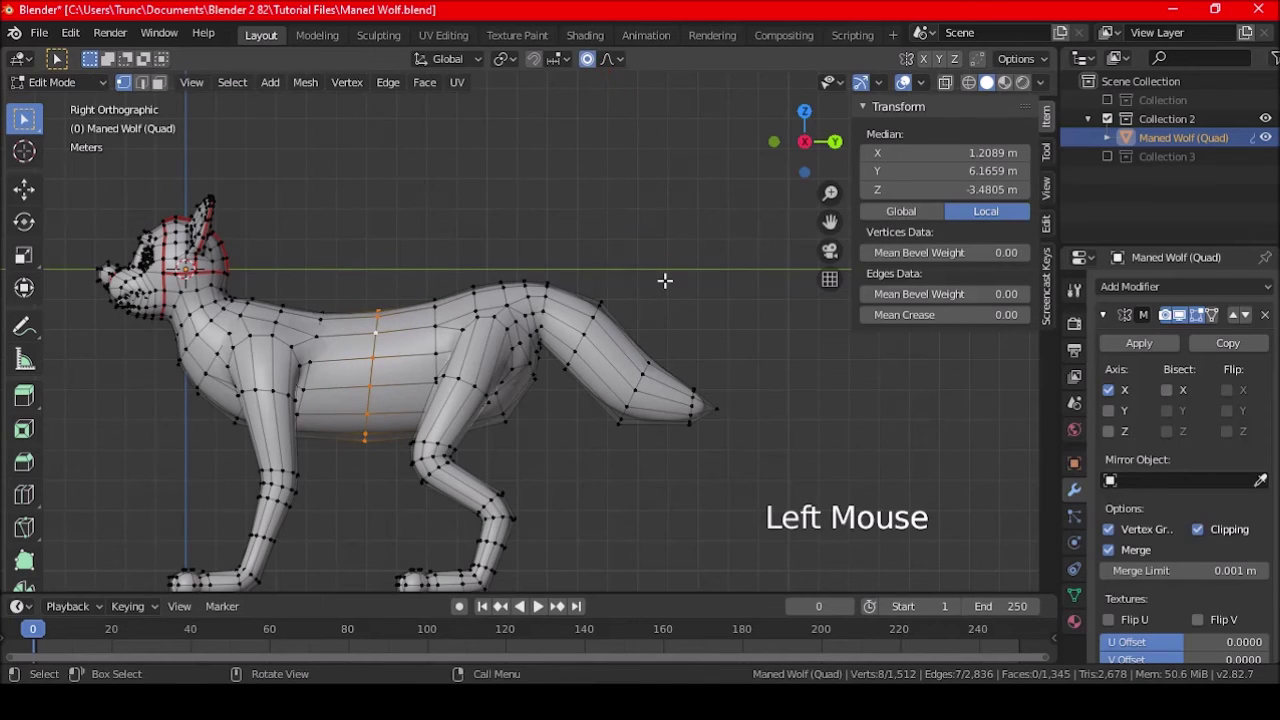
# Step: Fatten the mid-torso loop by 0.25 m with smooth proportional editing, shift it slightly upwards, and return to Object Mode
pyautogui.hotkey('alt', 's')
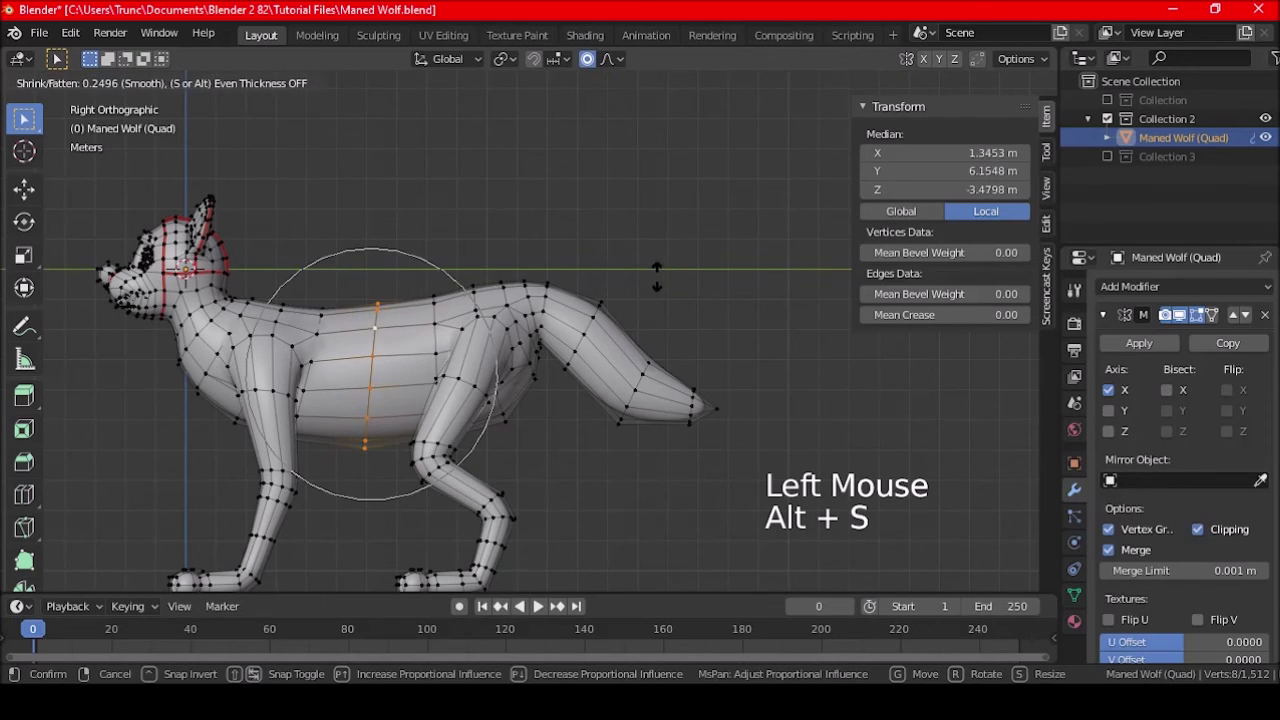
pyautogui.click(656, 277)
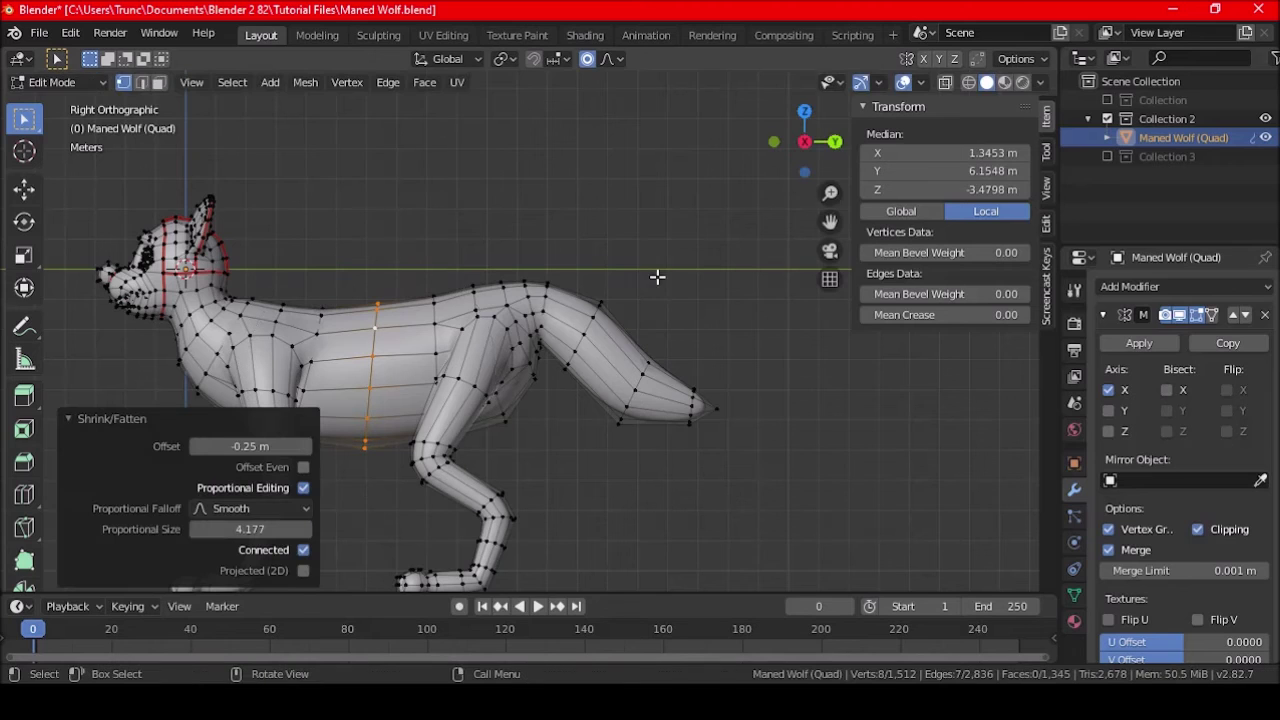
pyautogui.press('g')
pyautogui.click(635, 326)
pyautogui.press('a')
pyautogui.press('a')
pyautogui.press('a')
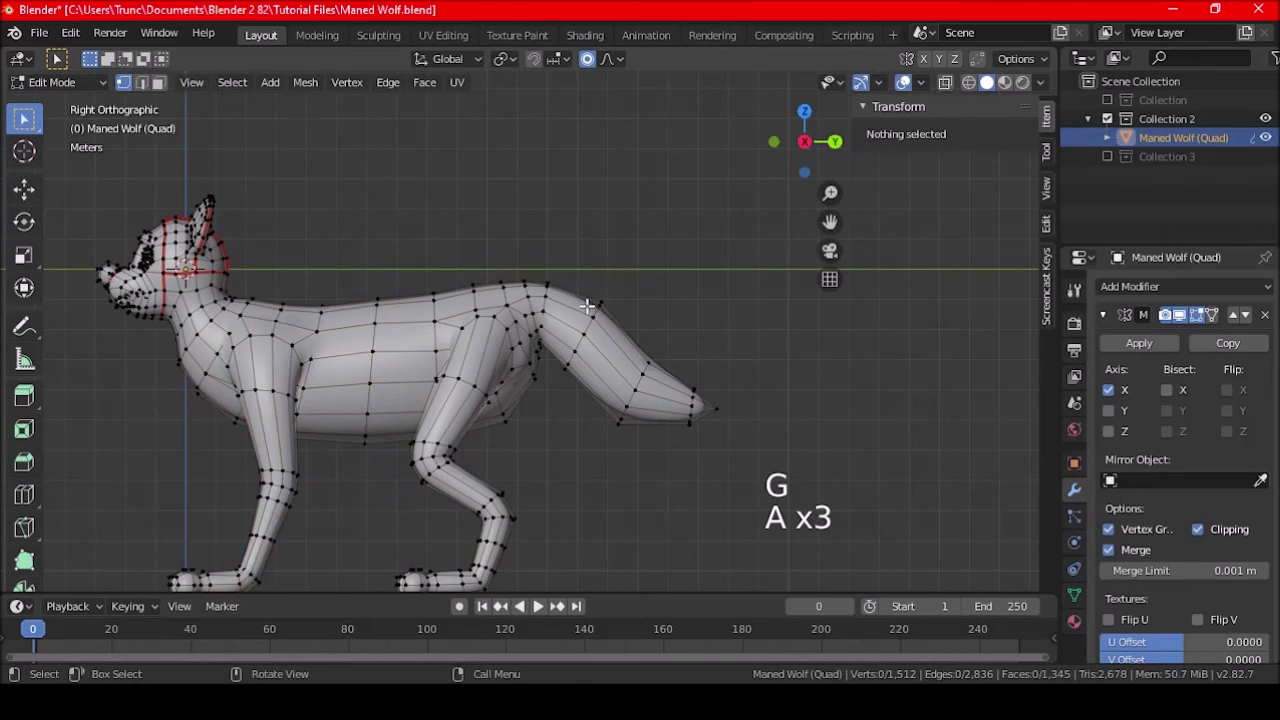
pyautogui.scroll(-2, 586, 312)
pyautogui.press('Tab')
pyautogui.scroll(-3, 563, 286)
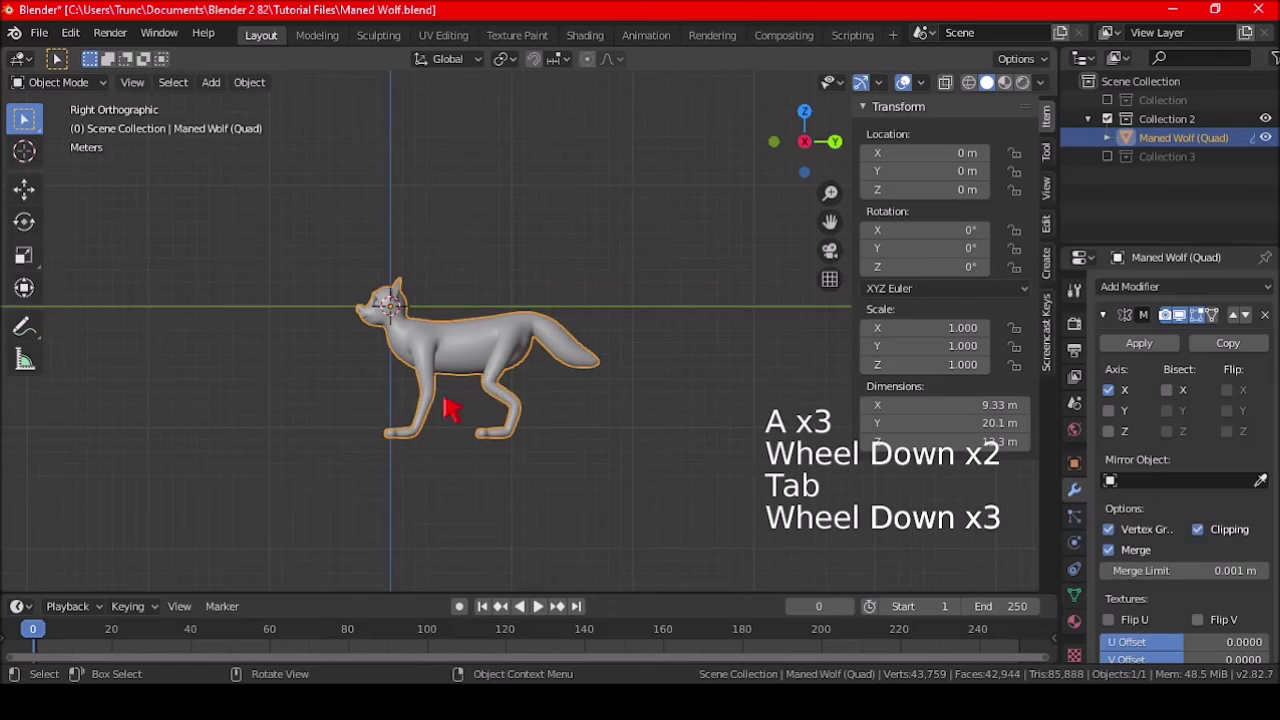
pyautogui.keyDown('shift'); pyautogui.moveTo(418, 440); pyautogui.dragTo(443, 434, button='middle'); pyautogui.keyUp('shift')
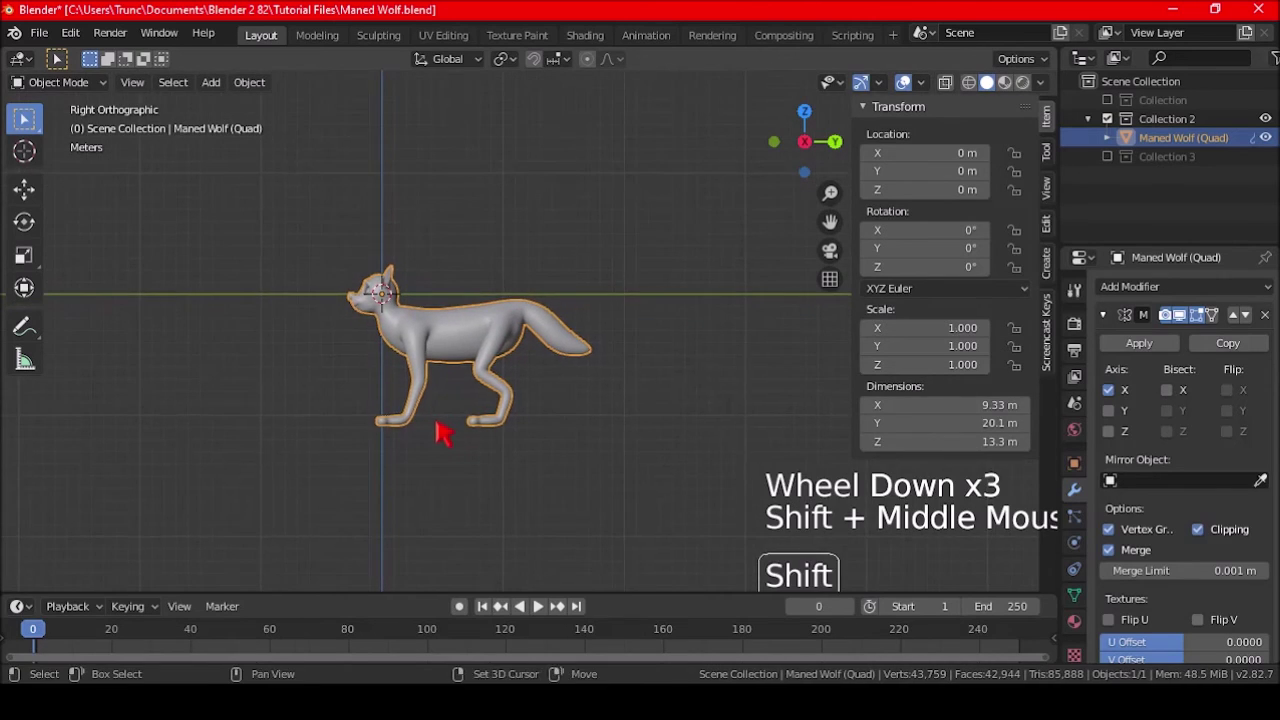
pyautogui.scroll(3, 455, 435)
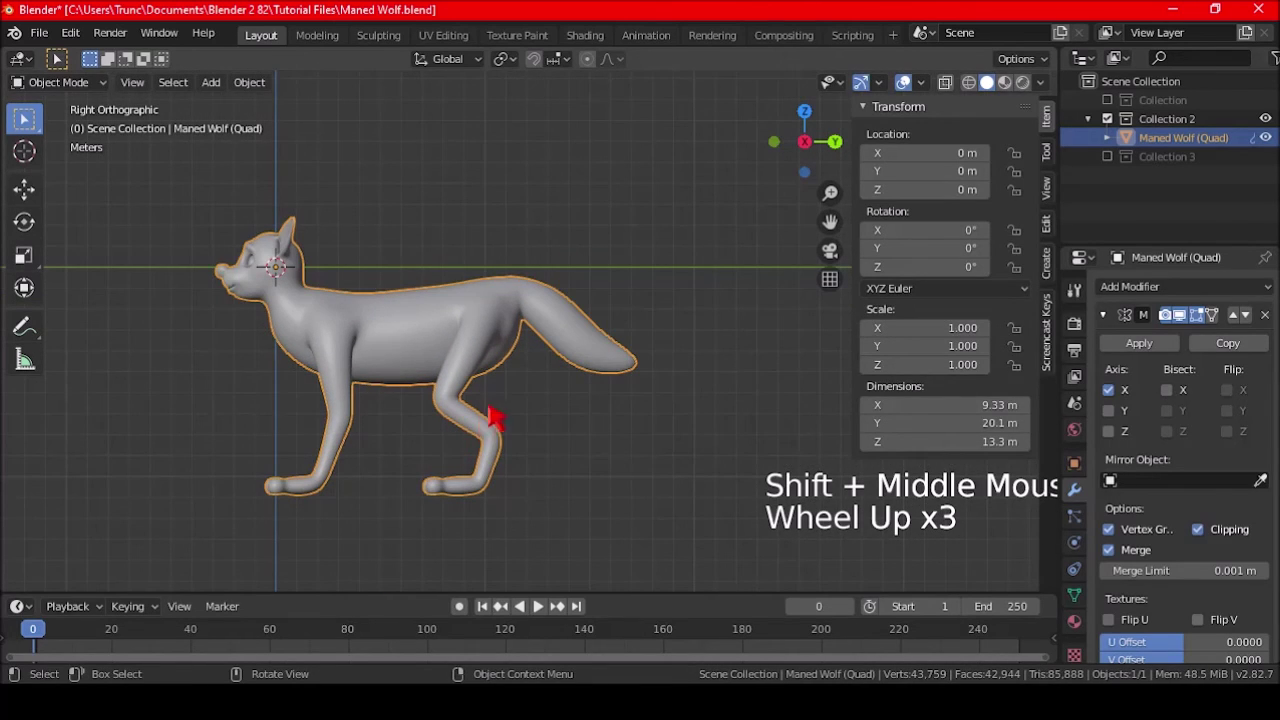
# Step: Select the whole hindquarters, hind leg and tail through the mesh, and move them about 0.7 m towards the head along Y with proportional editing
pyautogui.press('Tab')
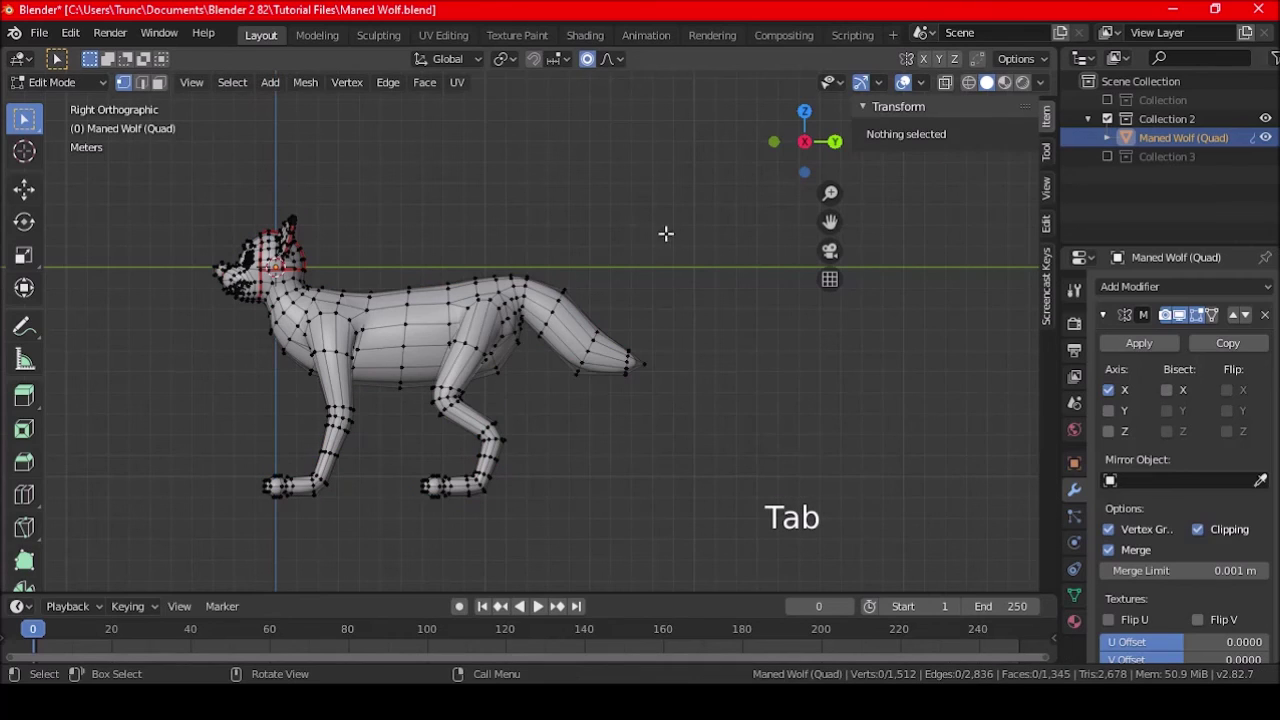
pyautogui.click(945, 83)
pyautogui.press('b')
pyautogui.moveTo(683, 203); pyautogui.dragTo(423, 538)
pyautogui.press('b')
pyautogui.press('Escape')
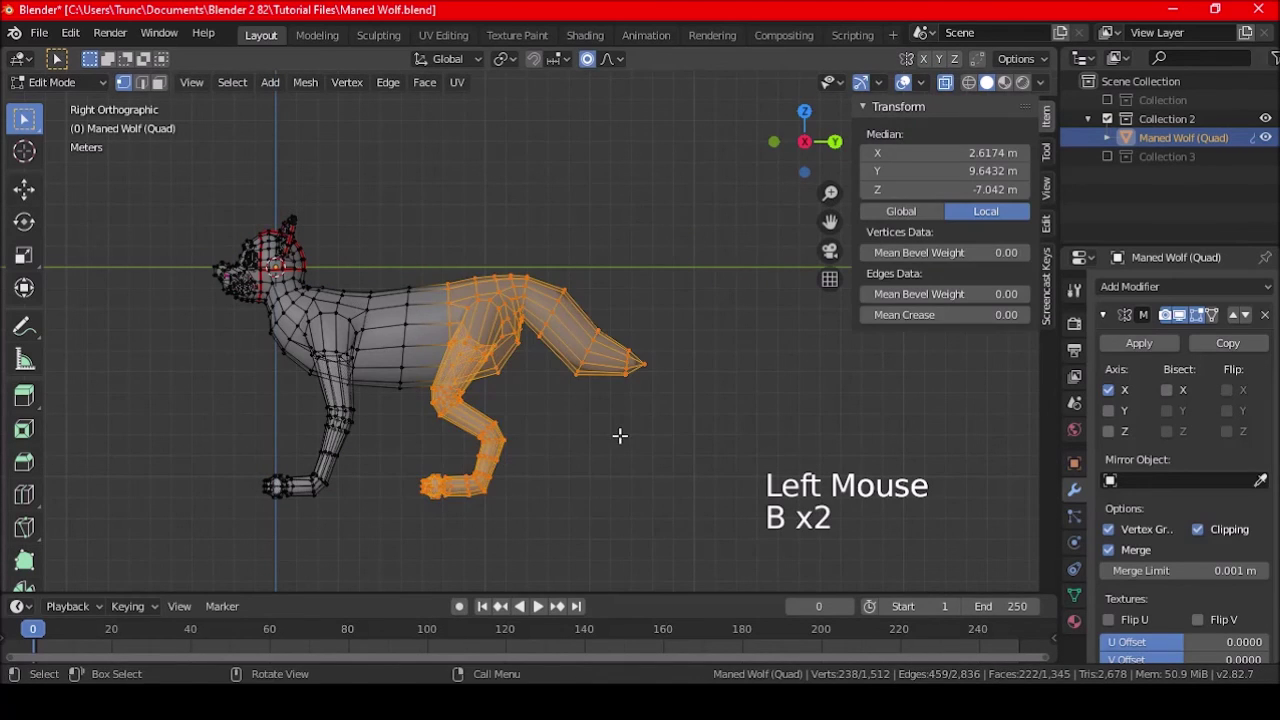
pyautogui.press('g')
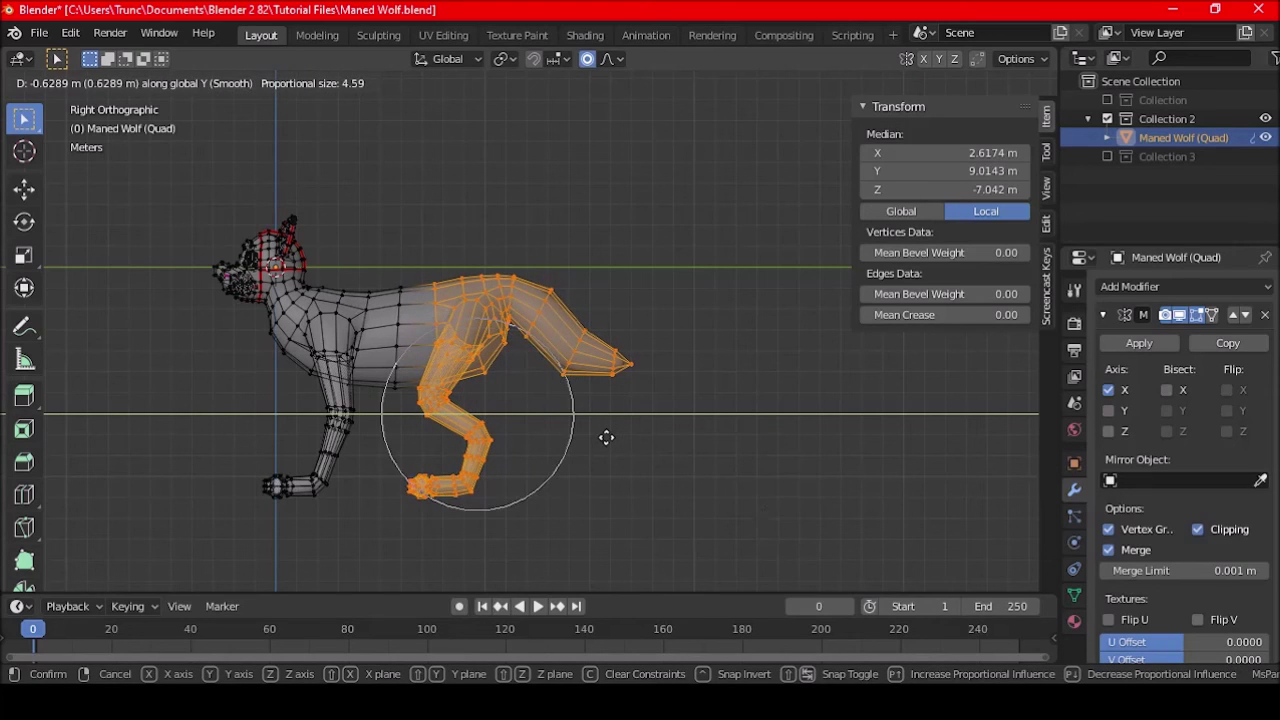
pyautogui.click(604, 437)
pyautogui.press('a')
pyautogui.press('a')
pyautogui.press('a')
pyautogui.press('Tab')
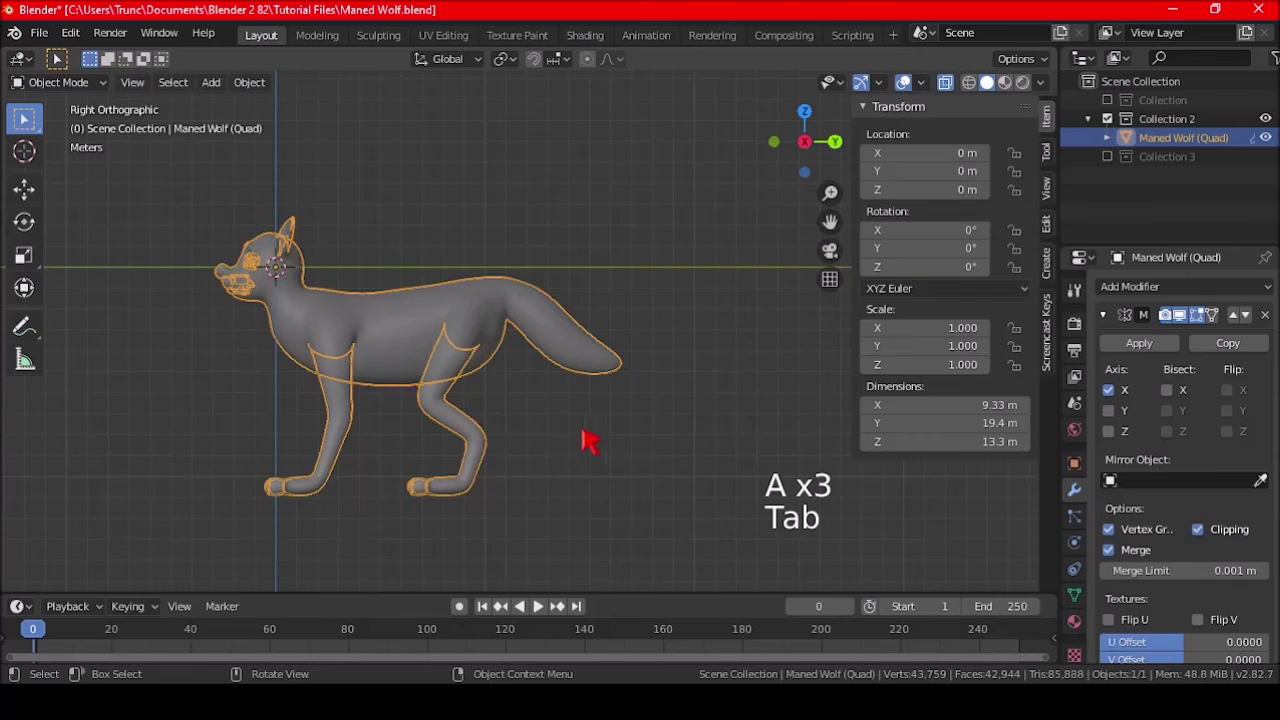
# Step: Turn off X-ray, clear the selection, and examine the wolf's proportions from a front three-quarter view
pyautogui.click(945, 82)
pyautogui.moveTo(600, 349); pyautogui.dragTo(623, 380, button='middle')
pyautogui.press('a')
pyautogui.press('a')
pyautogui.press('a')
pyautogui.scroll(1, 537, 386)
pyautogui.keyDown('shift'); pyautogui.moveTo(537, 386); pyautogui.dragTo(607, 362, button='middle'); pyautogui.keyUp('shift')
pyautogui.scroll(1, 540, 372)
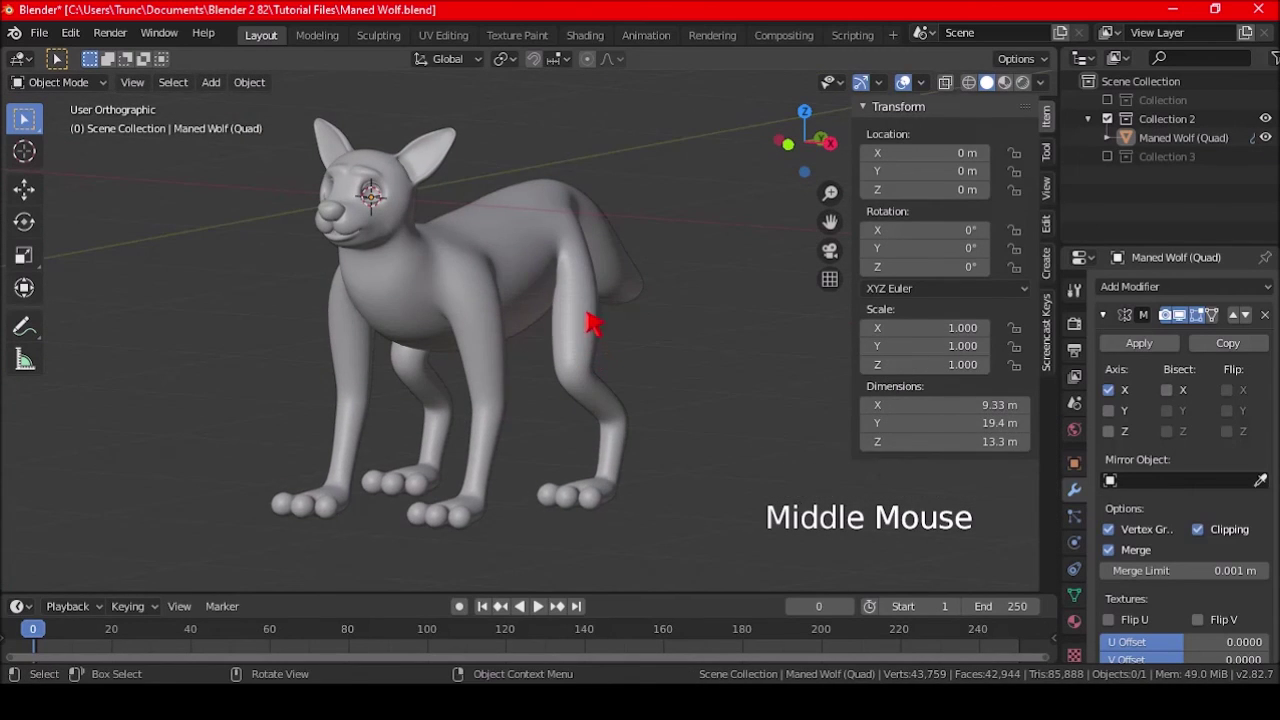
# Step: With proportional editing off, select the edge loop around the top of the hind leg and move it outwards and slightly down in back view
pyautogui.press('Tab')
pyautogui.keyDown('shift'); pyautogui.moveTo(593, 254); pyautogui.dragTo(553, 320, button='middle'); pyautogui.keyUp('shift')
pyautogui.click(588, 60)
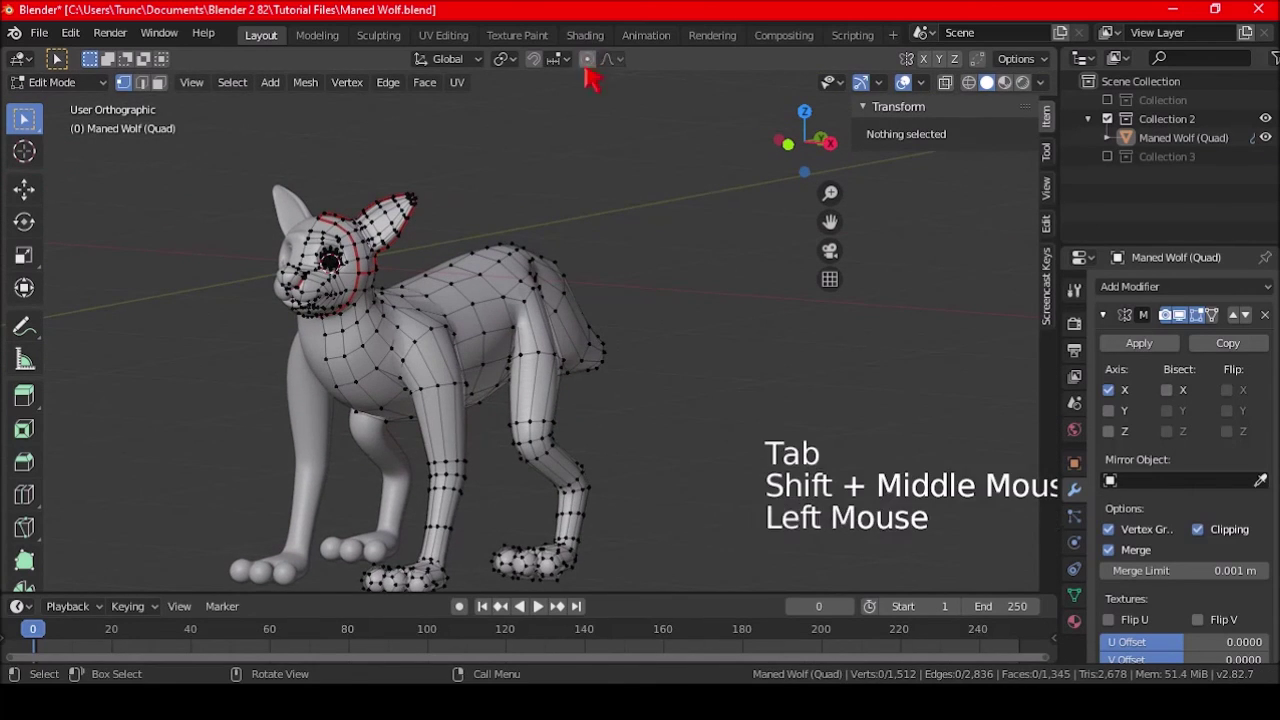
pyautogui.moveTo(558, 363); pyautogui.dragTo(506, 300, button='middle')
pyautogui.scroll(4, 535, 295)
pyautogui.keyDown('alt'); pyautogui.keyDown('shift'); pyautogui.click(417, 316); pyautogui.keyUp('shift'); pyautogui.keyUp('alt')
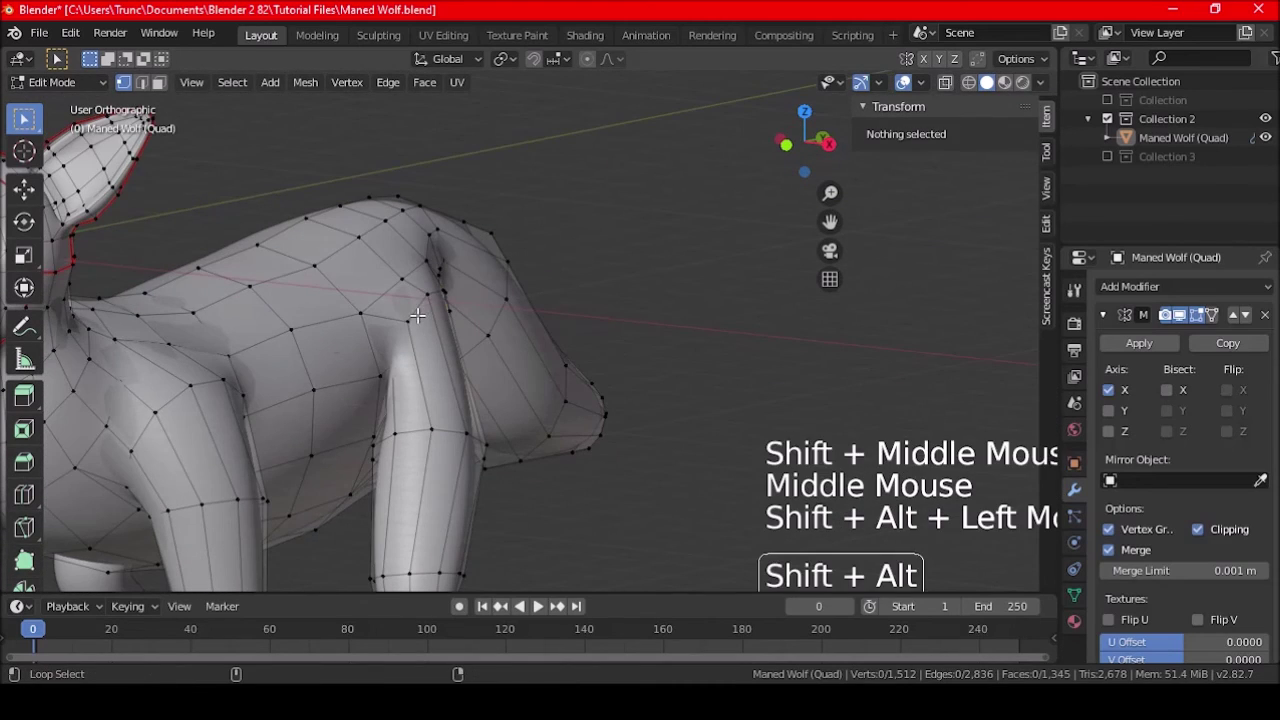
pyautogui.press('KP_1')
pyautogui.press('ctrl+KP_1')
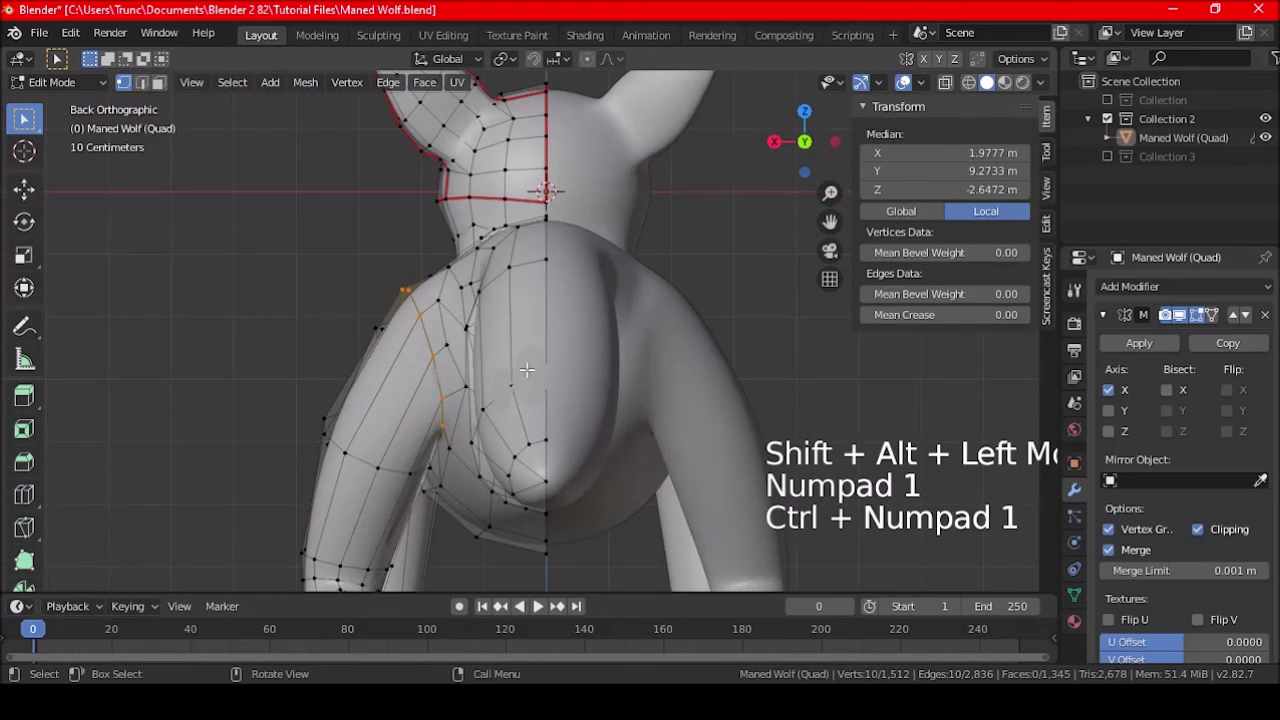
pyautogui.press('g')
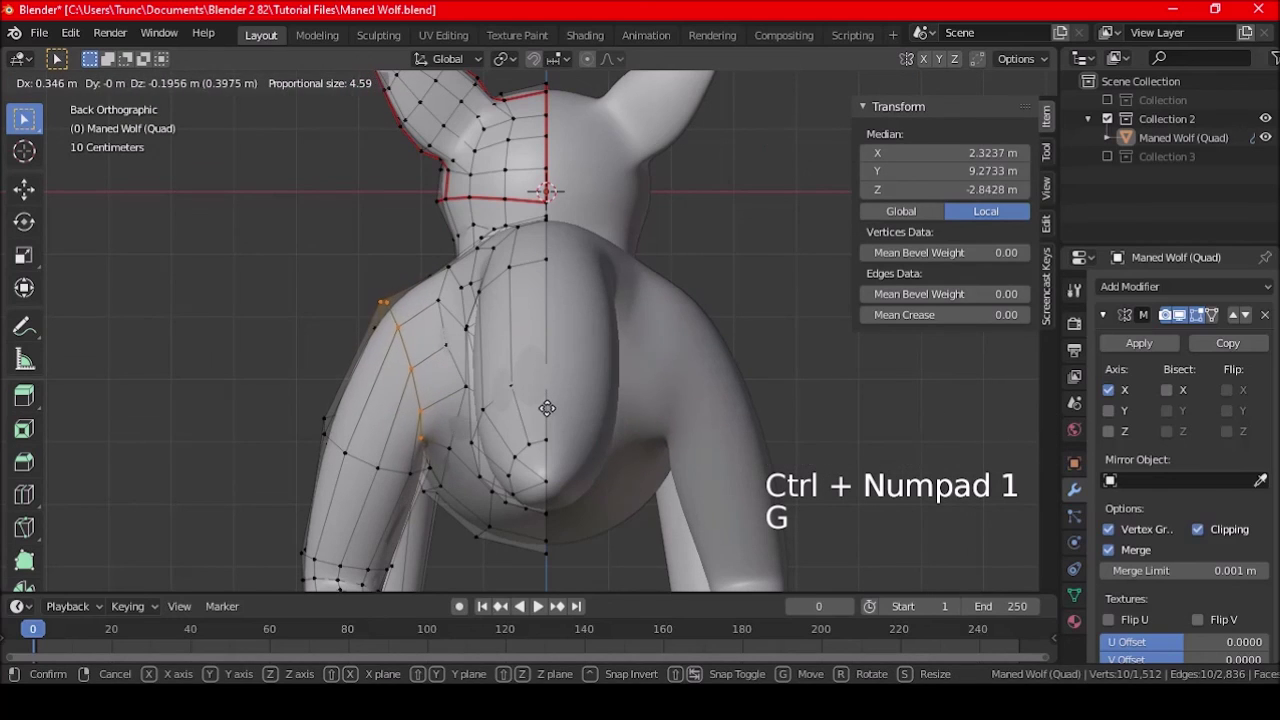
pyautogui.rightClick(540, 405)
pyautogui.press('a')
pyautogui.press('a')
pyautogui.press('a')
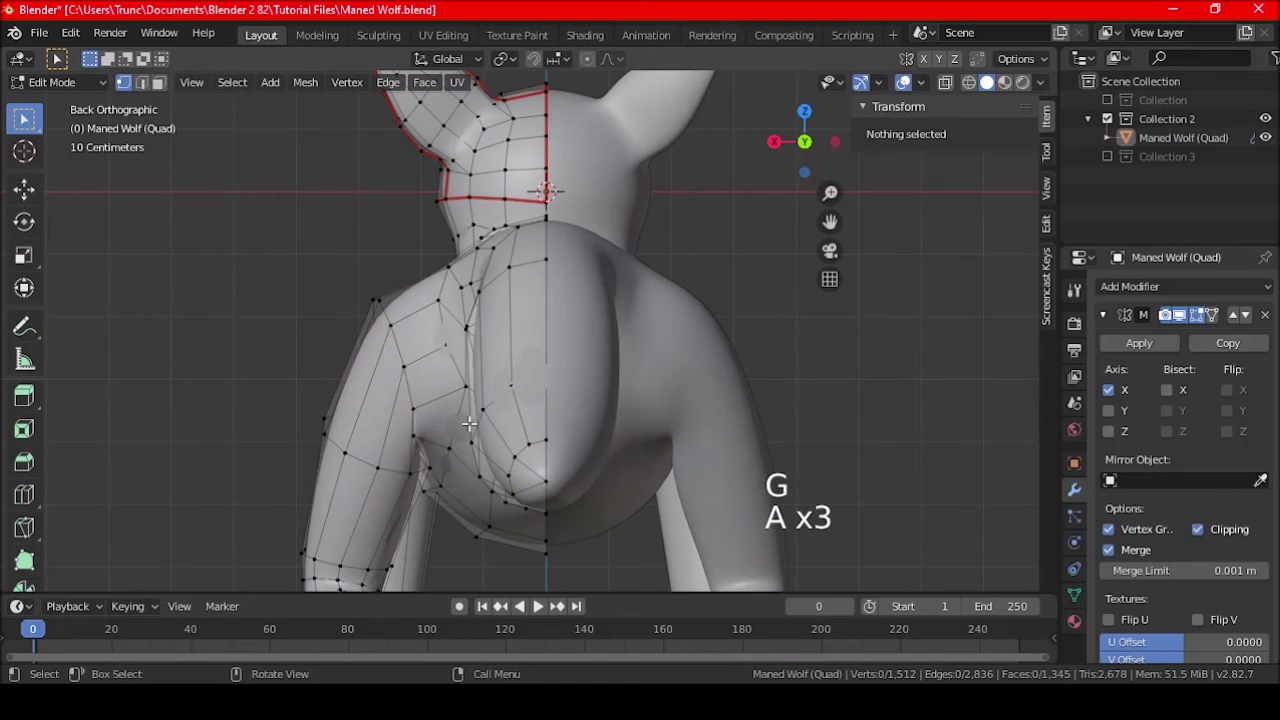
# Step: Select the edge loop lower on the hind thigh, reposition it in back view, and clear the selection
pyautogui.keyDown('alt'); pyautogui.keyDown('shift'); pyautogui.click(371, 460); pyautogui.keyUp('shift'); pyautogui.keyUp('alt')
pyautogui.press('g')
pyautogui.click(450, 468)
pyautogui.press('a')
pyautogui.press('a')
pyautogui.press('a')
# Step: Return to Object Mode, view the whole wolf from a three-quarter angle with nothing selected, and save the file
pyautogui.scroll(-4, 445, 466)
pyautogui.moveTo(445, 466); pyautogui.dragTo(567, 390, button='middle')
pyautogui.press('Tab')
pyautogui.press('a')
pyautogui.press('a')
pyautogui.press('a')
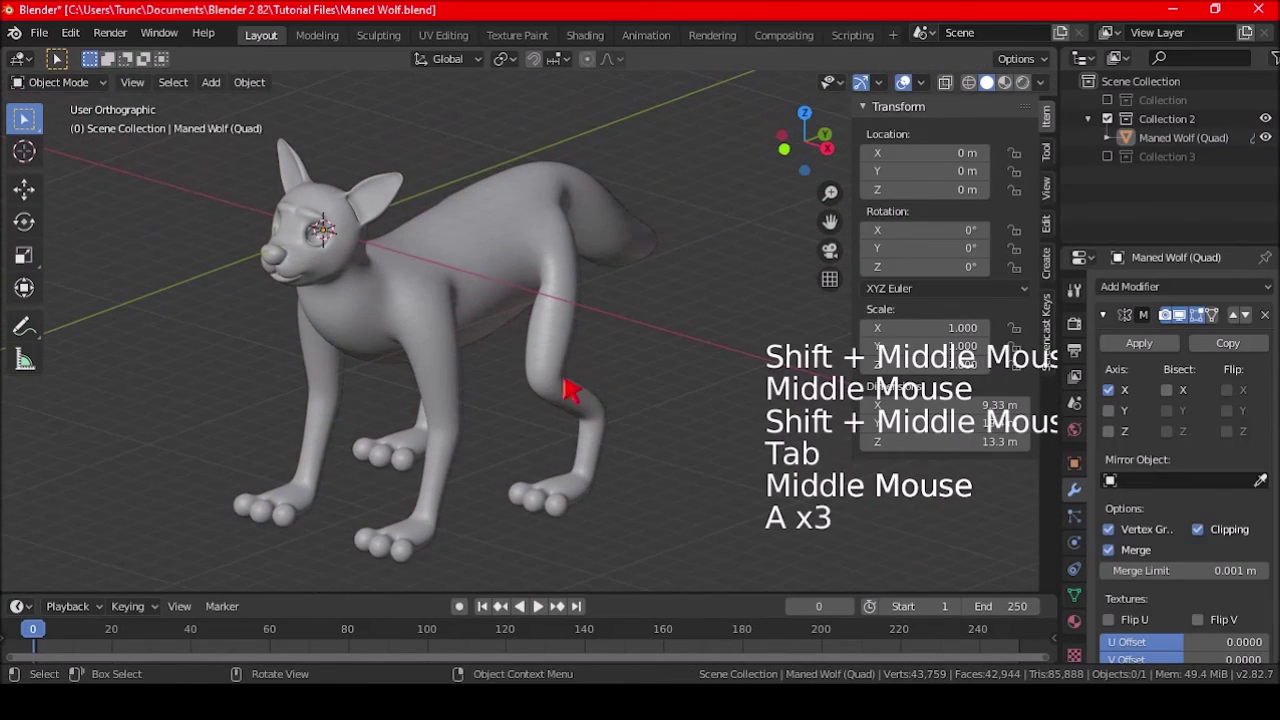
pyautogui.hotkey('ctrl', 's')
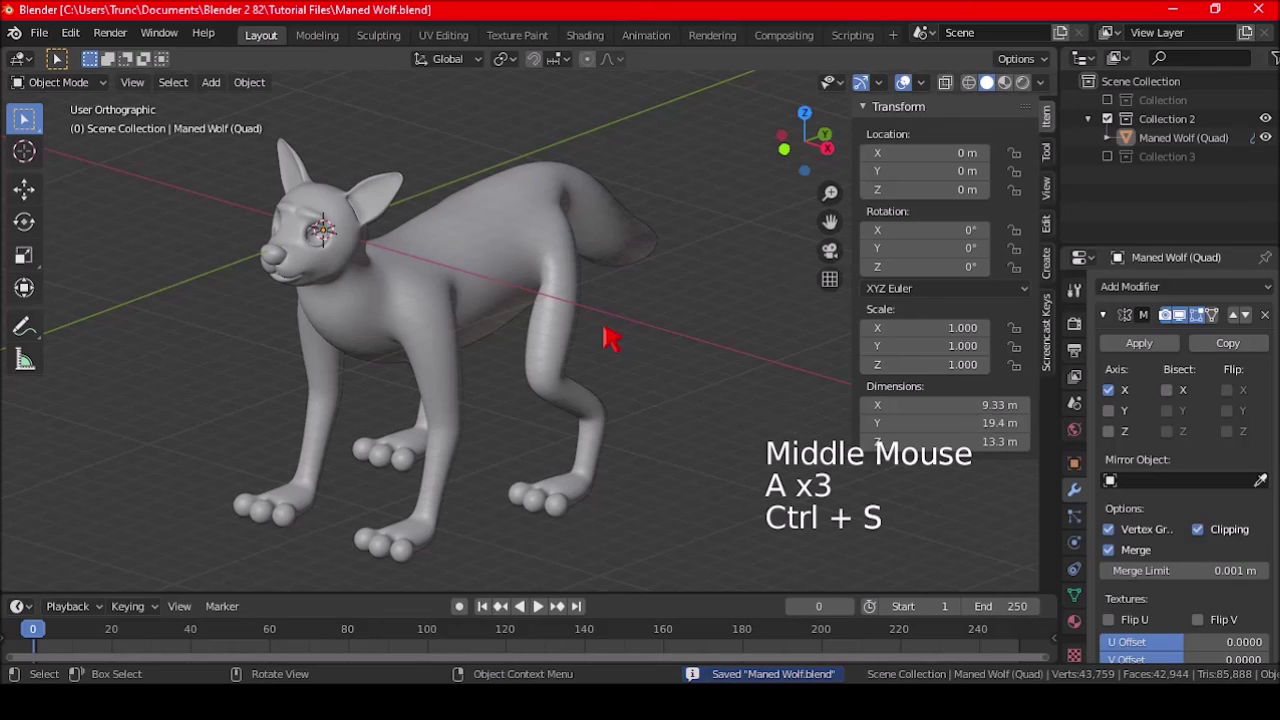